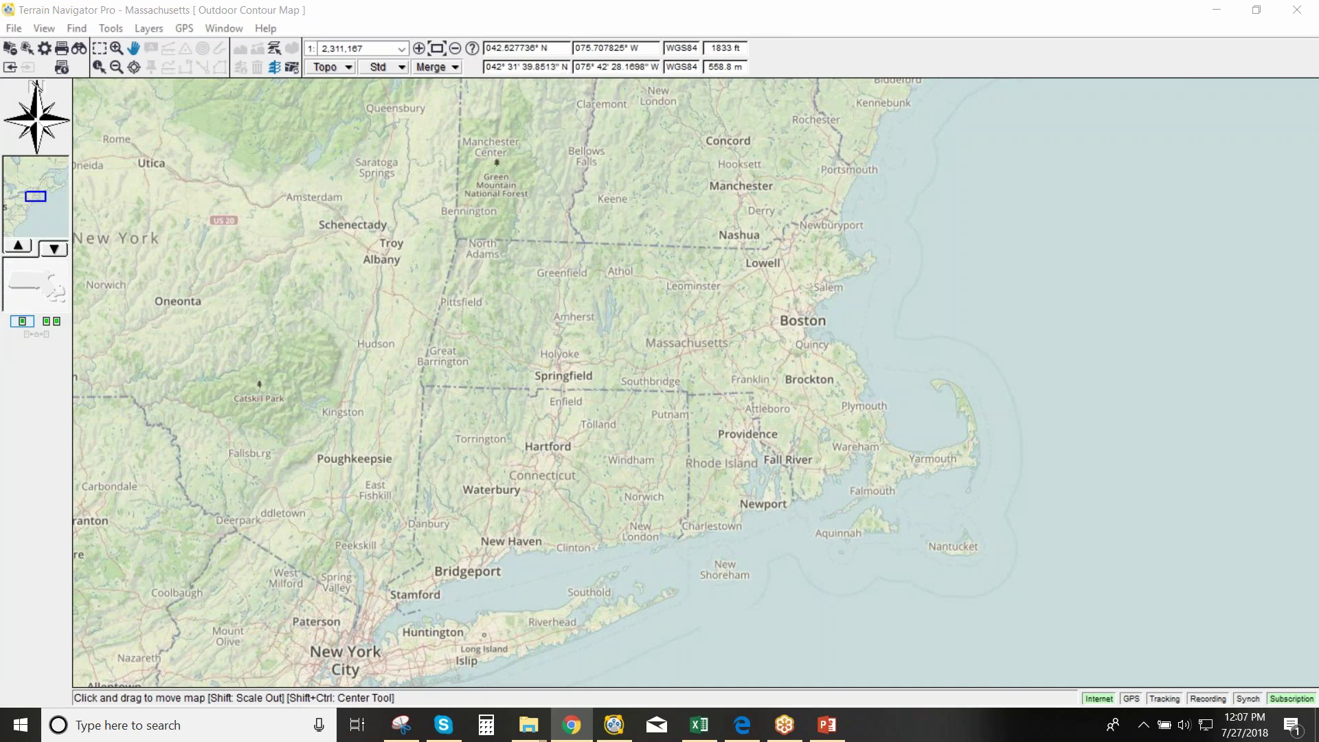
Set the map scale to 1:18,056 and move the map to the area around Whitin Reservoir
click(12, 633)
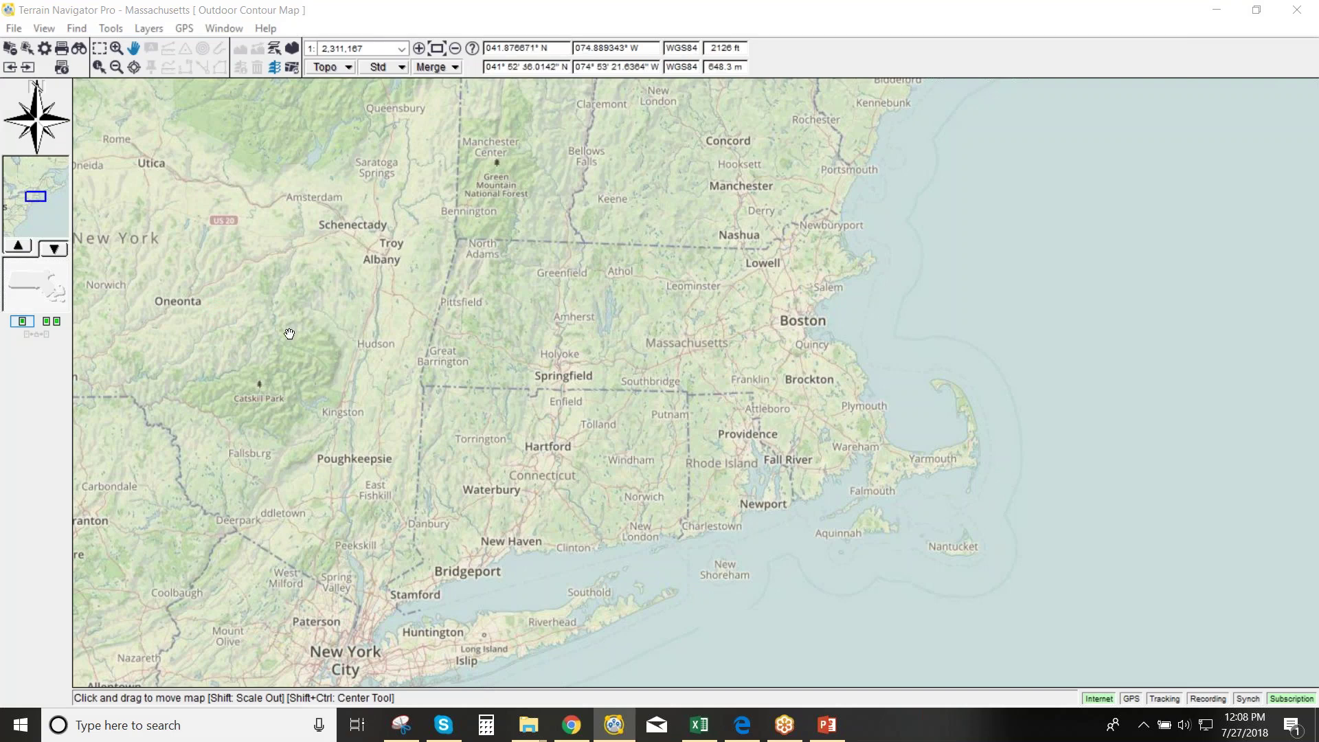
click(402, 48)
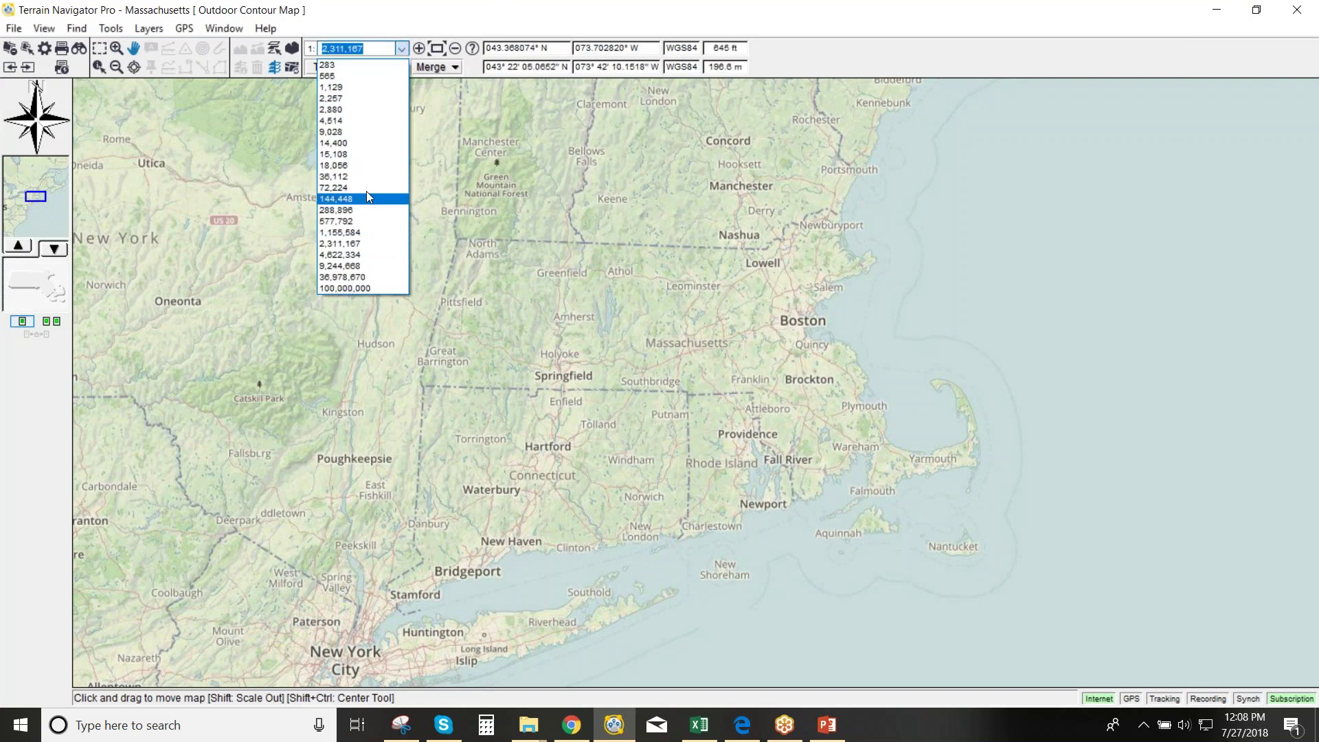
click(366, 165)
drag(383, 253, 505, 443)
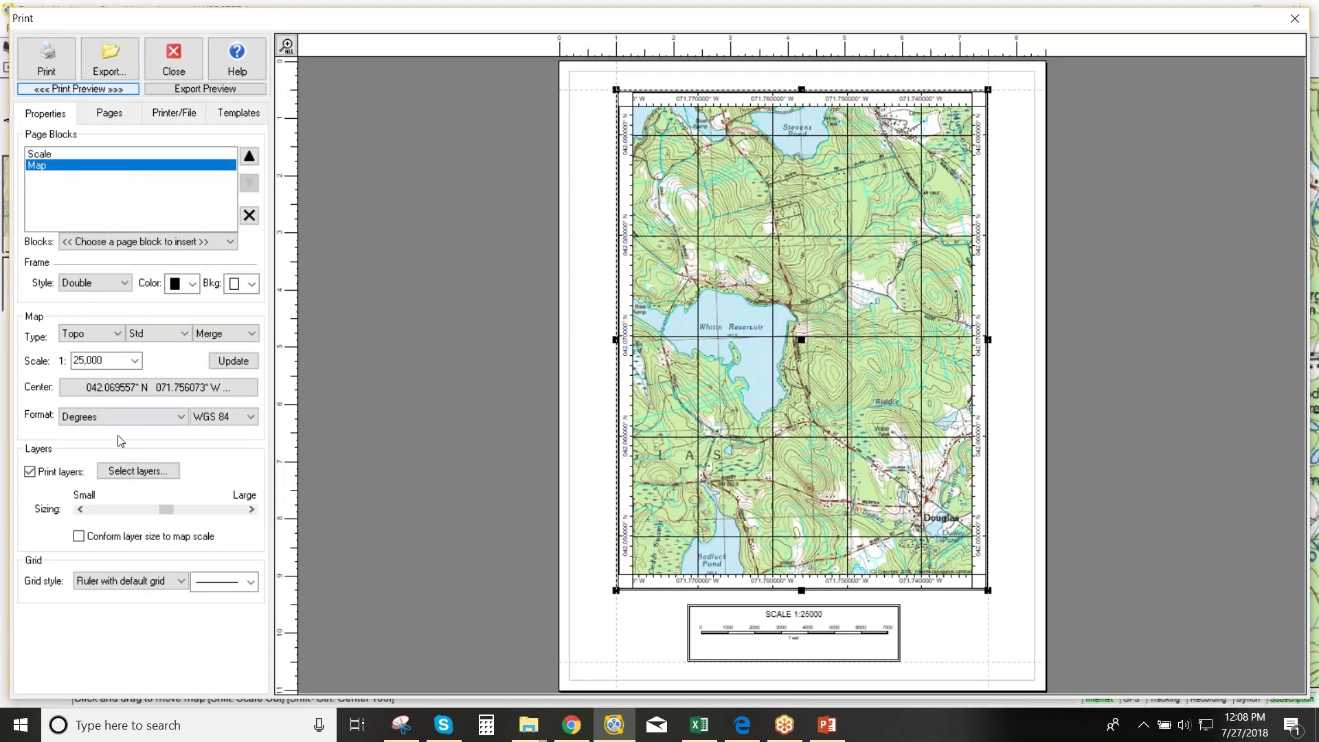
Set the print map's scale to 1:6,000 and update the preview
click(135, 360)
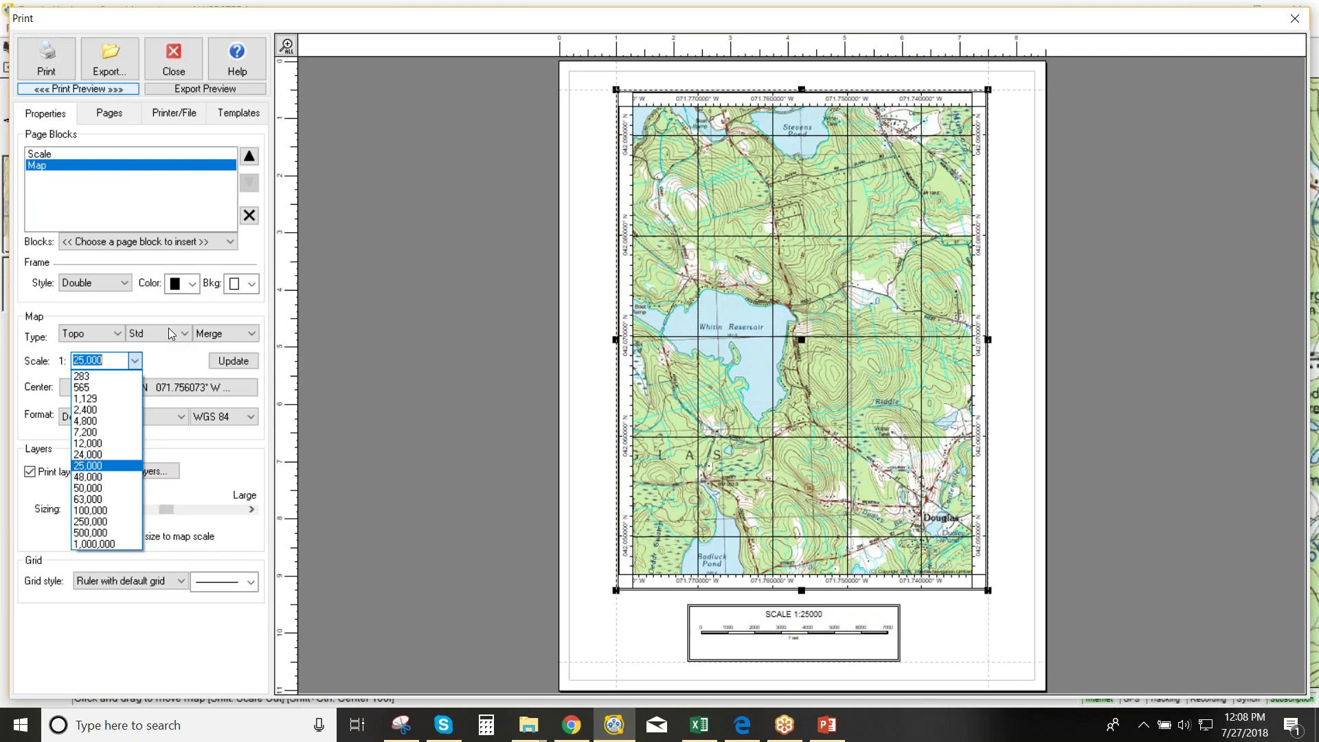
text(6000)
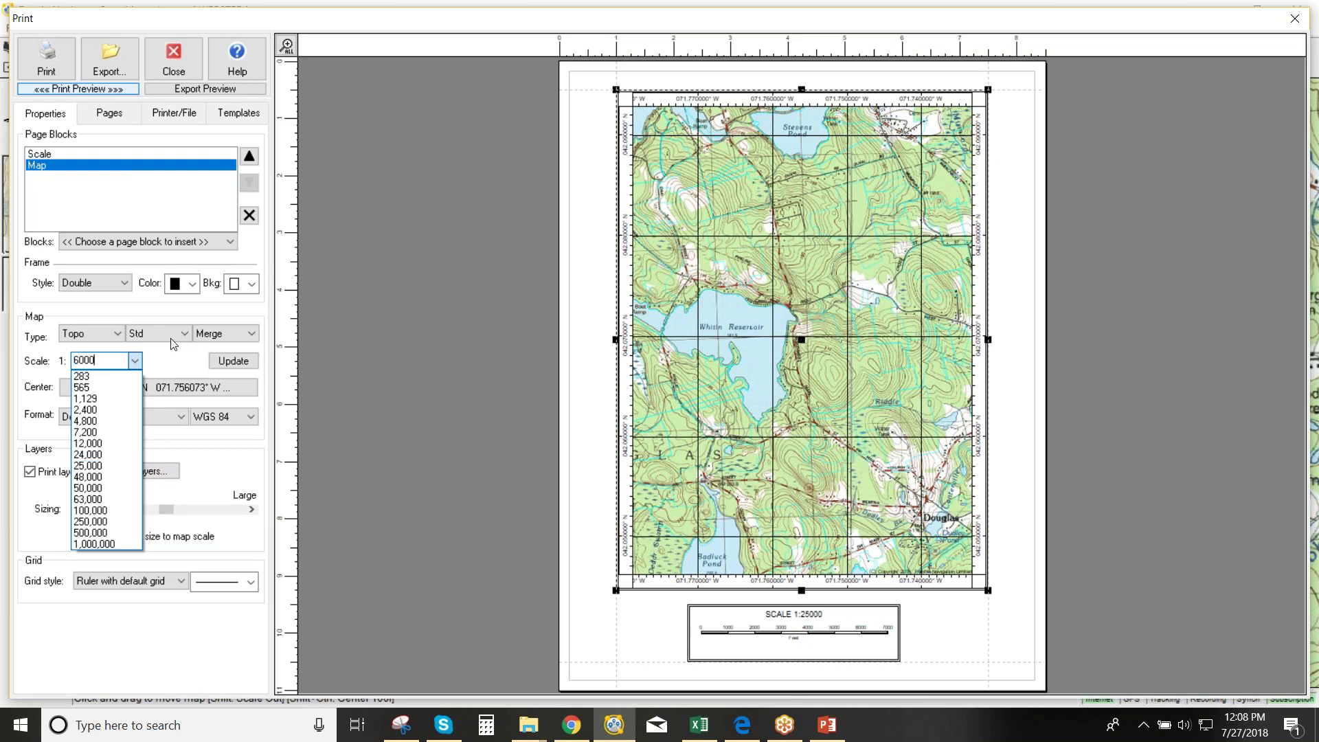
click(231, 361)
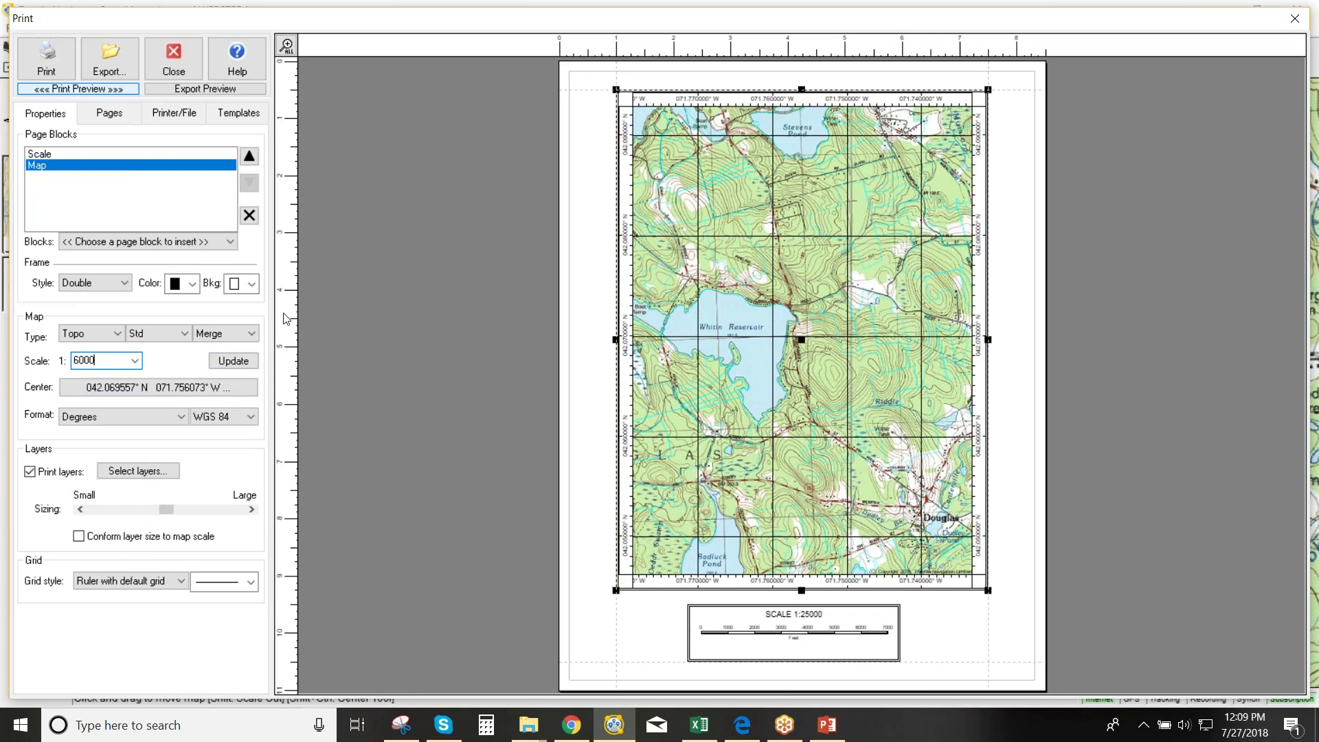
click(219, 364)
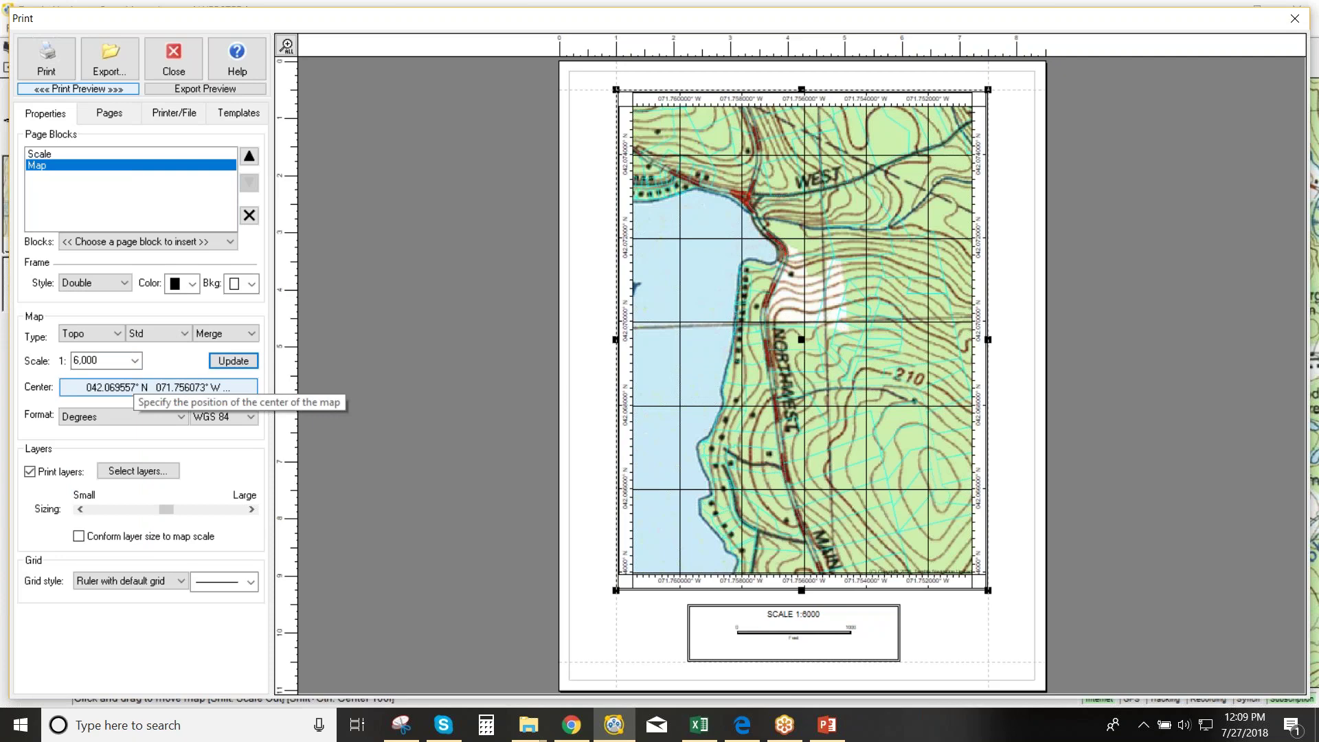
Set the print map's scale to 1:25,000, update the preview, and change its map type to Aerial OrthoPhoto
click(137, 362)
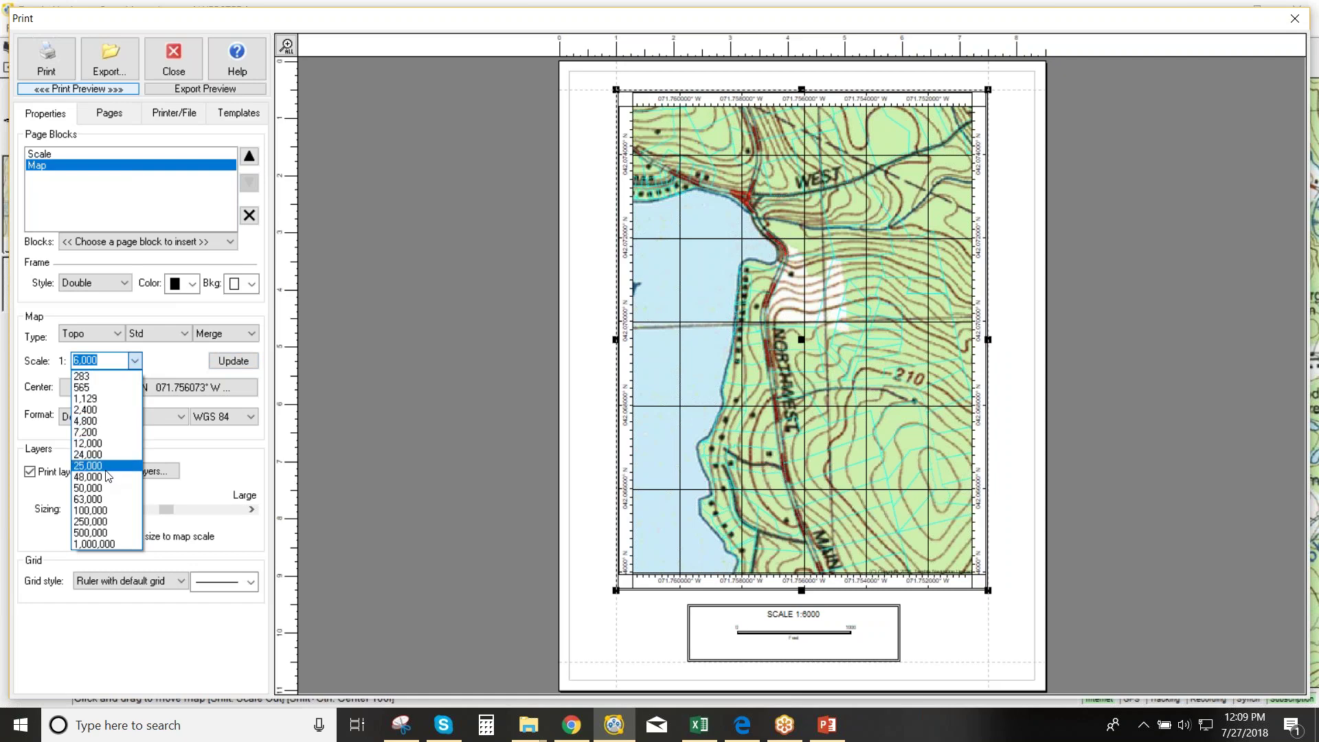
click(234, 377)
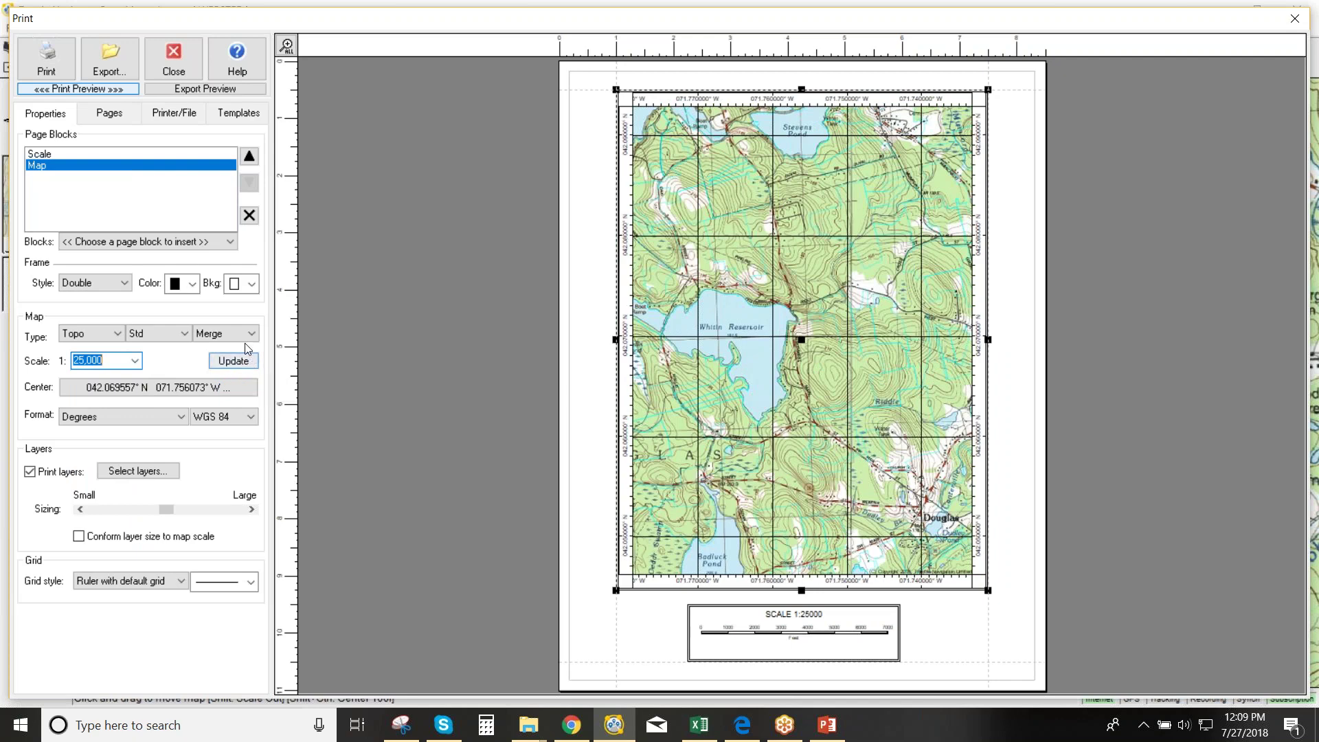
click(122, 333)
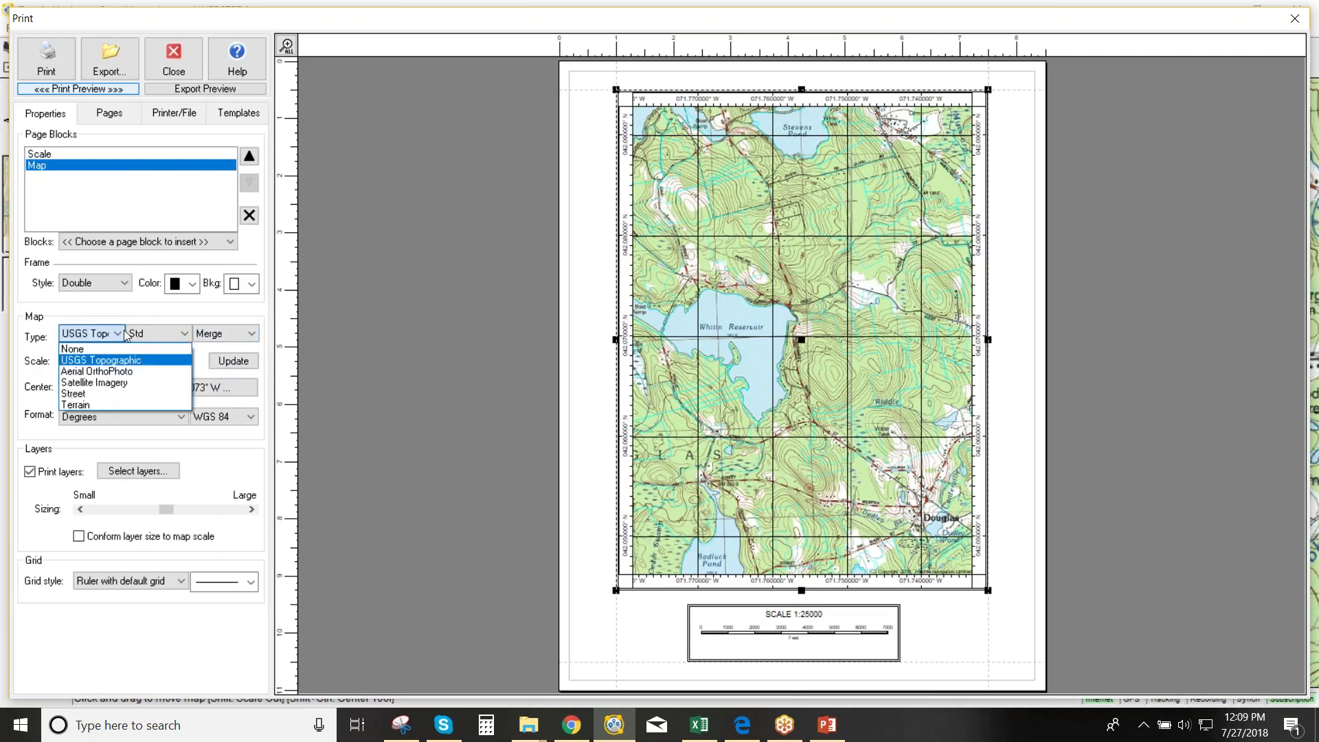
click(113, 371)
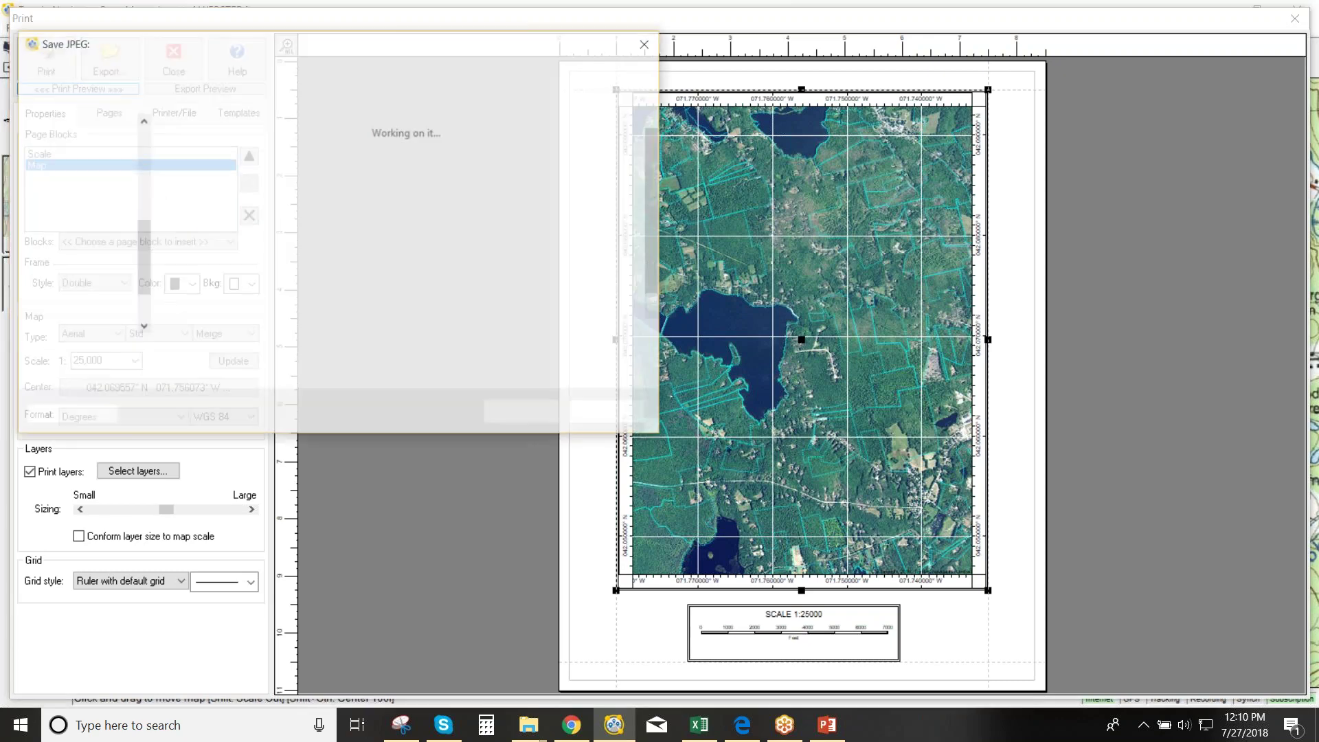
Cancel saving the map as a JPEG and close the Print window
click(245, 65)
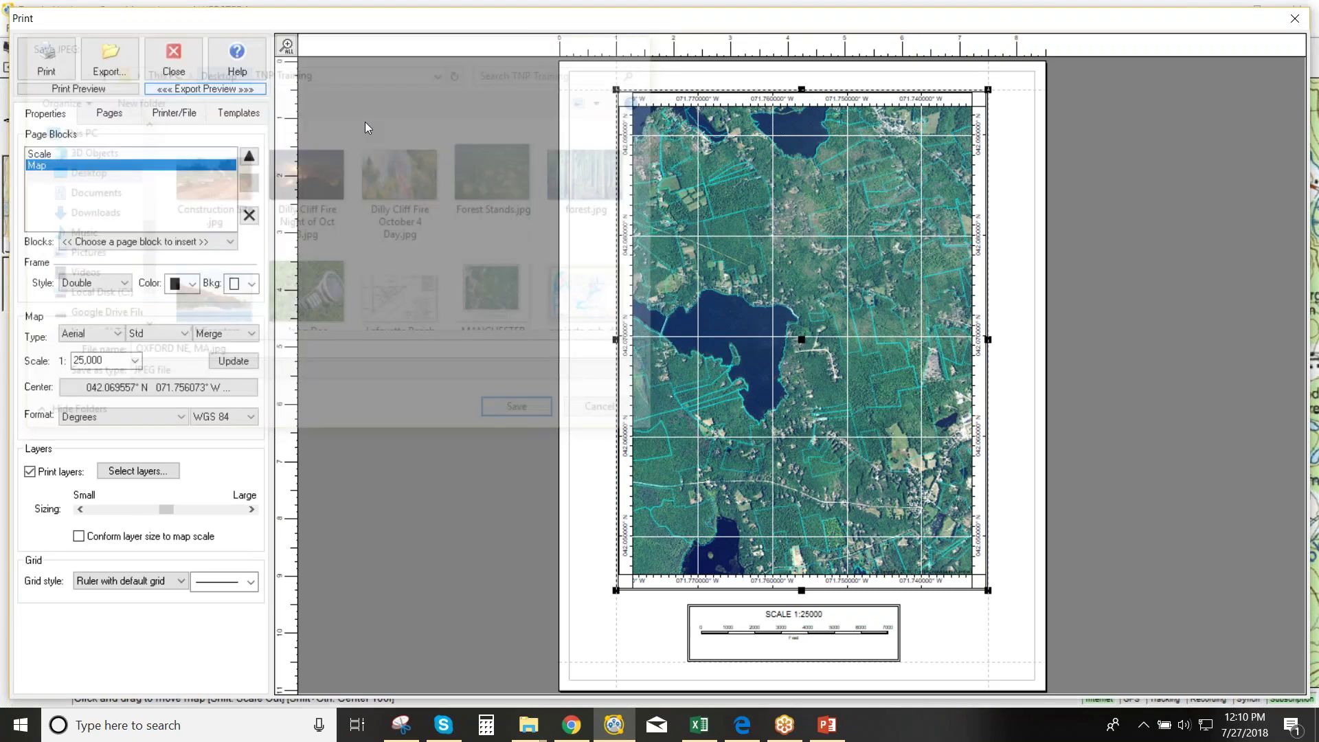
click(185, 68)
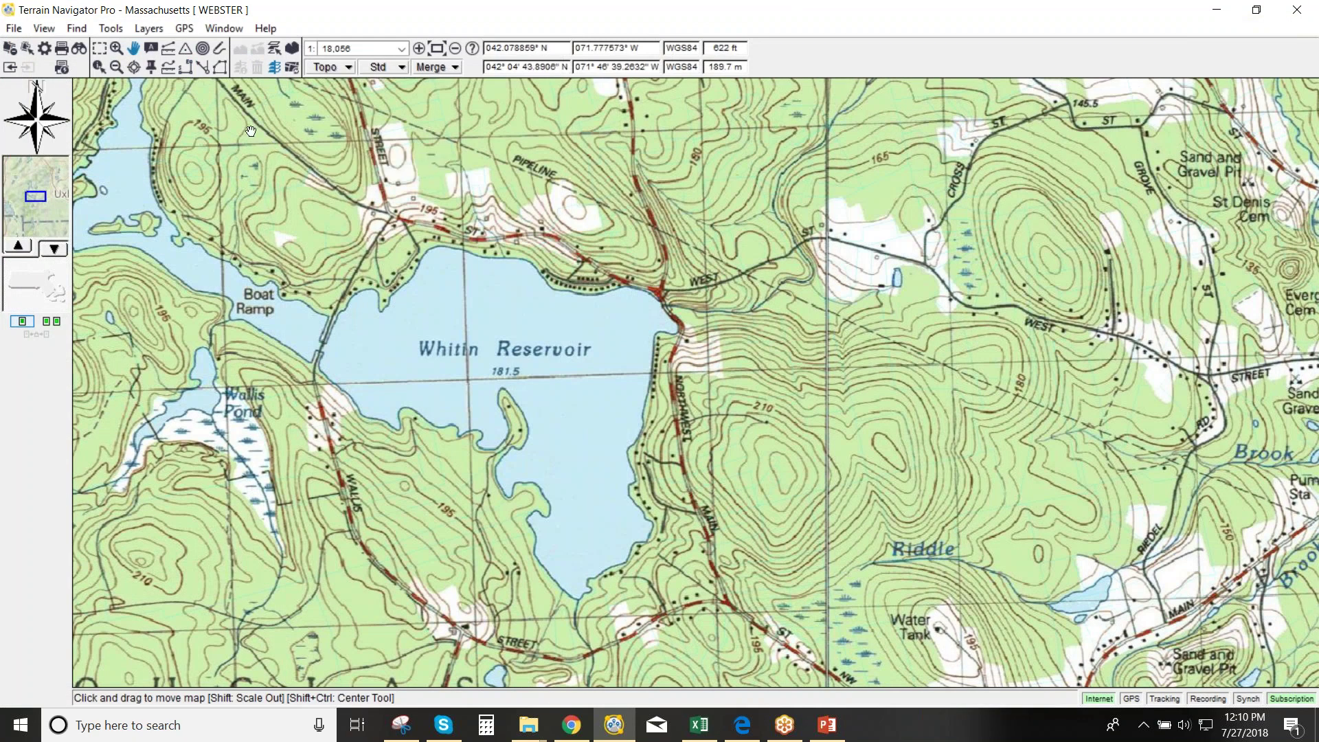
Activate the area selection tool and size the selection box so it encloses Whitin Reservoir
click(99, 48)
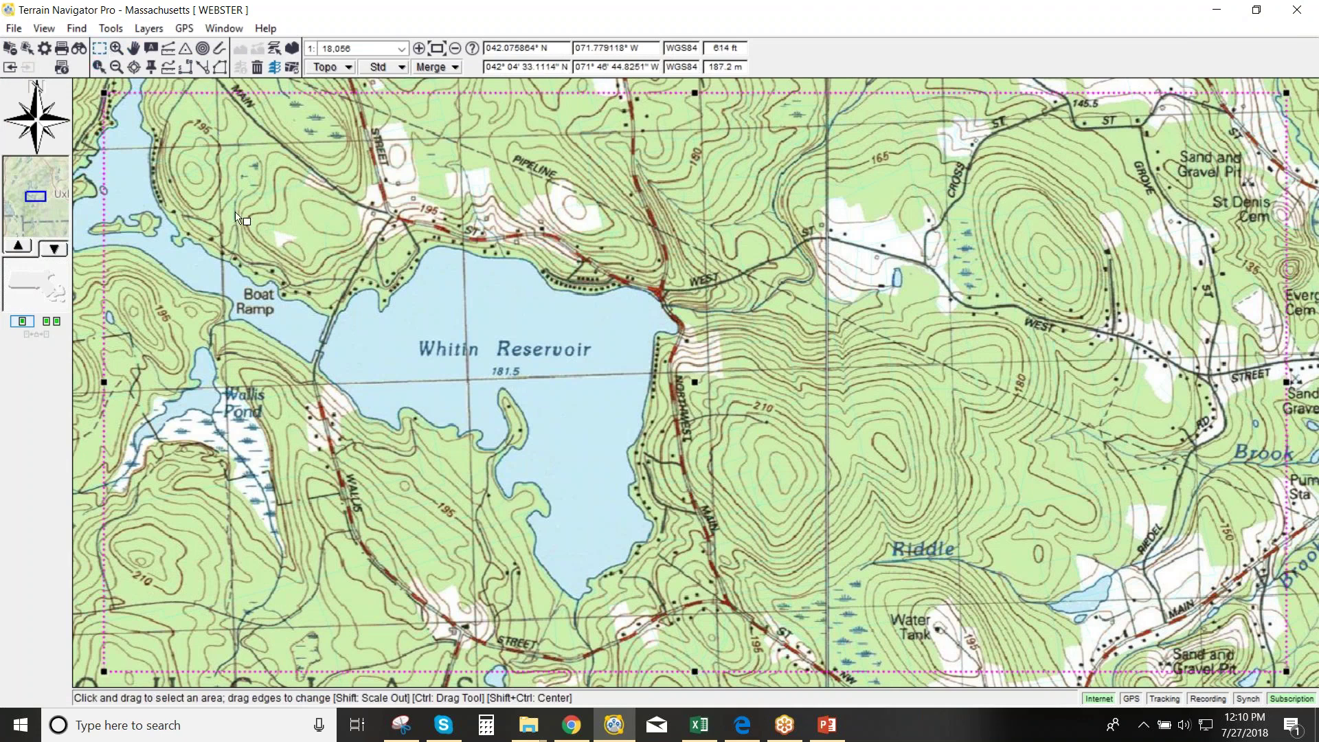
drag(103, 92, 400, 165)
drag(843, 417, 629, 374)
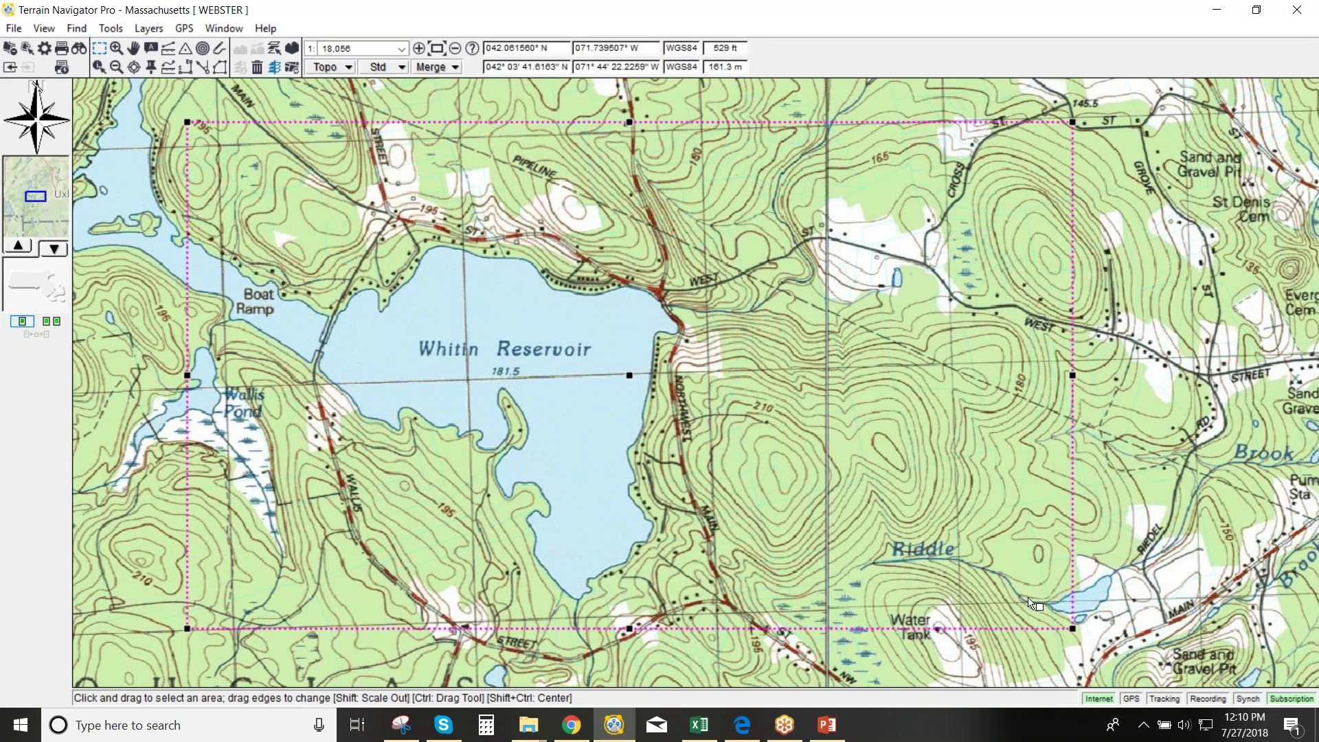
drag(1074, 623, 690, 622)
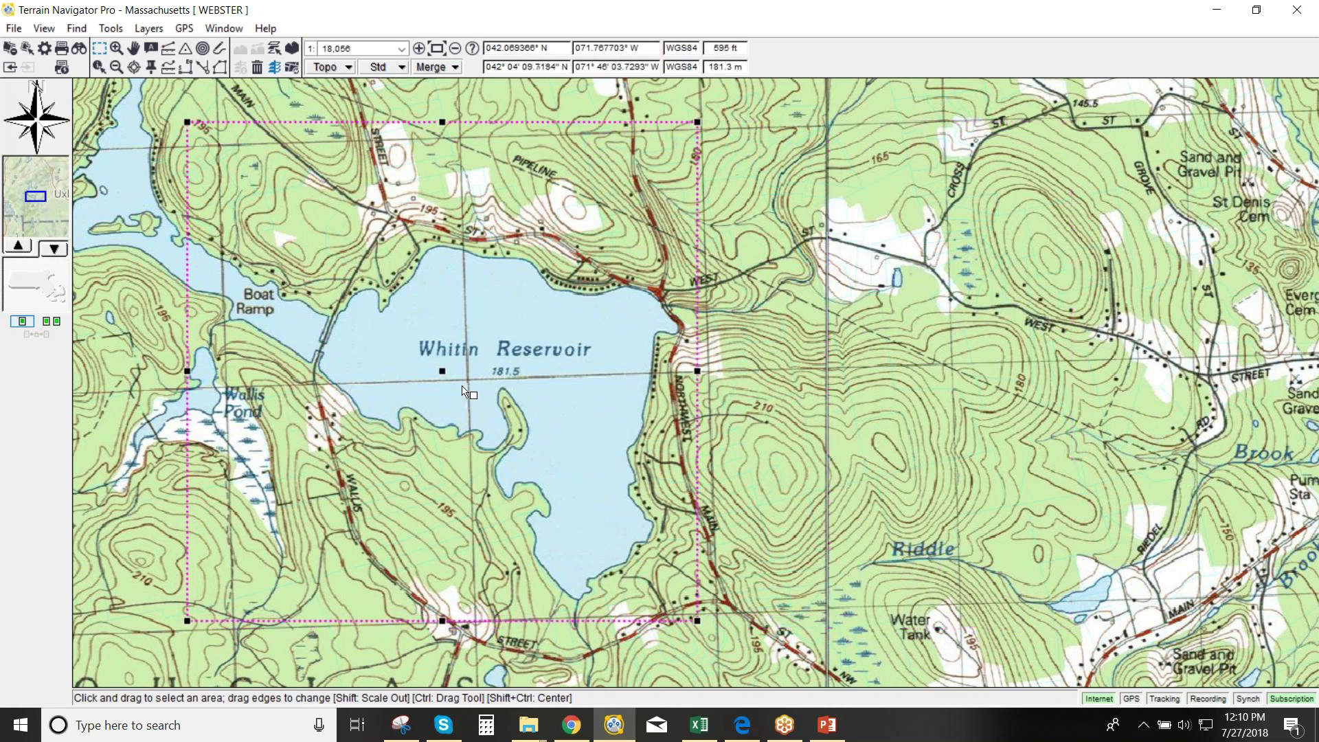
Shift the selection box to the adjacent area to the east
right_click(443, 371)
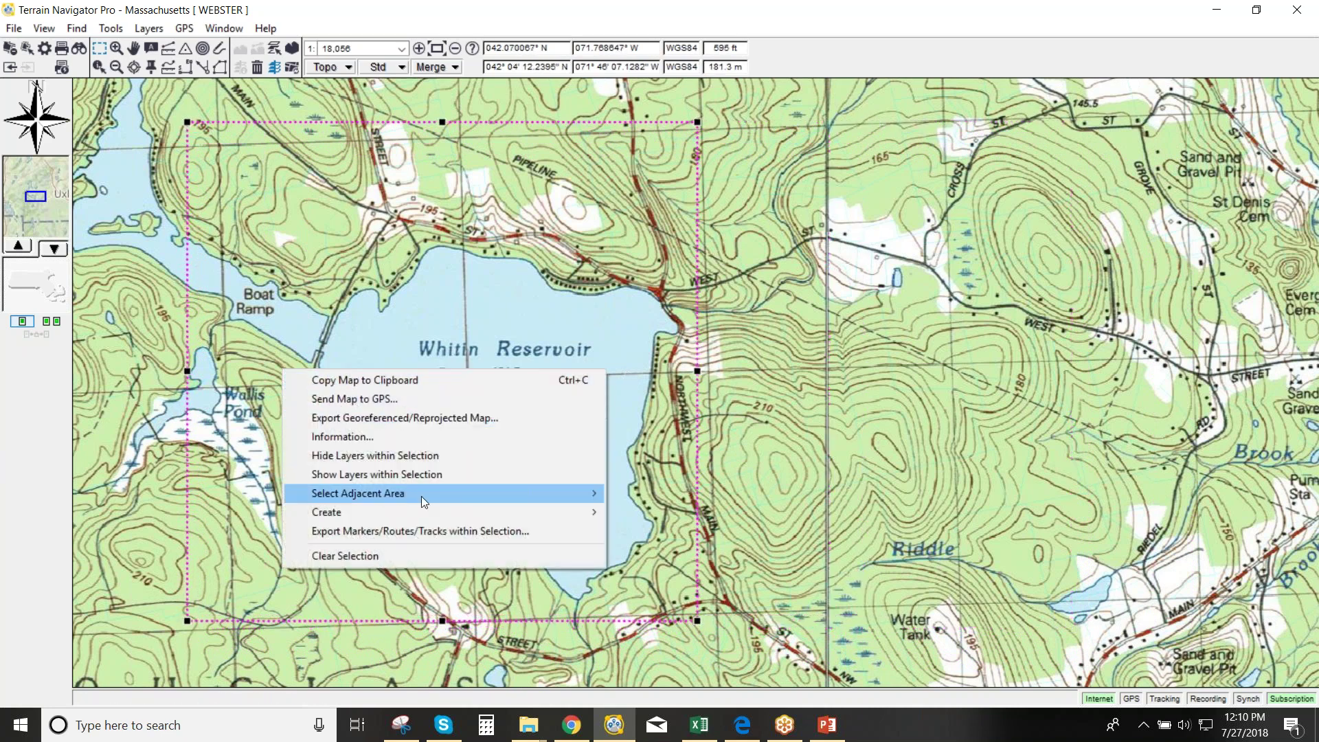
mouse_move(420, 493)
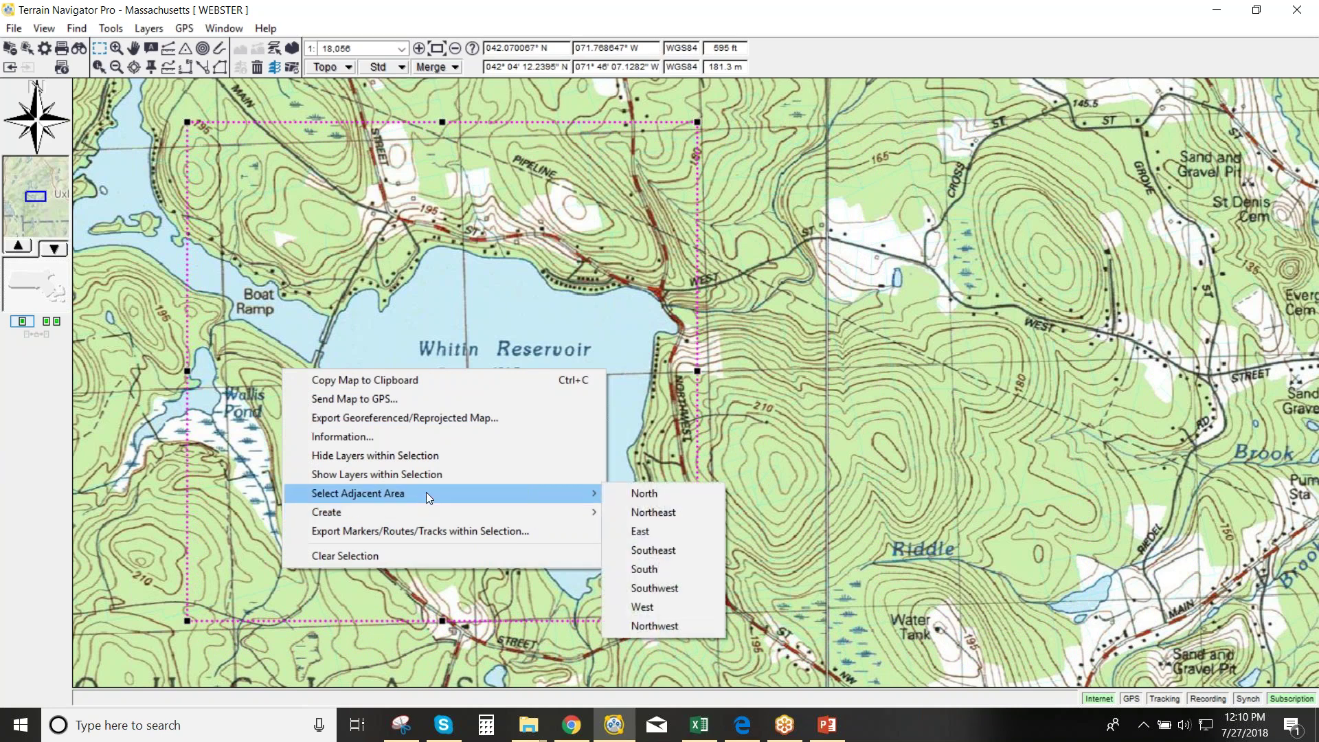
click(667, 532)
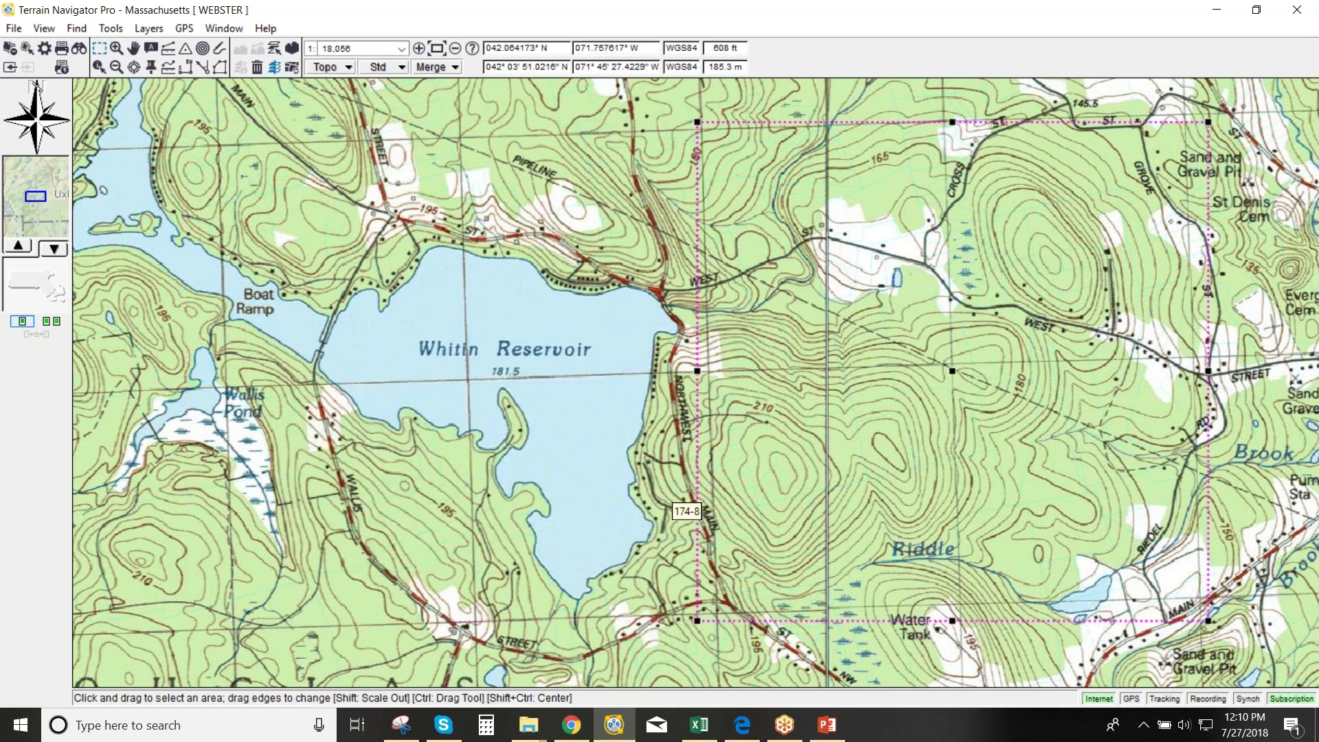
Shift the selection box to the adjacent area to the west, over Whitin Reservoir
right_click(791, 370)
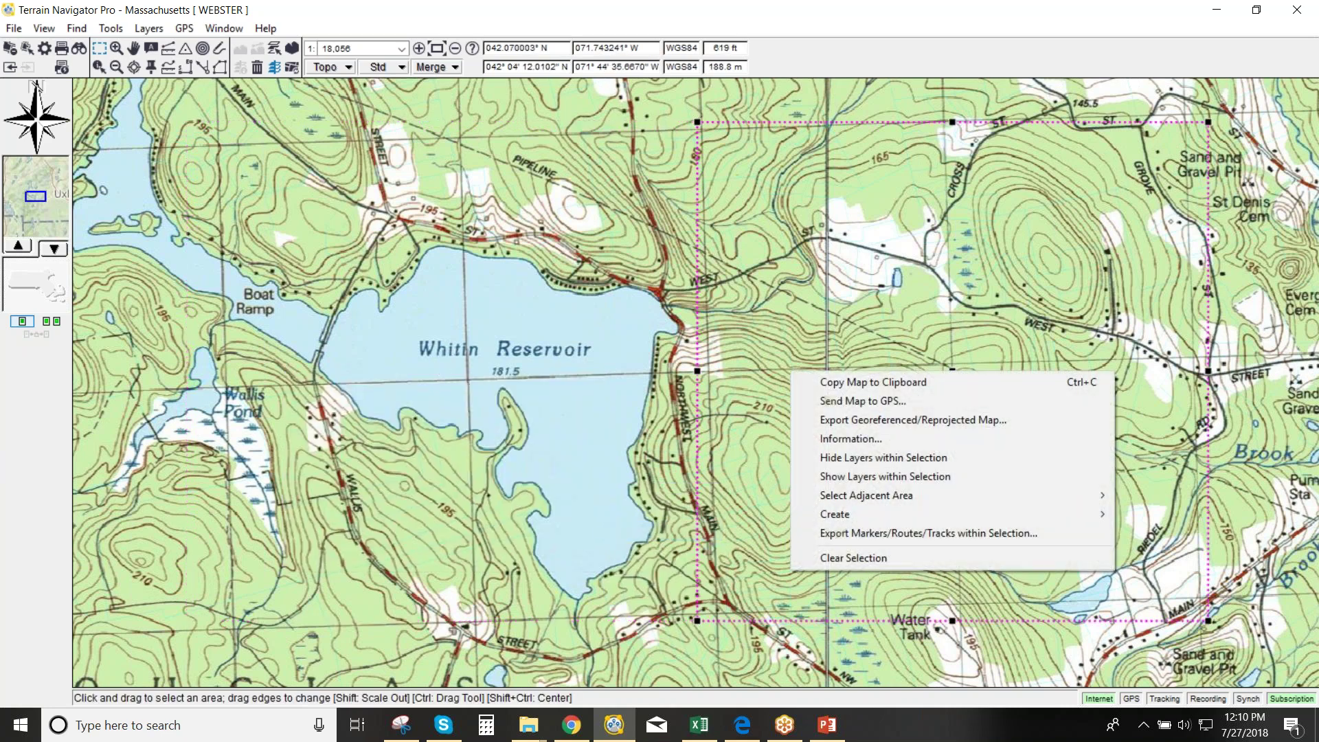
mouse_move(920, 494)
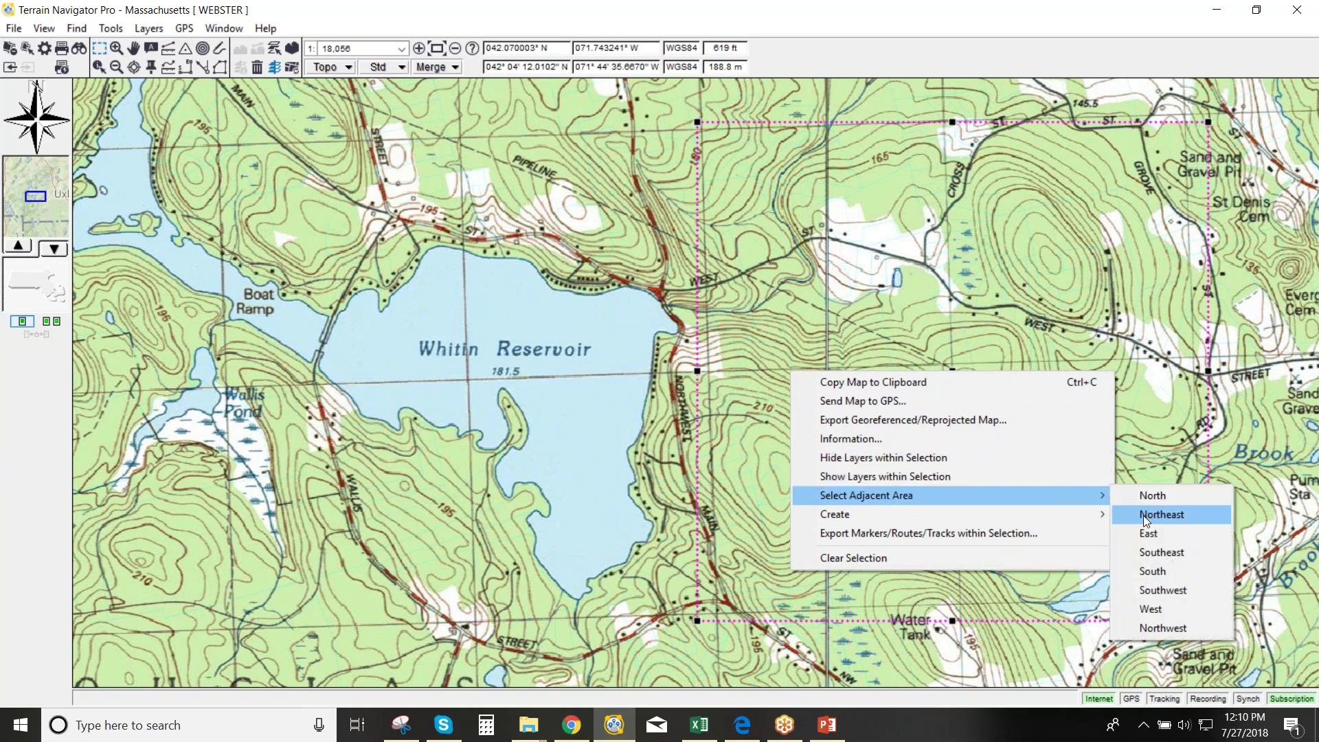
click(1152, 608)
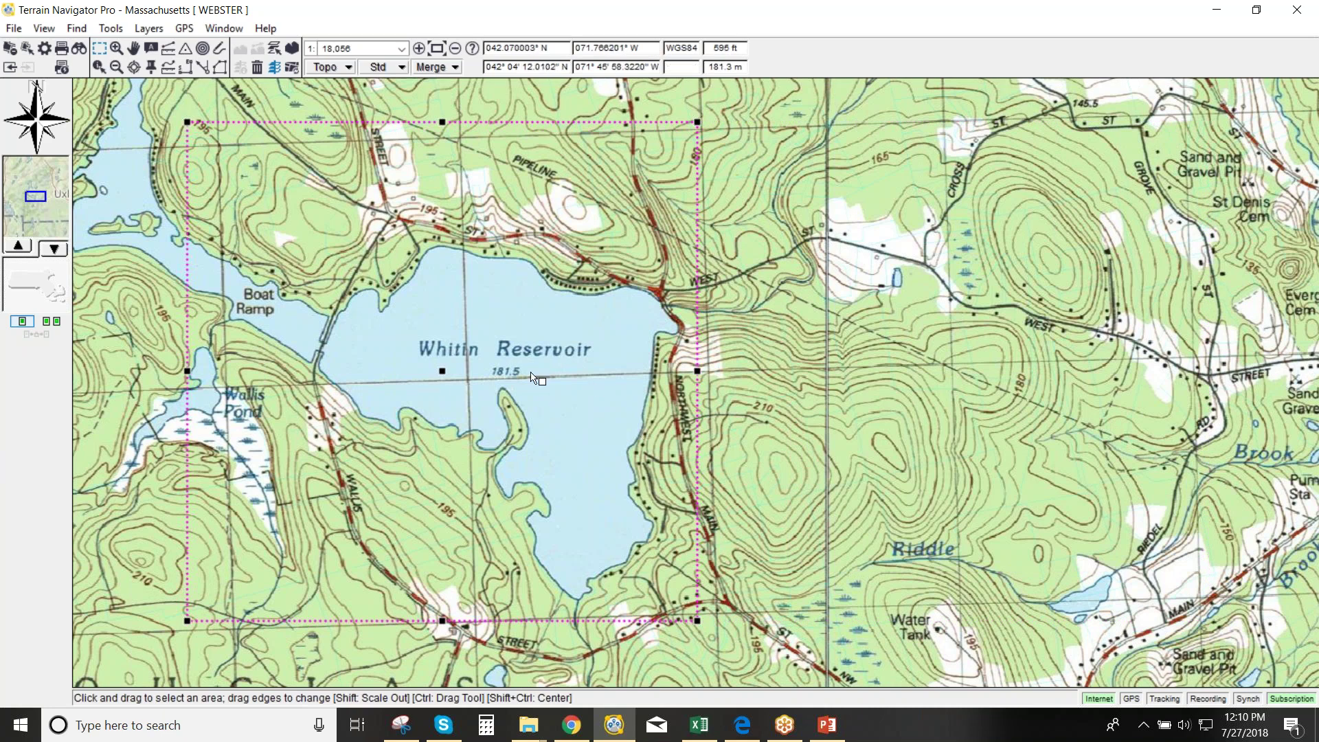
Switch to the map-moving tool and examine the map commands and the selection's adjacent-area directions
click(135, 50)
right_click(847, 274)
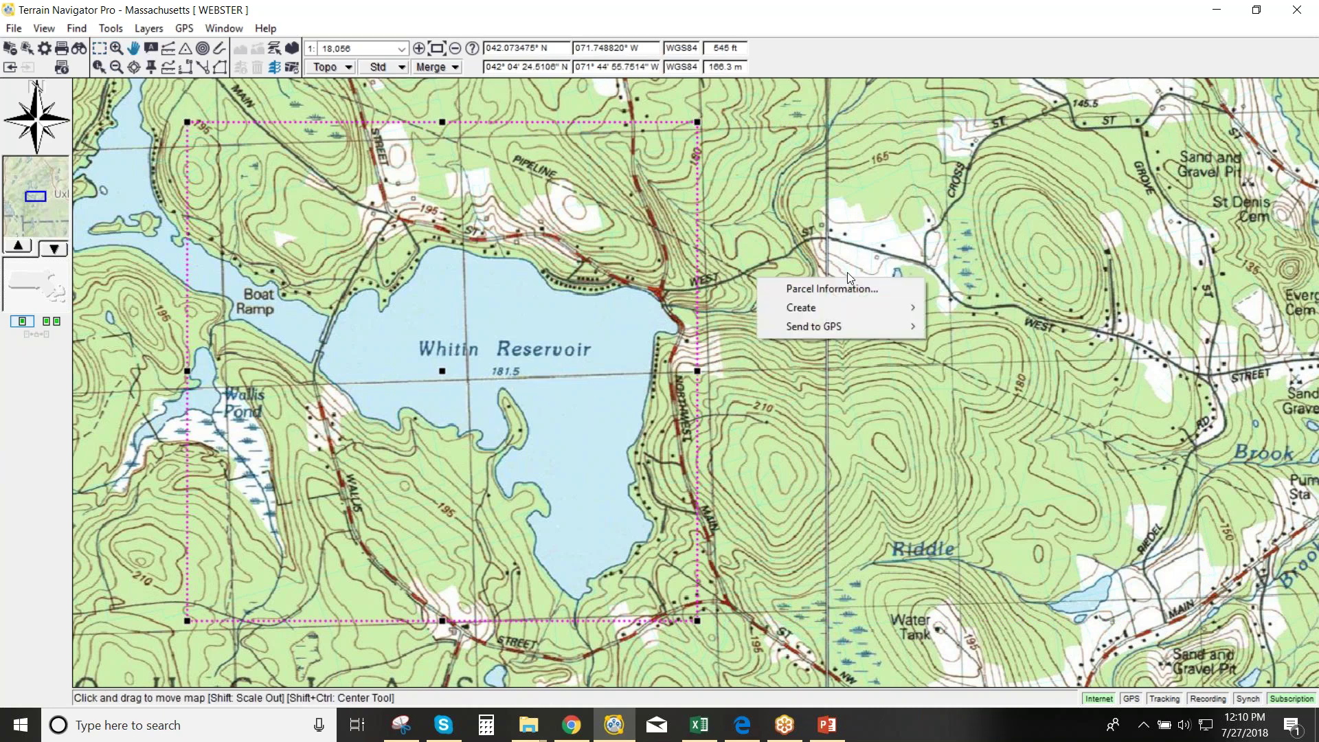
right_click(880, 240)
right_click(880, 241)
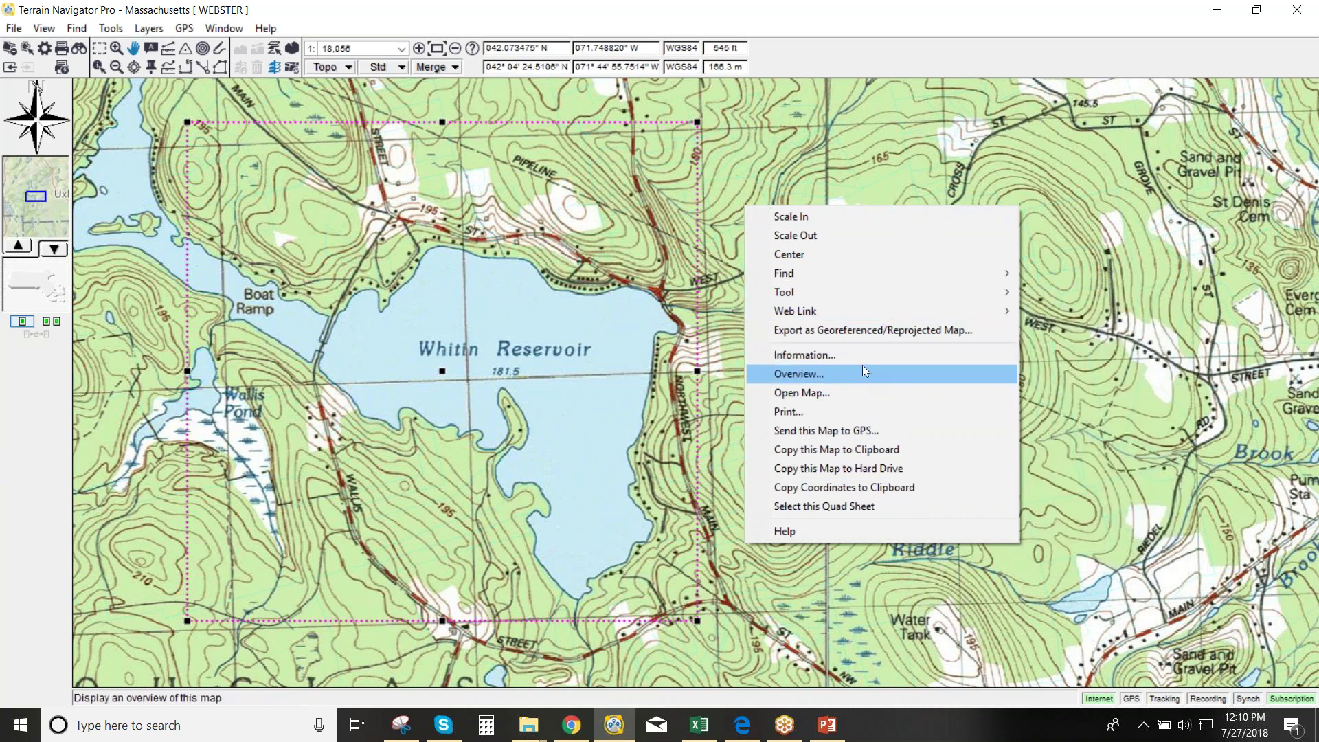
click(698, 337)
right_click(698, 337)
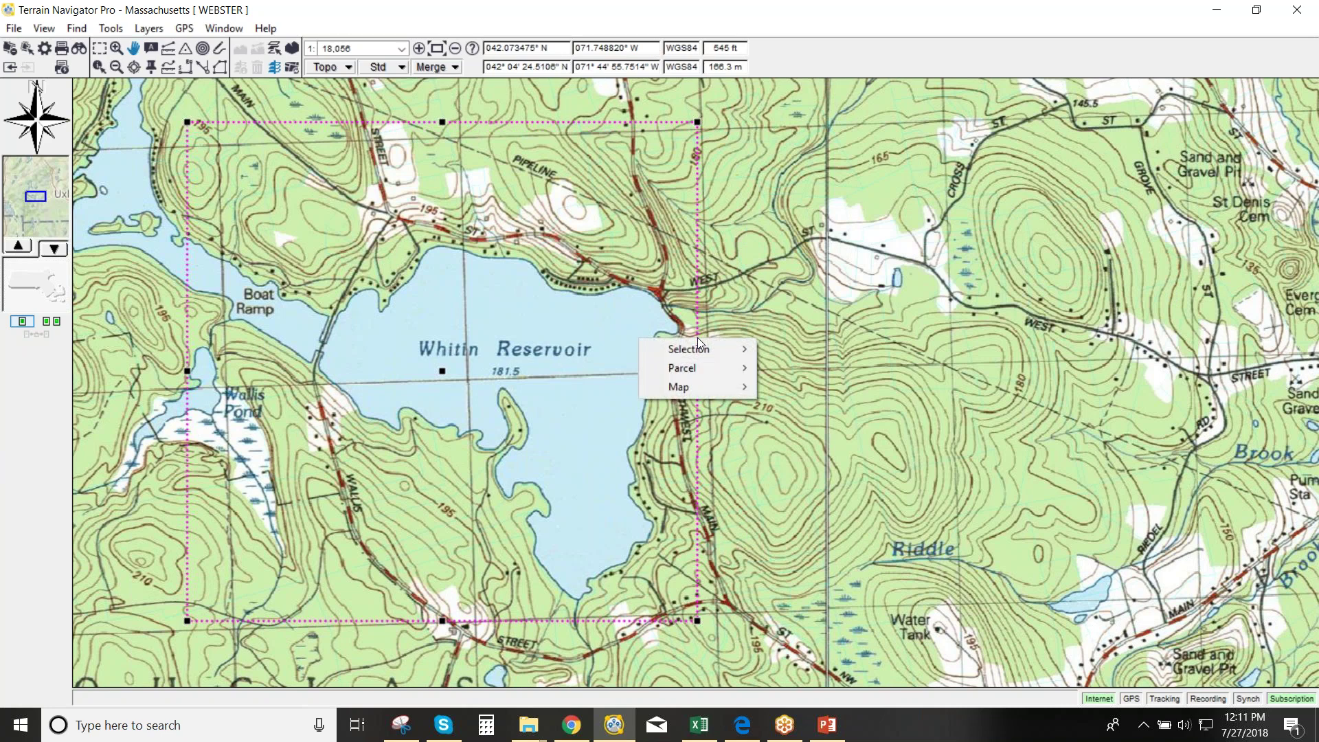
mouse_move(695, 353)
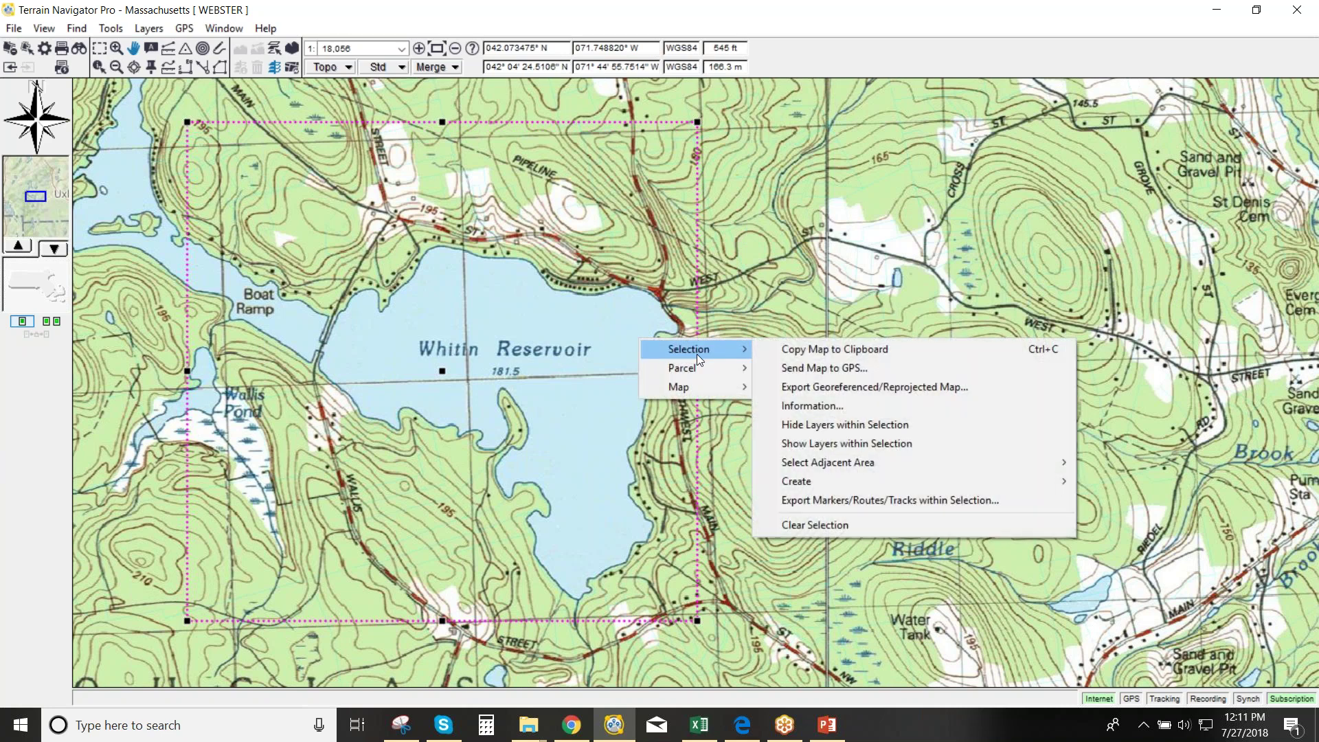
mouse_move(797, 464)
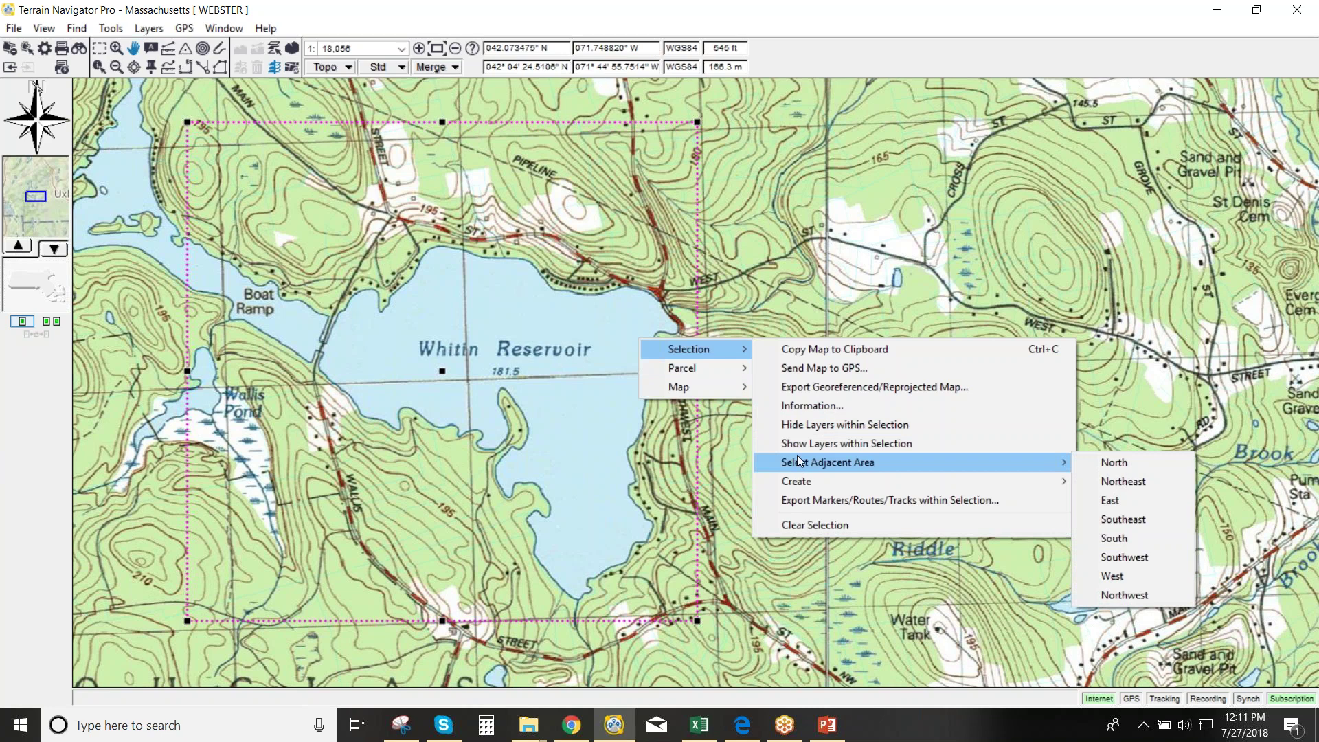
Select the entire quad sheet lying east of Whitin Reservoir
right_click(876, 249)
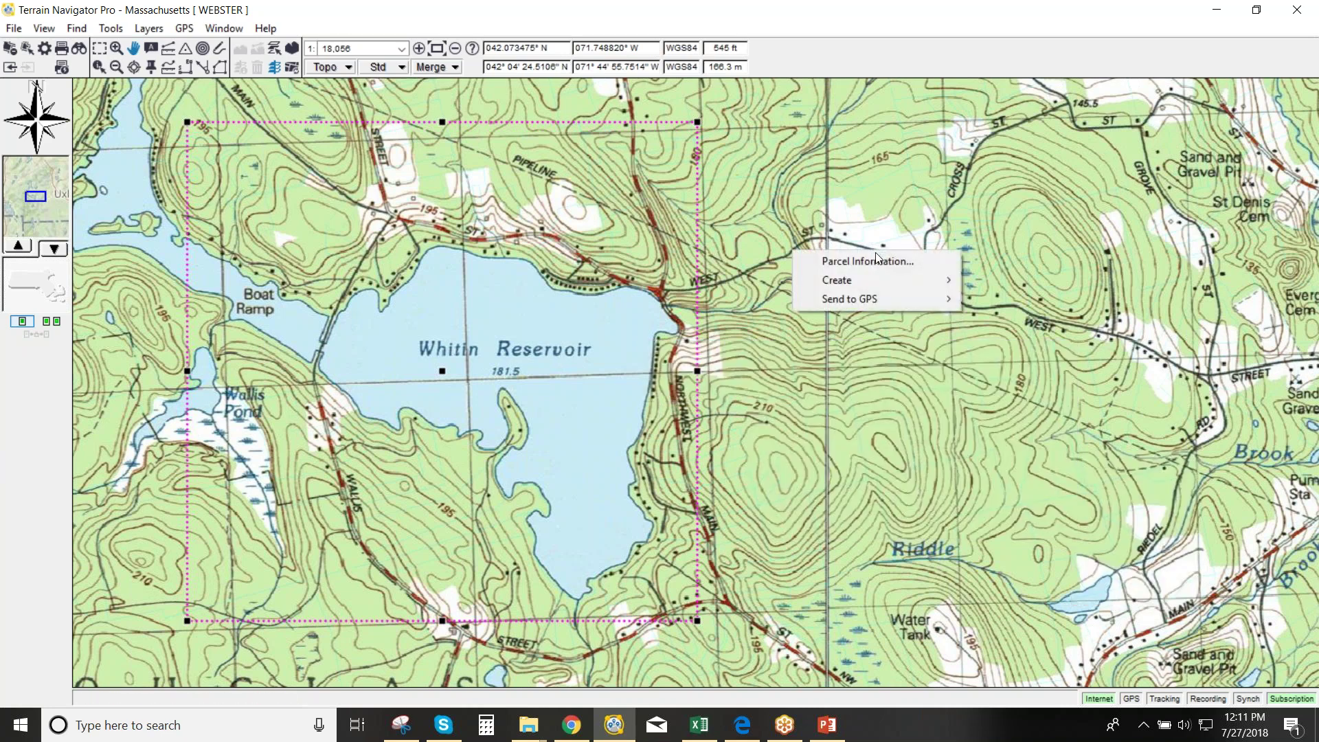
right_click(880, 215)
right_click(880, 199)
right_click(881, 182)
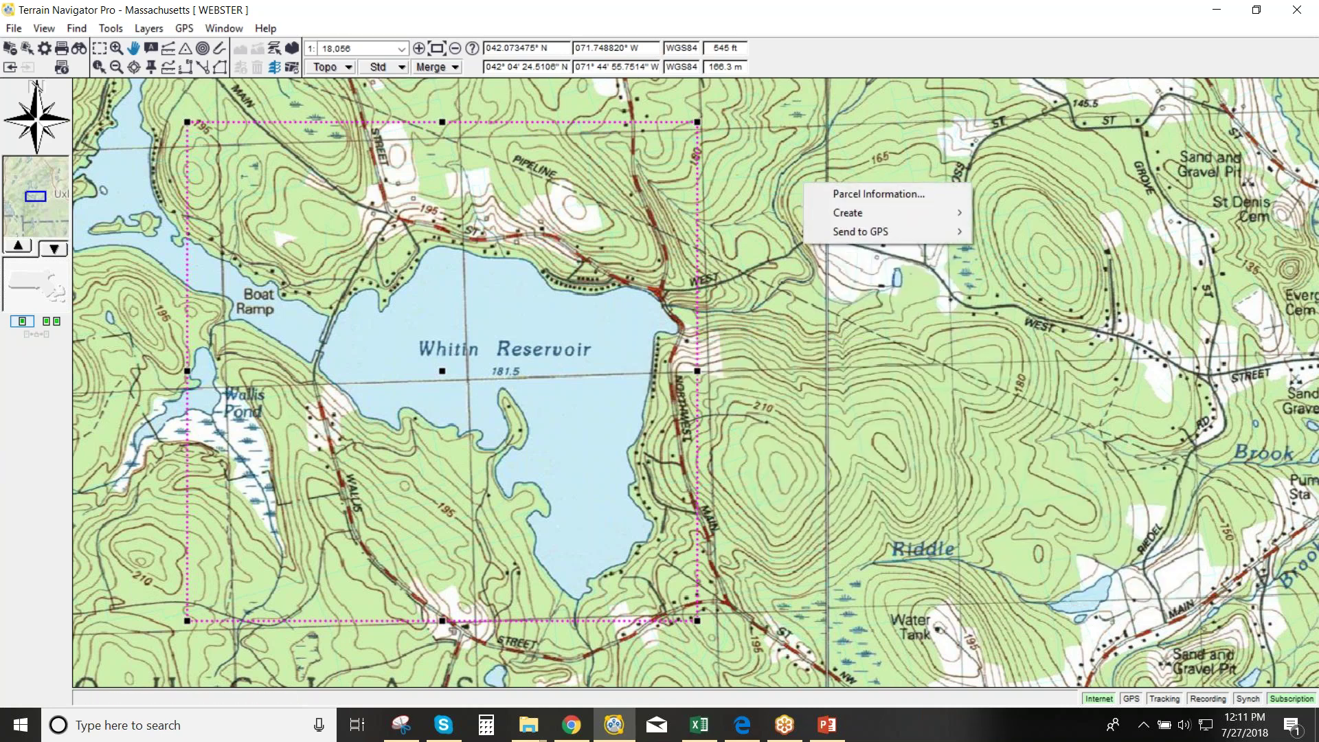
click(888, 147)
right_click(886, 141)
right_click(881, 134)
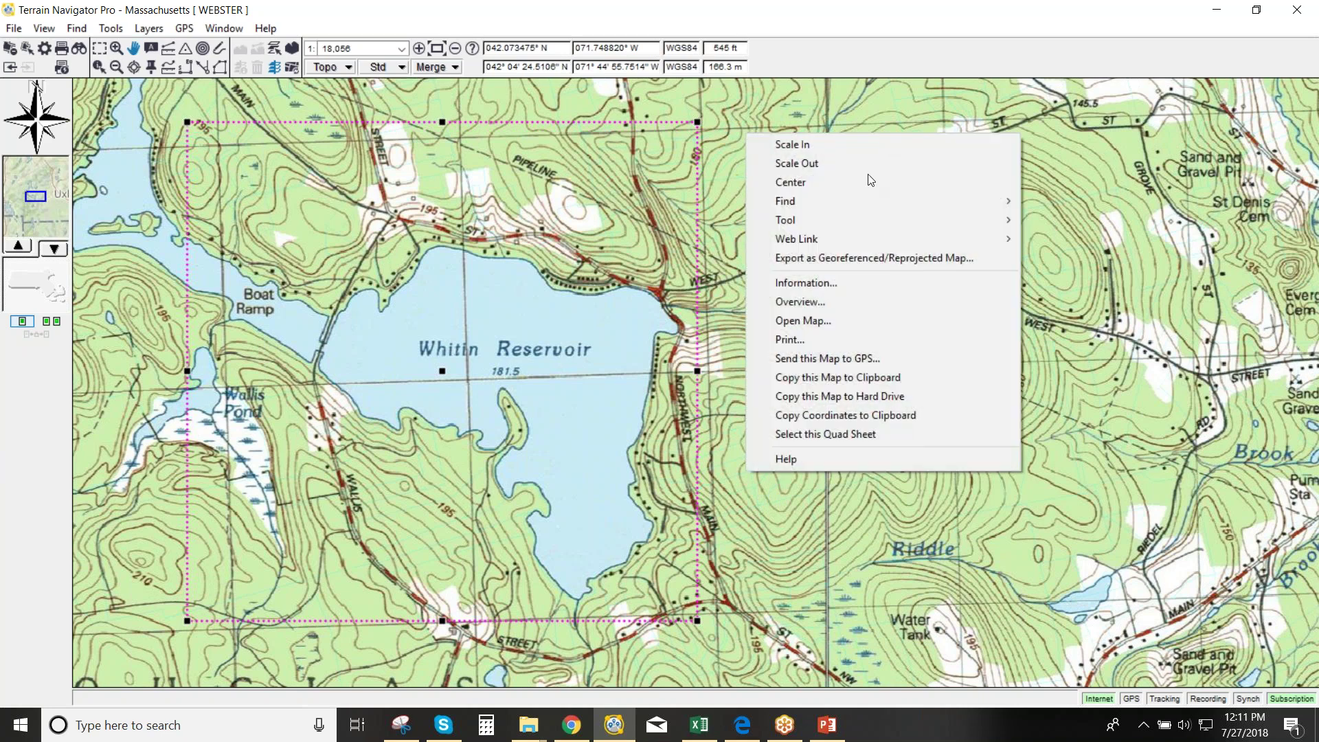
click(830, 430)
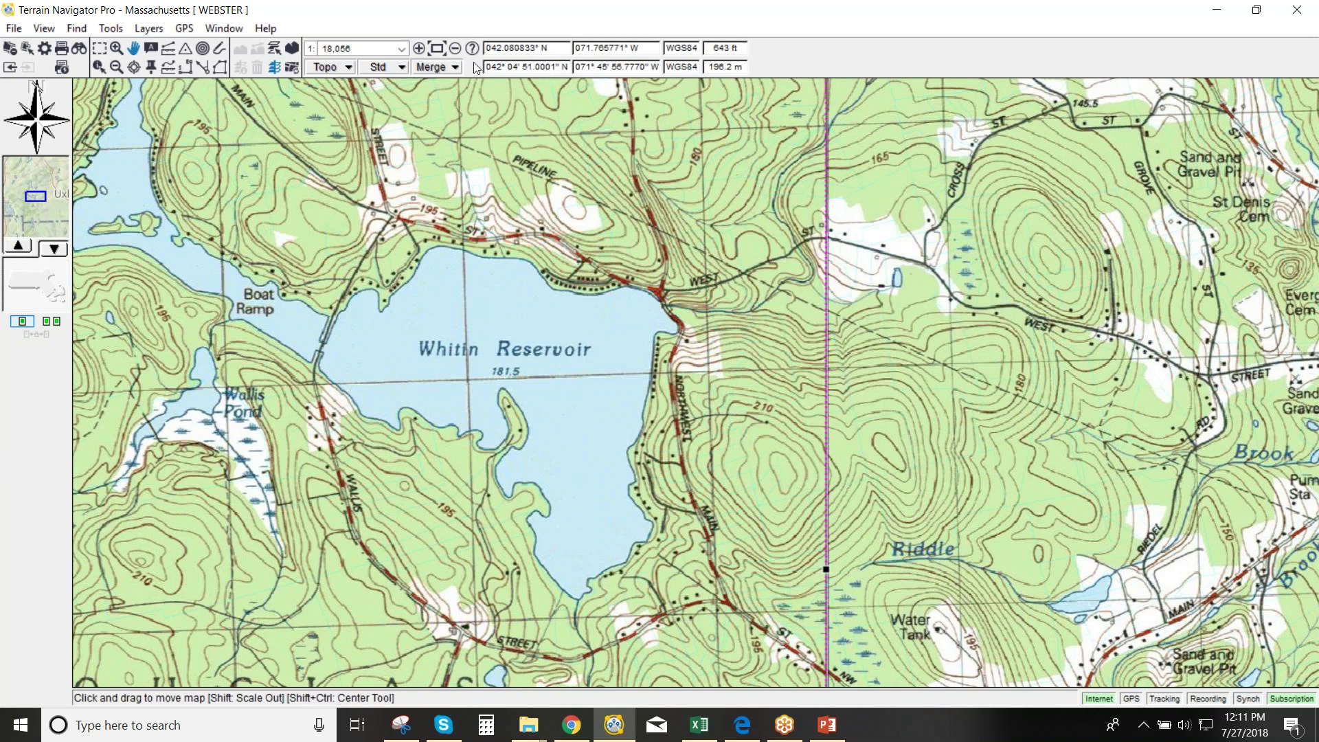
Scale the map out to 1:72,224 and move it to inspect the extent of the selected quad sheet
click(455, 50)
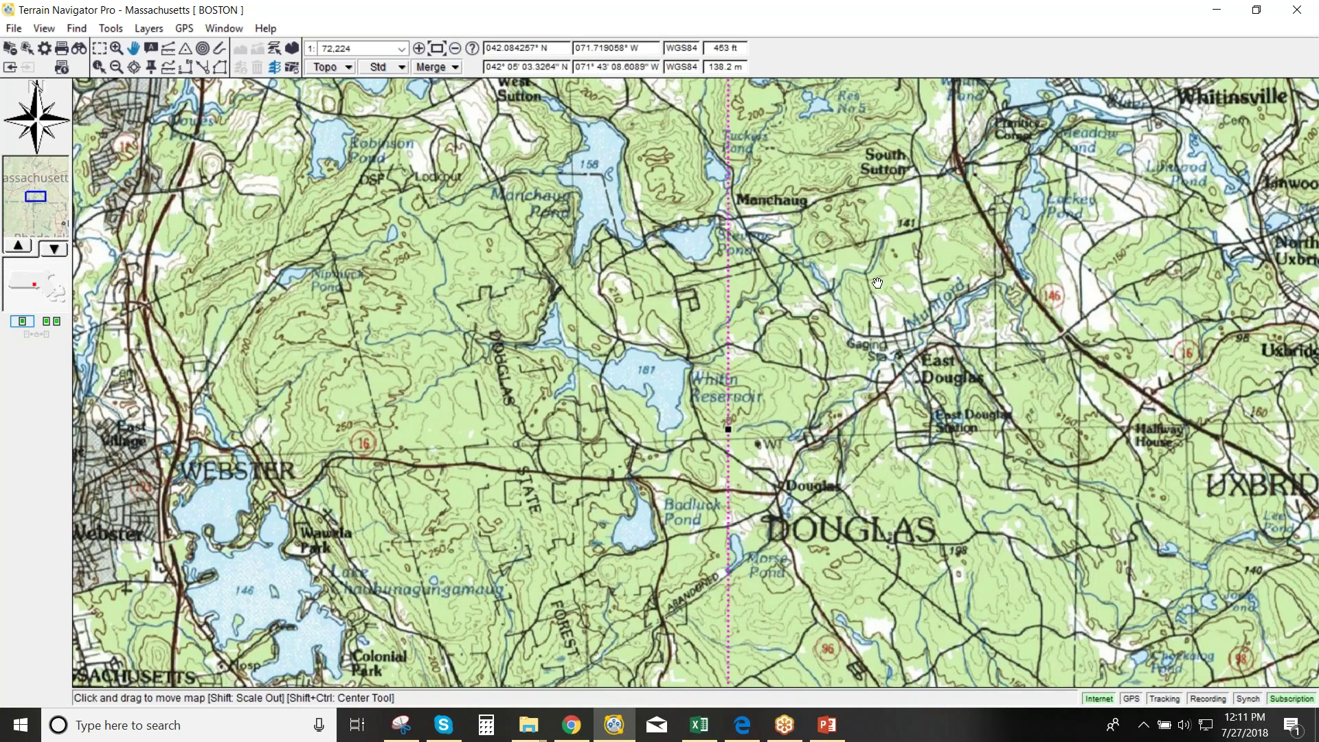
drag(734, 297, 711, 199)
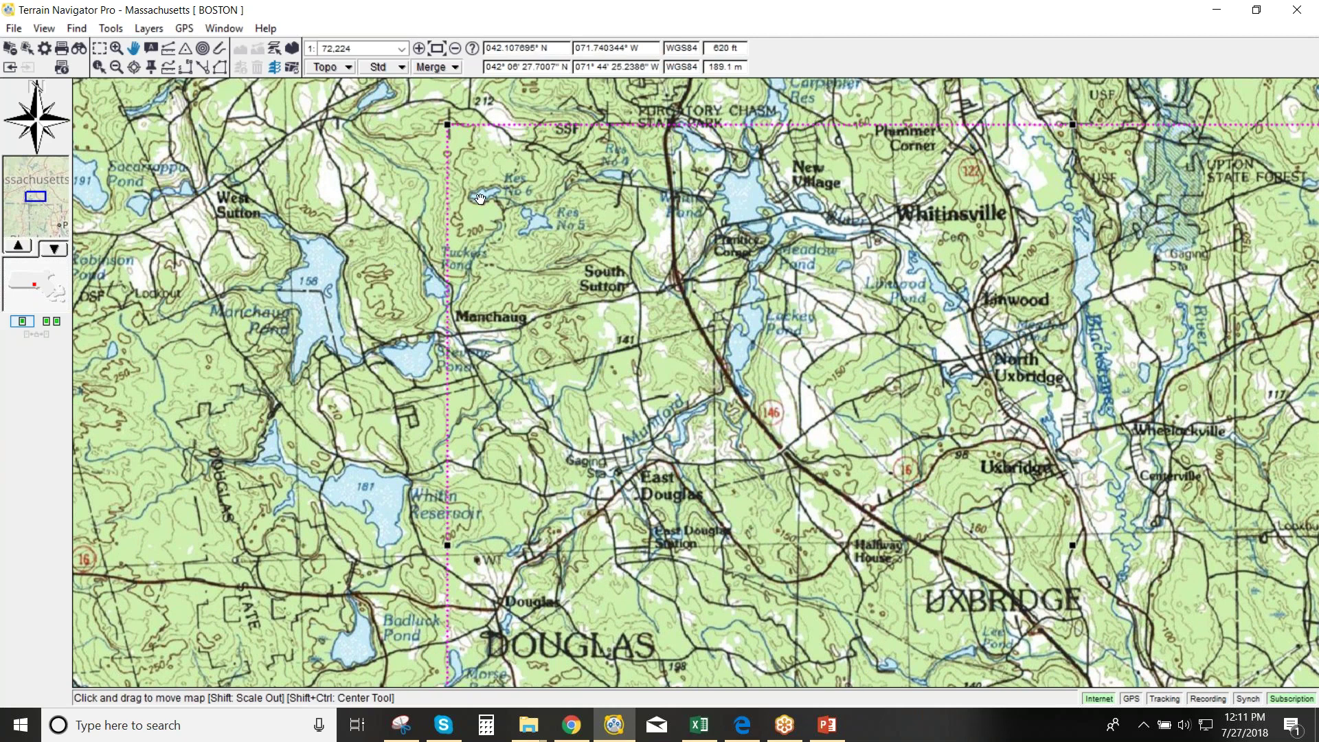
mouse_move(495, 253)
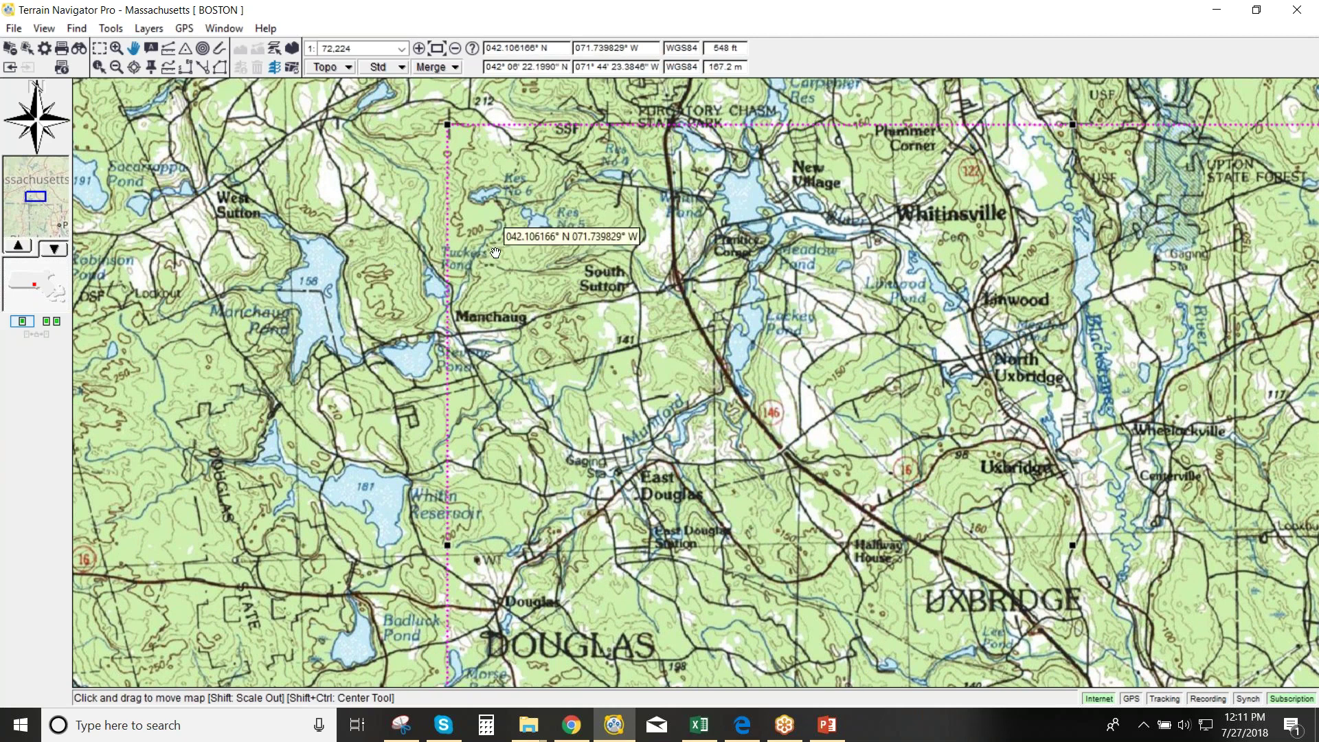
Review the georeferenced/reprojected map export settings for the selected quad sheet, and close them without exporting
click(13, 28)
mouse_move(216, 209)
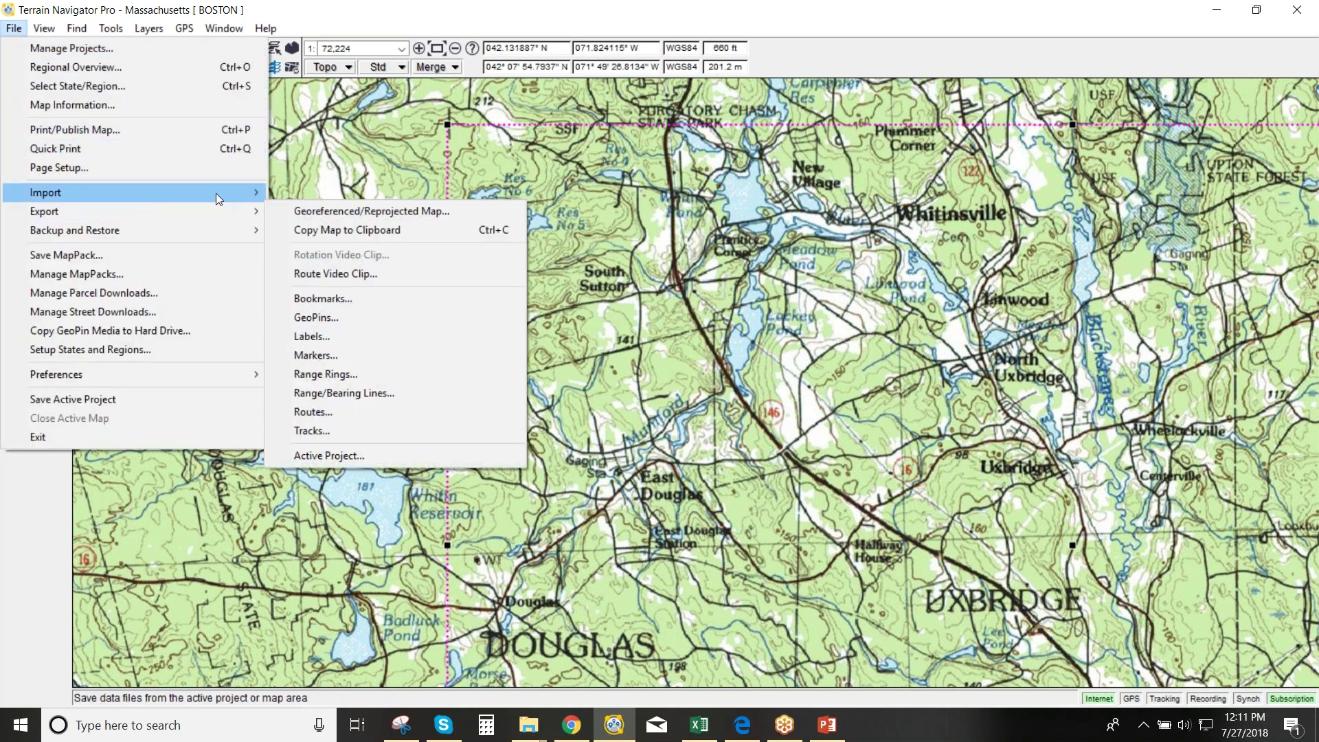
click(280, 210)
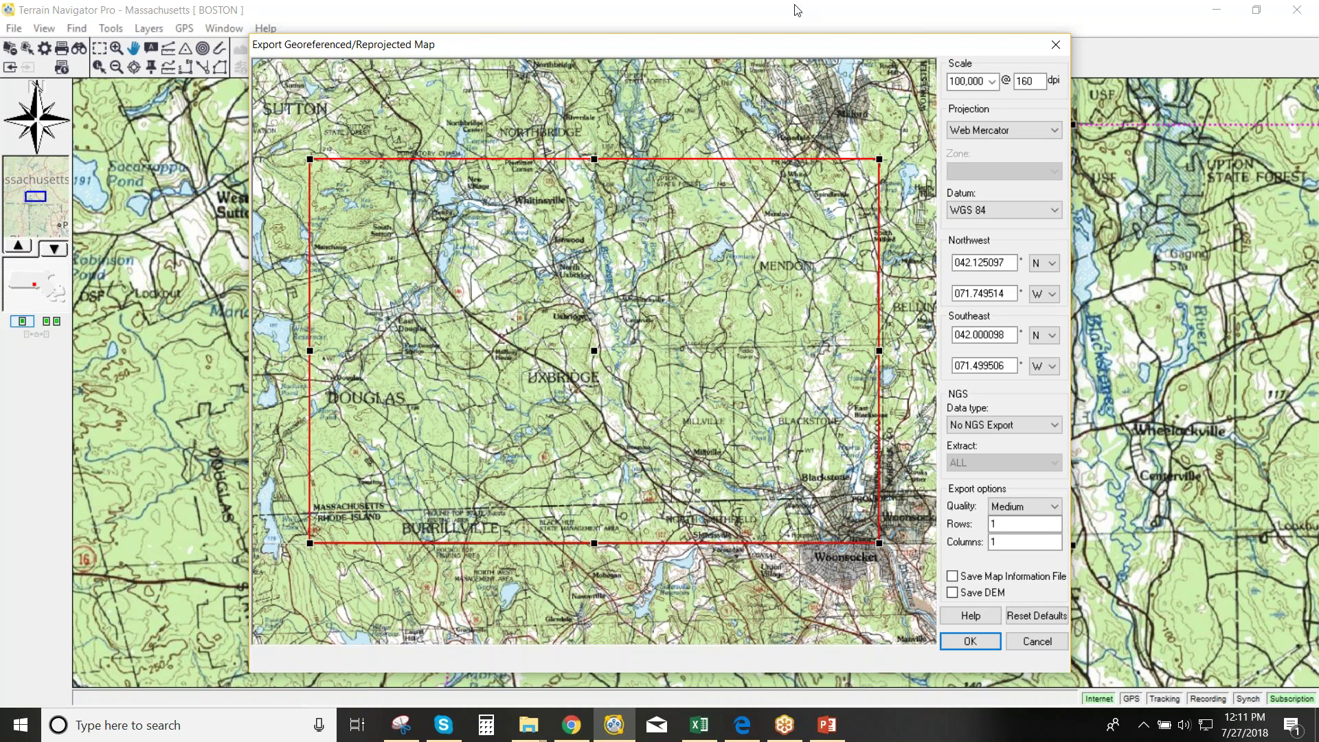
click(1056, 45)
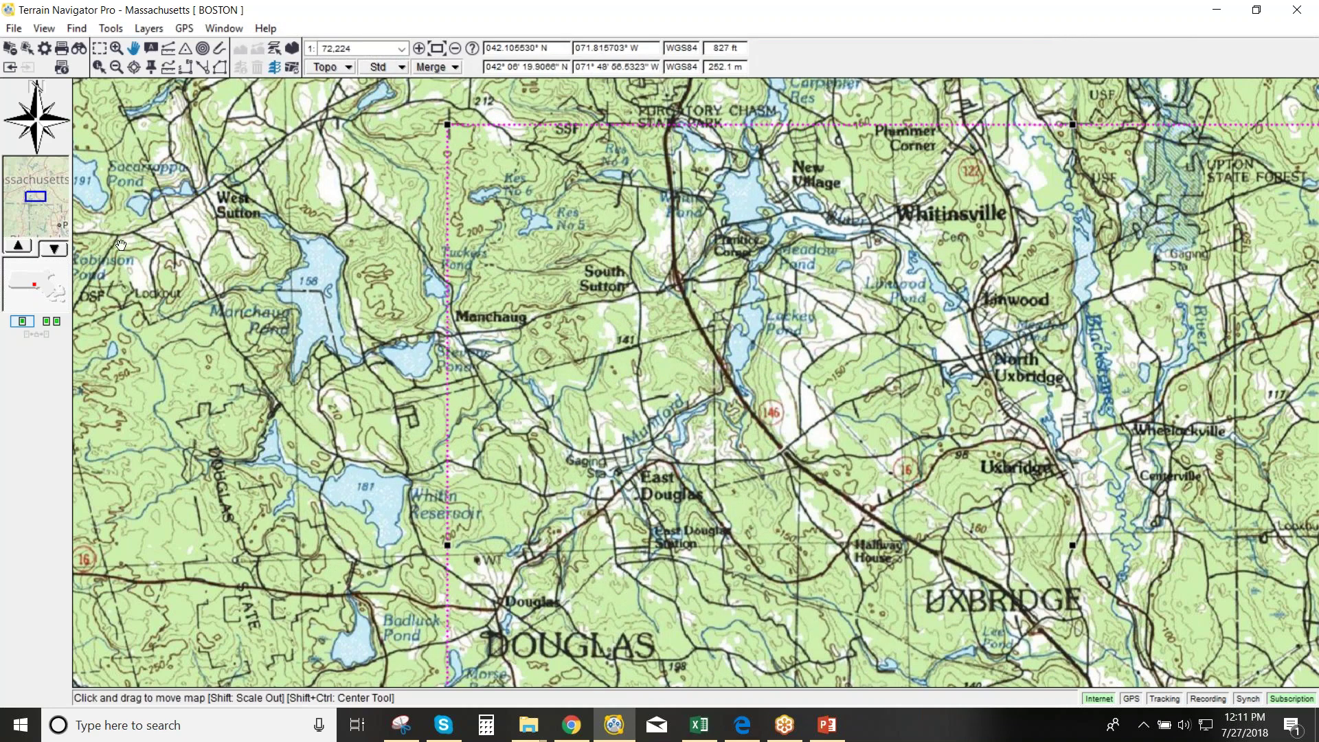
Open the information of the existing test MapPack to go to its area and select its boundary on the map
click(15, 29)
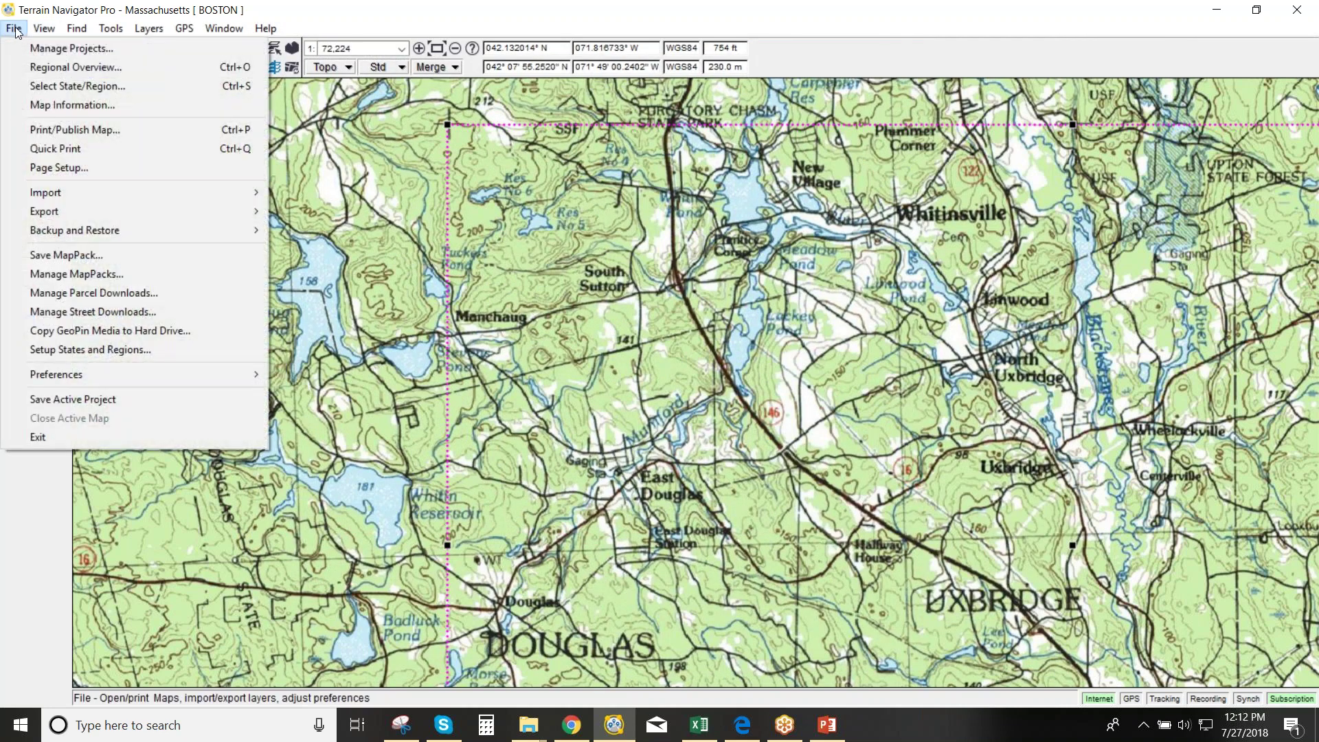
click(69, 273)
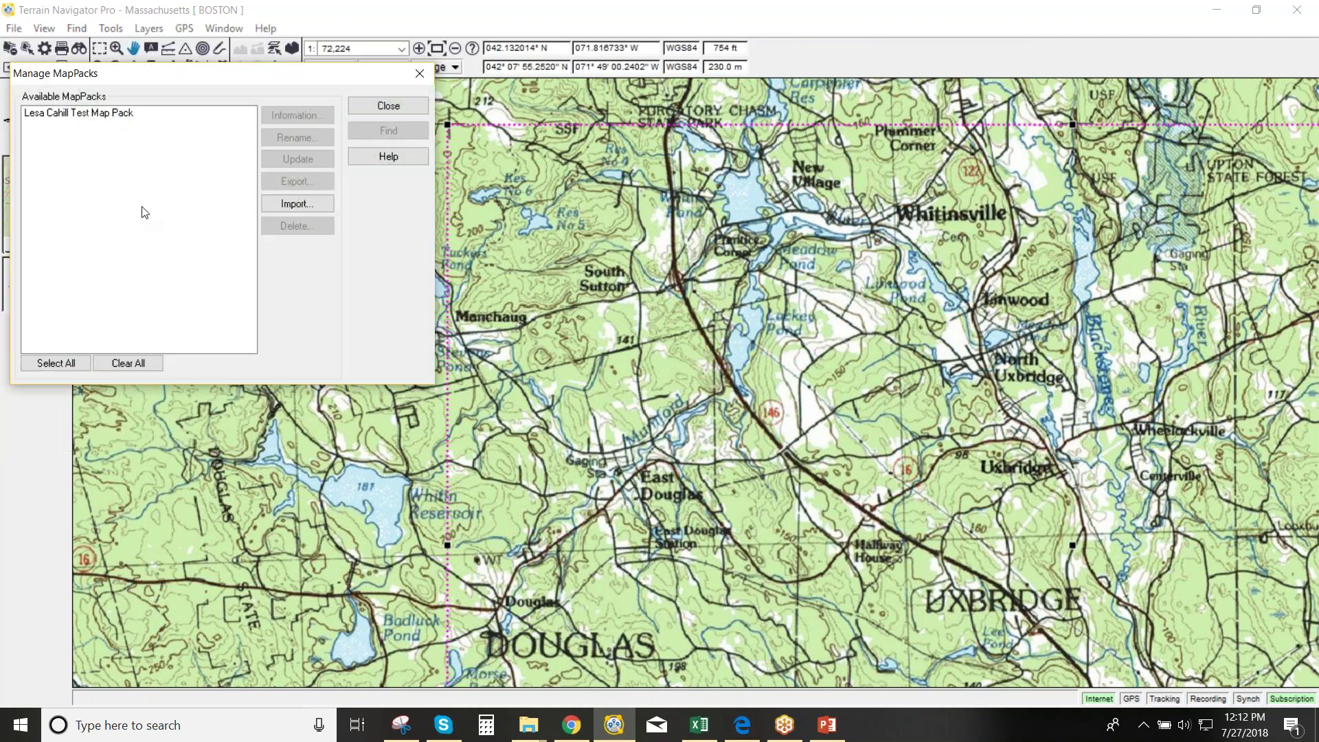
click(131, 117)
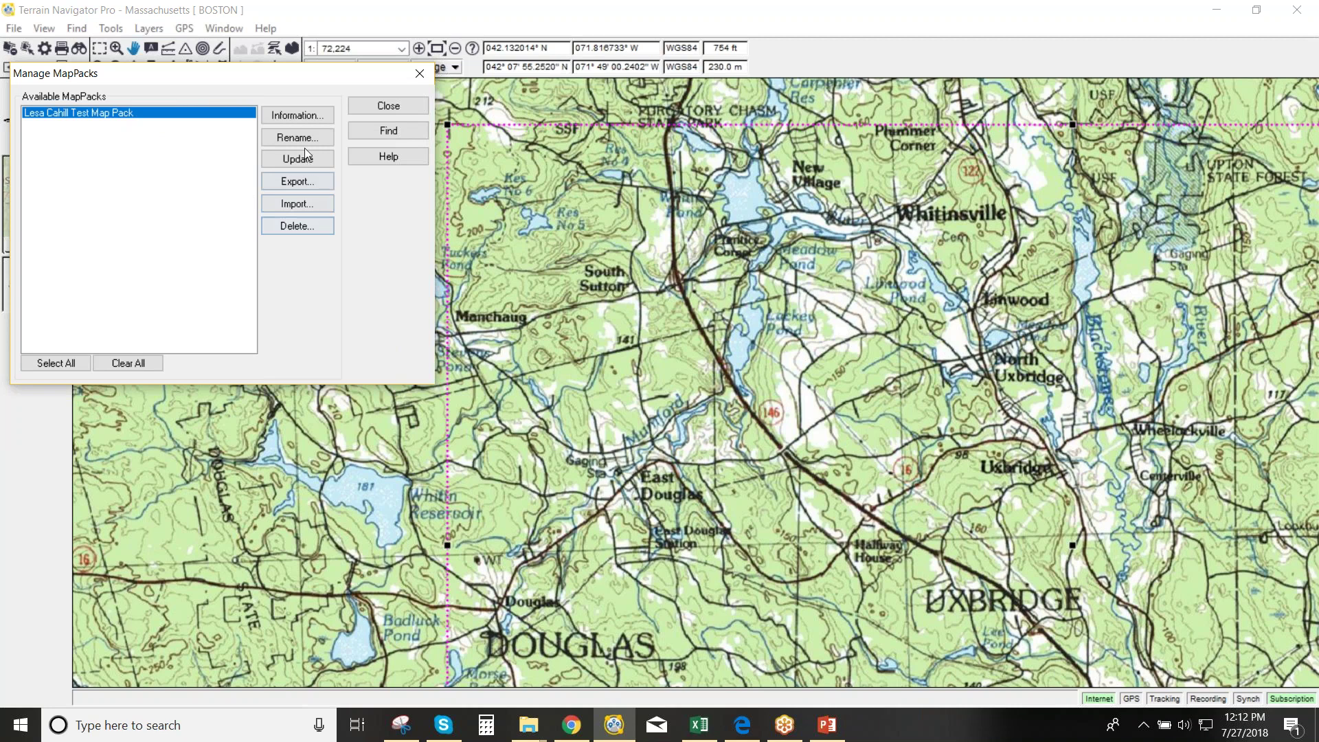
click(307, 161)
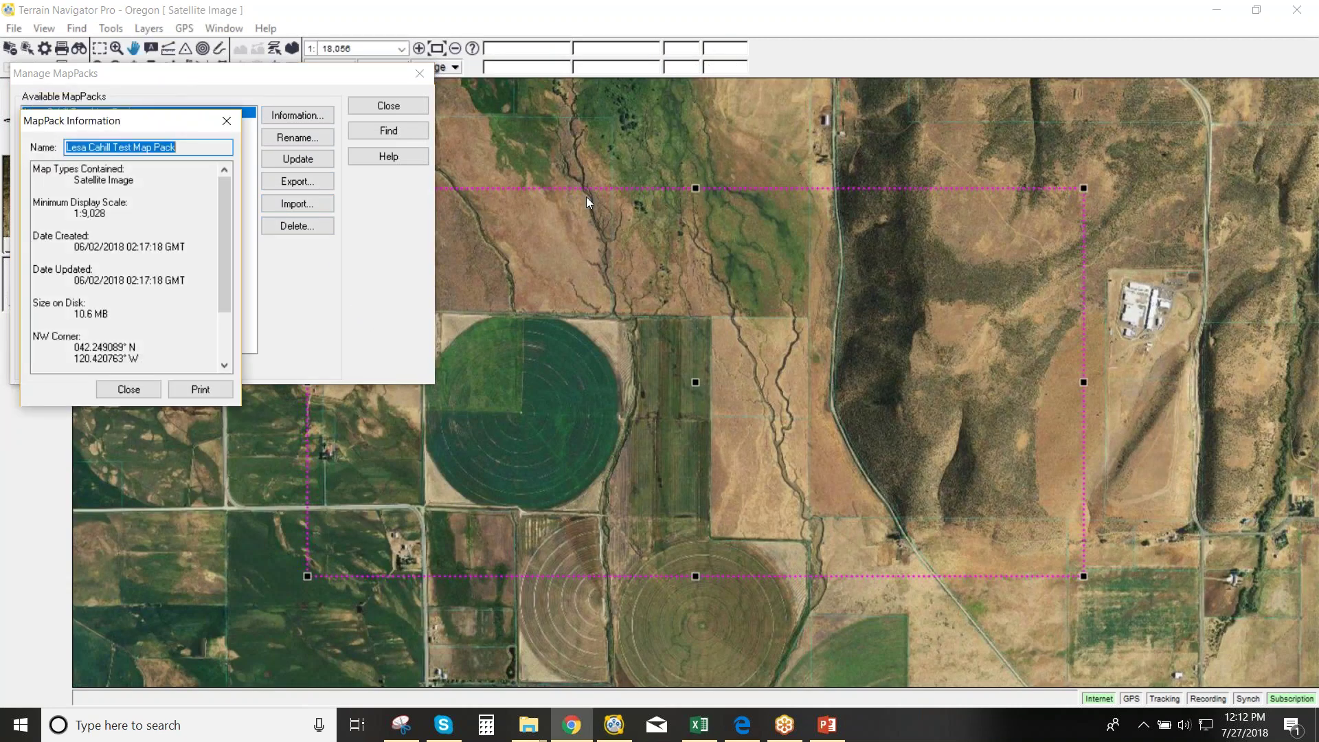
click(227, 122)
click(420, 74)
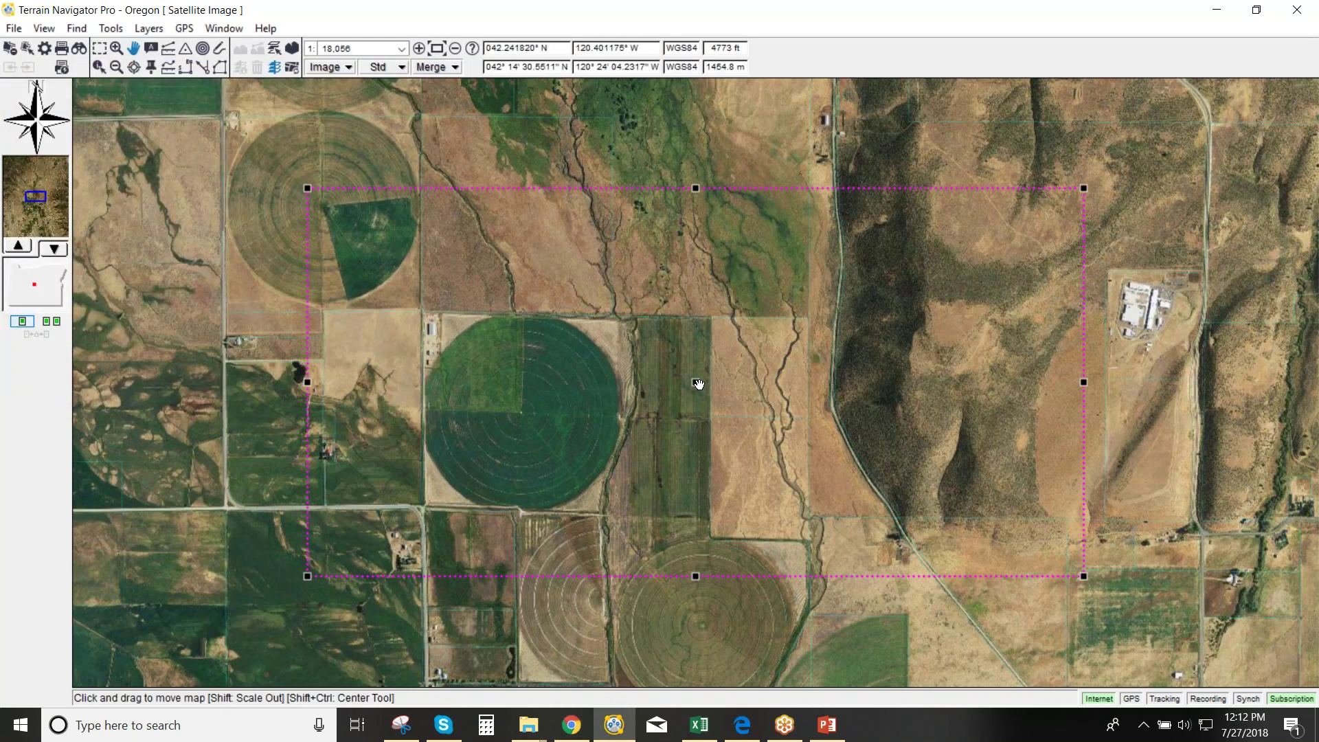
Shift the selection to the adjacent area directly north of the MapPack boundary and bring that area into view
right_click(698, 384)
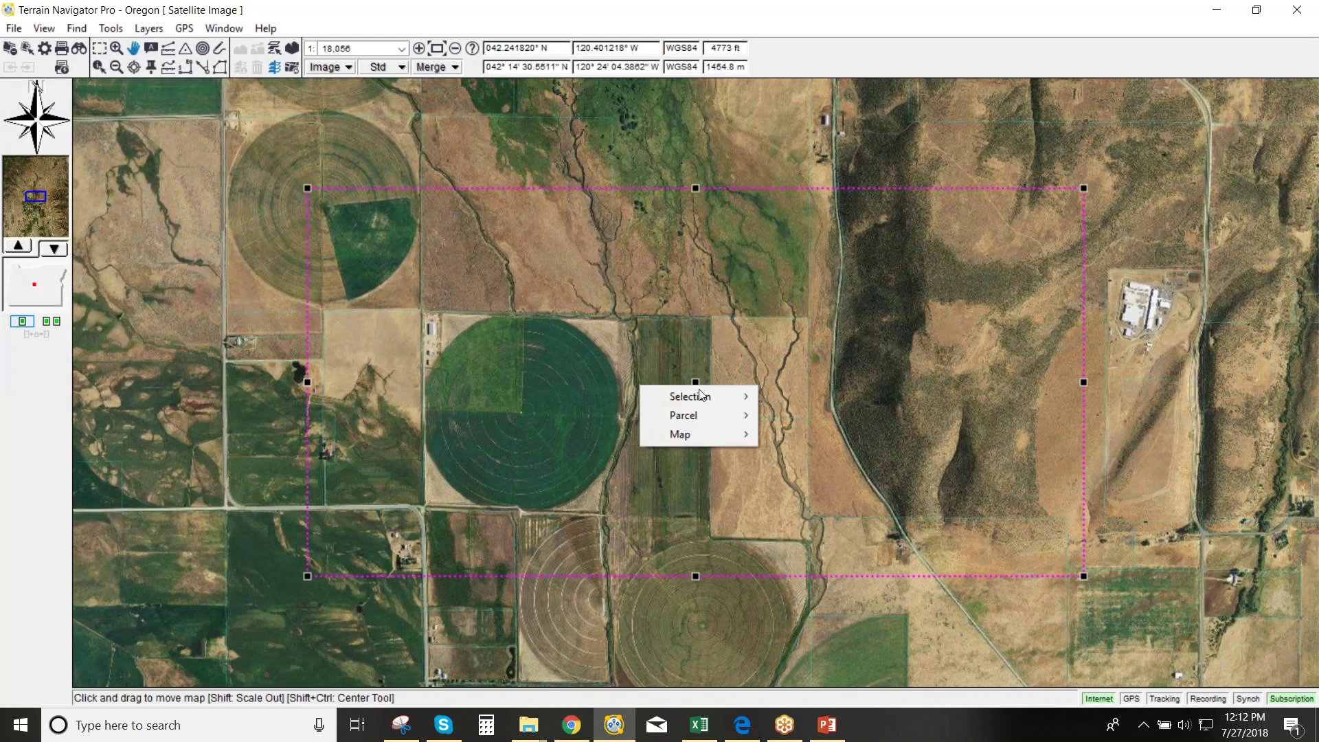
mouse_move(698, 397)
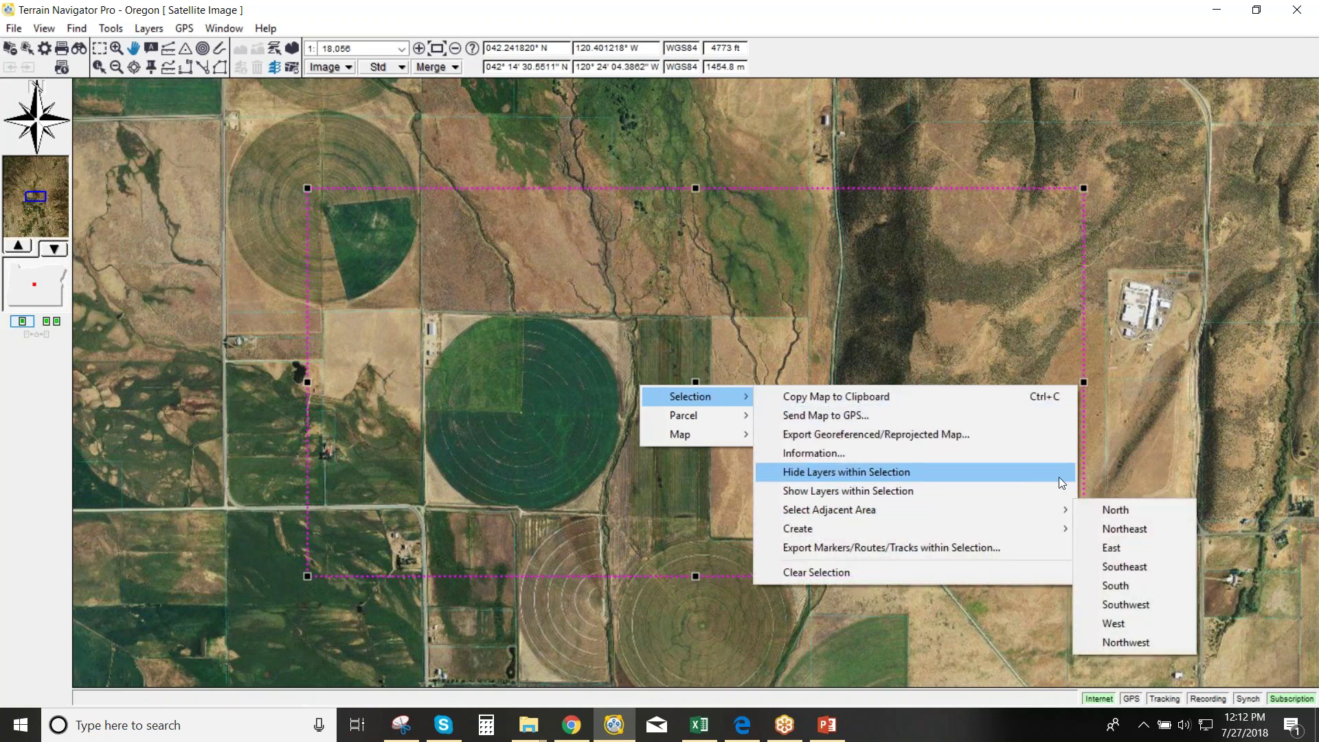
click(1080, 508)
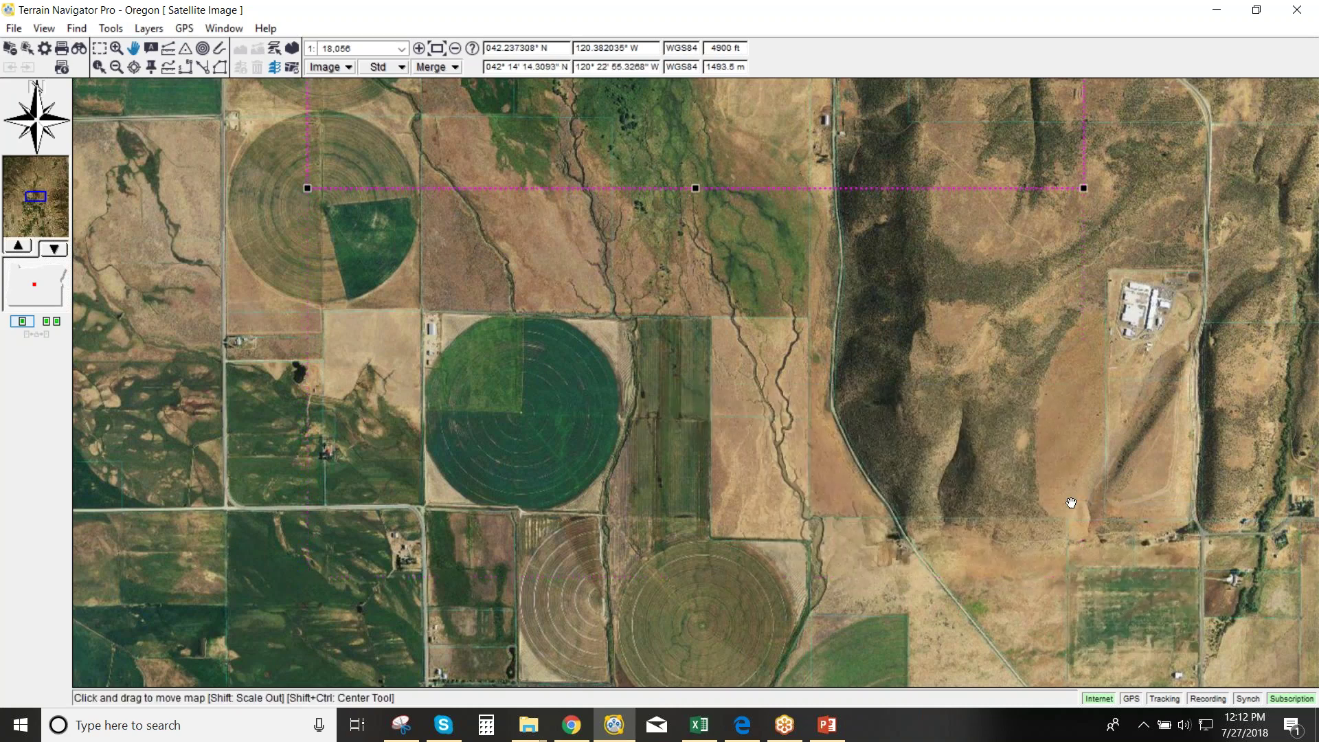
drag(803, 227, 763, 659)
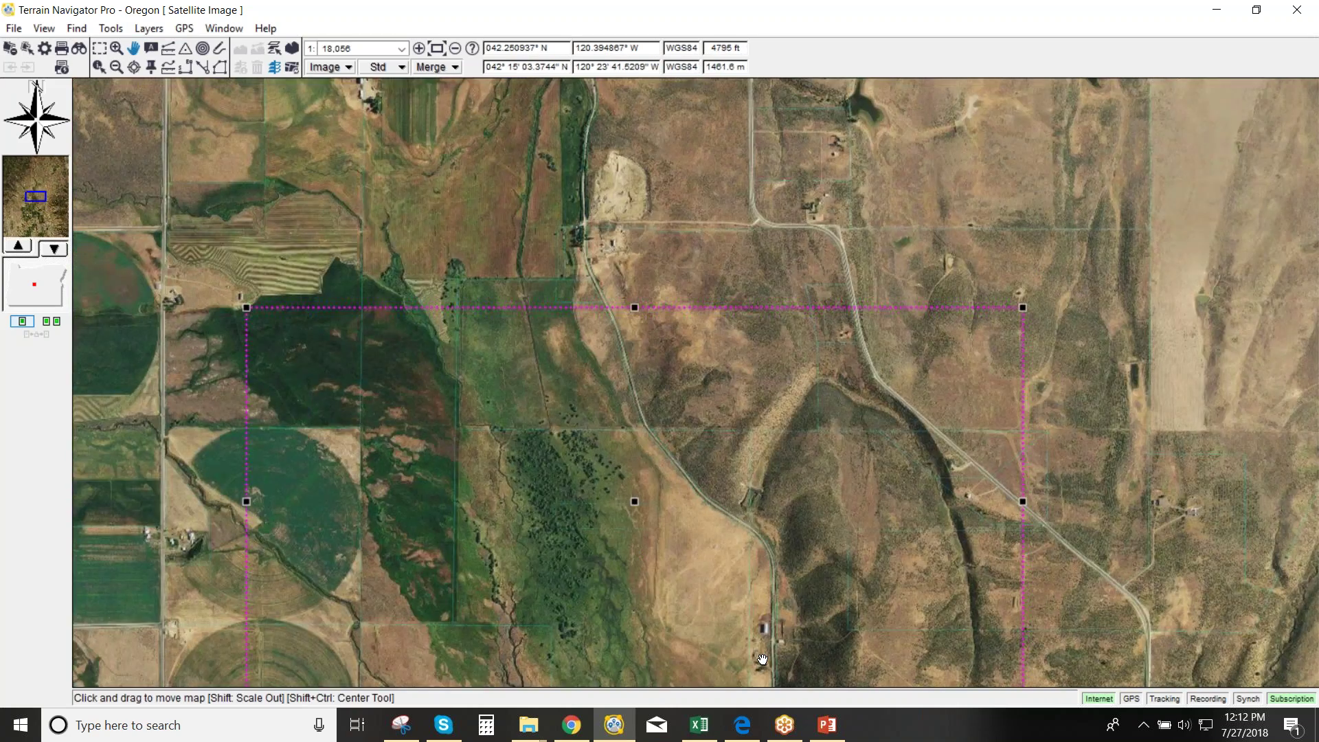
drag(789, 568, 801, 419)
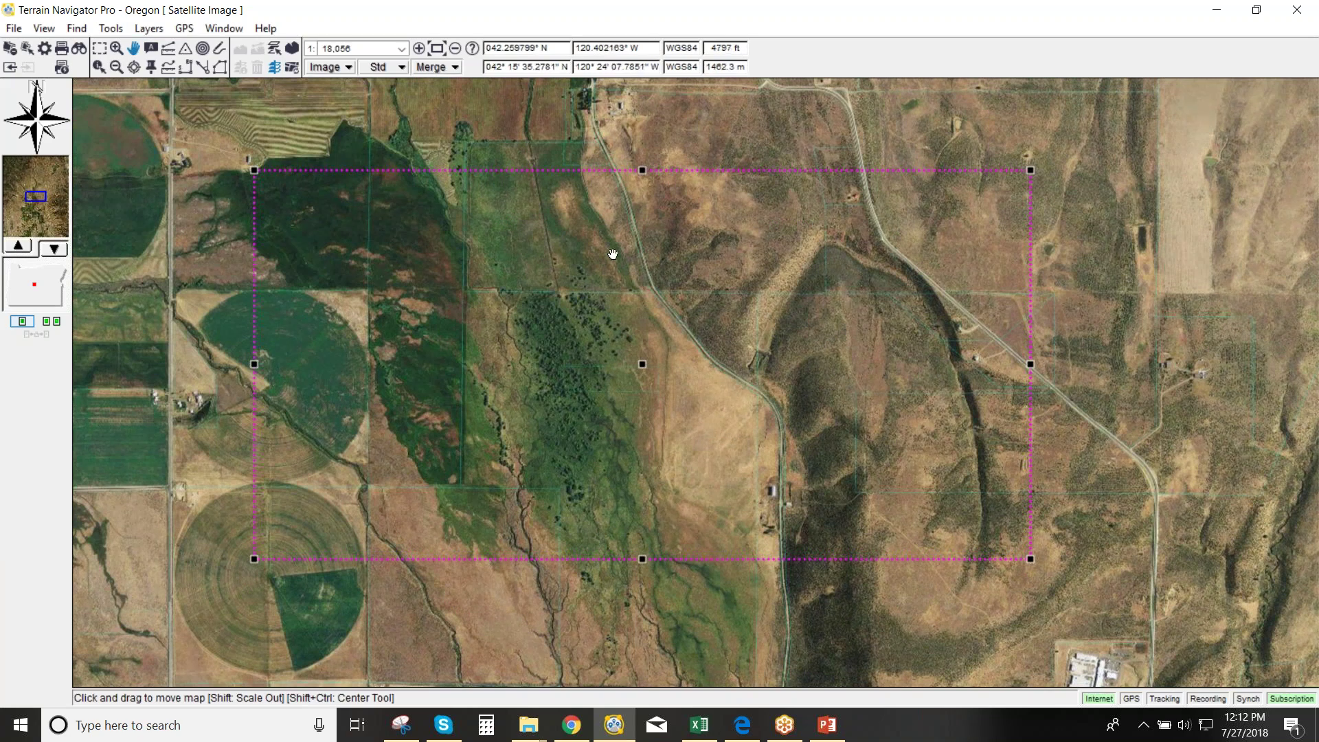
Read the What's New topic in the help contents, covering the changes in version 11.08 and earlier releases
click(265, 28)
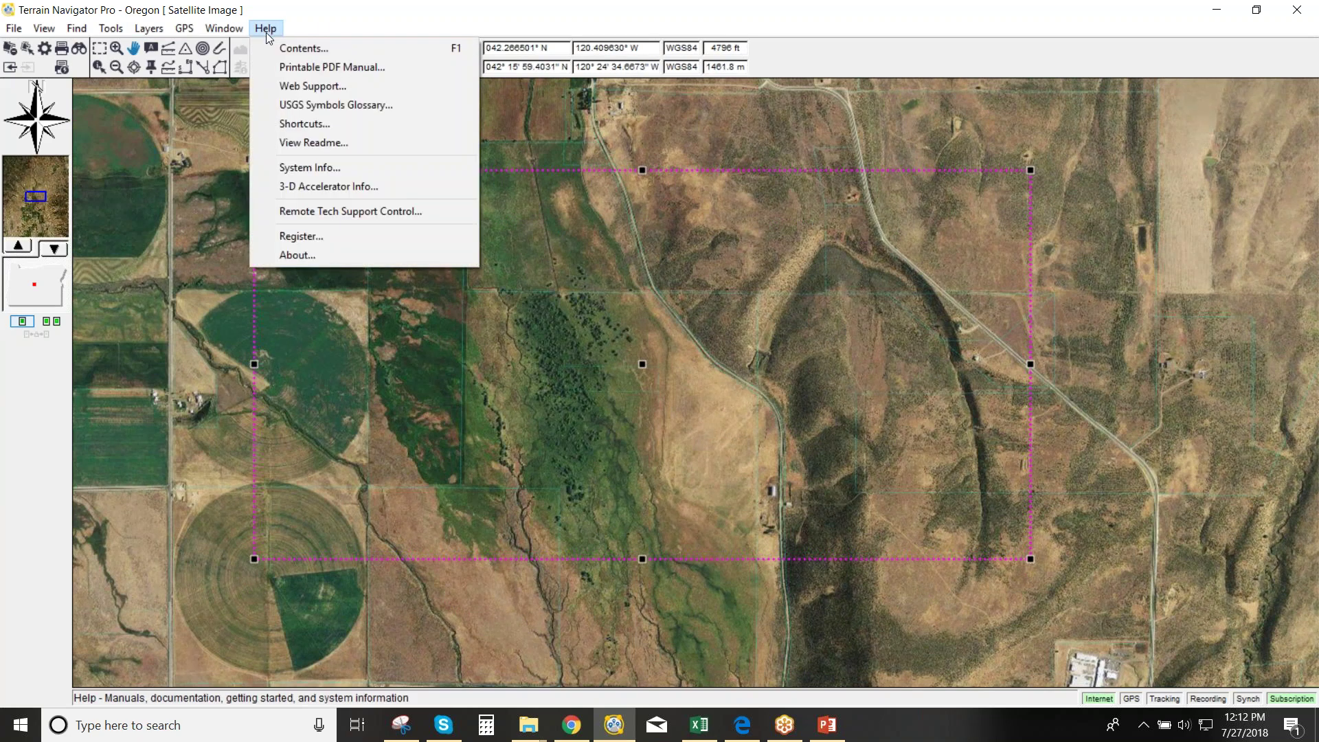
click(275, 46)
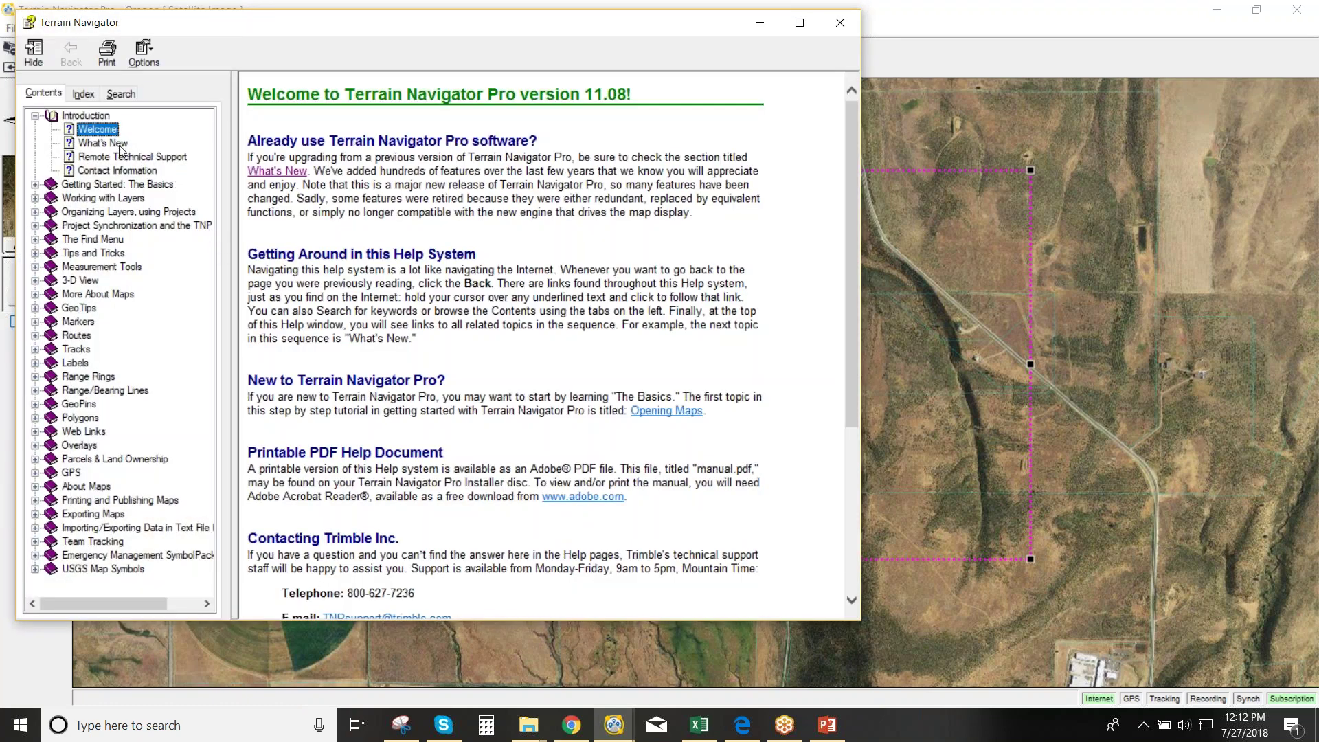
click(121, 145)
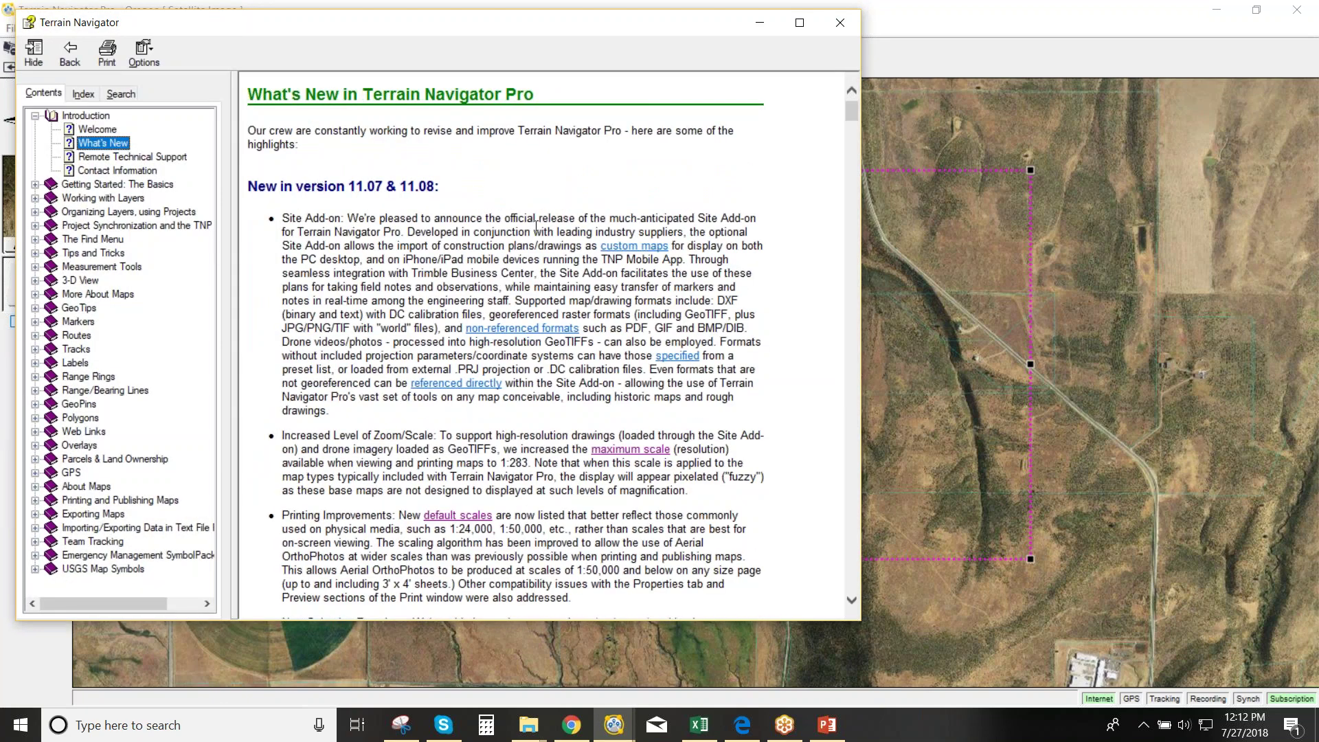
scroll(532, 219, down, 2)
scroll(532, 220, down, 20)
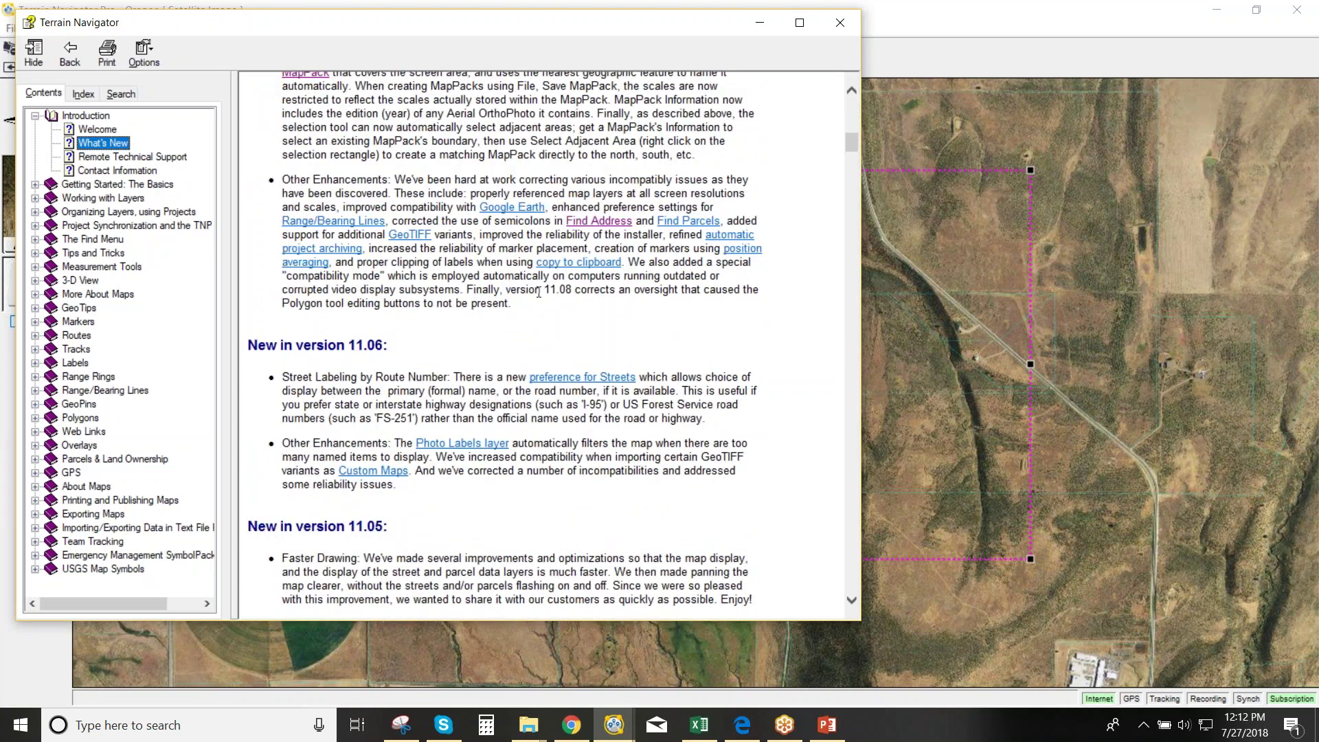
scroll(527, 352, down, 20)
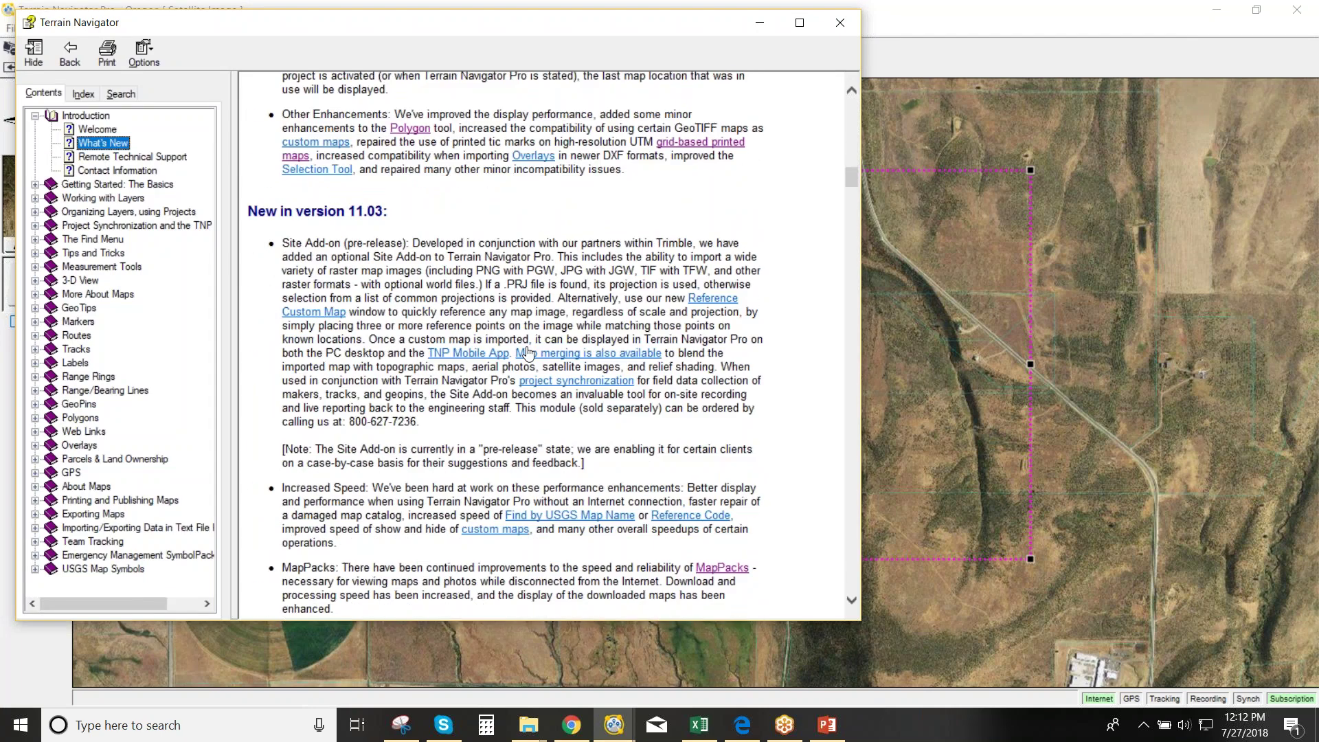
scroll(528, 352, down, 5)
drag(852, 190, 844, 98)
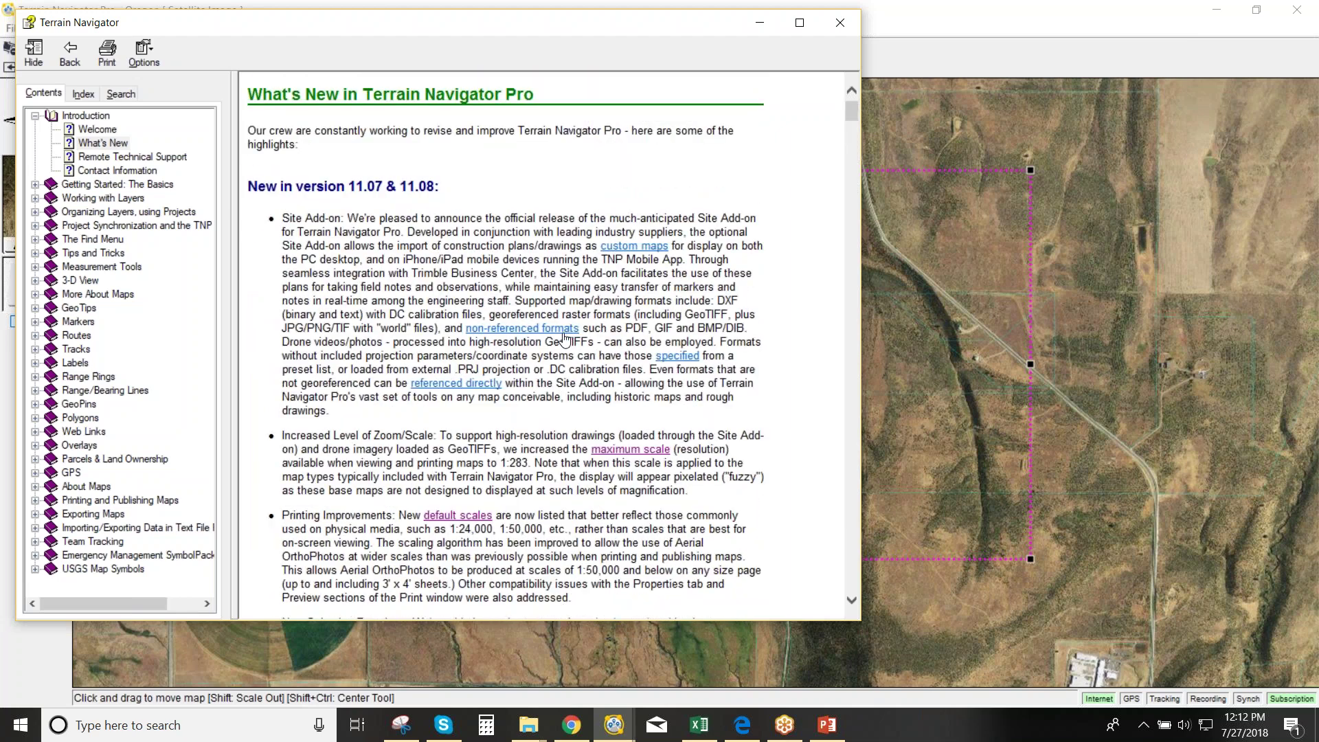
Read the linked help topic on custom maps, including supported formats and import options, and close the help
click(643, 253)
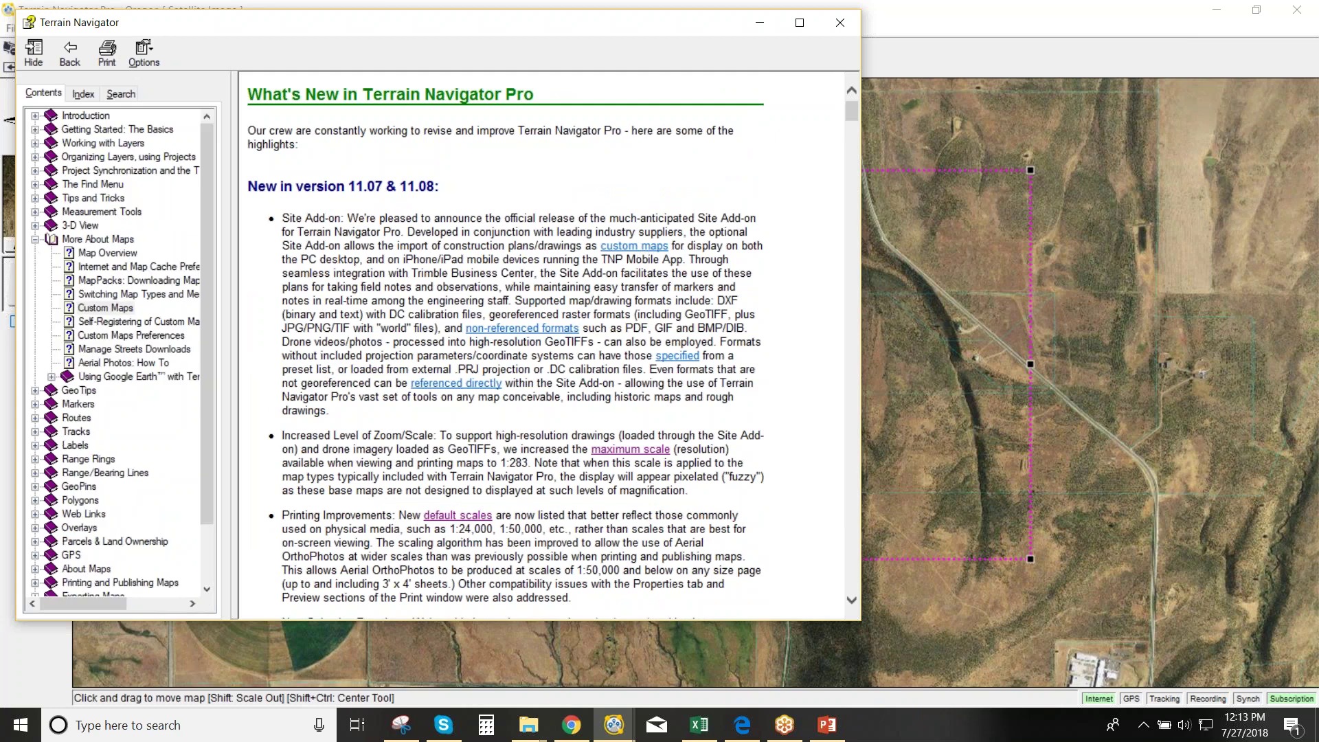
scroll(611, 312, down, 10)
scroll(611, 312, down, 4)
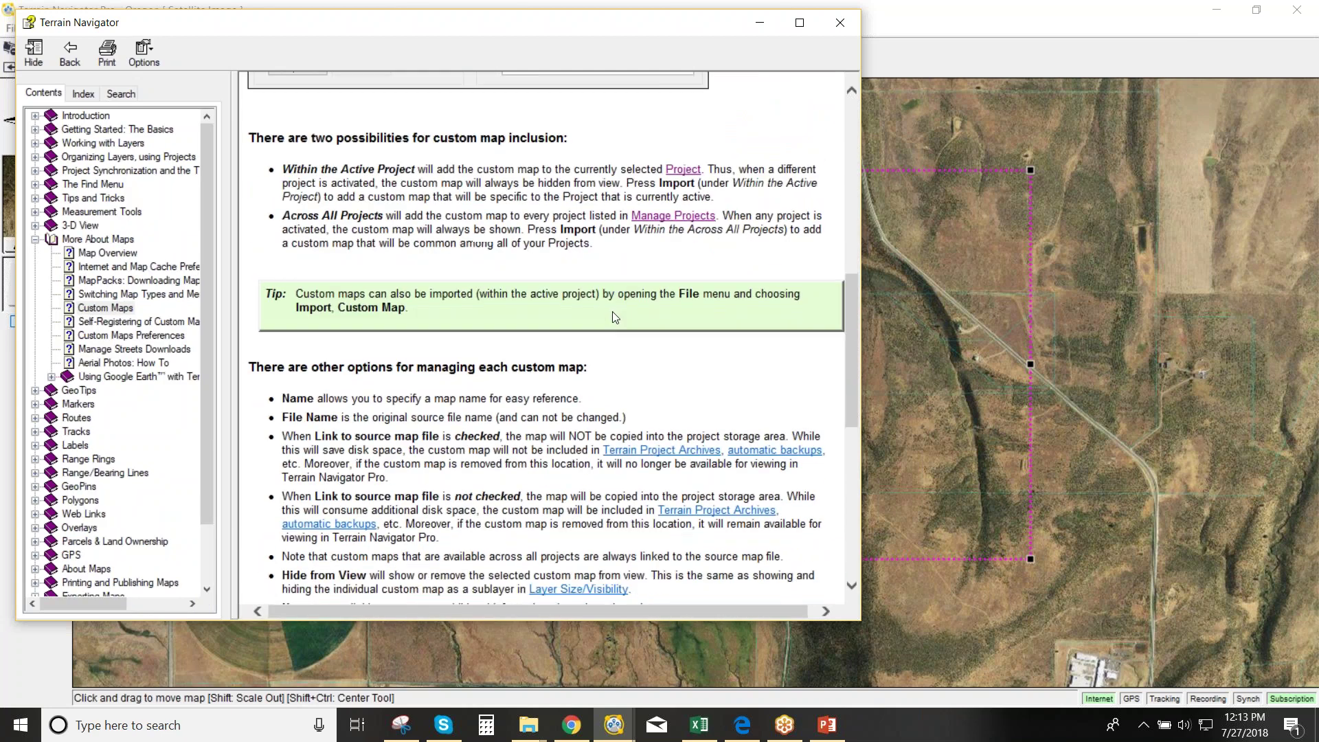
scroll(611, 312, up, 15)
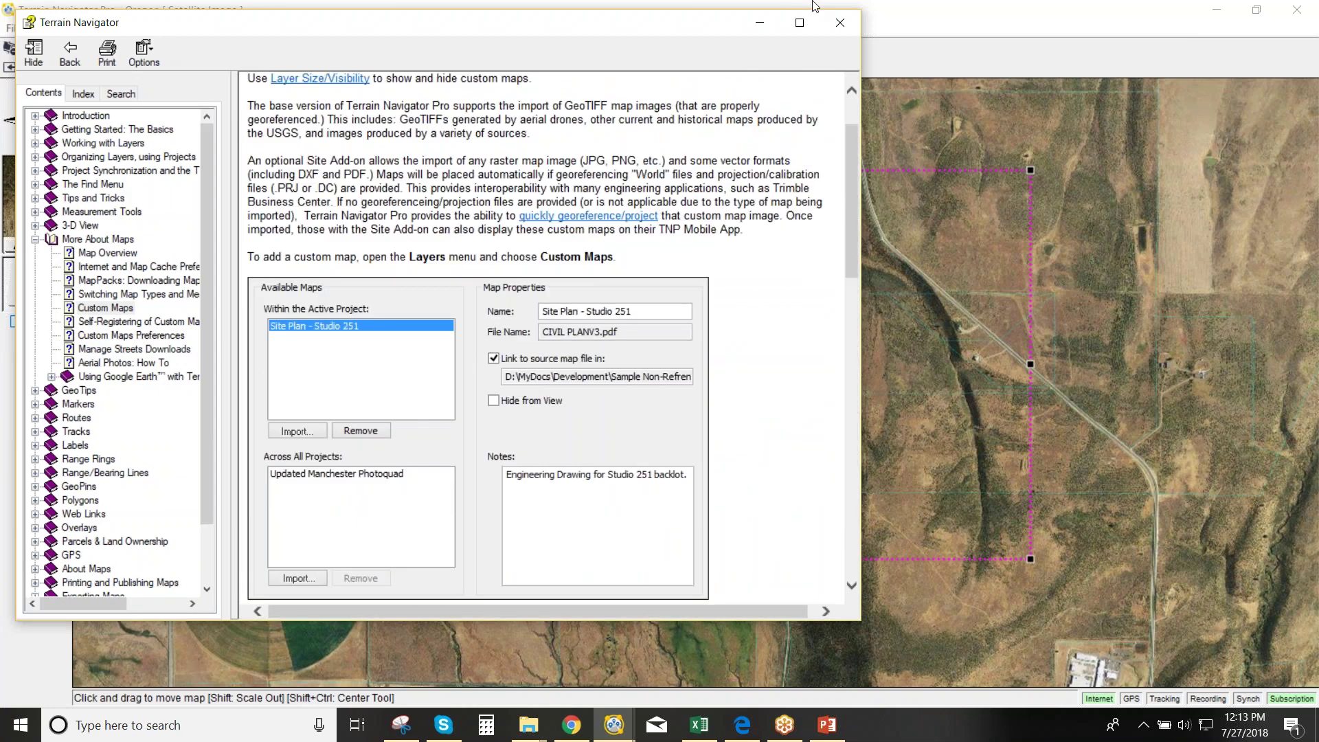
click(844, 24)
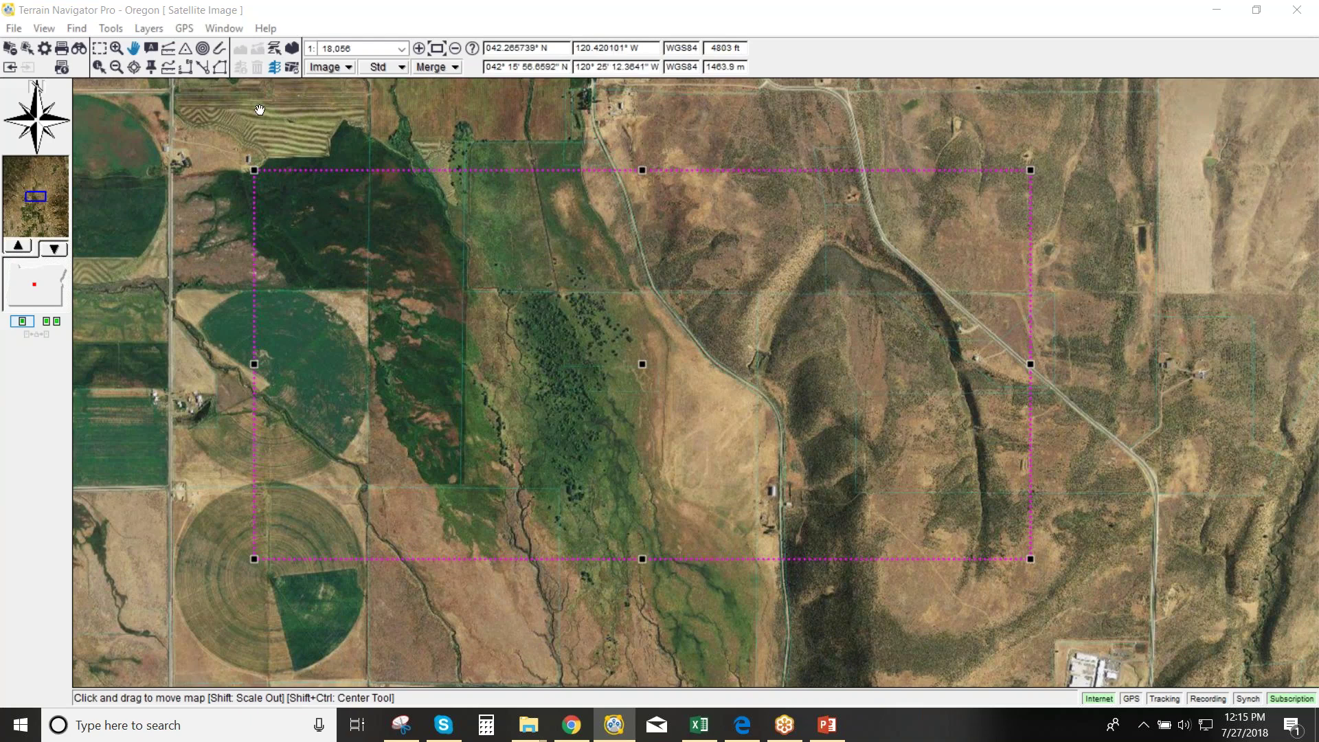
Import the GeoTIFF LandscapeNorton2_Orthomosaic_export_ThuJul13 from the temp folder as a custom map within the active project
click(154, 28)
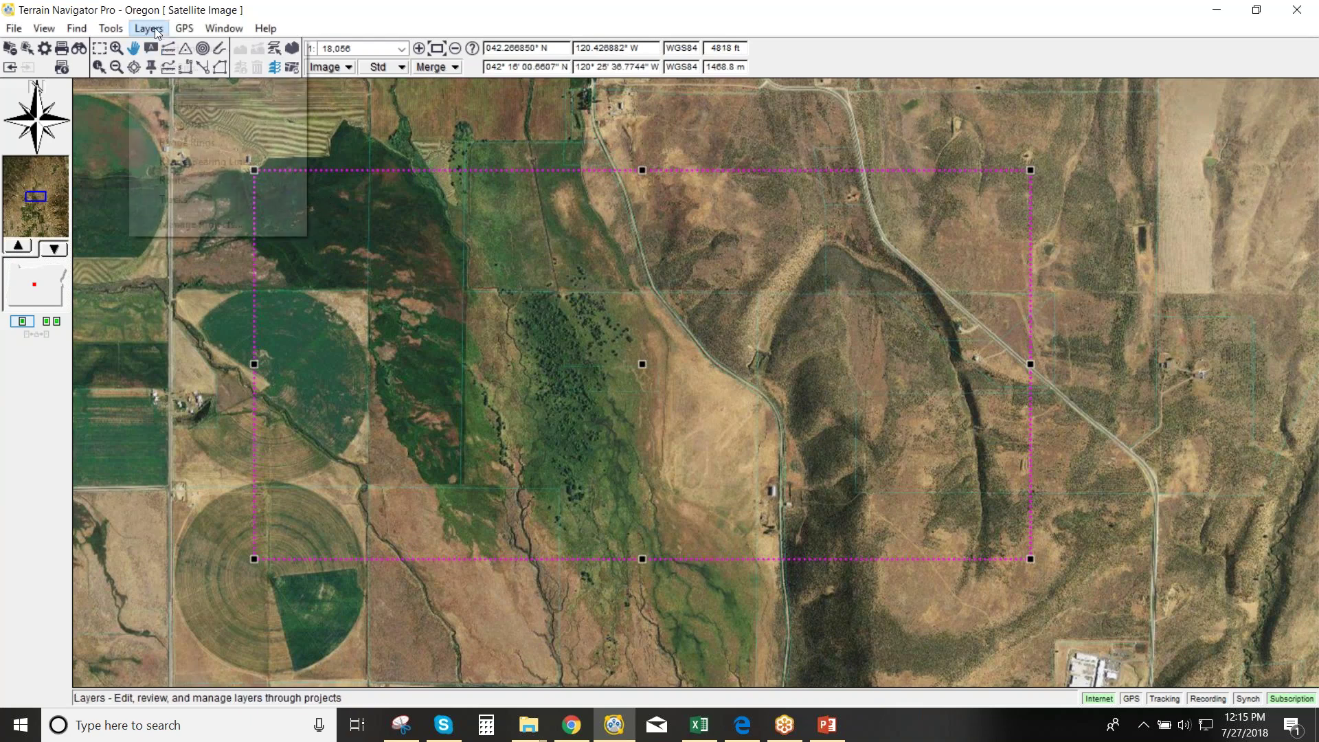
click(195, 49)
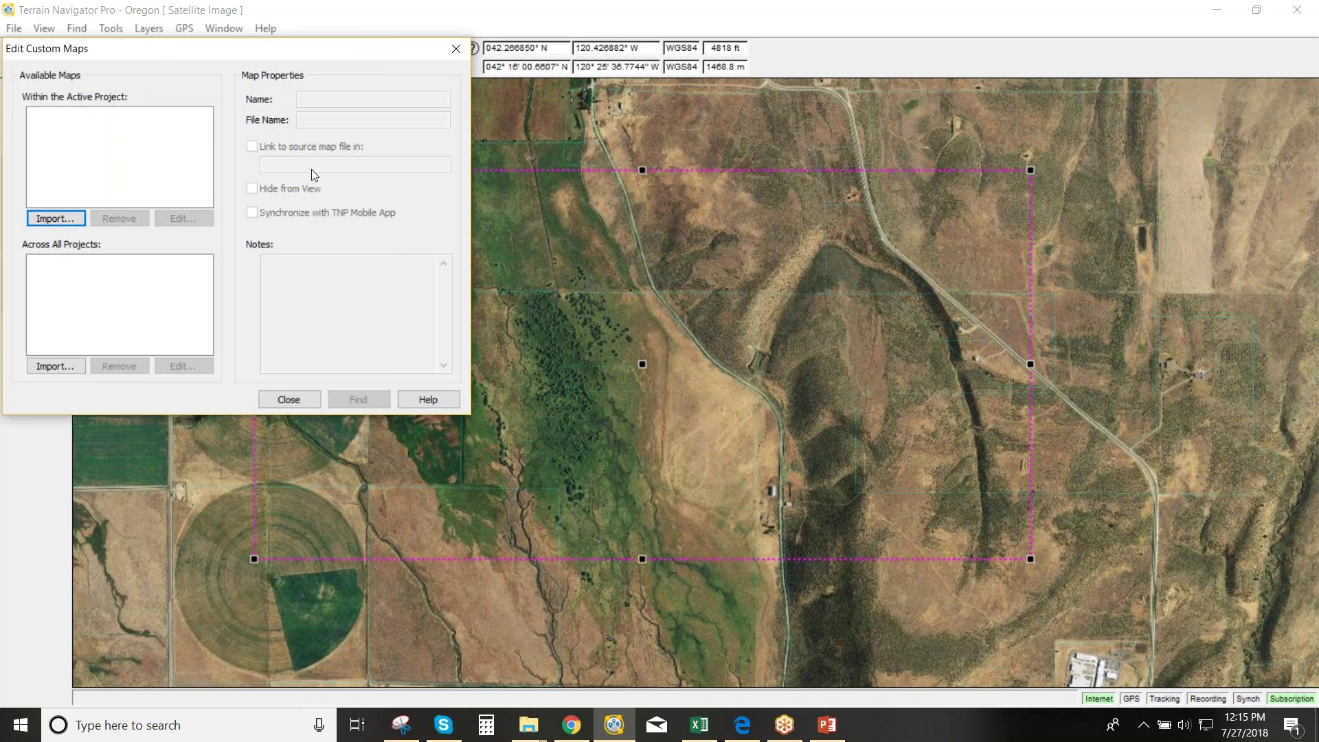
click(78, 220)
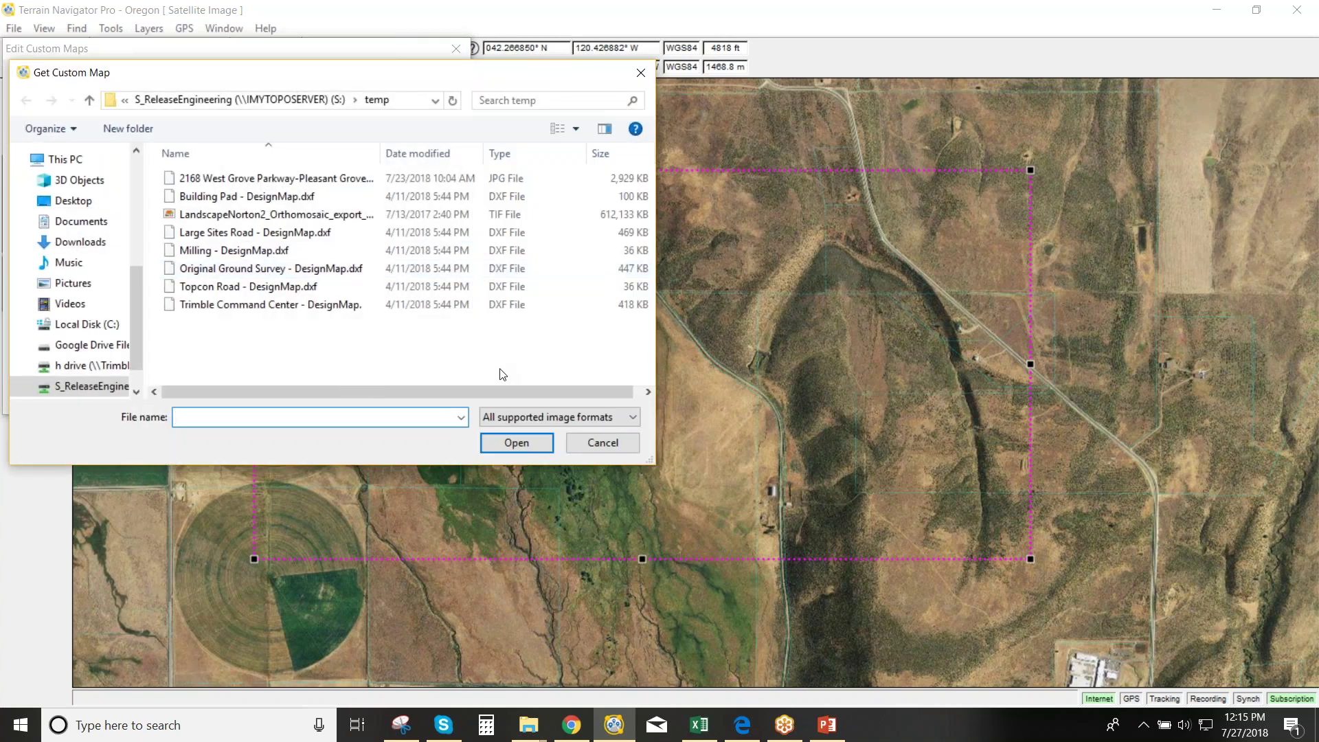
click(633, 417)
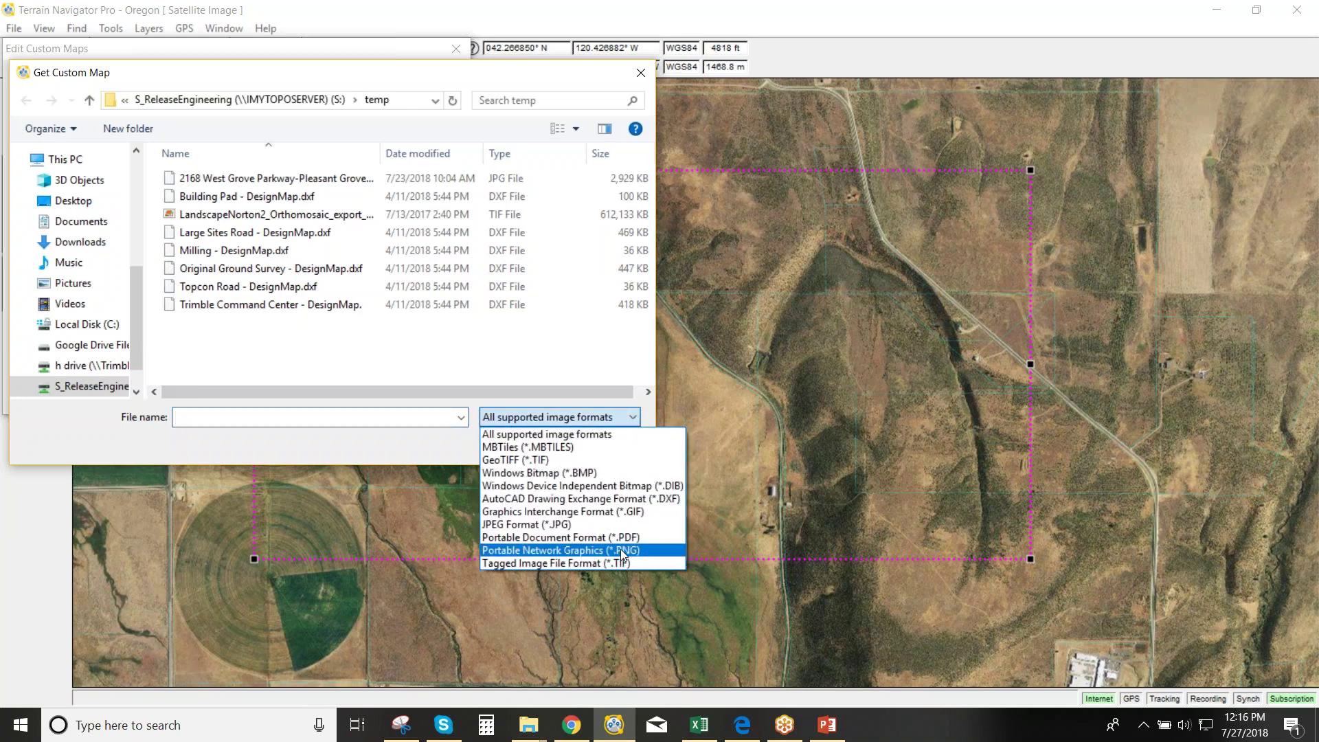
click(599, 460)
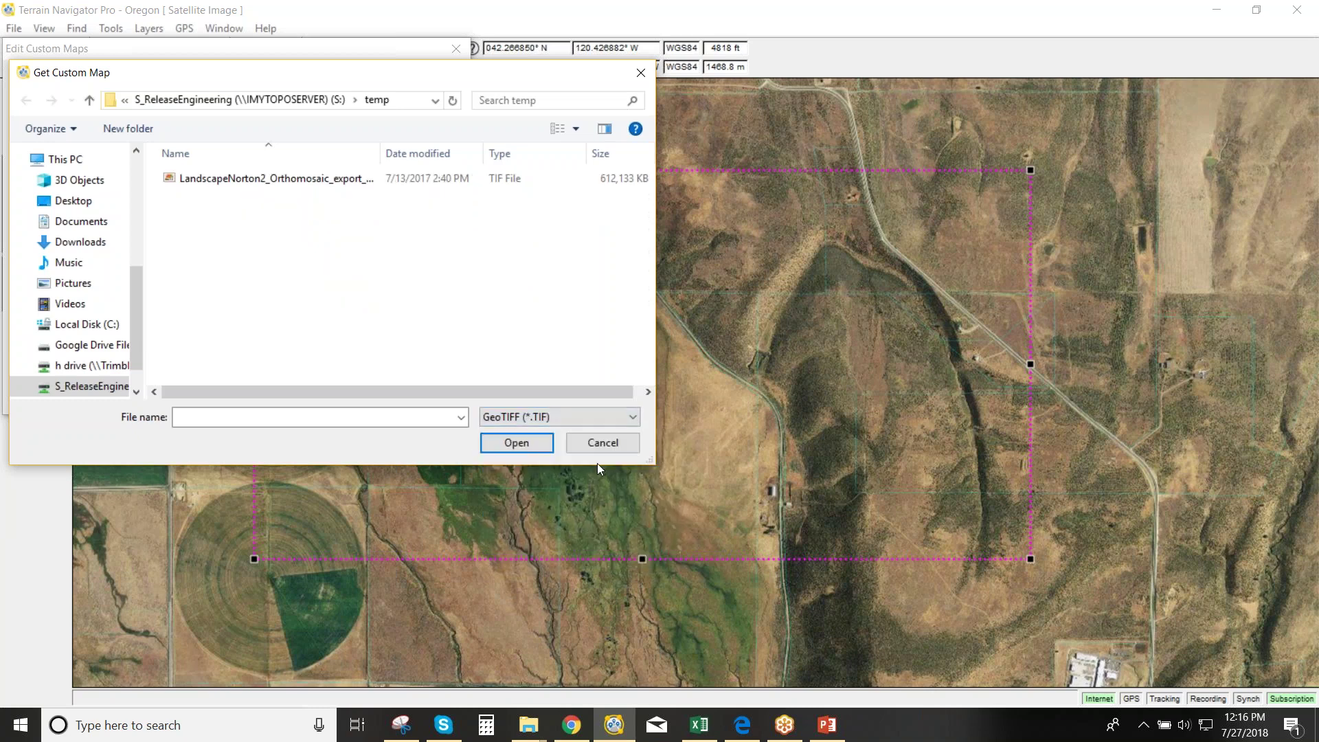
double_click(339, 178)
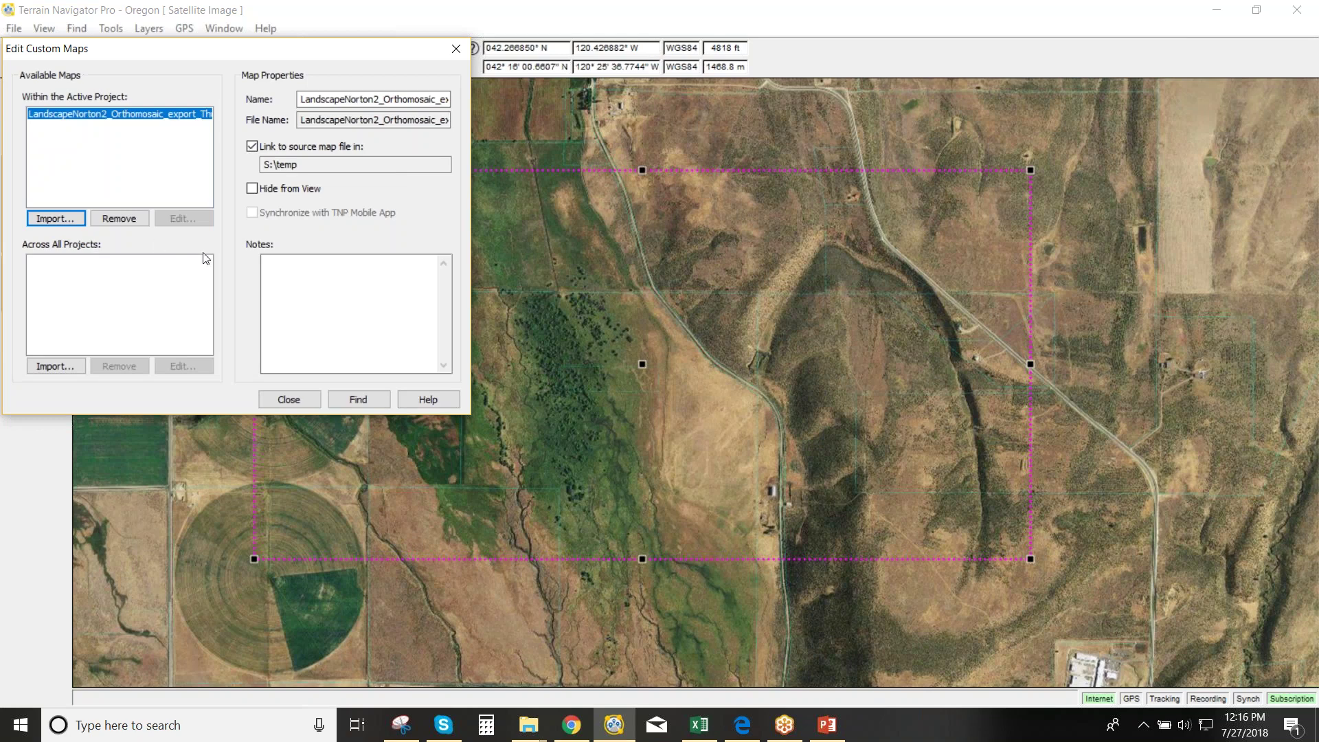
Find the imported orthomosaic on the map and scale in on it to 1:1,129
click(364, 400)
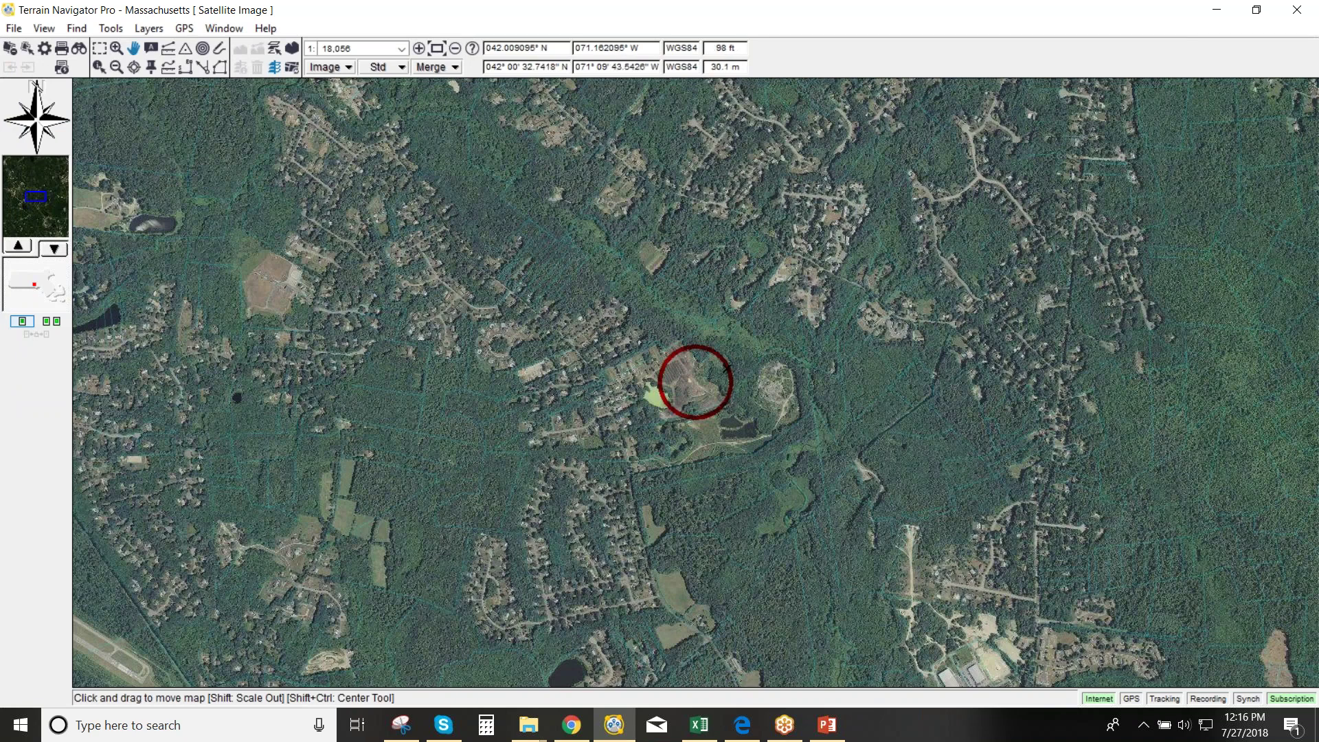
click(419, 49)
click(419, 49)
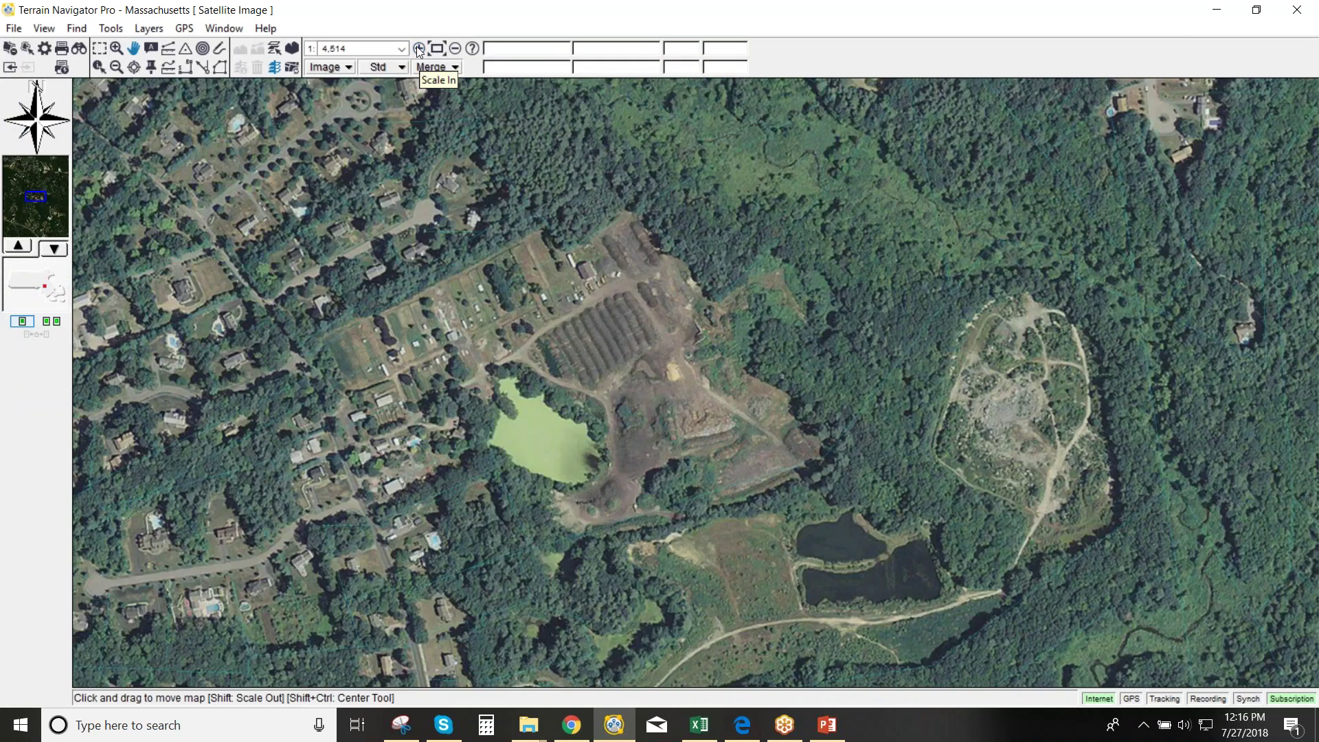
click(419, 49)
click(418, 48)
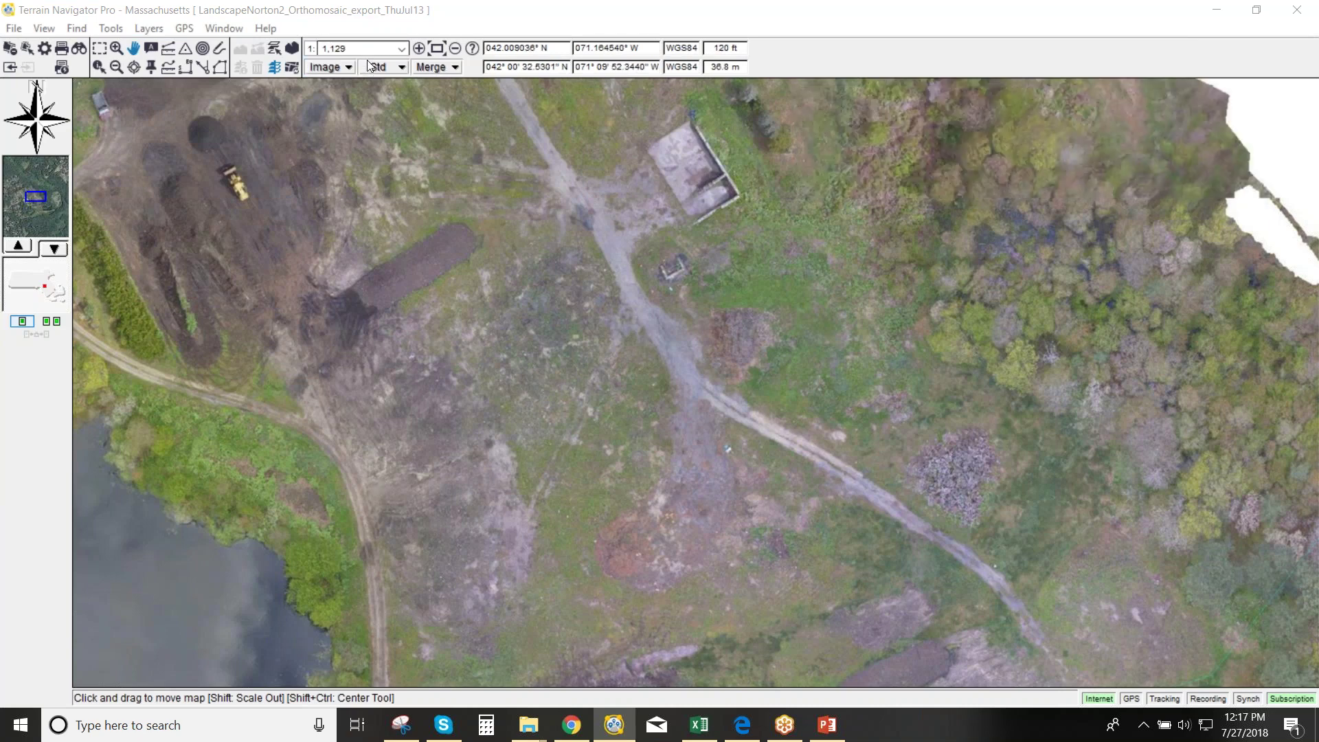
Inspect the northwest part of the orthomosaic around the parked machinery and review the available map scales
drag(395, 161, 568, 294)
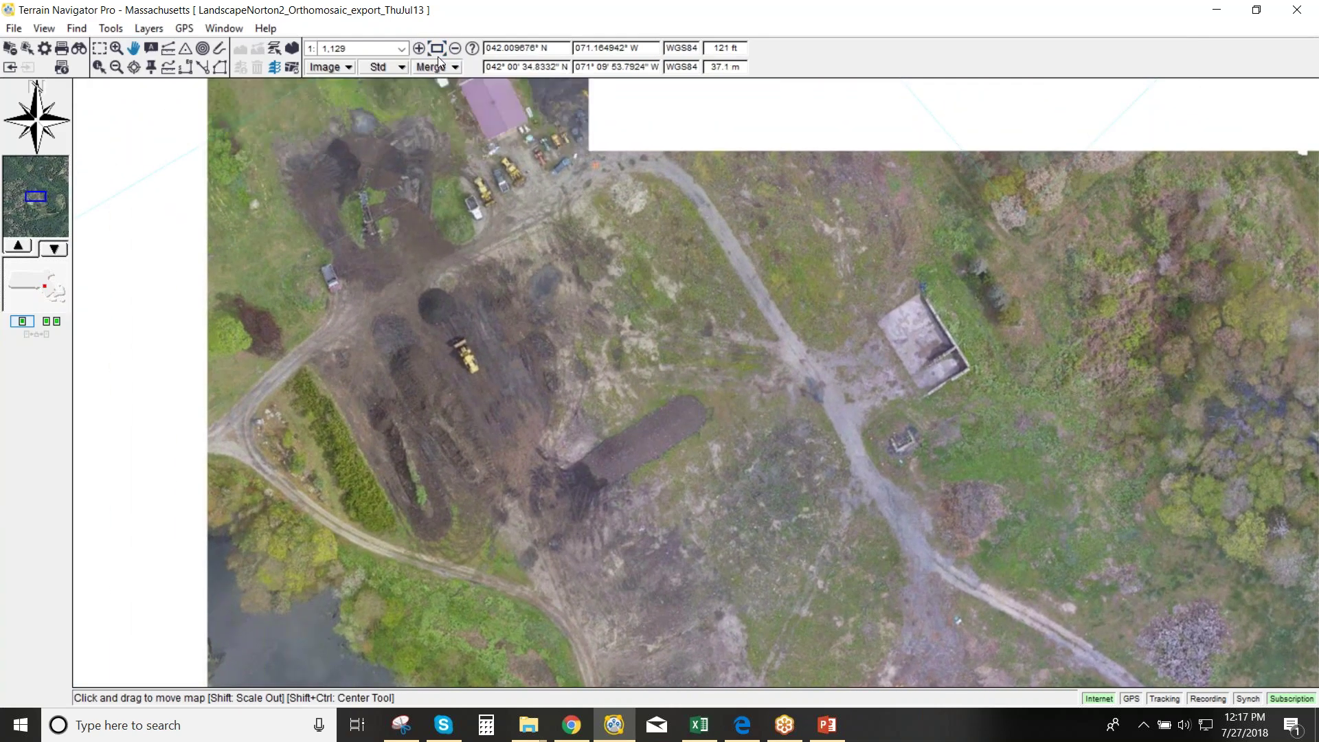
click(402, 49)
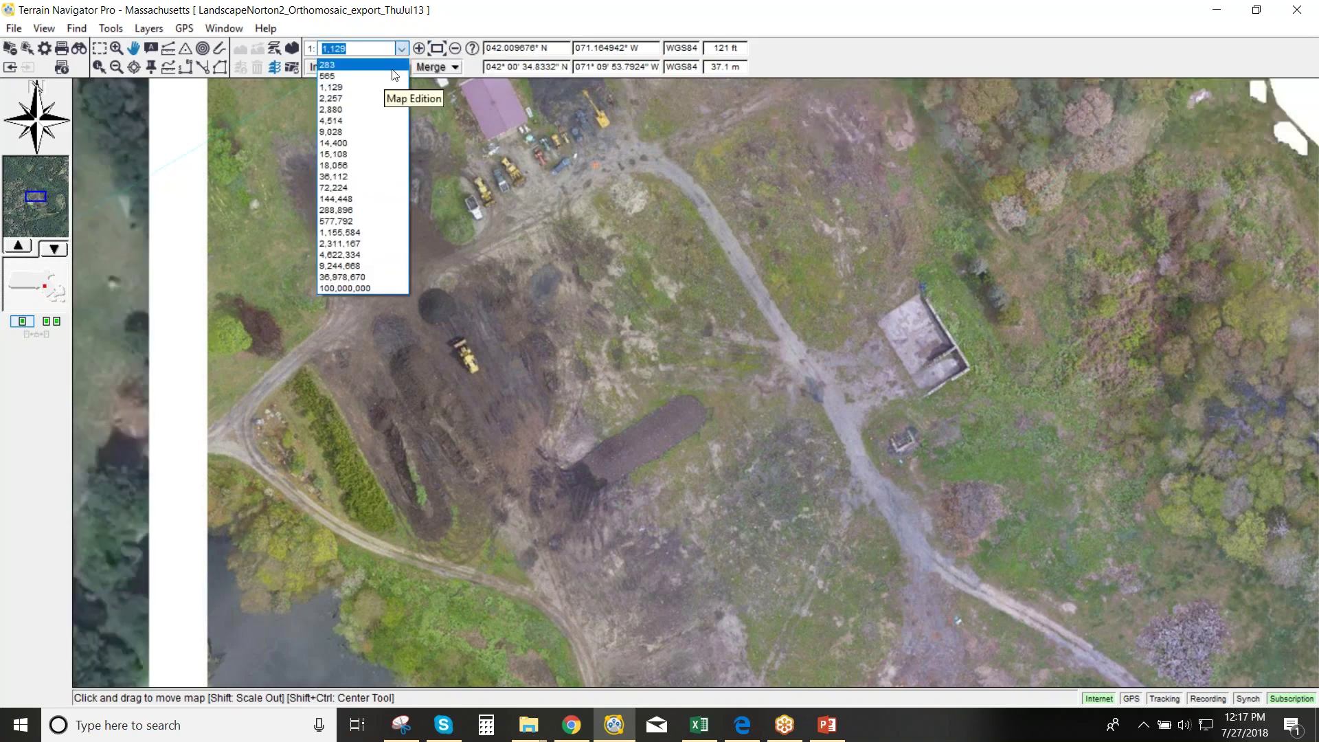
click(531, 190)
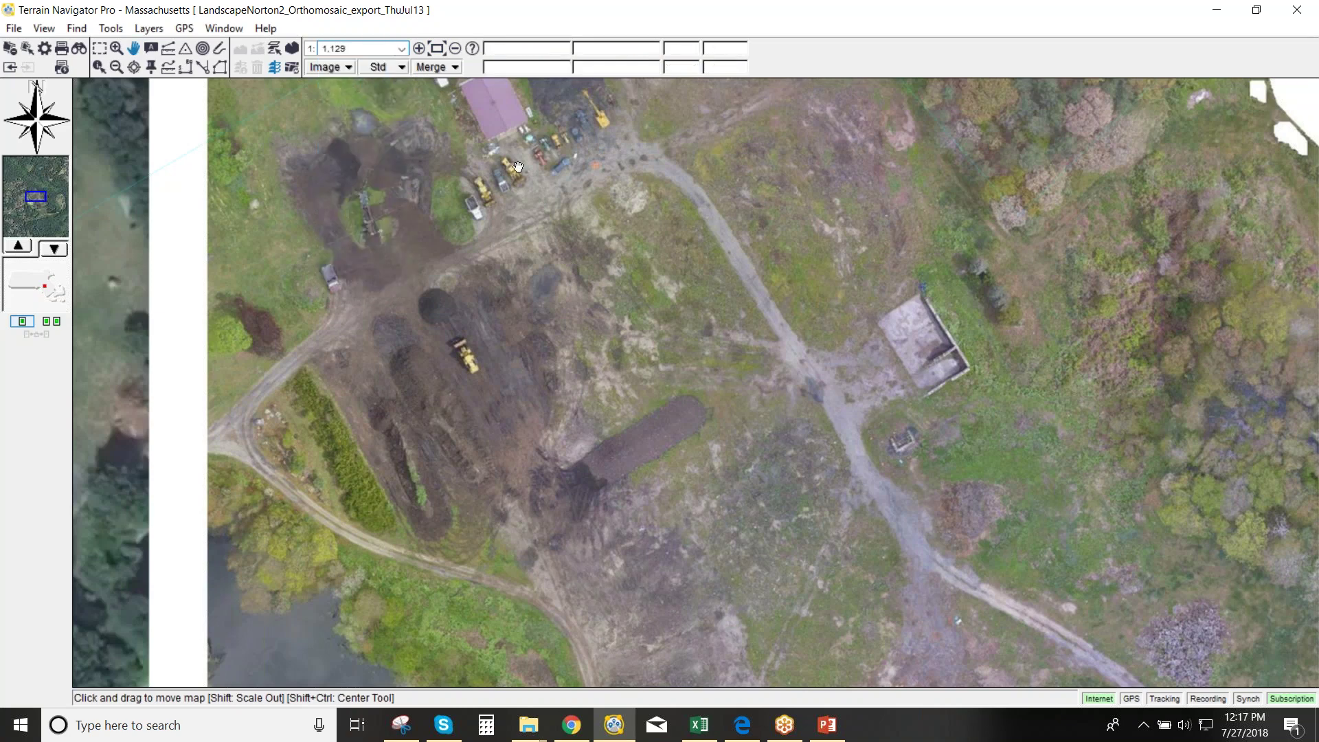
Scale in to 1:283 on the parked machinery and inspect the yard between the dump truck and the loader
click(518, 171)
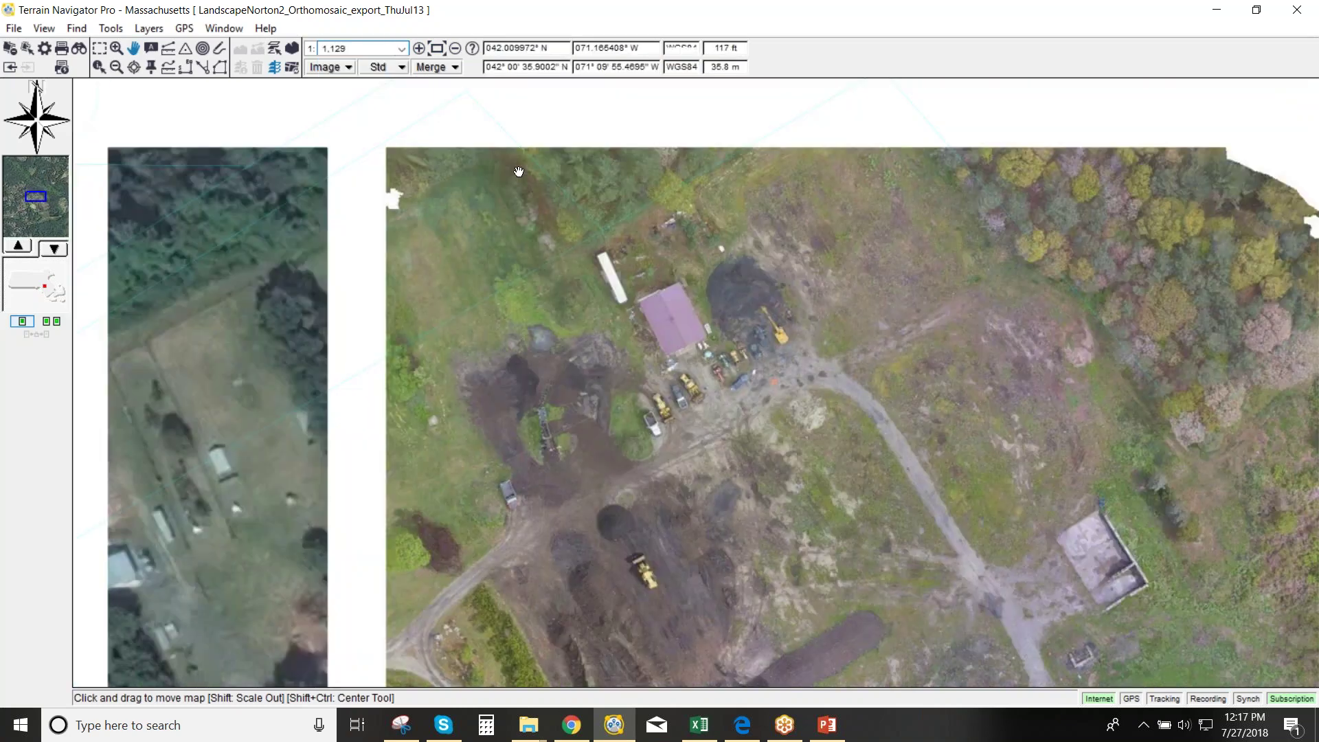
click(401, 49)
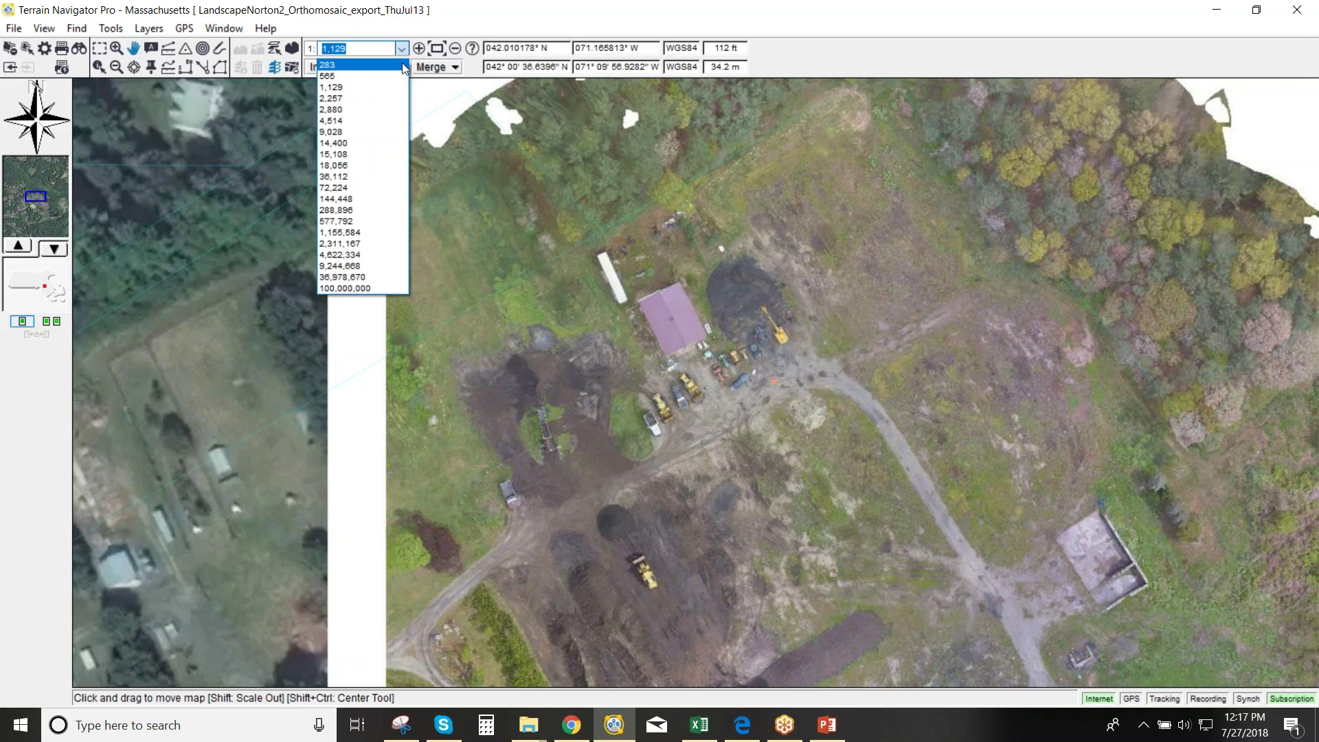
click(402, 66)
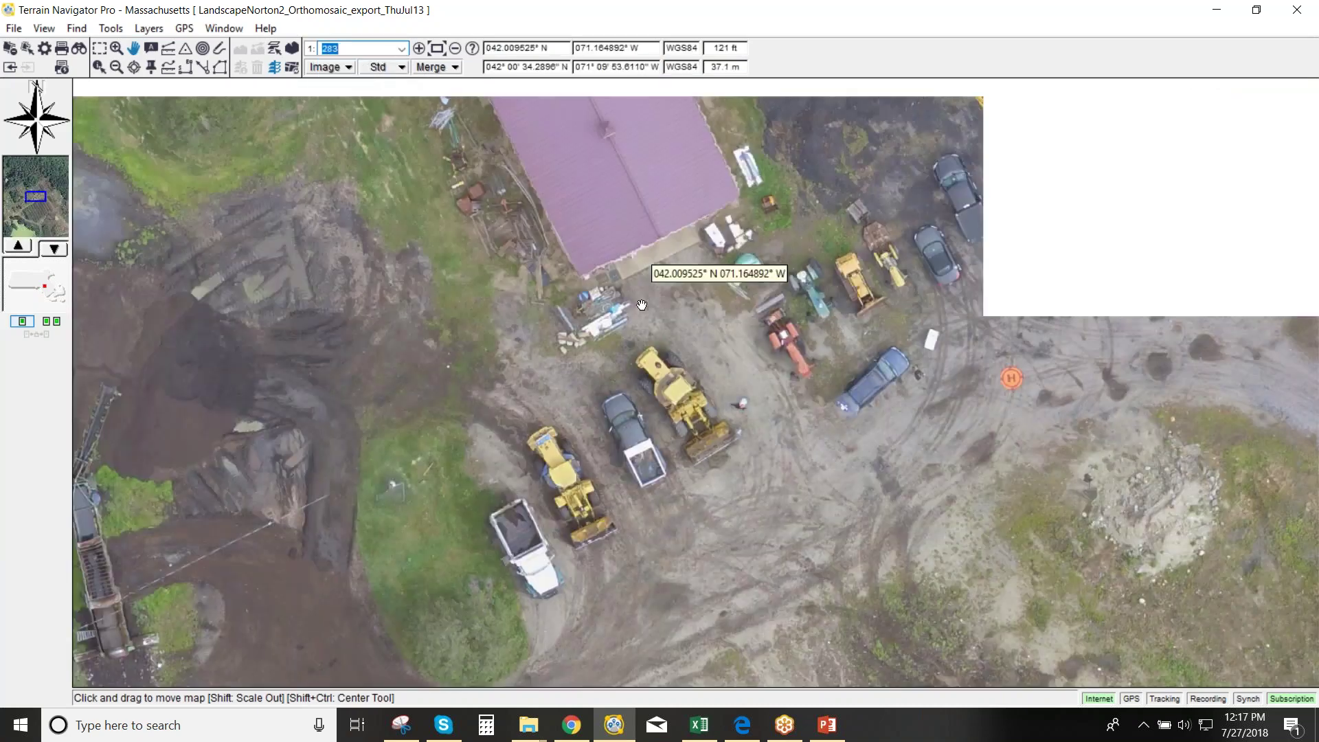
drag(609, 518, 736, 359)
drag(392, 524, 583, 368)
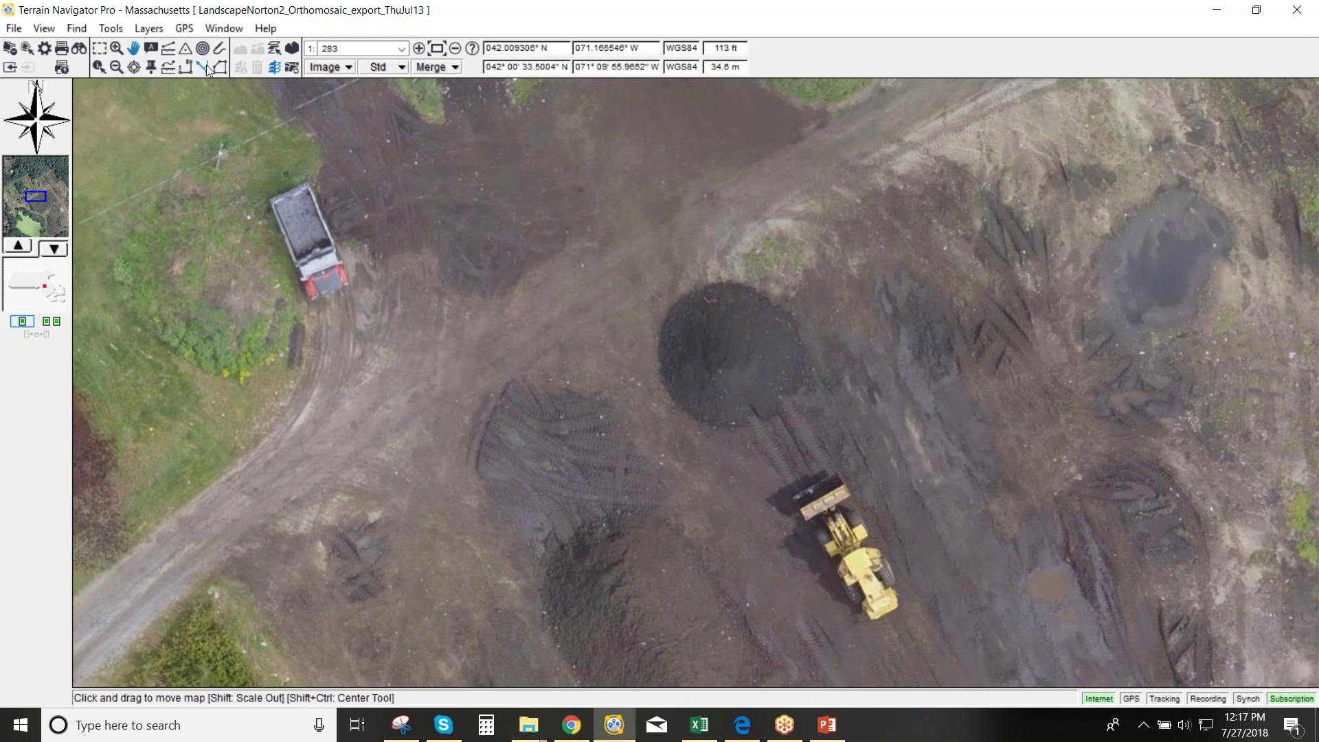
Measure the distance from the dump truck to the loader's bucket, view its distance information, and clear the line
click(169, 67)
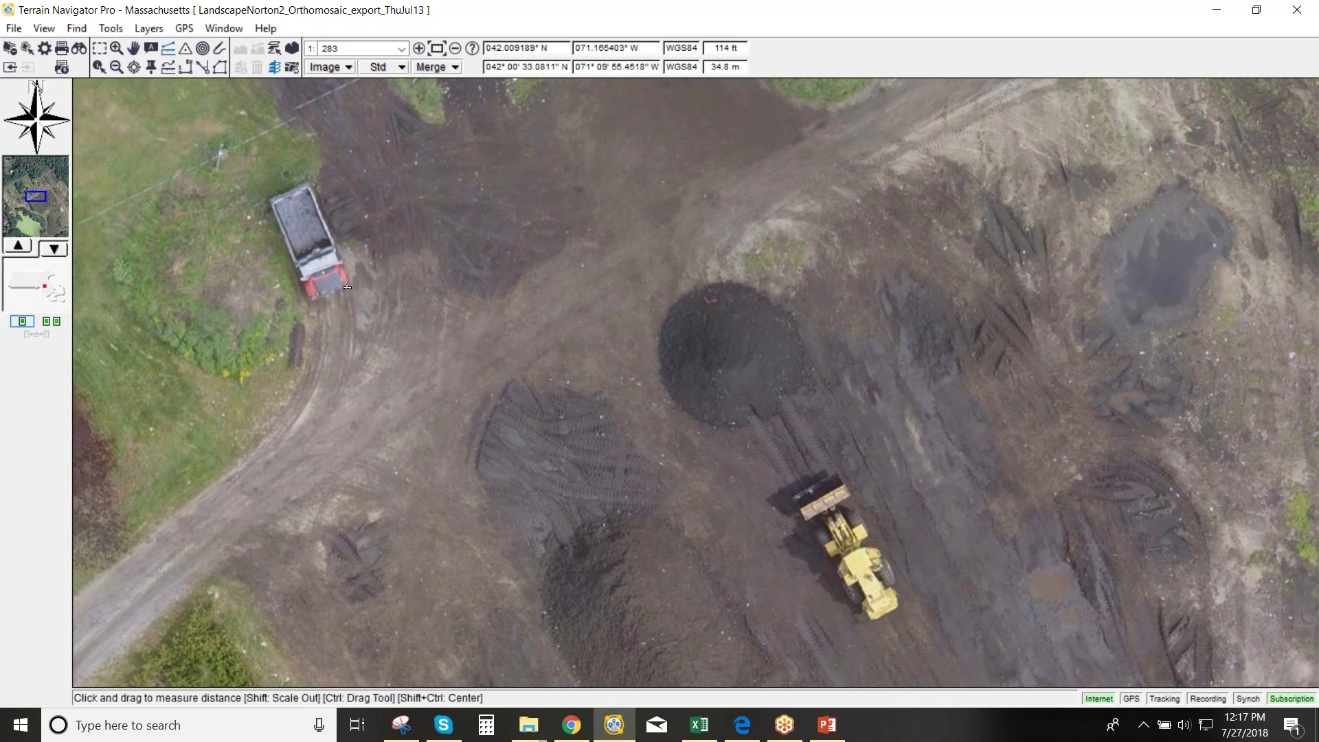
drag(523, 368, 792, 500)
right_click(609, 412)
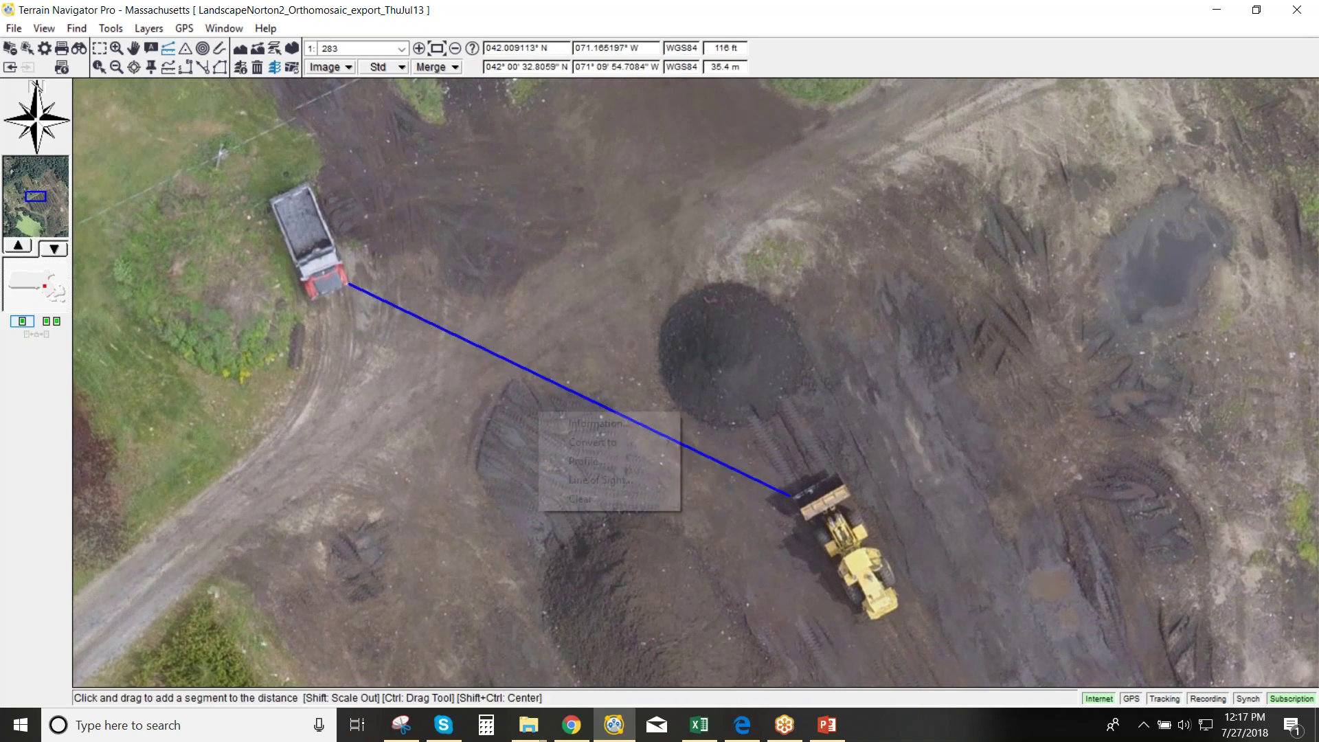
click(608, 423)
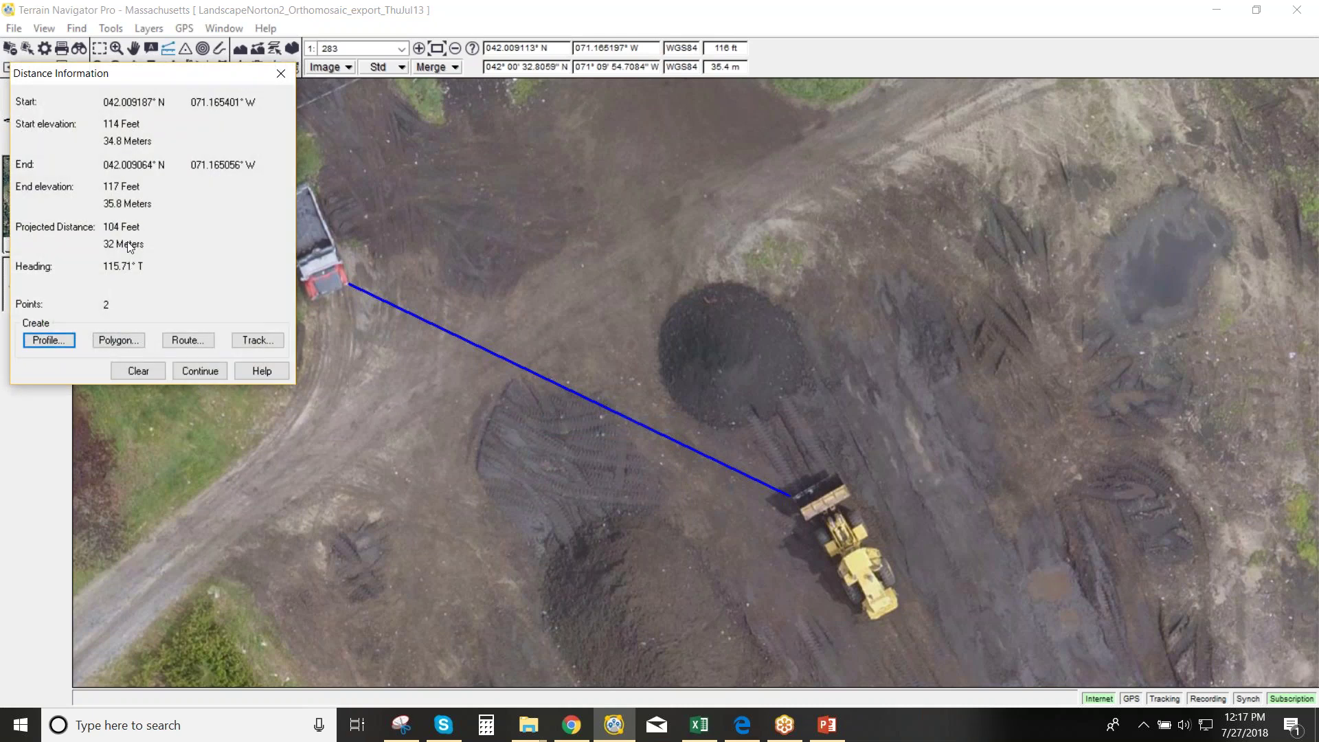
click(152, 373)
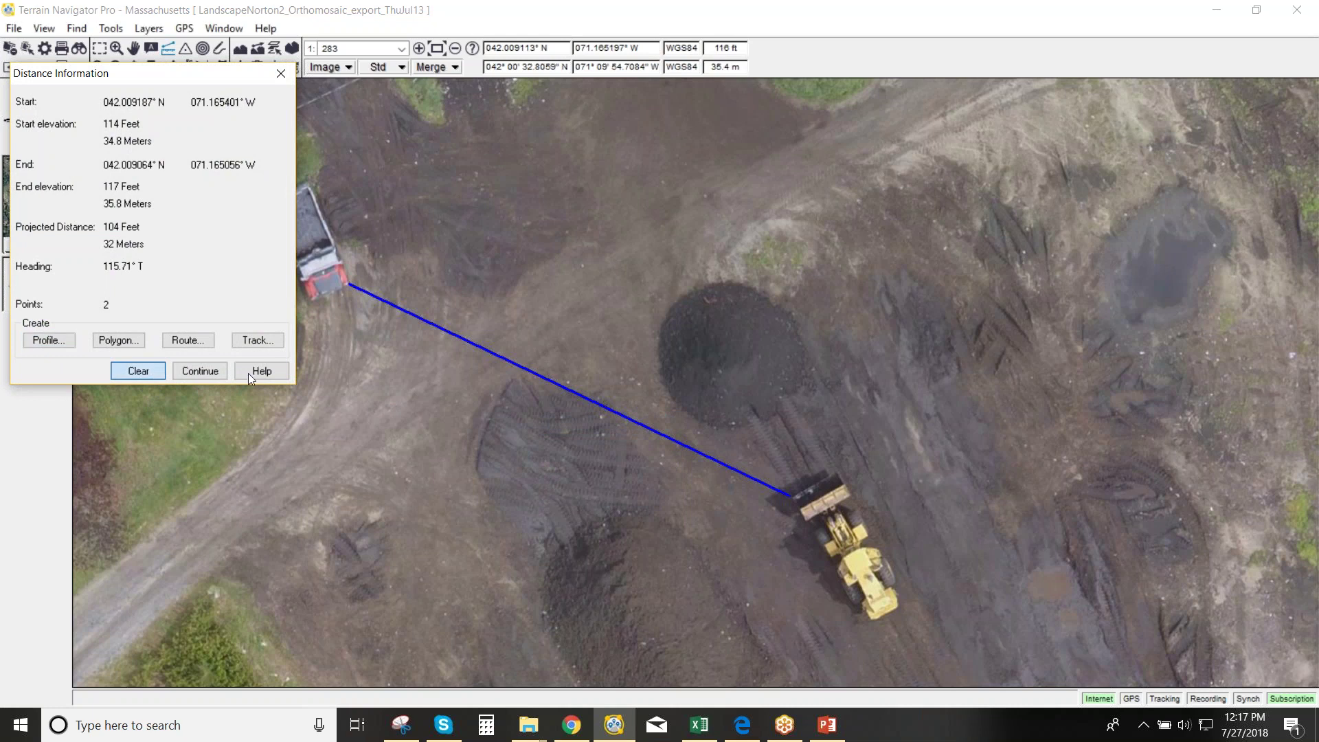
Outline the round dark pile beside the loader with the distance tool, view its perimeter and area, and clear the outline
mouse_move(665, 314)
mouse_down()
mouse_move(665, 390)
mouse_move(700, 424)
mouse_move(736, 427)
mouse_move(786, 401)
mouse_move(813, 357)
mouse_move(790, 309)
mouse_move(724, 289)
mouse_move(665, 316)
mouse_up()
right_click(665, 316)
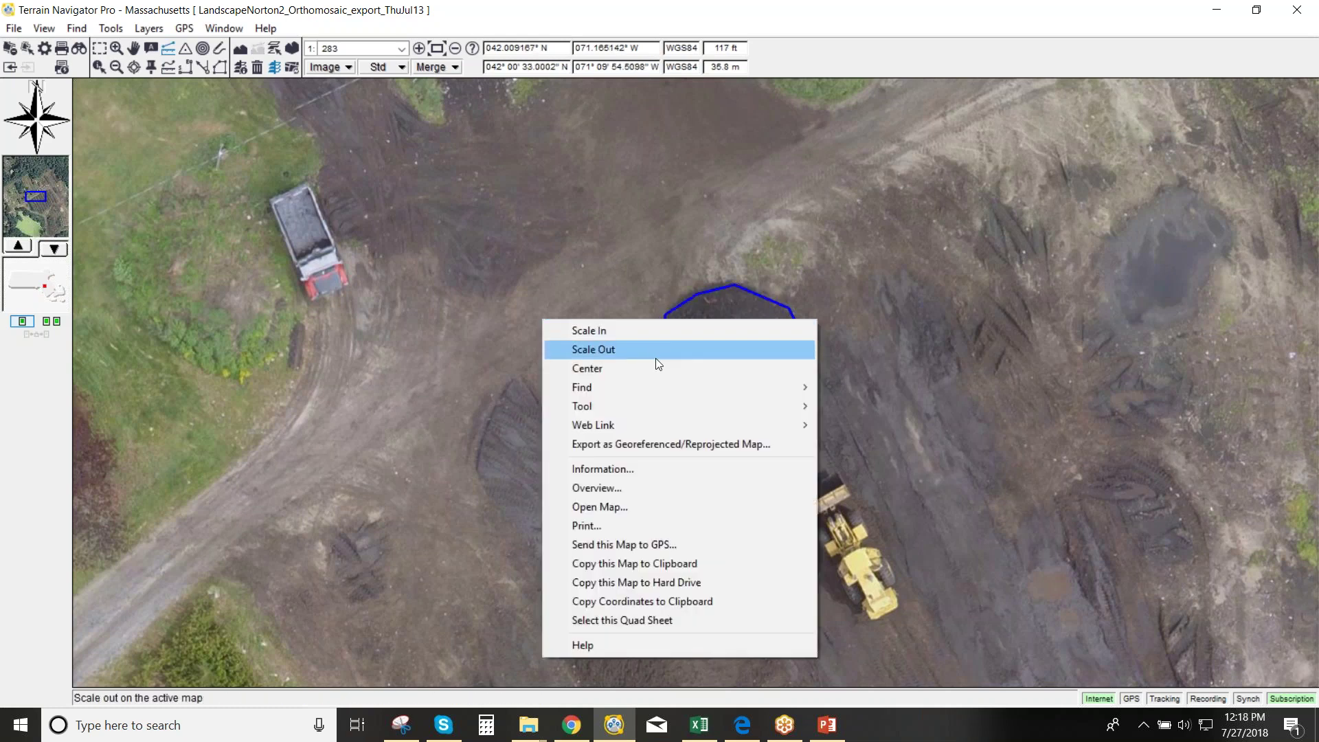
right_click(709, 288)
click(701, 296)
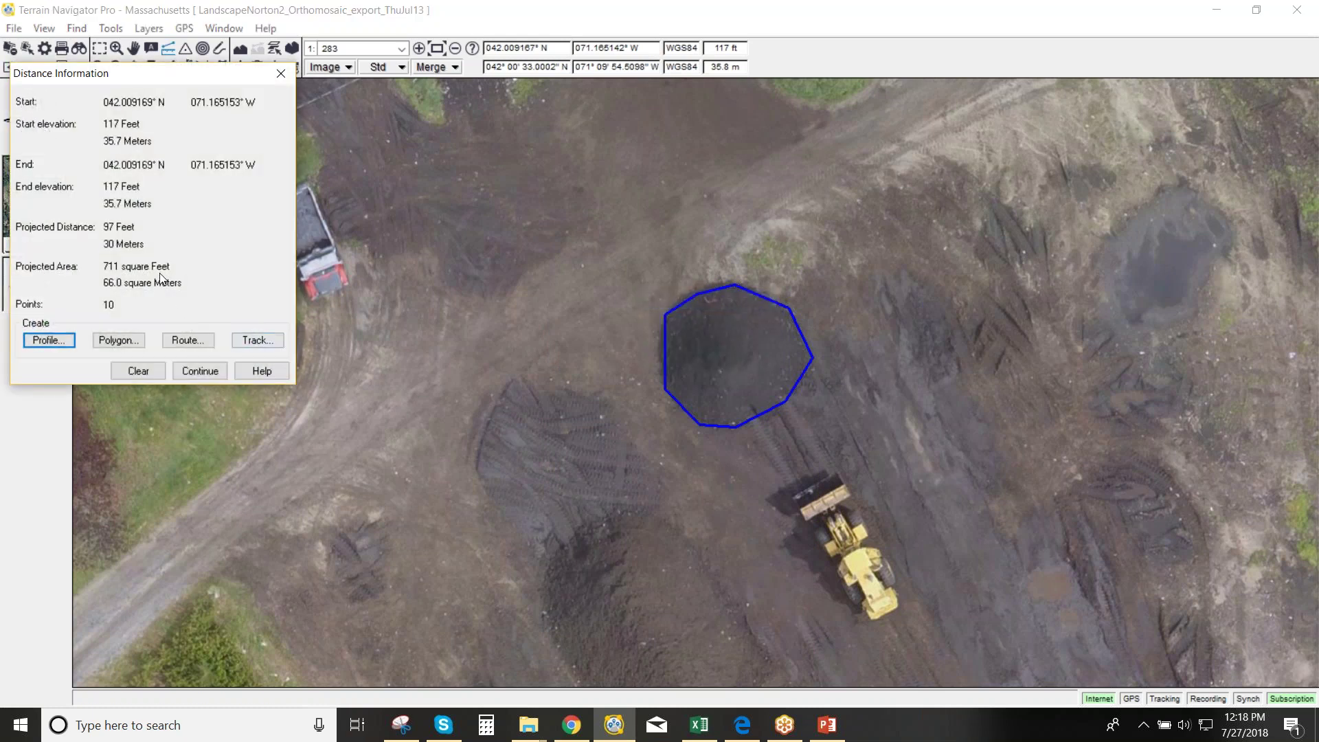
click(138, 371)
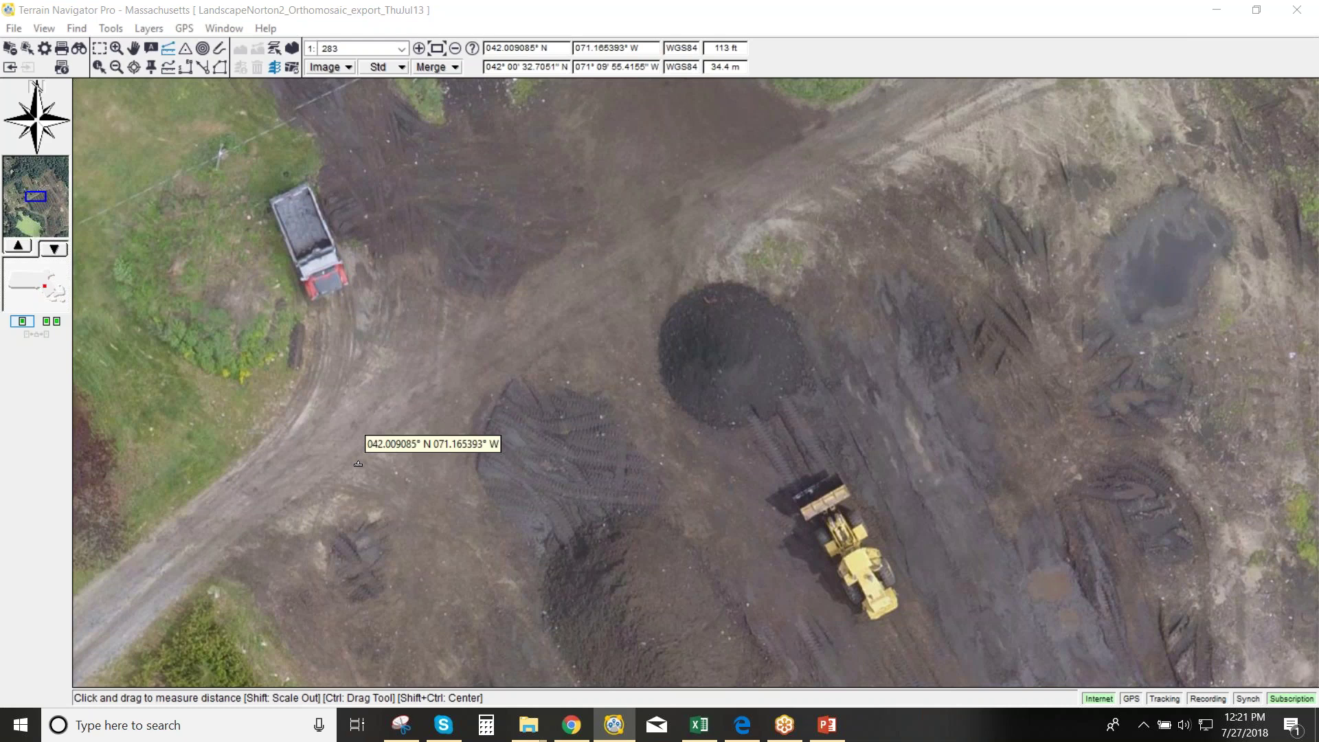
Choose Trimble Command Center - DesignMap.dxf from the temp folder for import as a custom map within the active project
click(154, 34)
click(180, 48)
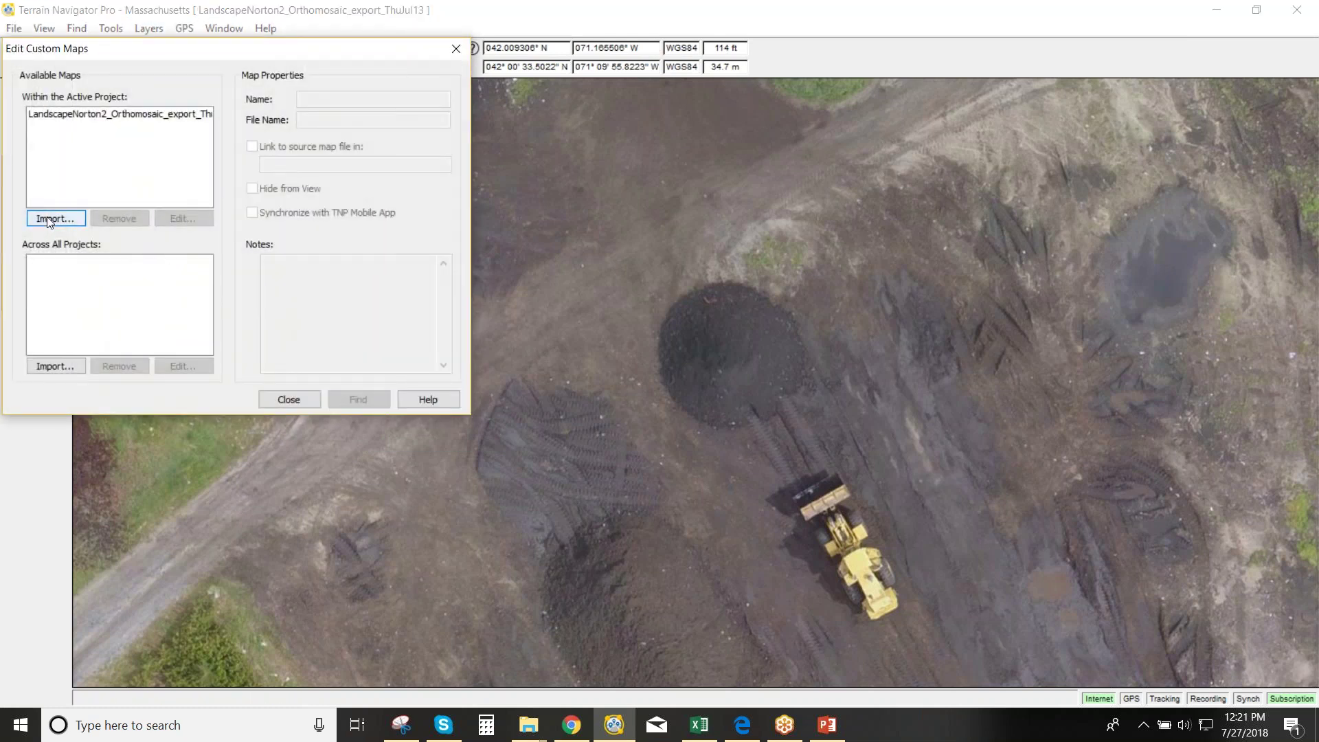
click(50, 218)
click(63, 217)
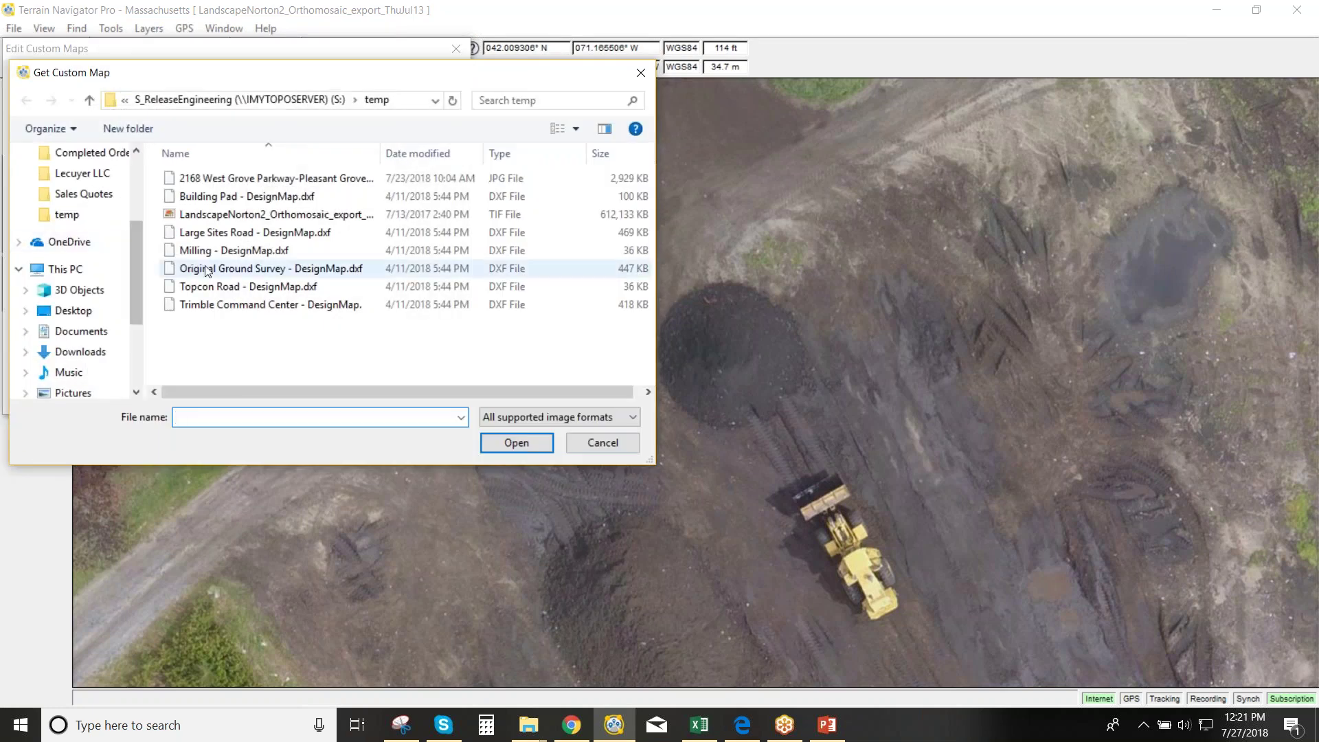
double_click(234, 307)
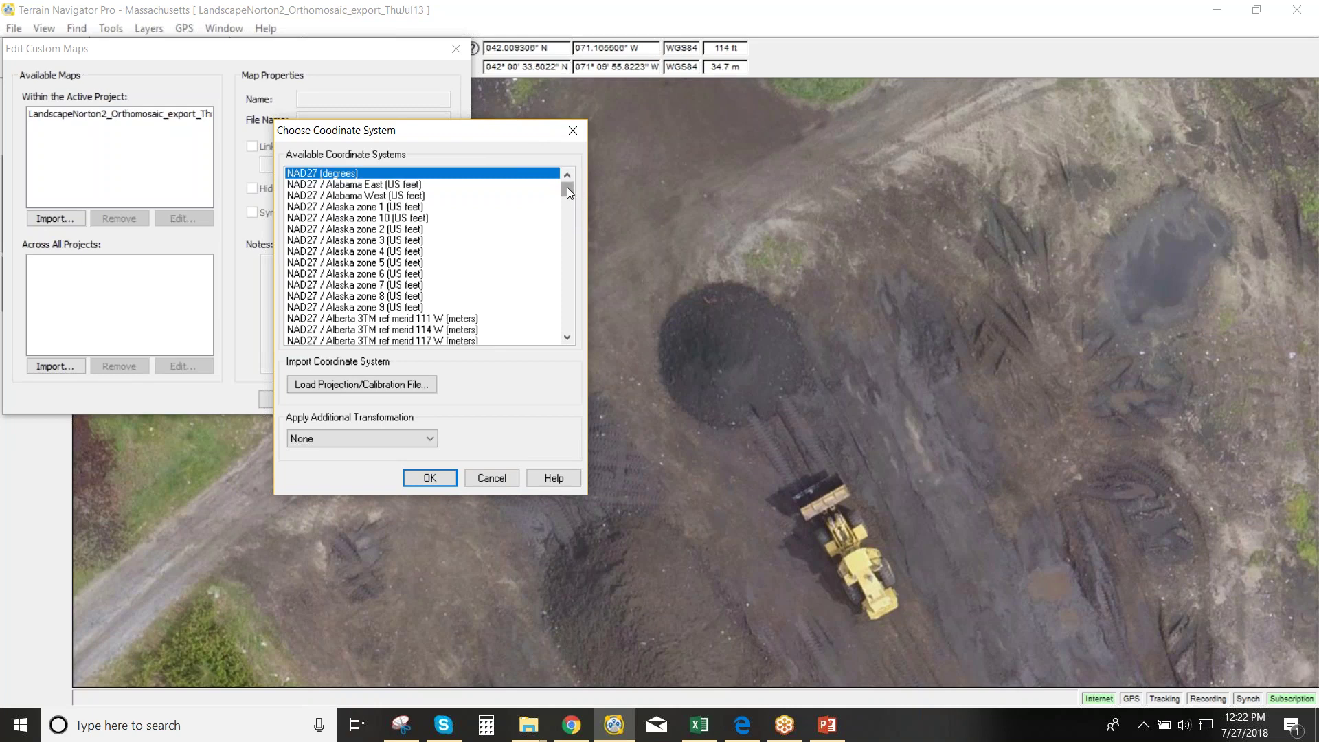
Load the site calibration file BootCamp 2012.dc as the coordinate system and complete the design map import
mouse_move(567, 190)
mouse_down()
mouse_move(561, 327)
mouse_move(567, 183)
mouse_up()
click(425, 384)
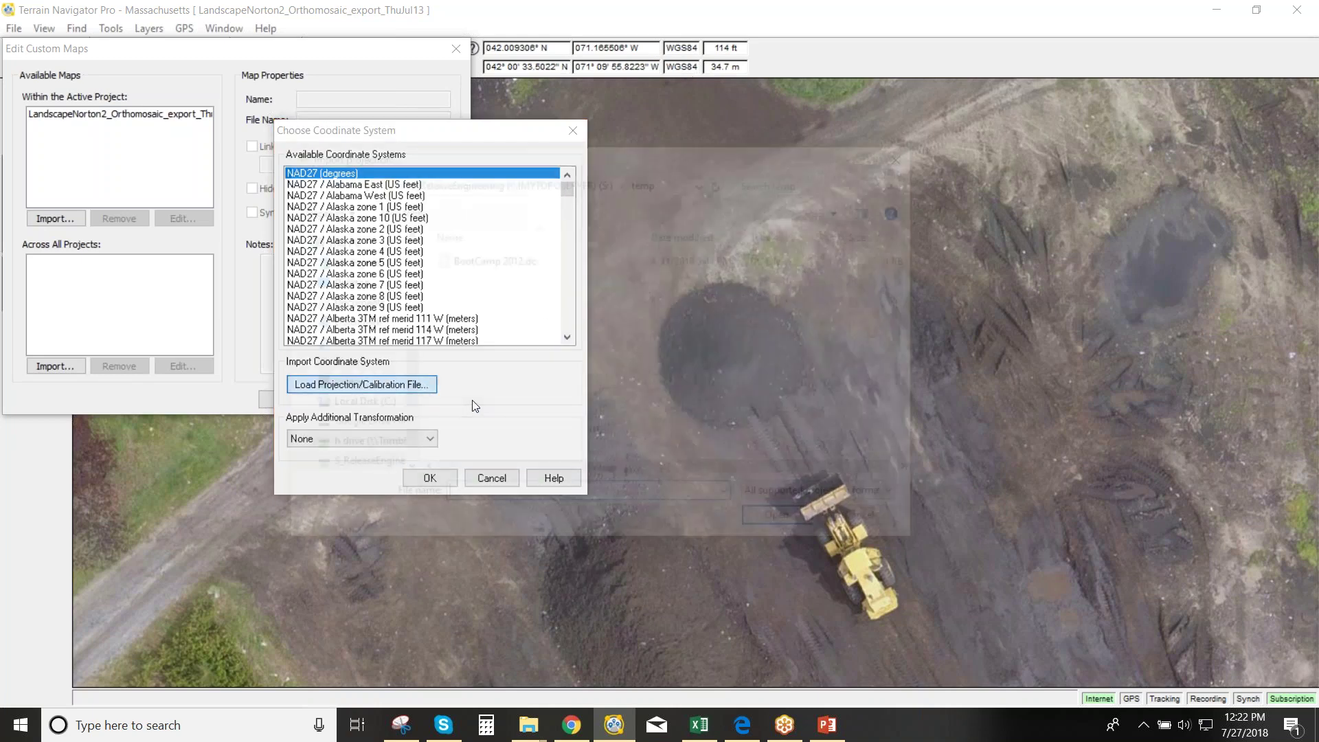
click(810, 497)
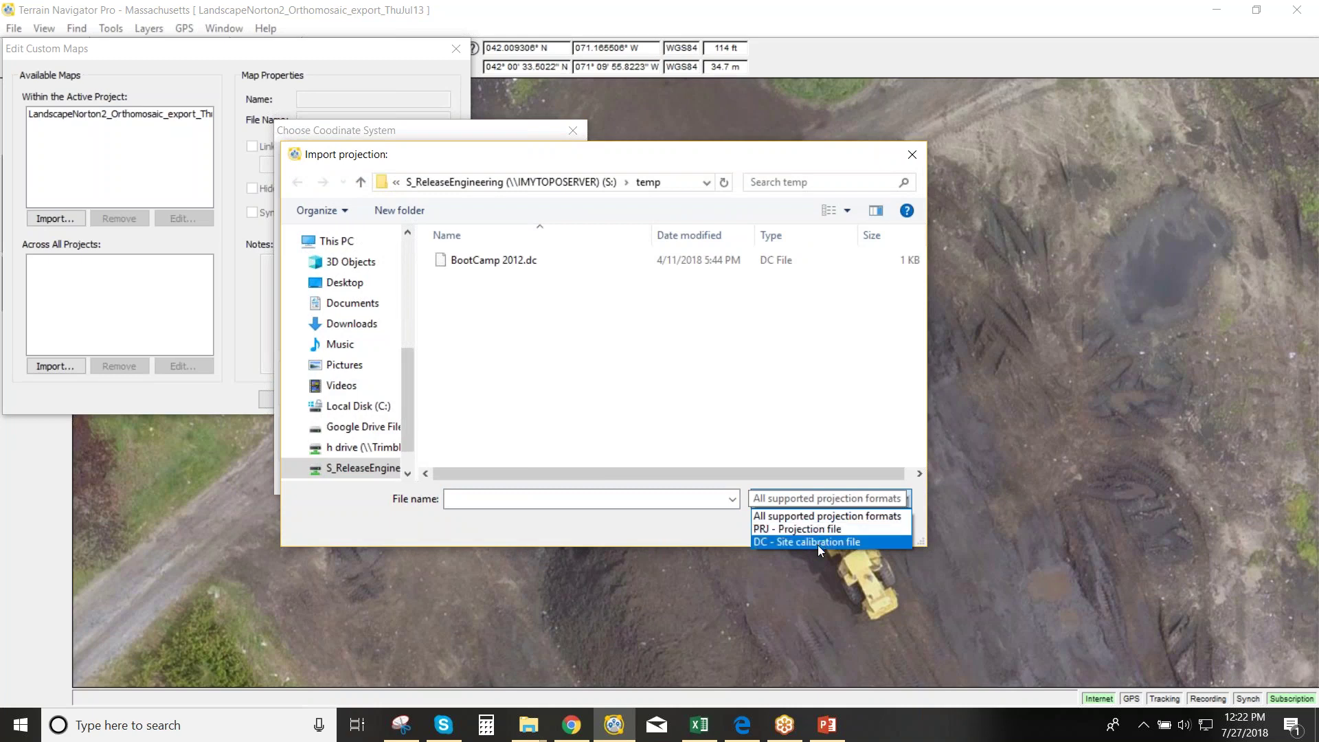
click(539, 265)
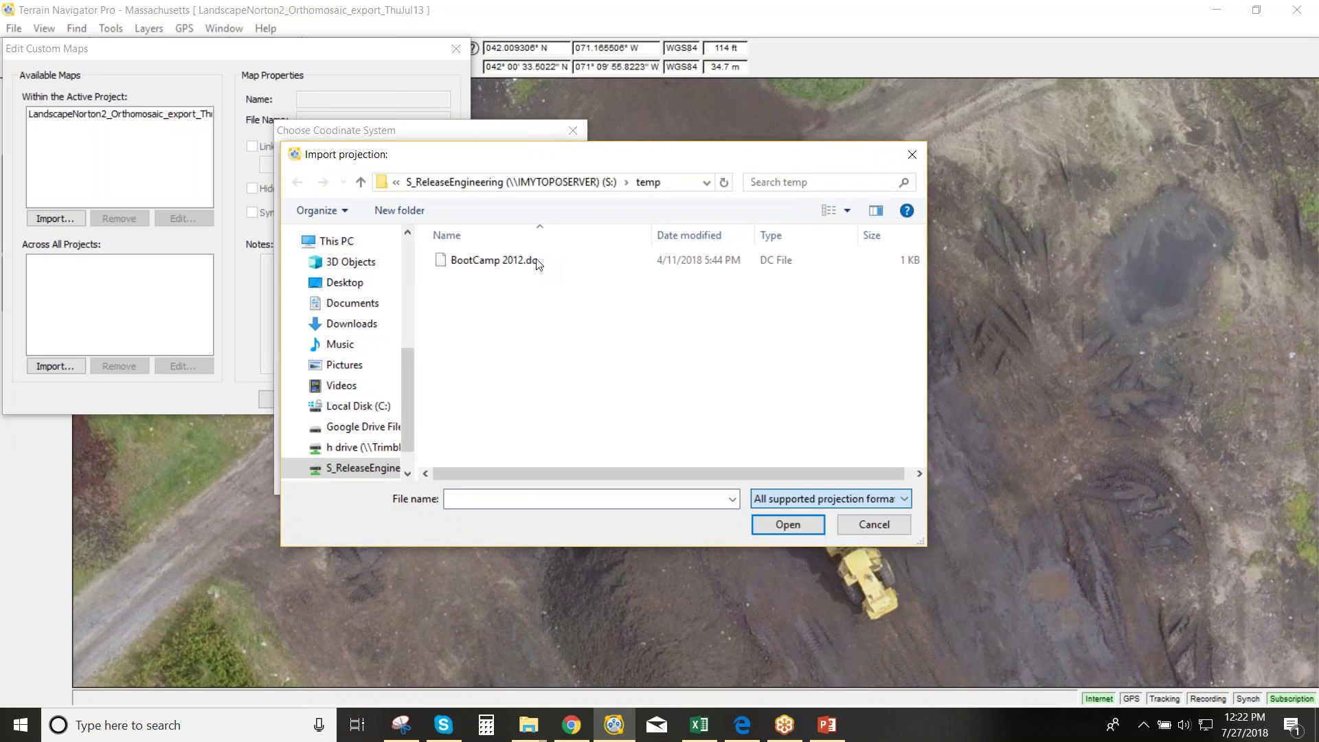
click(538, 265)
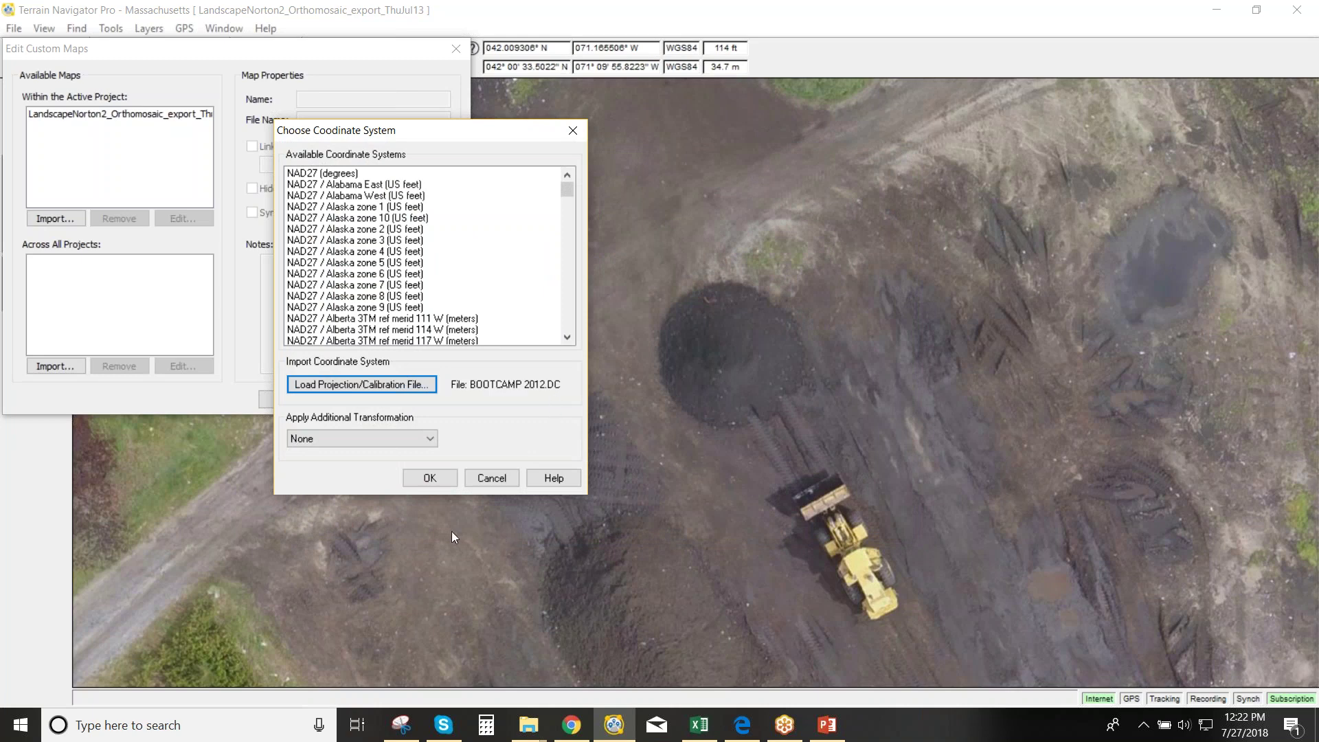
click(448, 478)
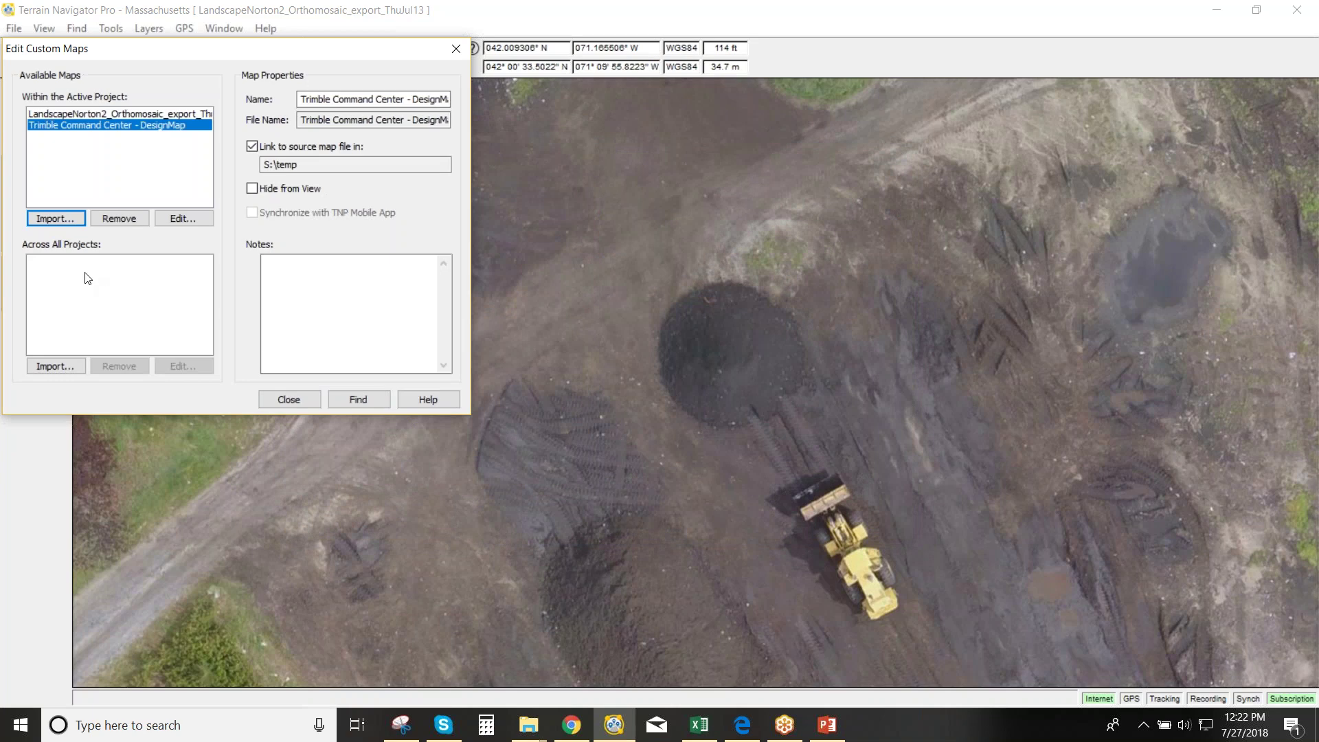
Find the imported Trimble Command Center design map and scale in on it to 1:1,129
click(367, 395)
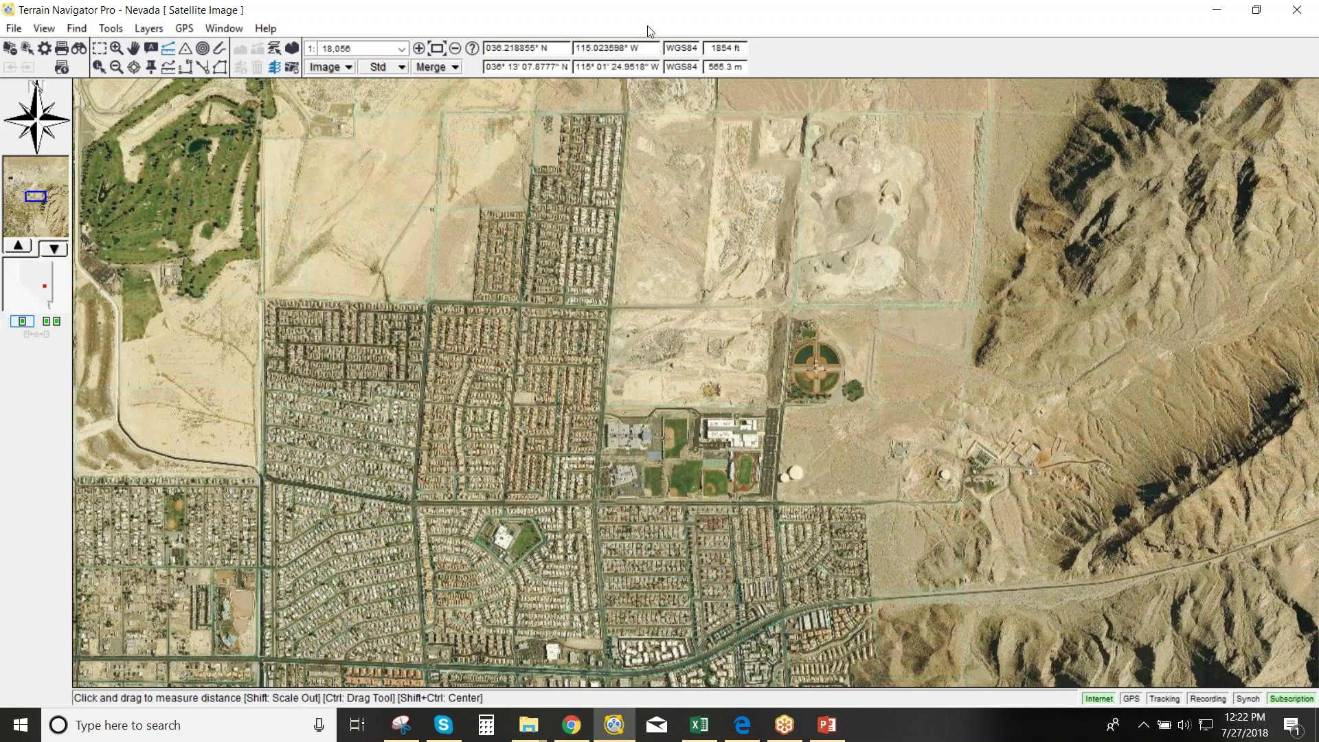
click(402, 48)
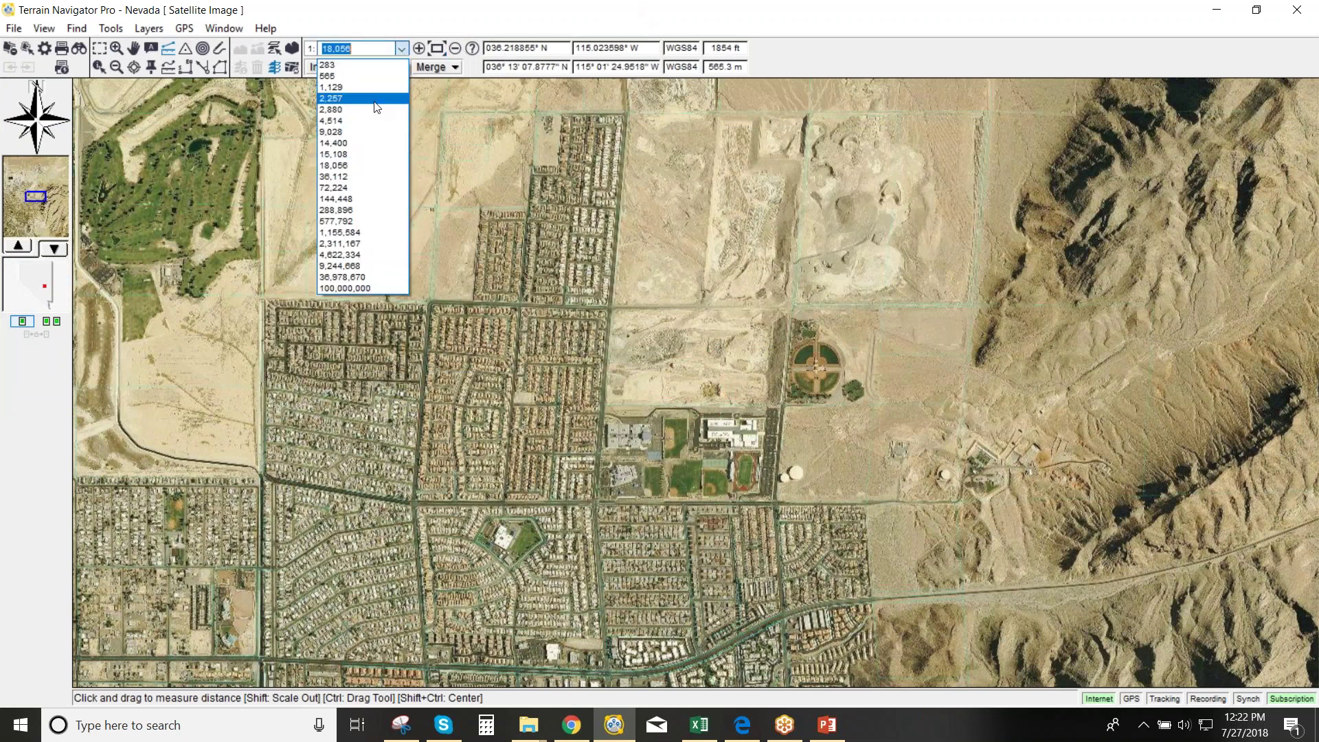
click(351, 63)
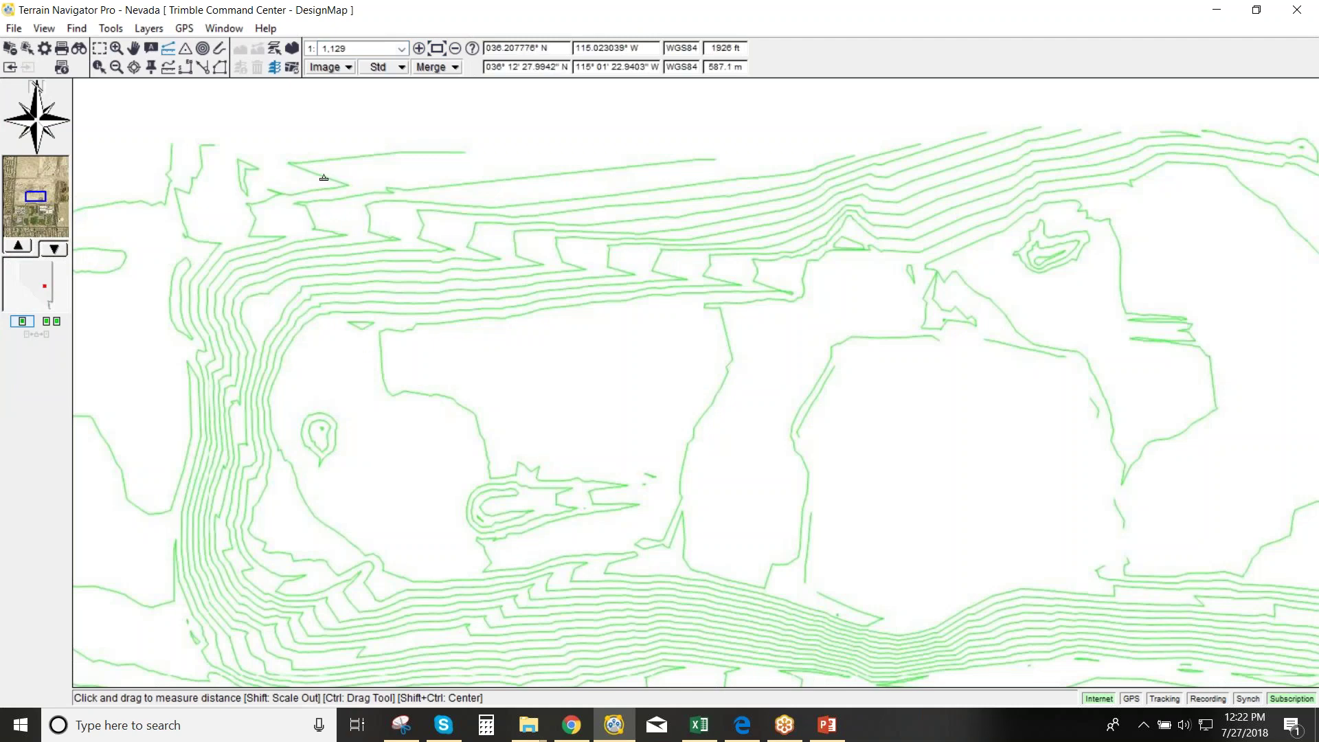
Examine the design map's contour lines along its southern edge and out to its western boundary beside the houses
click(133, 48)
drag(400, 460, 618, 244)
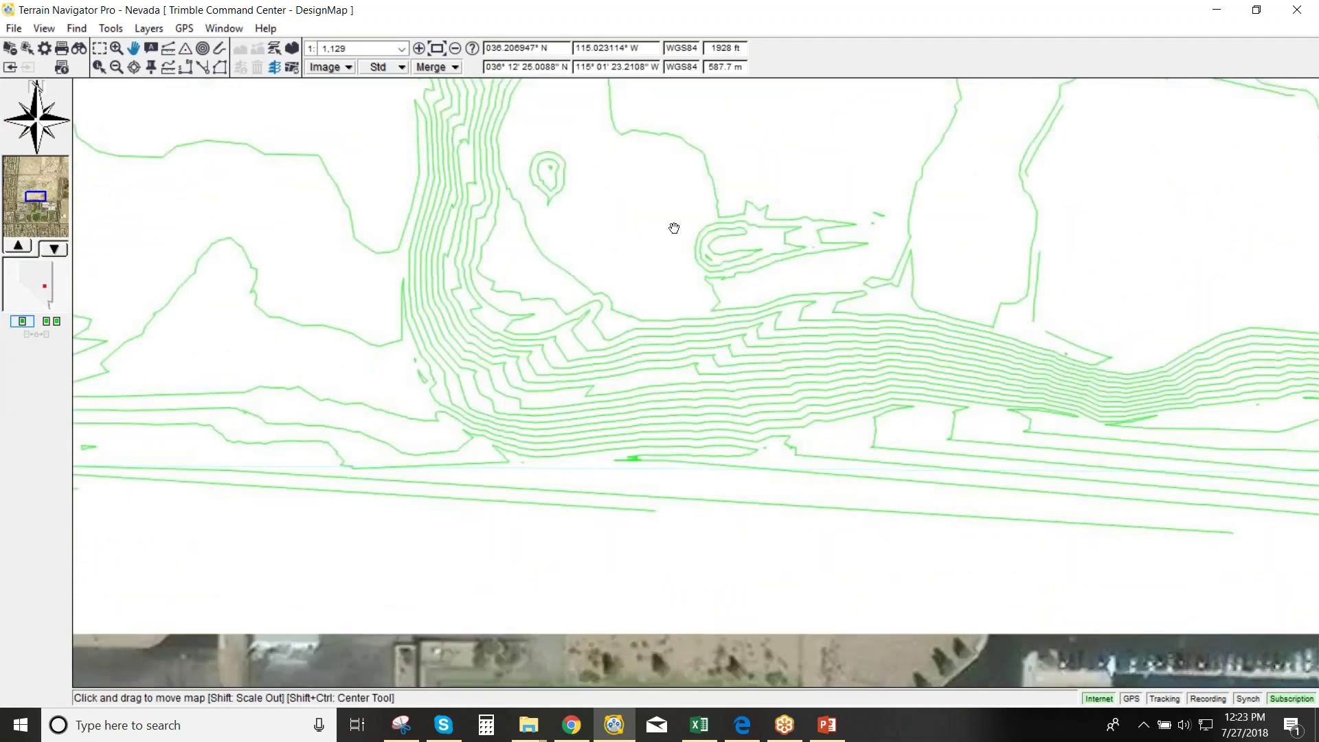
drag(152, 508, 763, 495)
drag(755, 555, 750, 605)
drag(515, 369, 547, 452)
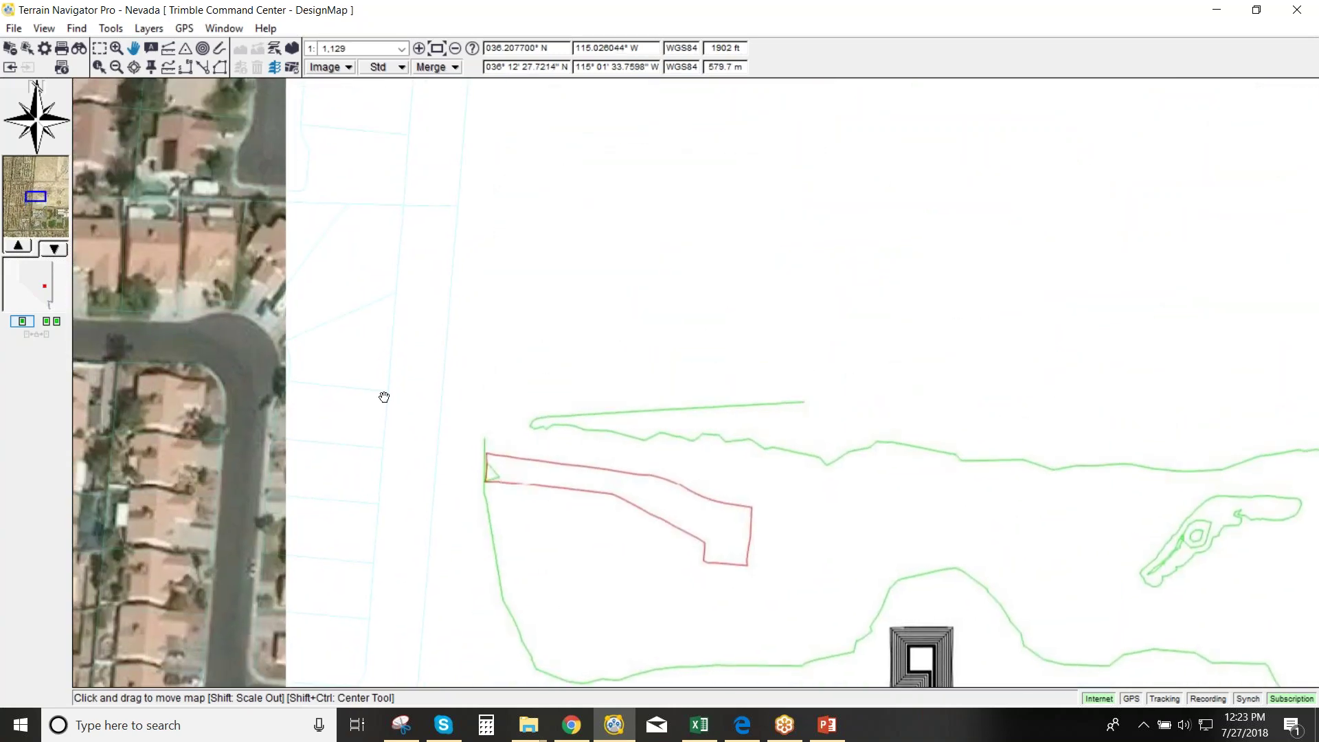
Set the custom maps preference to merge custom maps using Multiply
click(45, 48)
click(84, 77)
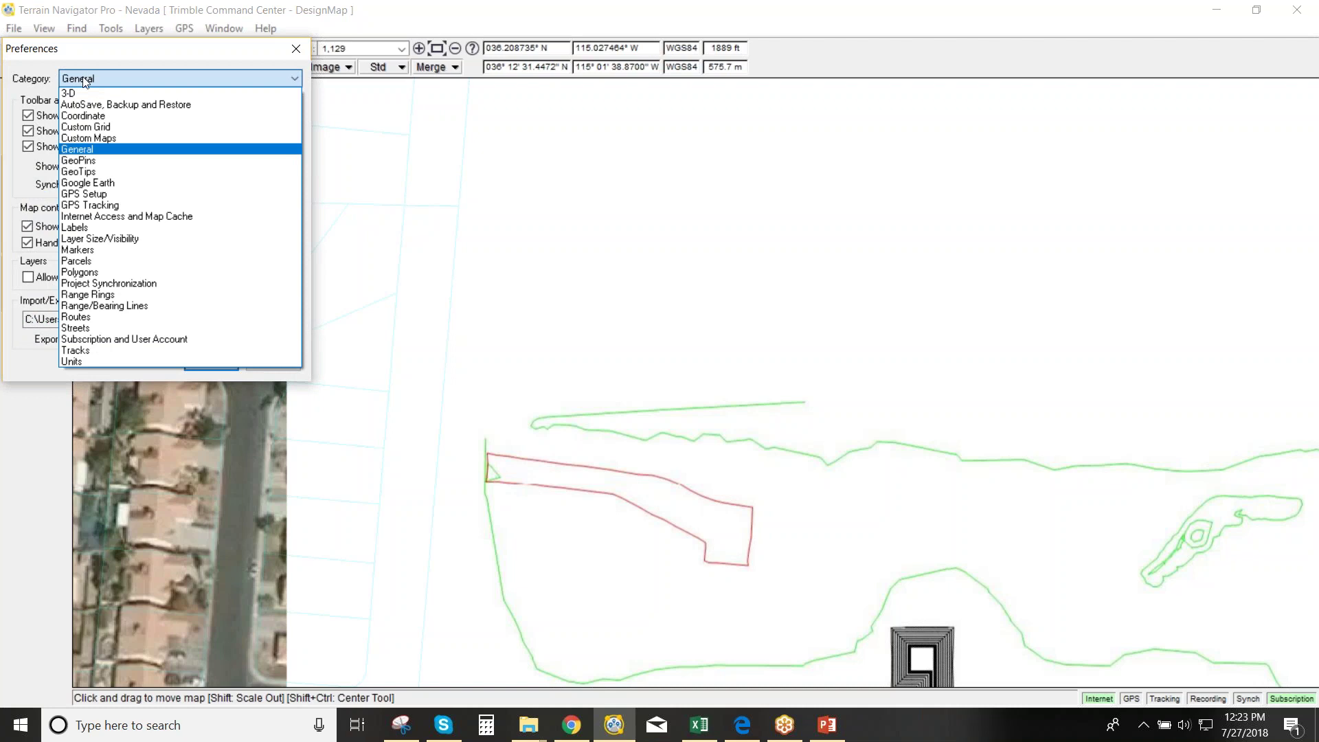
click(92, 139)
click(168, 120)
click(171, 132)
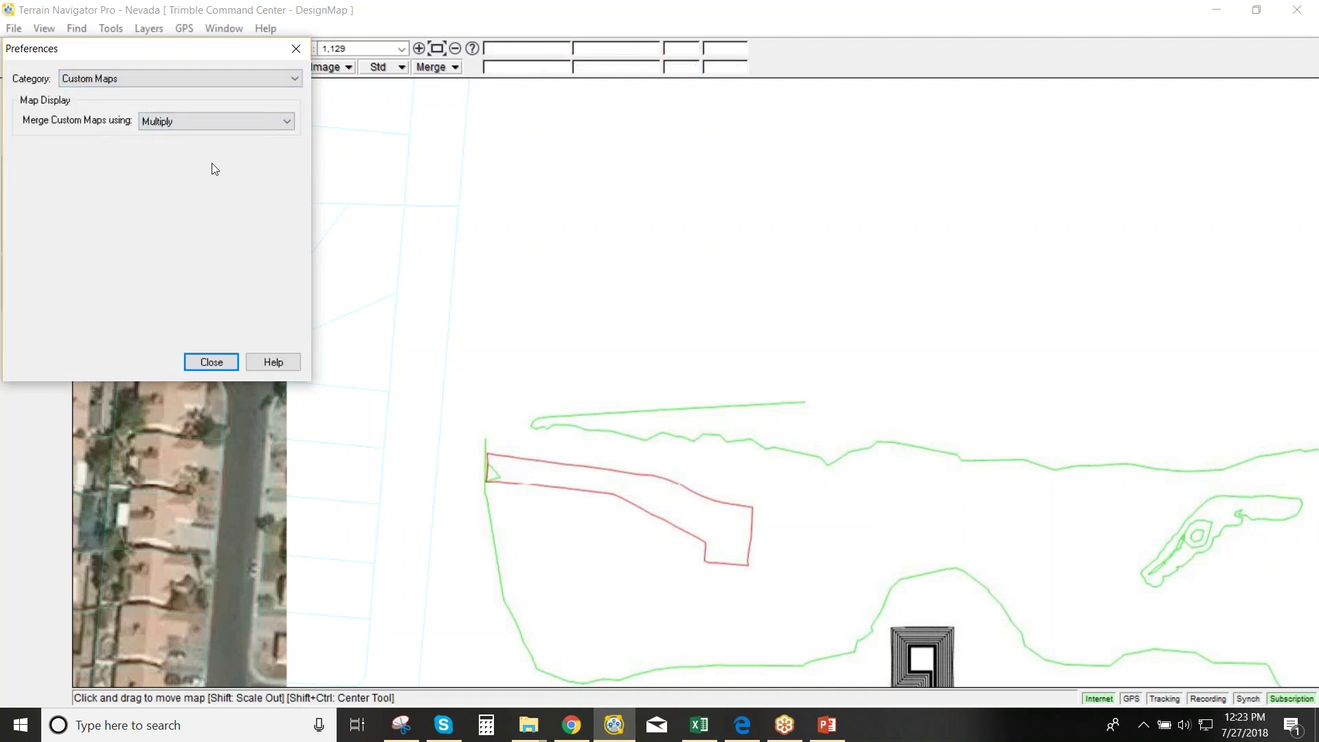
click(211, 362)
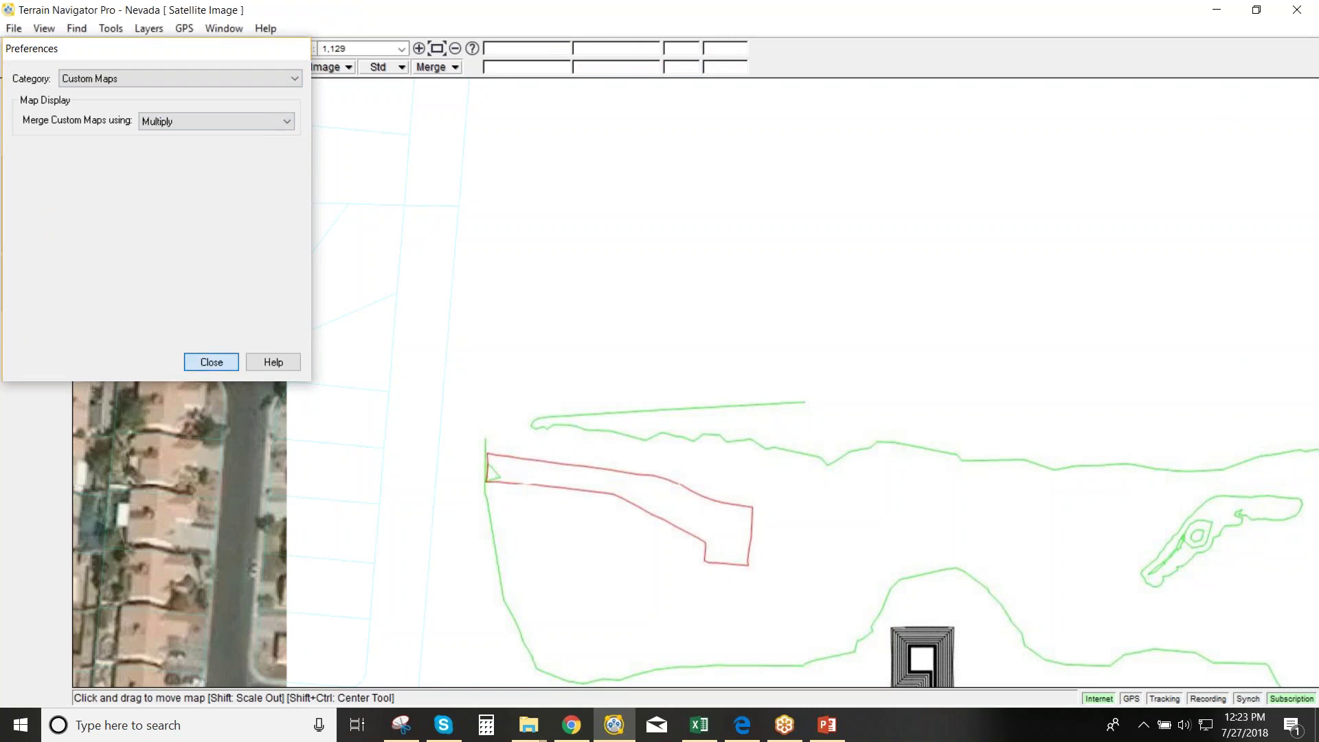
Inspect how the design map's contours line up with the satellite image around the building pad and the southern road
drag(701, 421, 494, 150)
drag(733, 277, 498, 180)
drag(833, 426, 721, 362)
drag(844, 395, 720, 358)
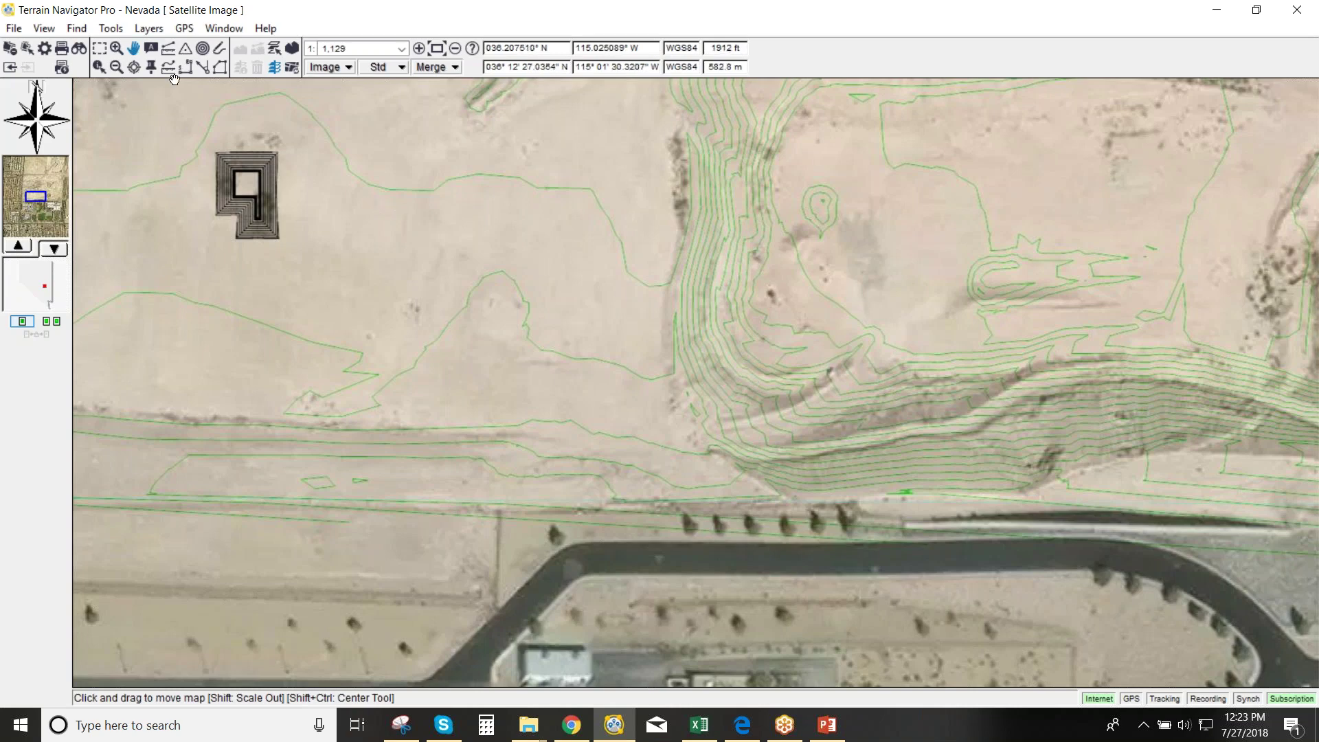
Import the Milling - DesignMap.dxf file from the temp folder as a custom map in the active project
click(148, 28)
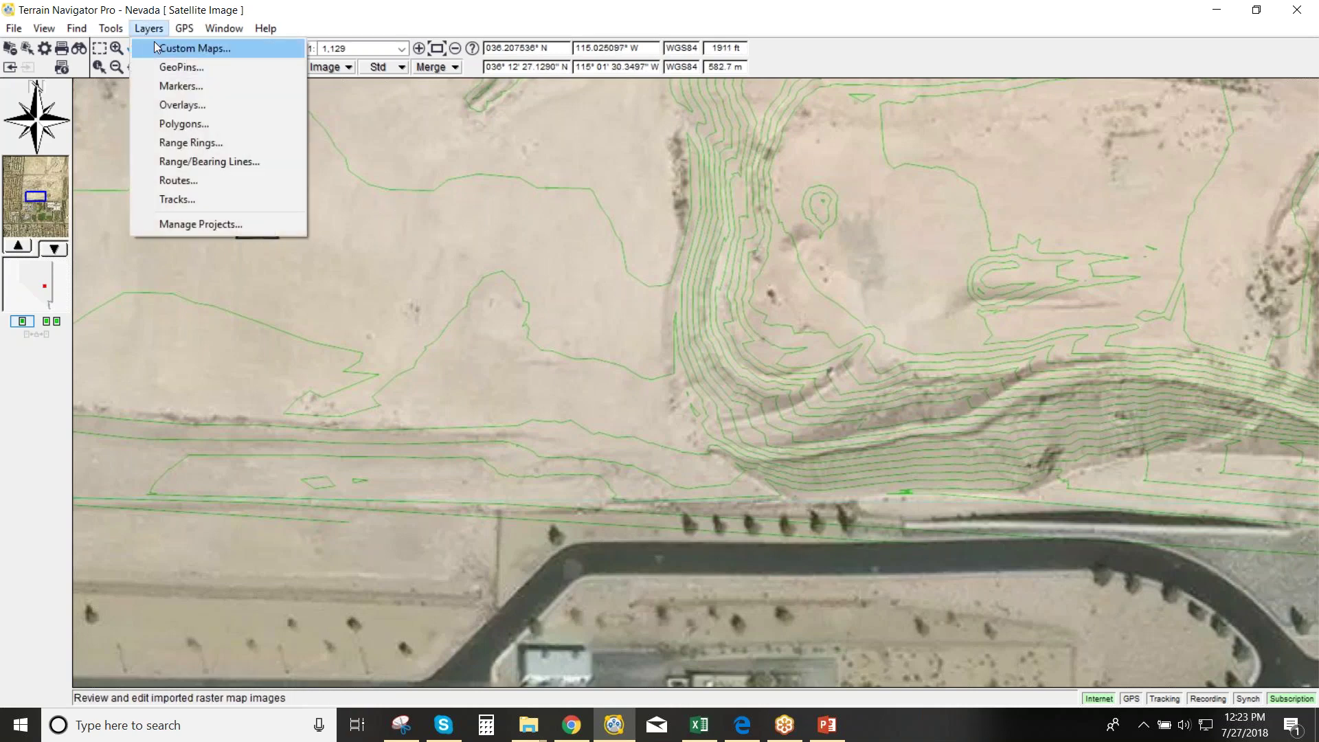
click(182, 47)
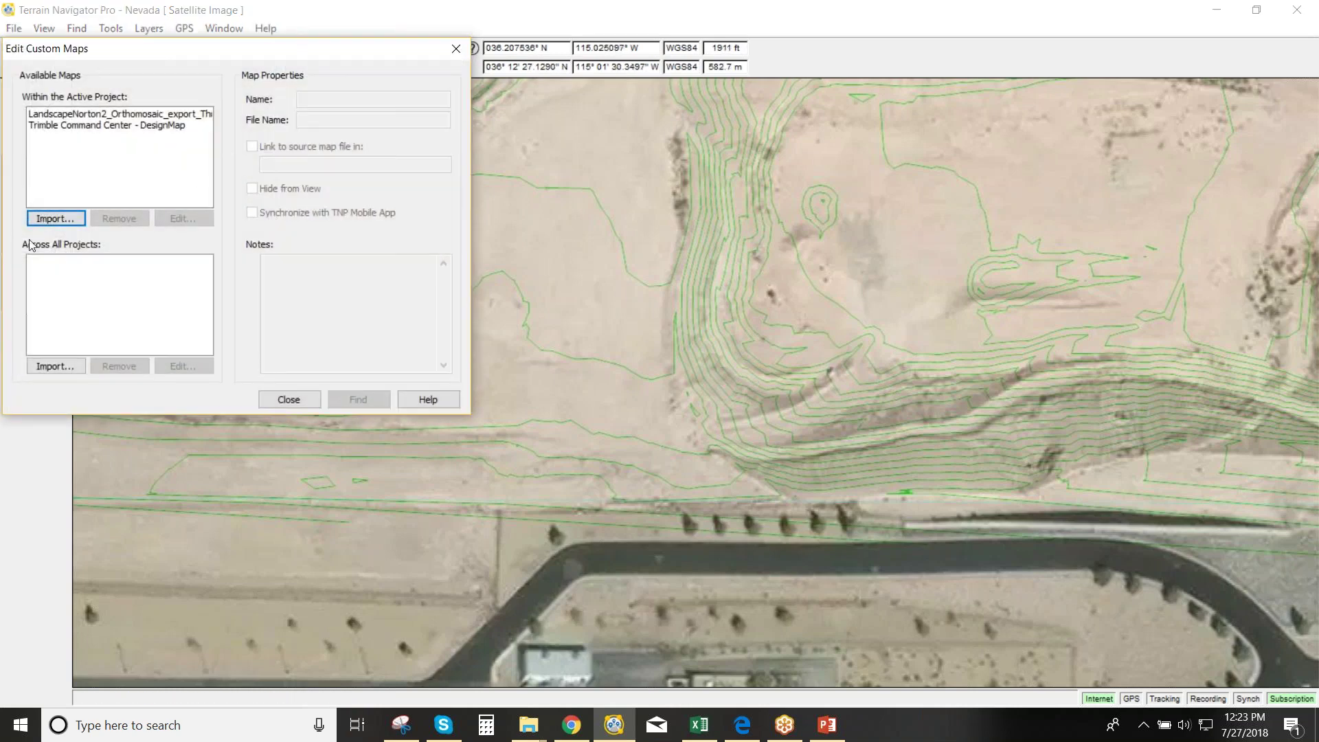
click(56, 366)
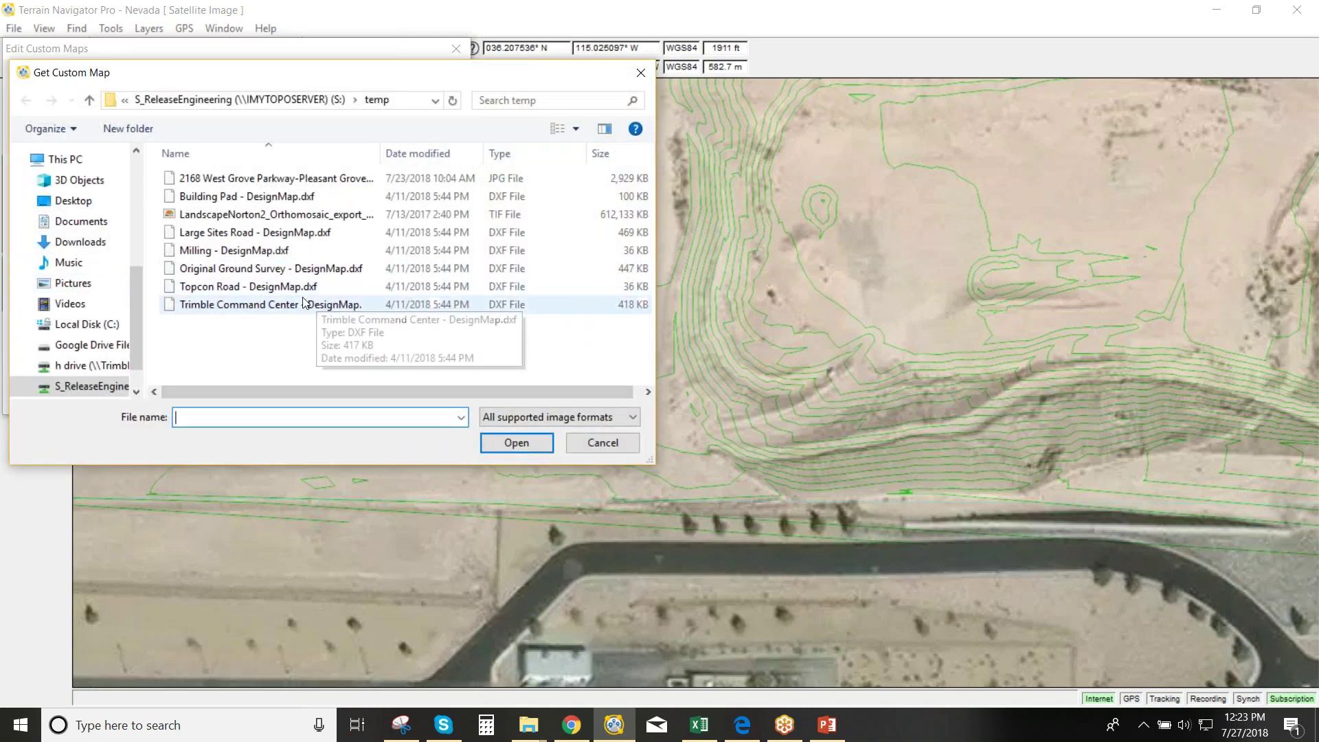
click(283, 252)
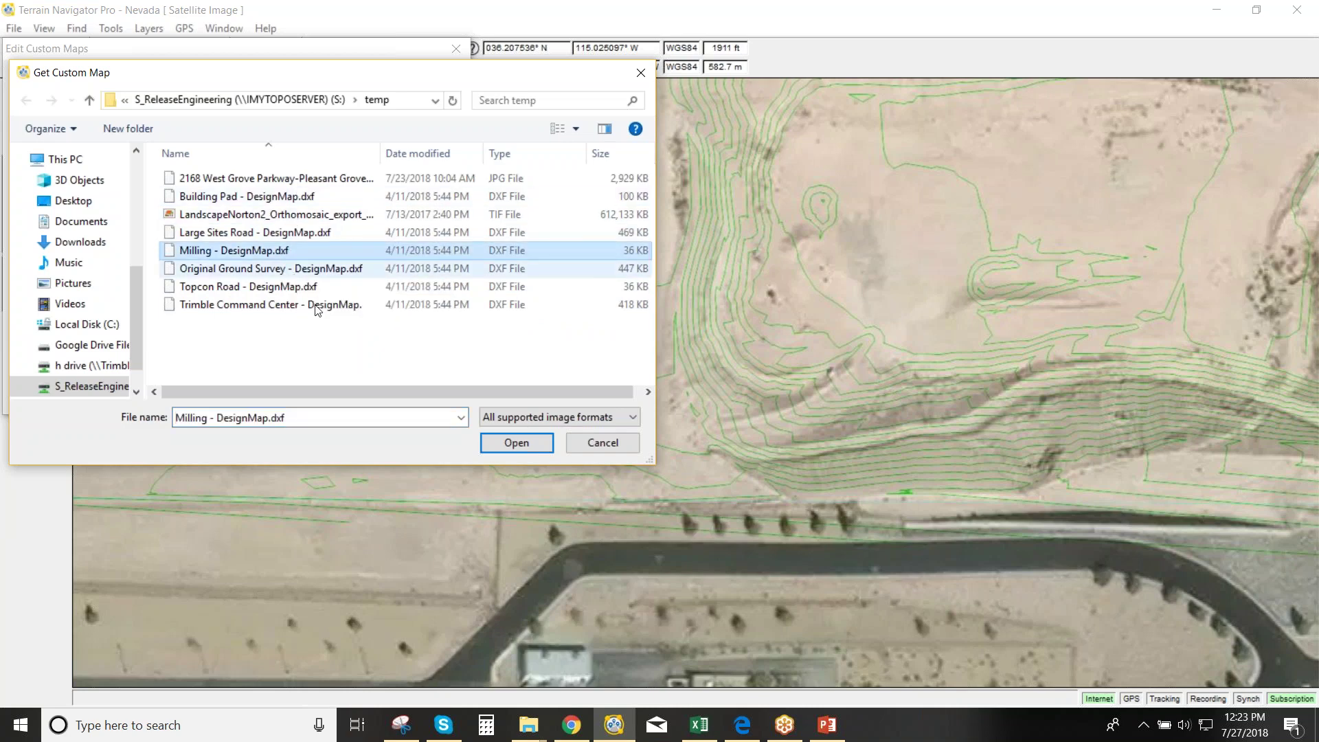
click(510, 443)
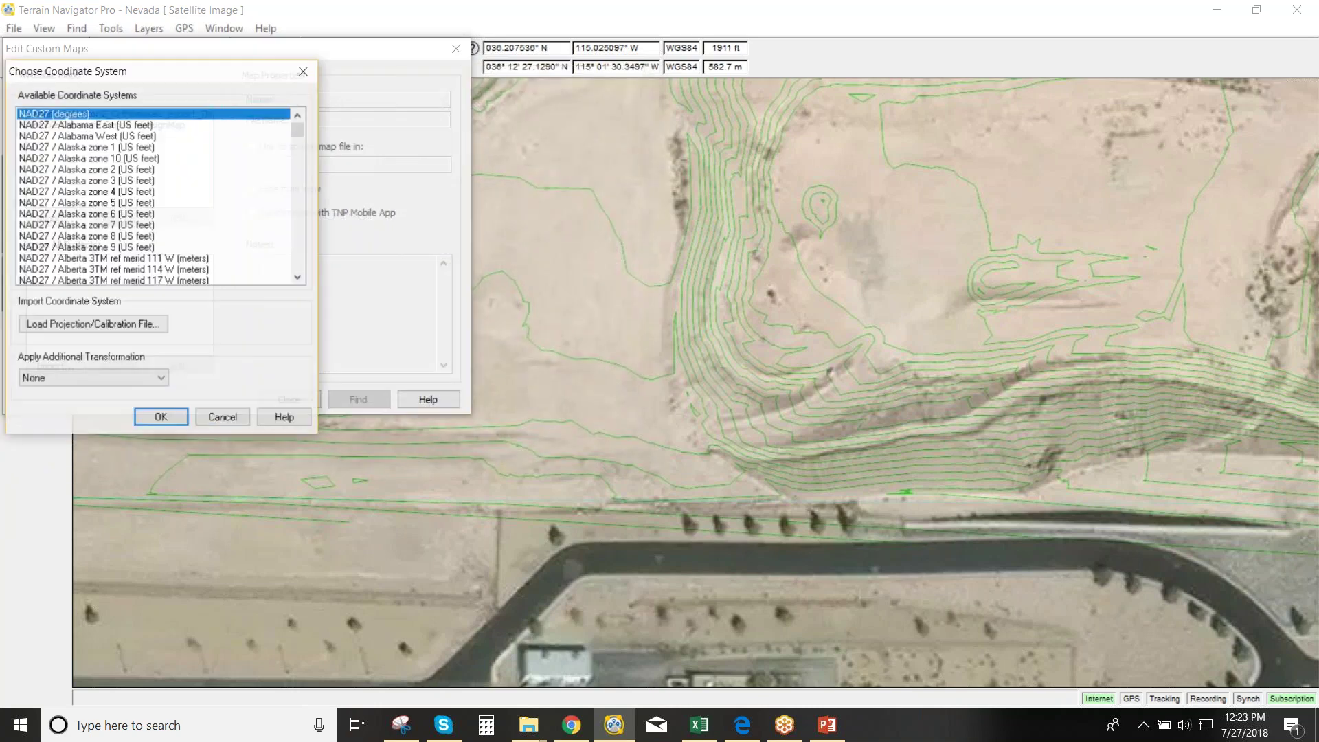
Assign the BootCamp 2012.dc projection file to the imported map, with the additional transformation Automatically Convert Units
click(166, 324)
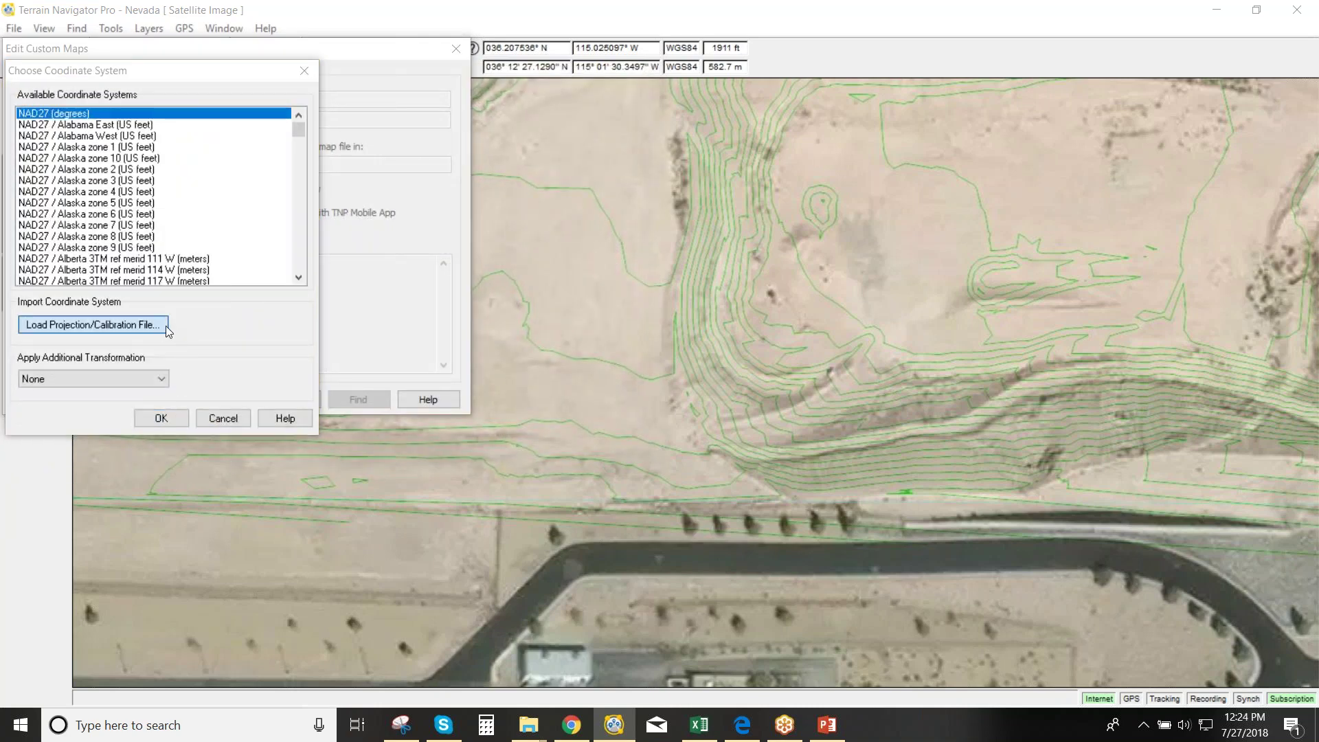
click(251, 206)
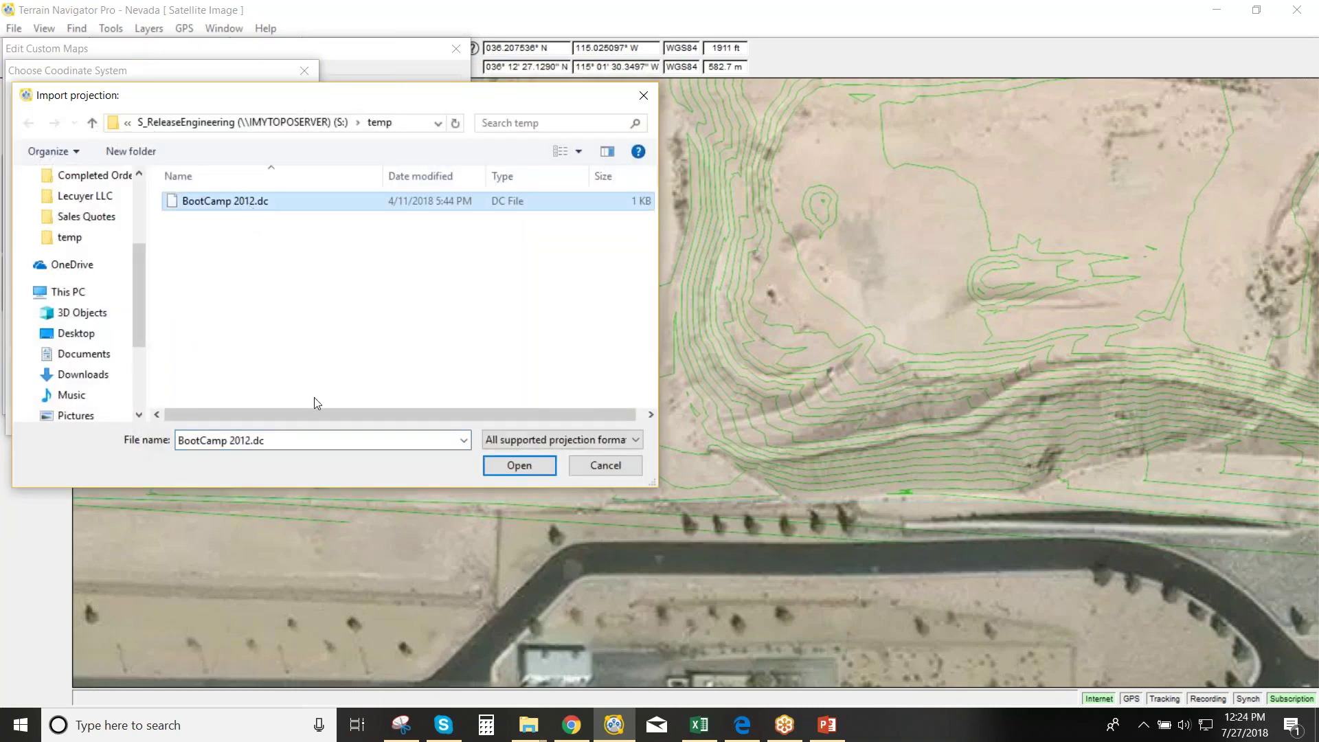
click(510, 466)
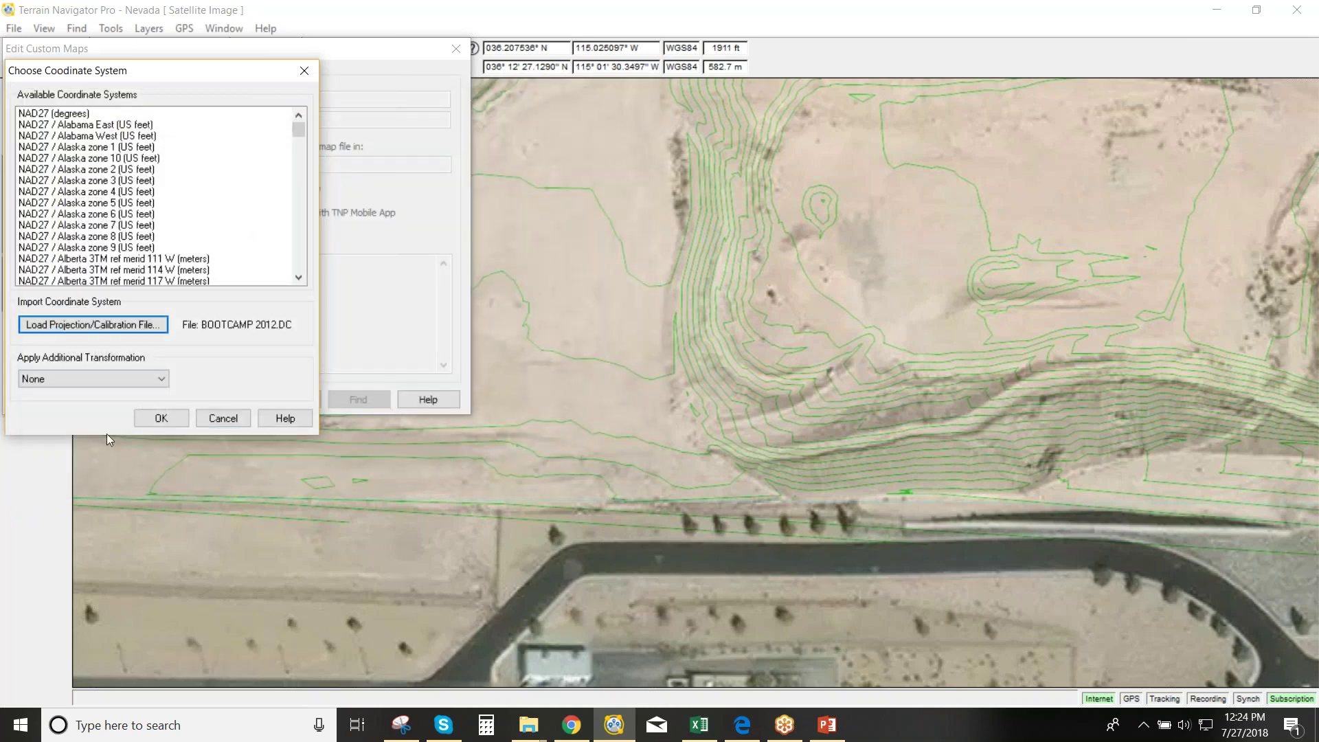
click(163, 382)
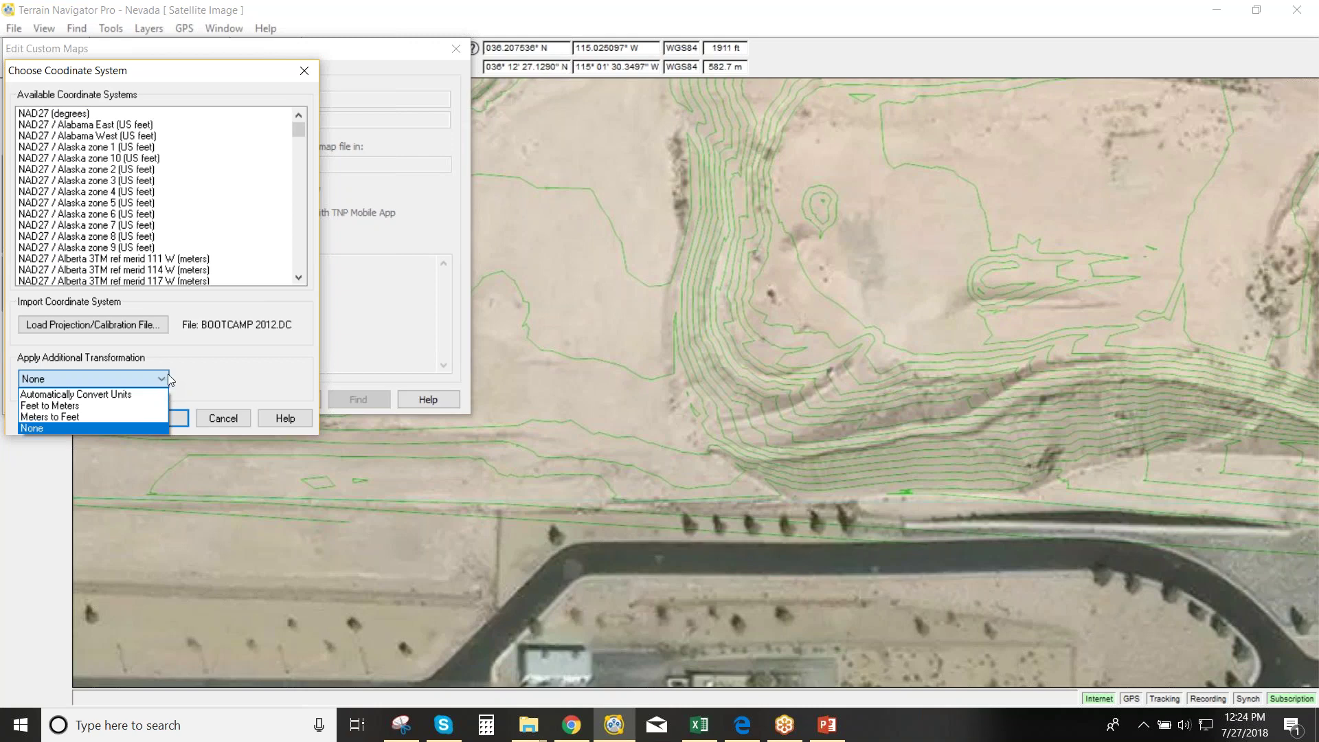
click(155, 395)
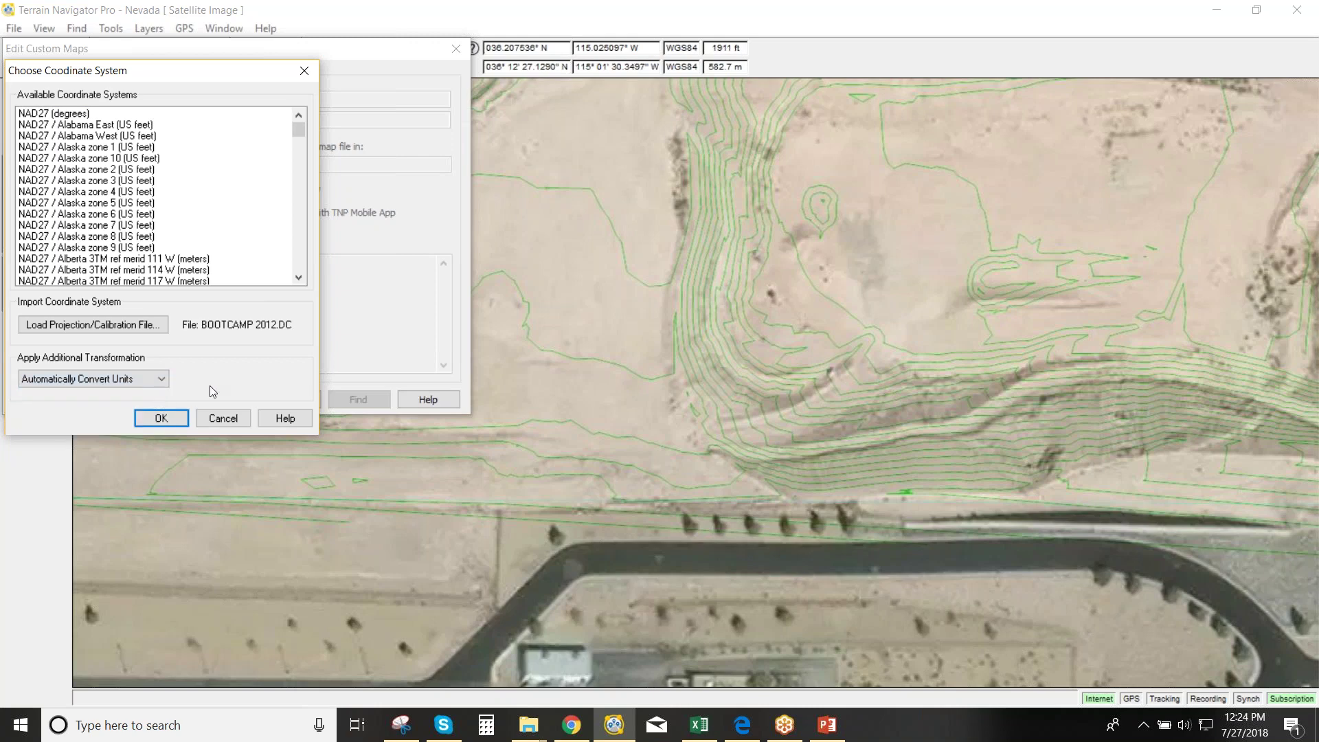
click(160, 418)
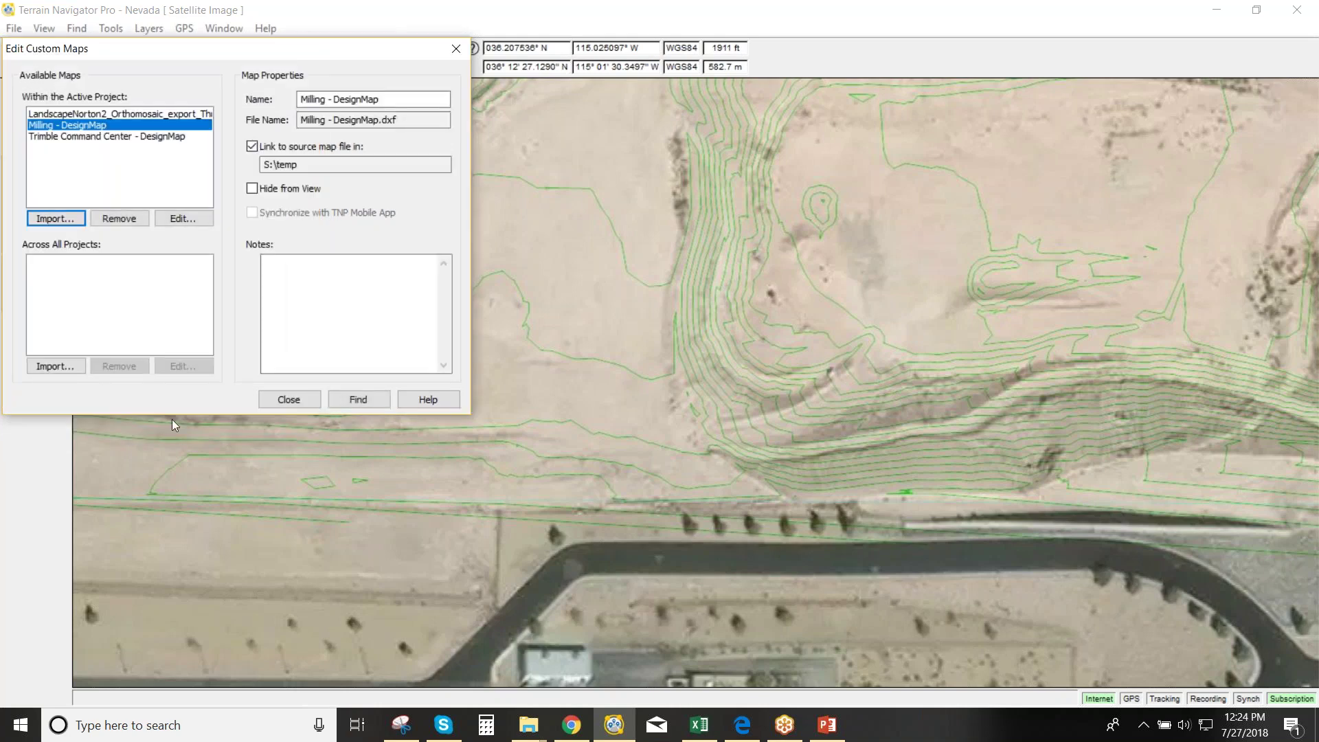
Find the imported Milling design map and bring its curved road strip and the surrounding contours into view
click(346, 399)
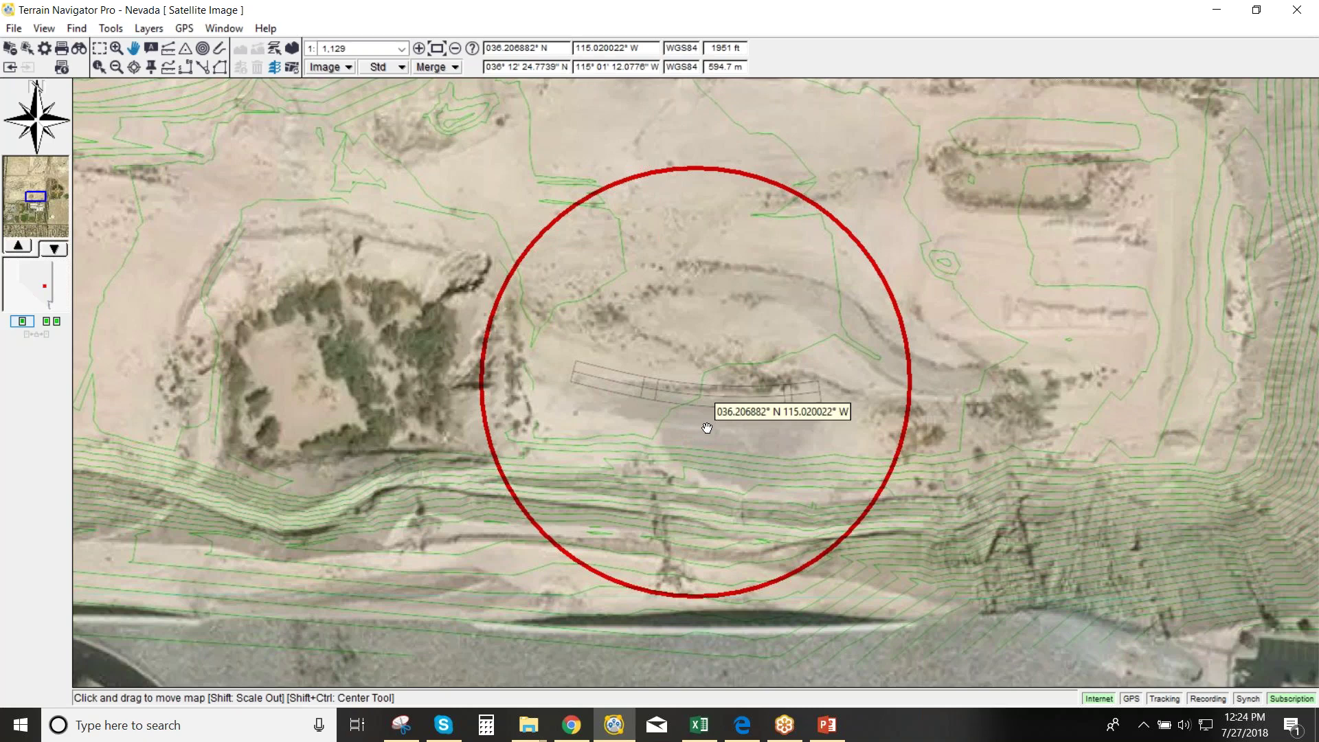
drag(707, 427, 707, 376)
drag(755, 324, 809, 323)
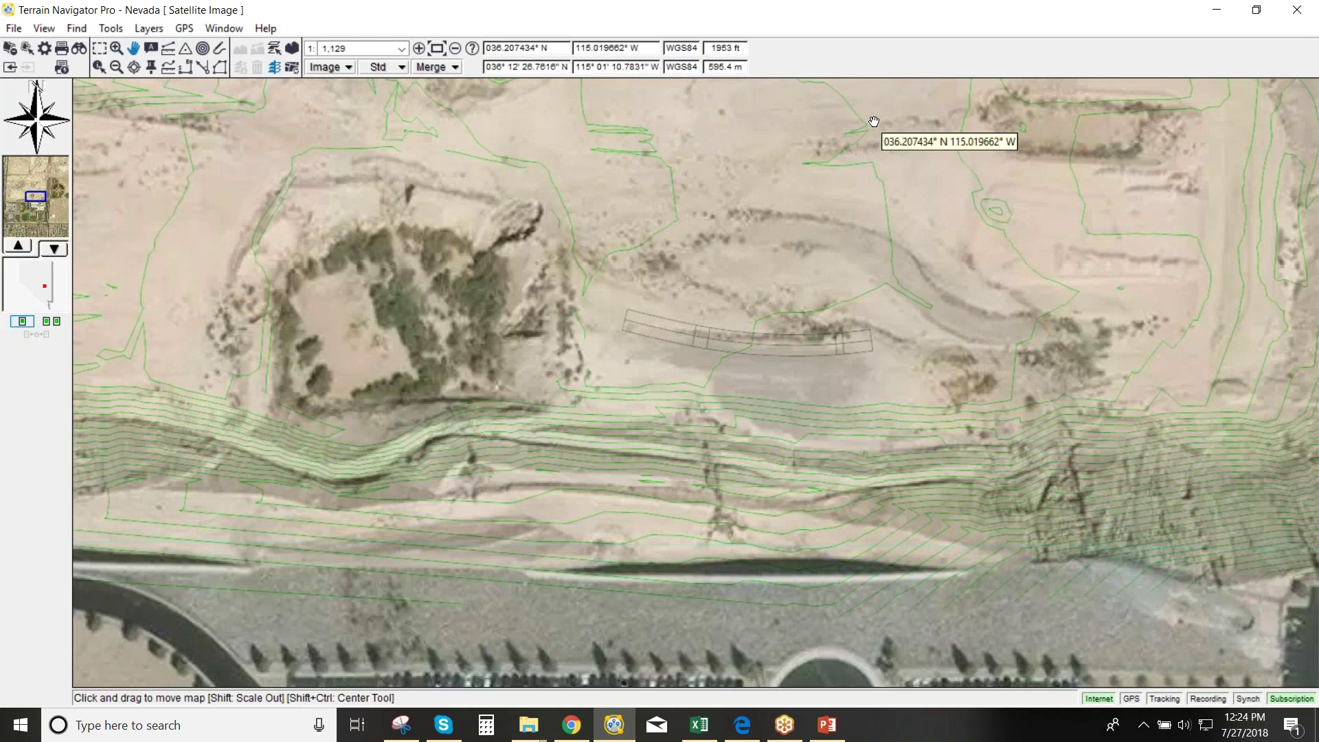
Compare the design maps over the Street, USGS Topographic and Aerial OrthoPhoto base maps
click(349, 67)
click(353, 145)
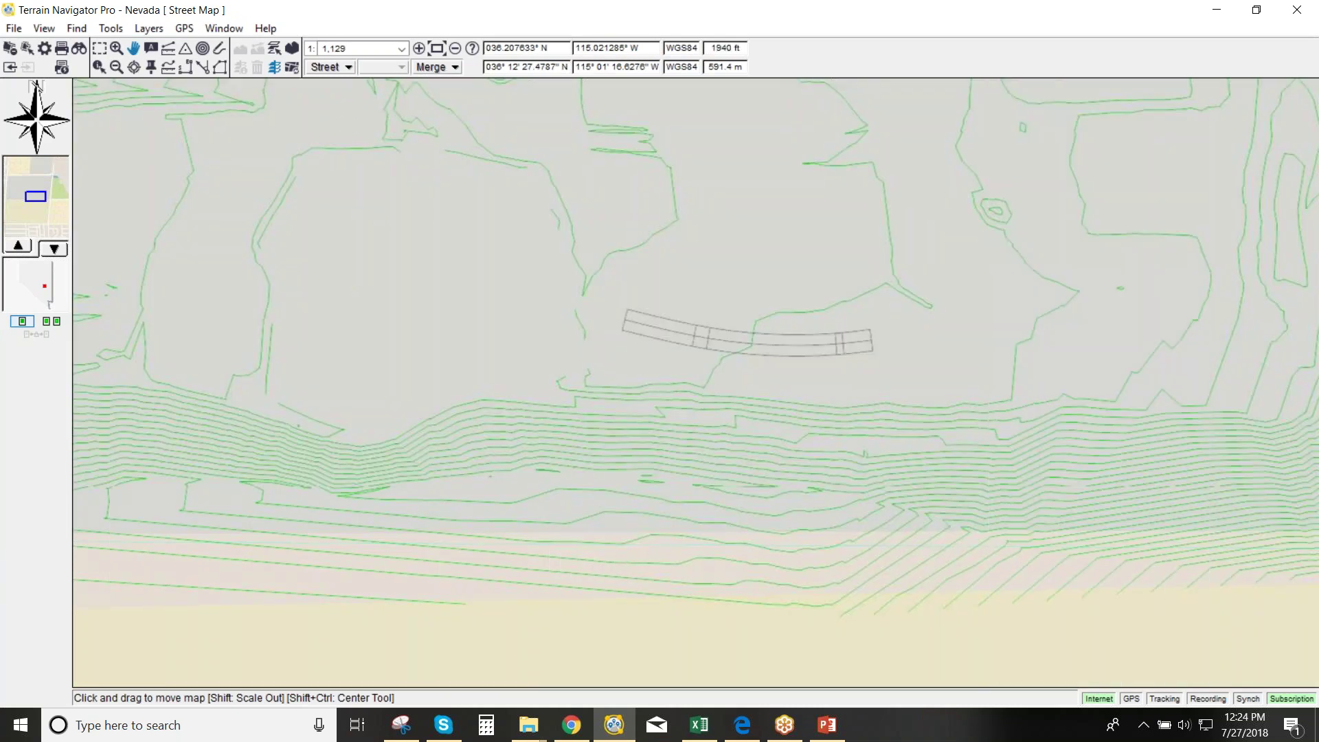
click(350, 69)
click(349, 87)
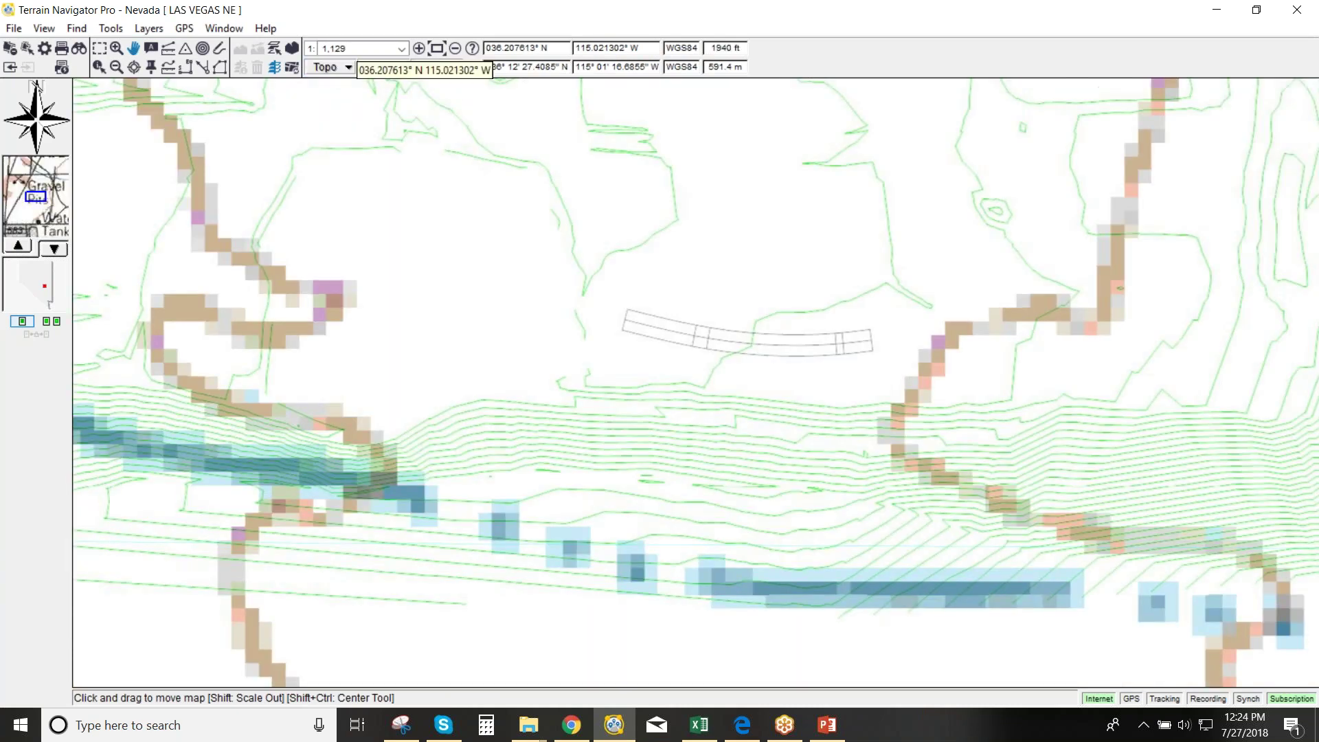
click(347, 68)
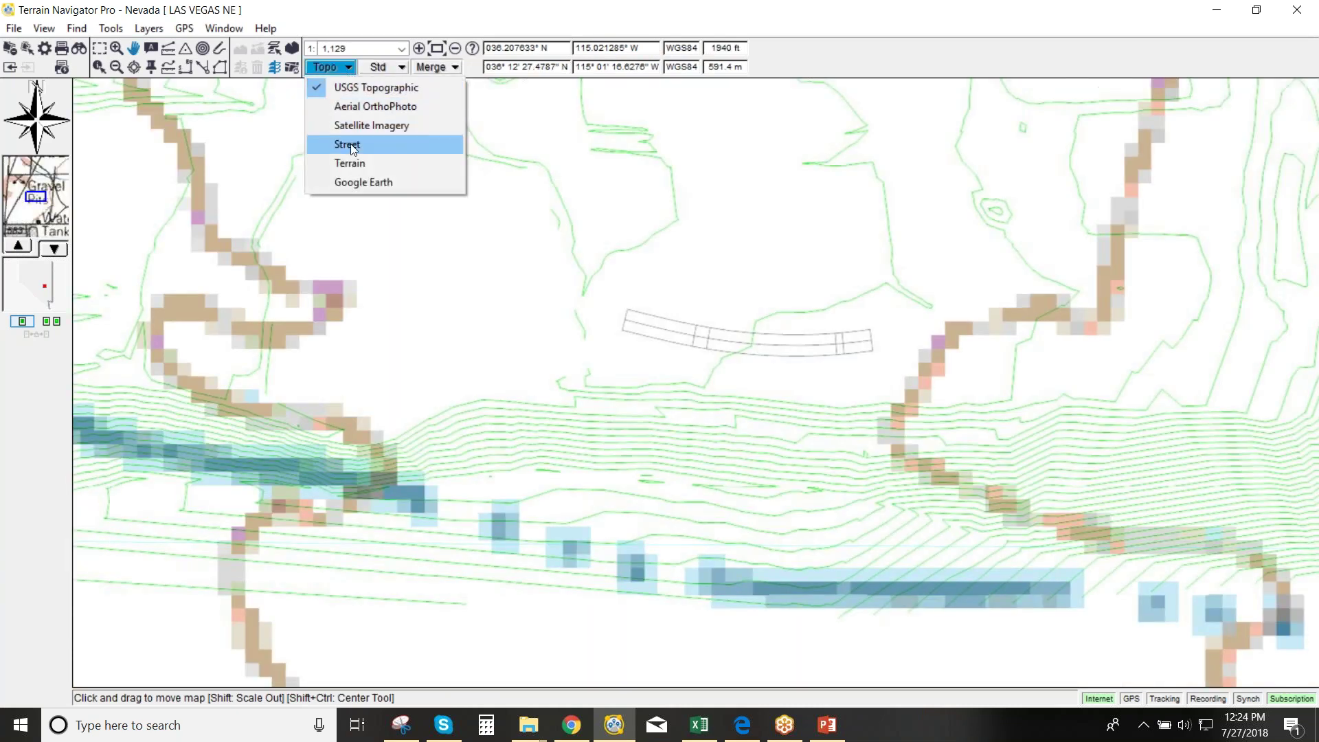
click(370, 109)
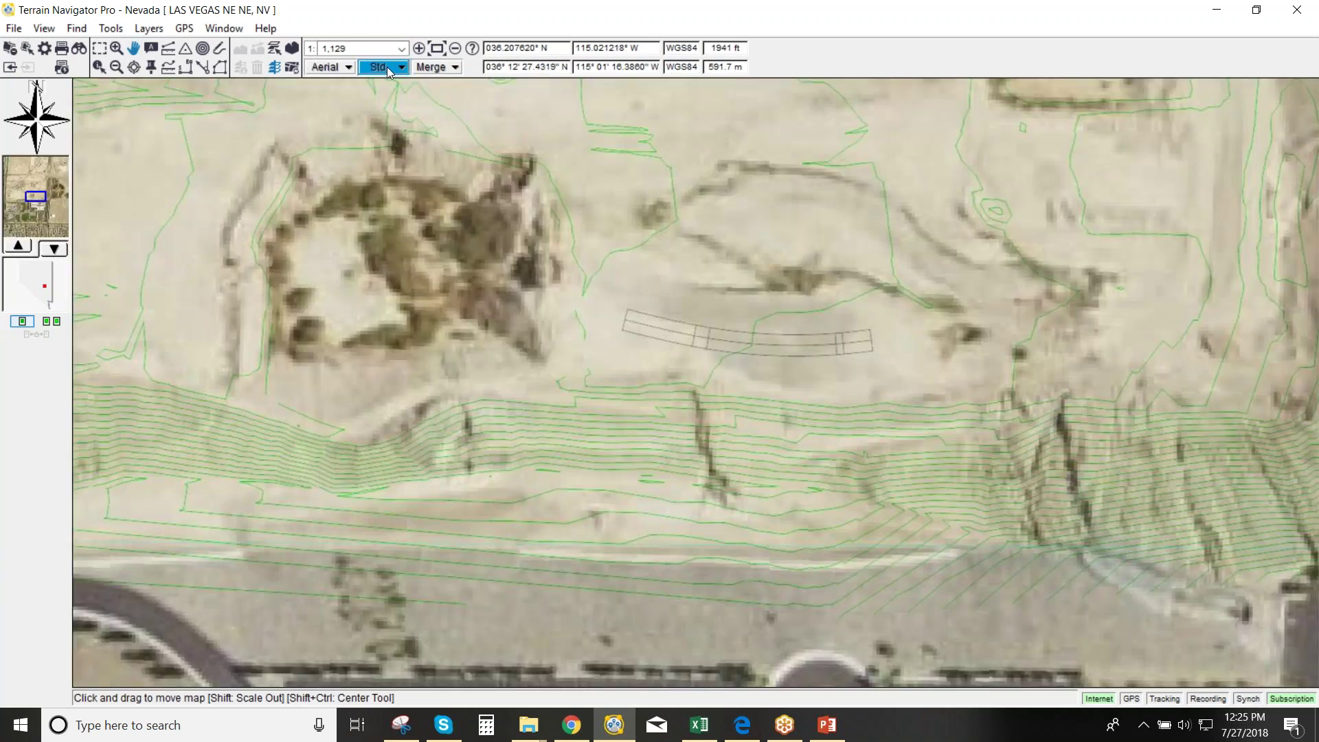
View the design maps over the 1994 aerial photo, and switch the base map to Terrain
click(386, 67)
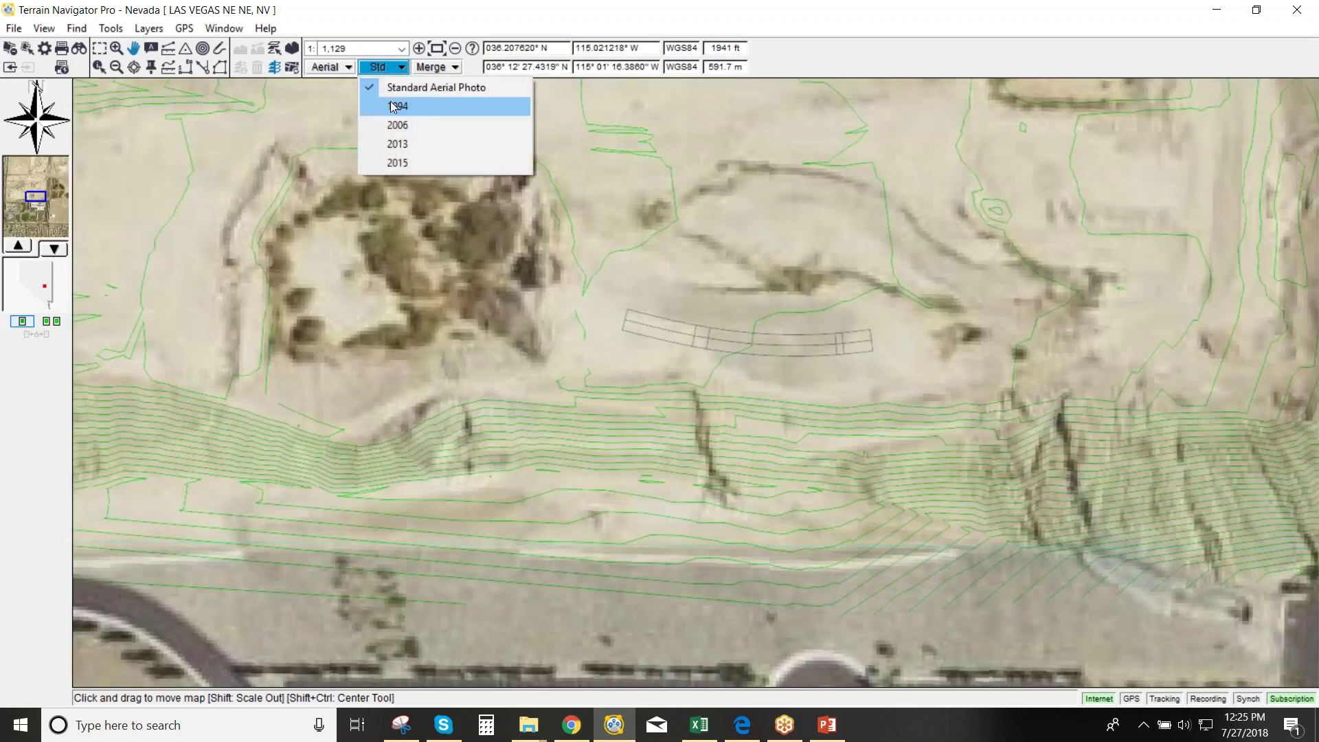
click(390, 101)
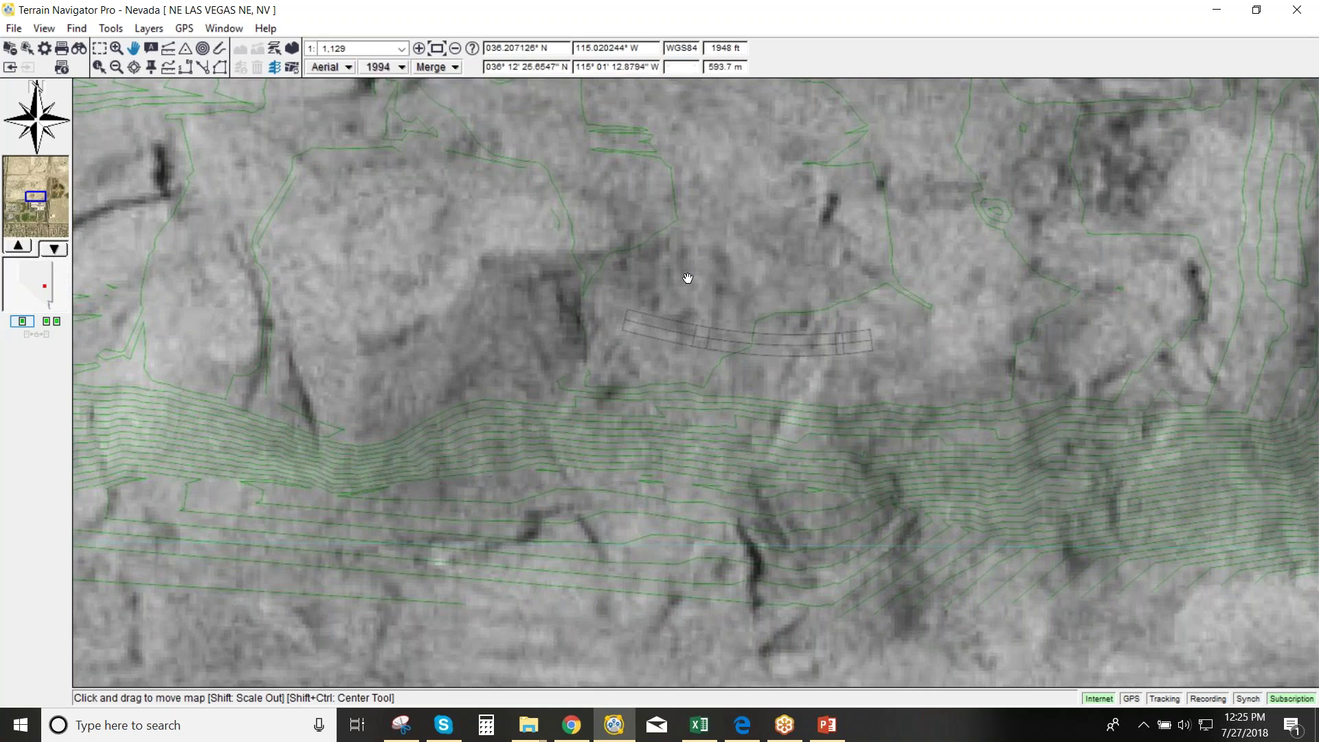
click(383, 66)
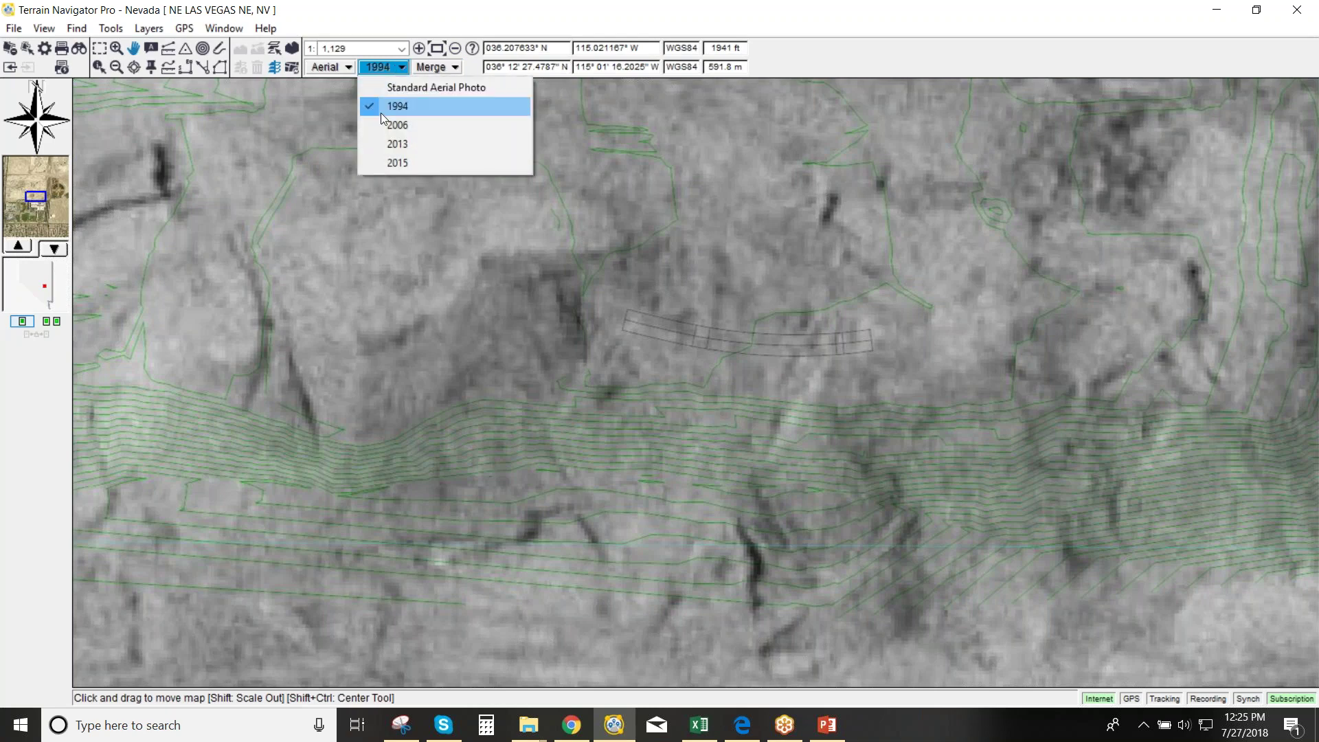
click(349, 66)
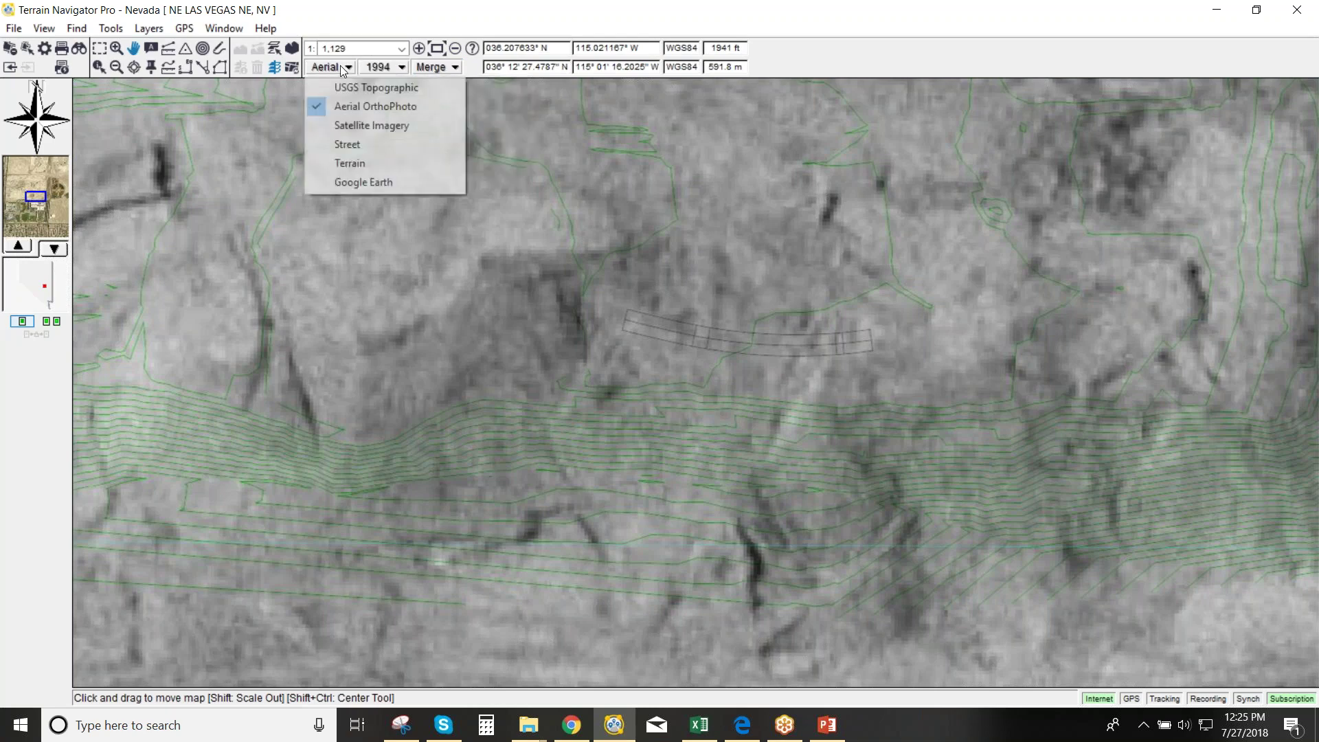
click(334, 165)
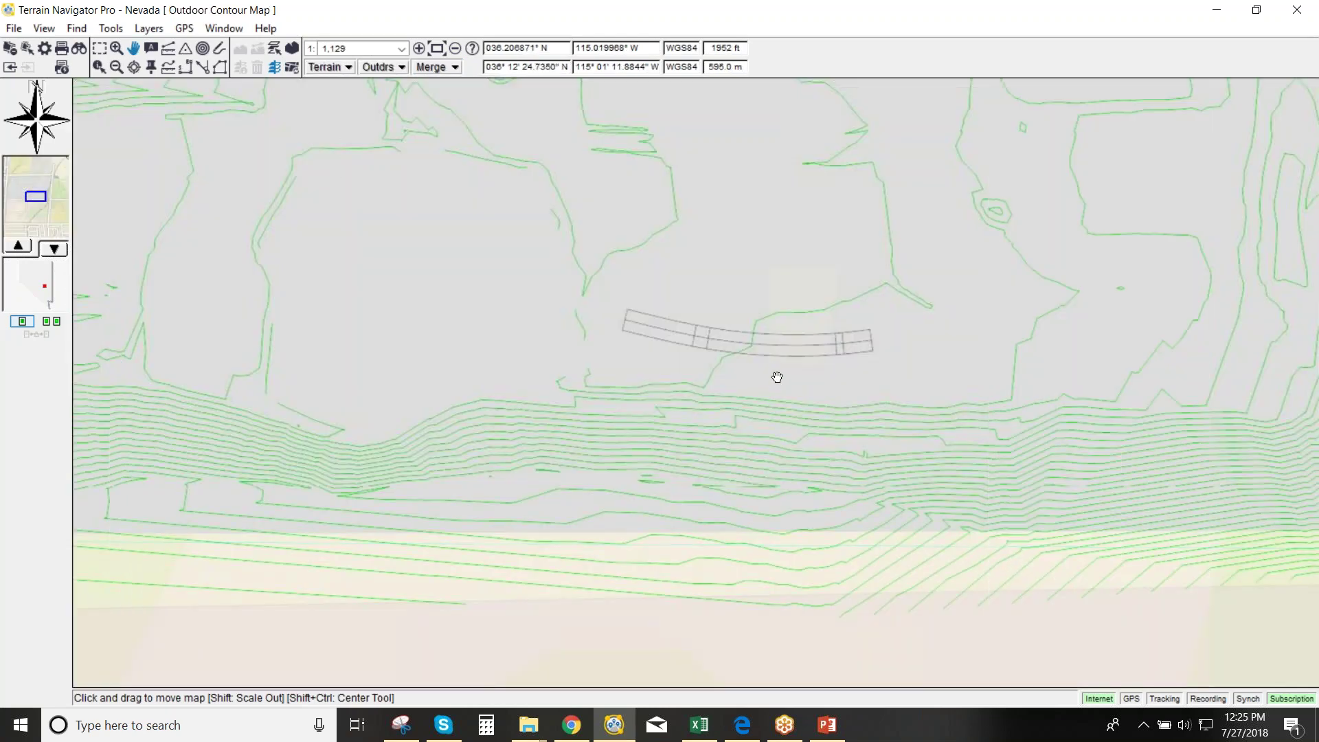
Hide the Milling - DesignMap custom map through the layer visibility preferences and show it again
click(274, 48)
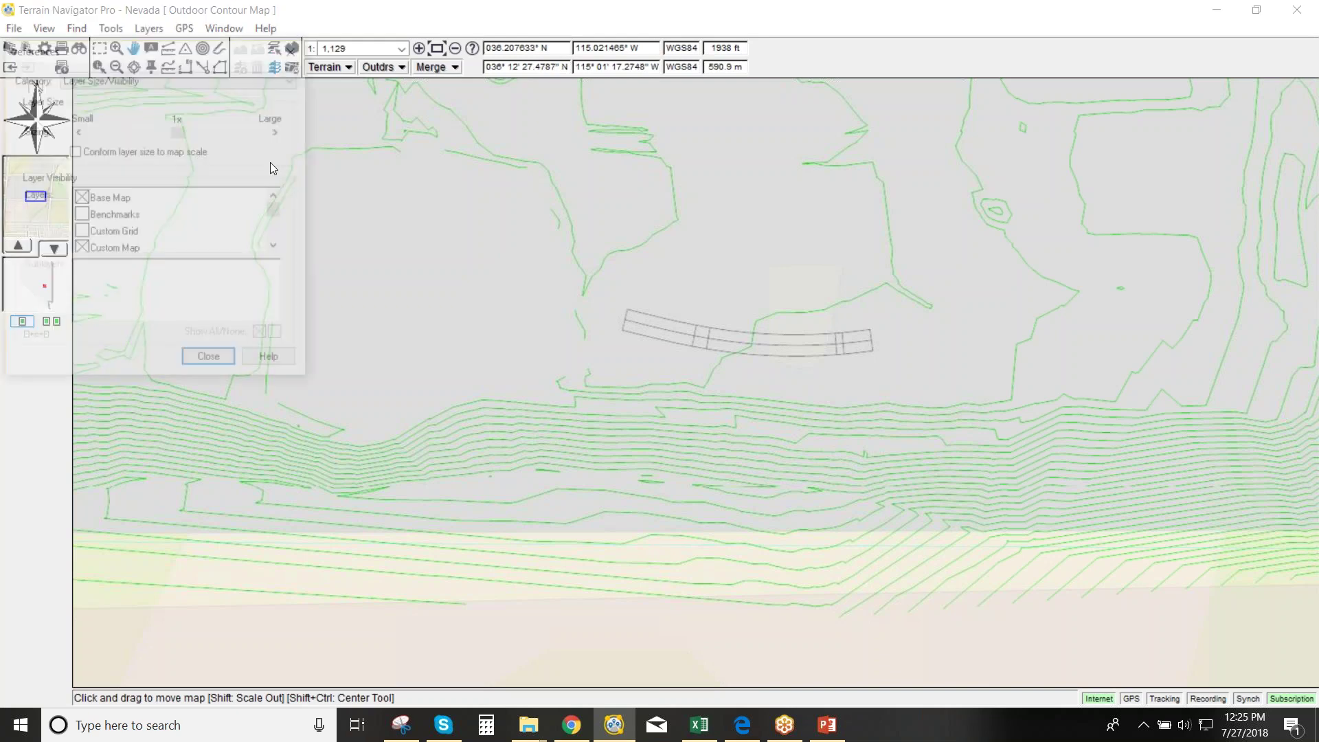
scroll(281, 210, down, 3)
scroll(281, 211, up, 2)
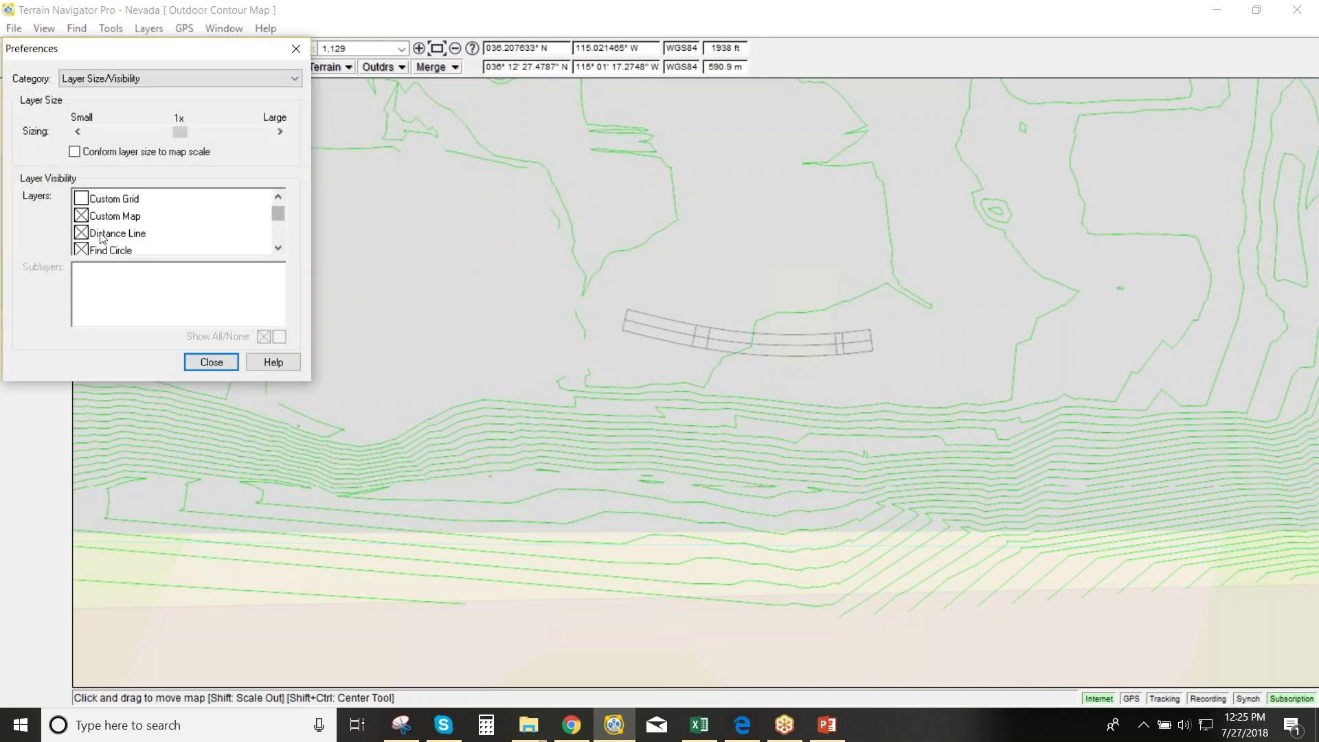
click(113, 217)
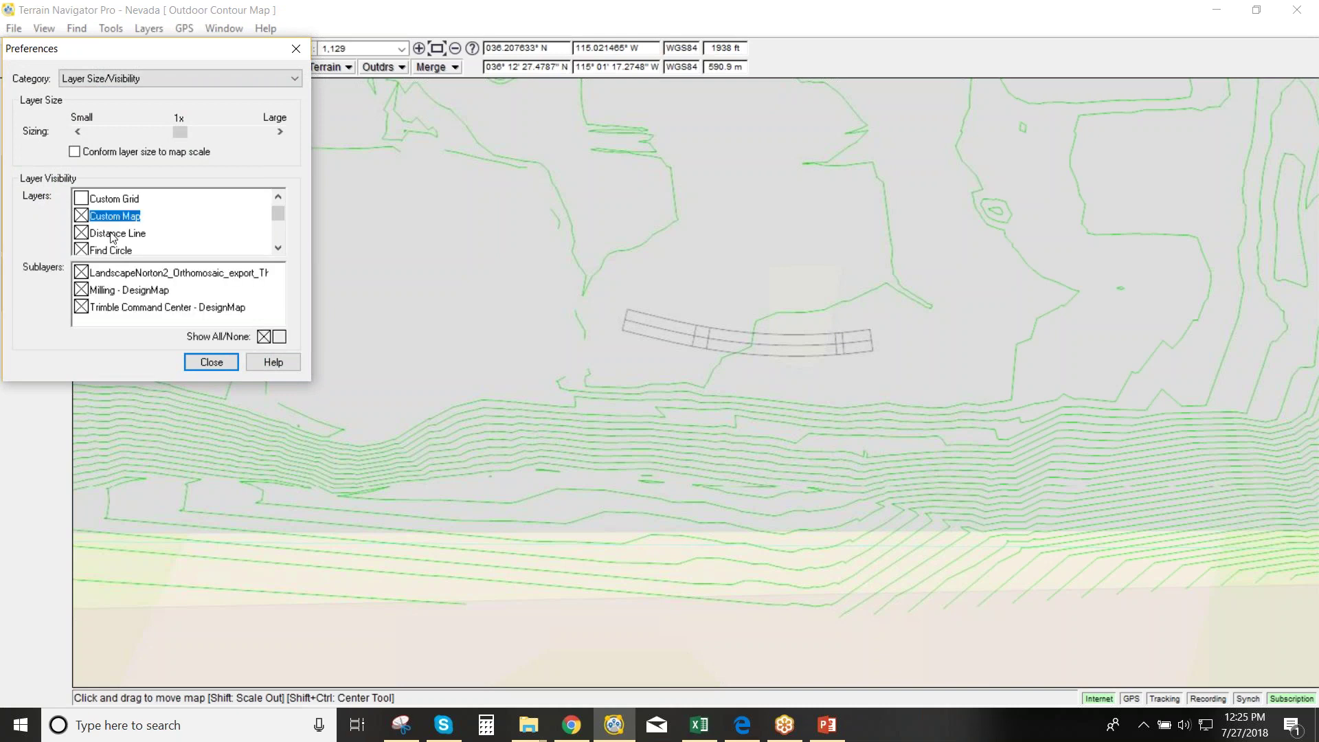
click(86, 289)
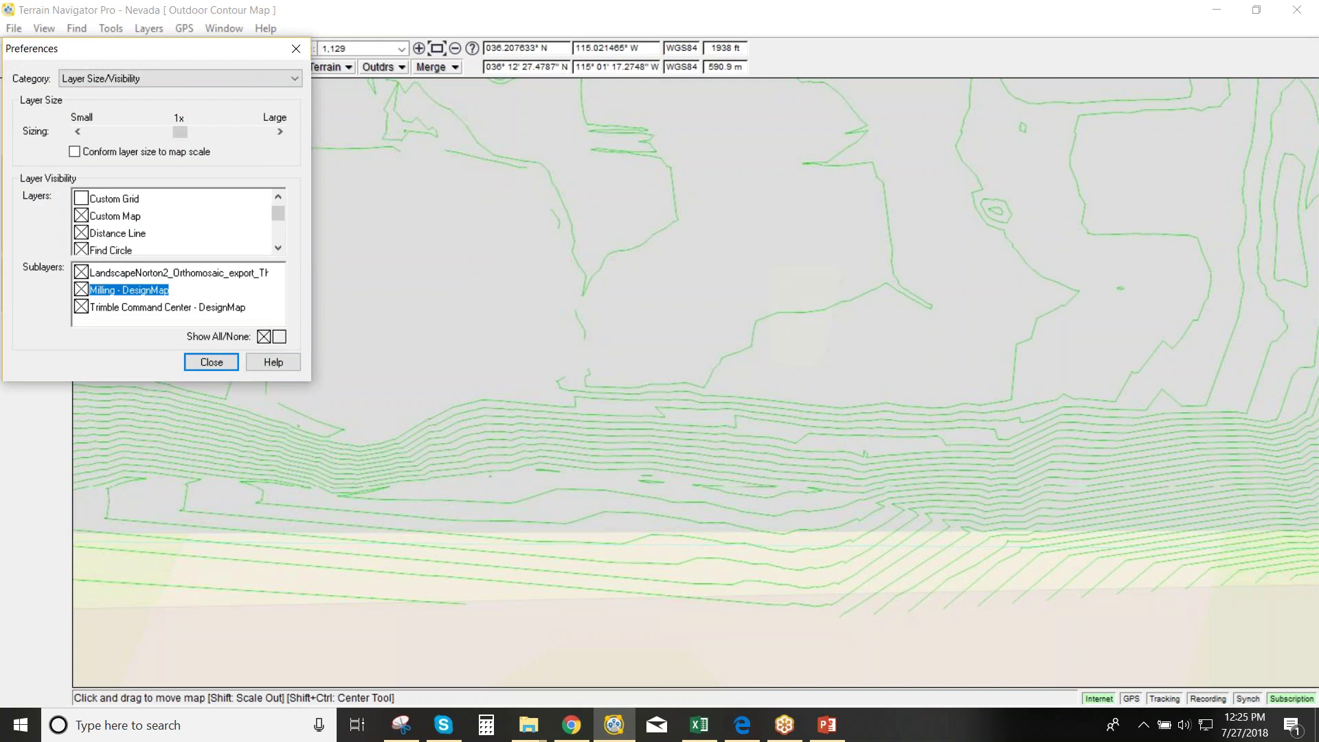
click(81, 289)
key(space)
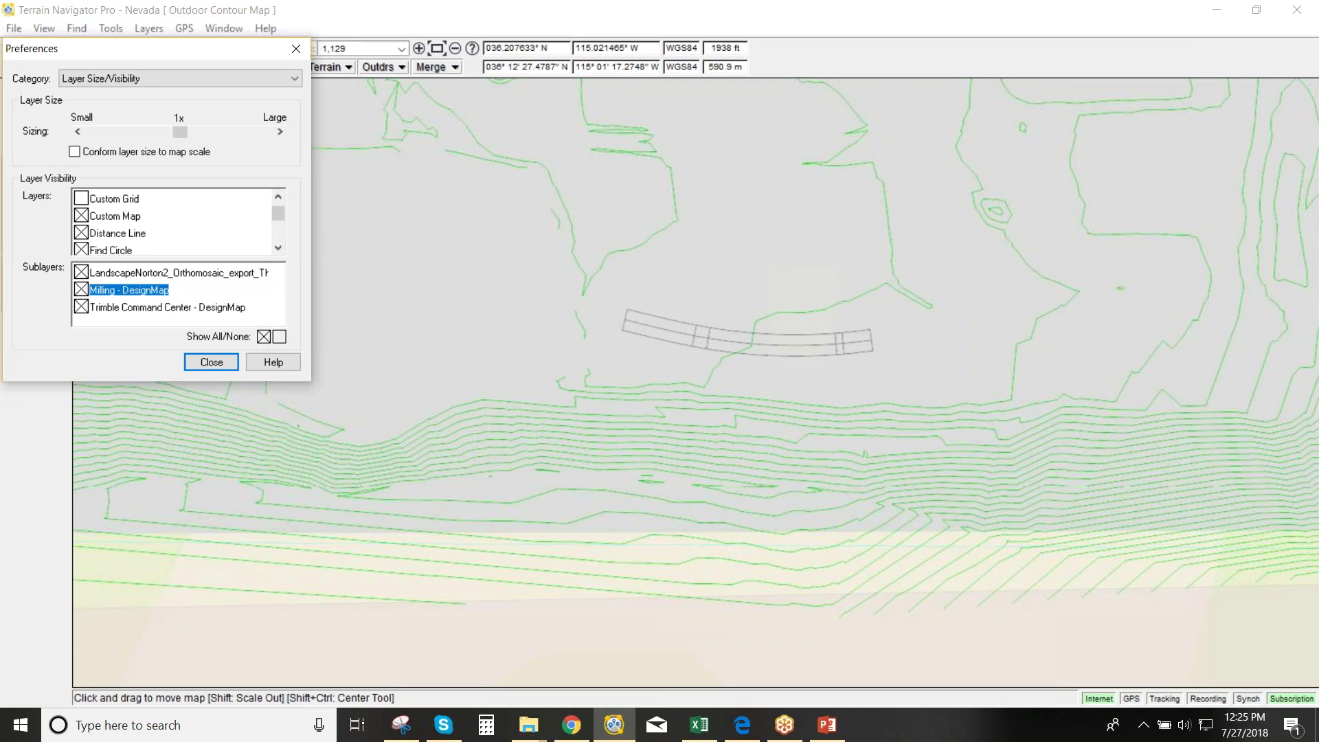
Hide the Trimble Command Center - DesignMap custom map, show it again and close the preferences
click(81, 307)
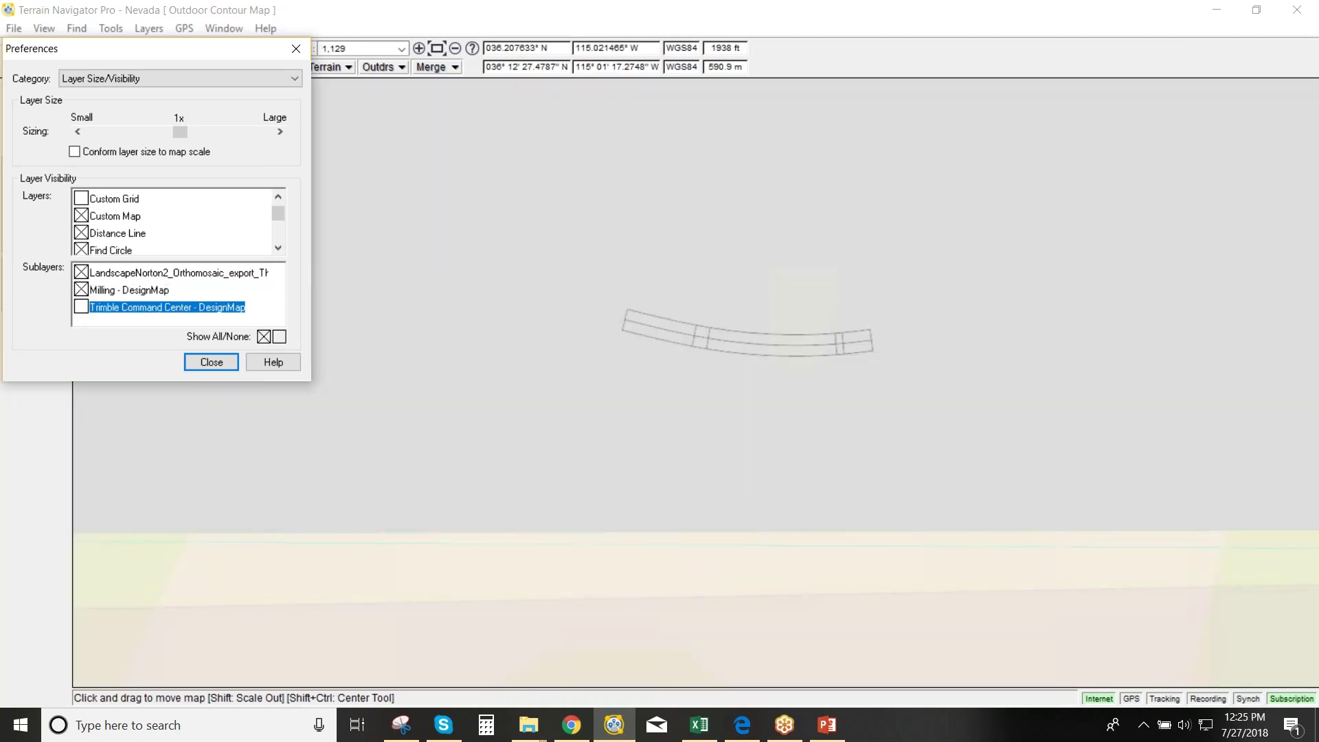
click(81, 307)
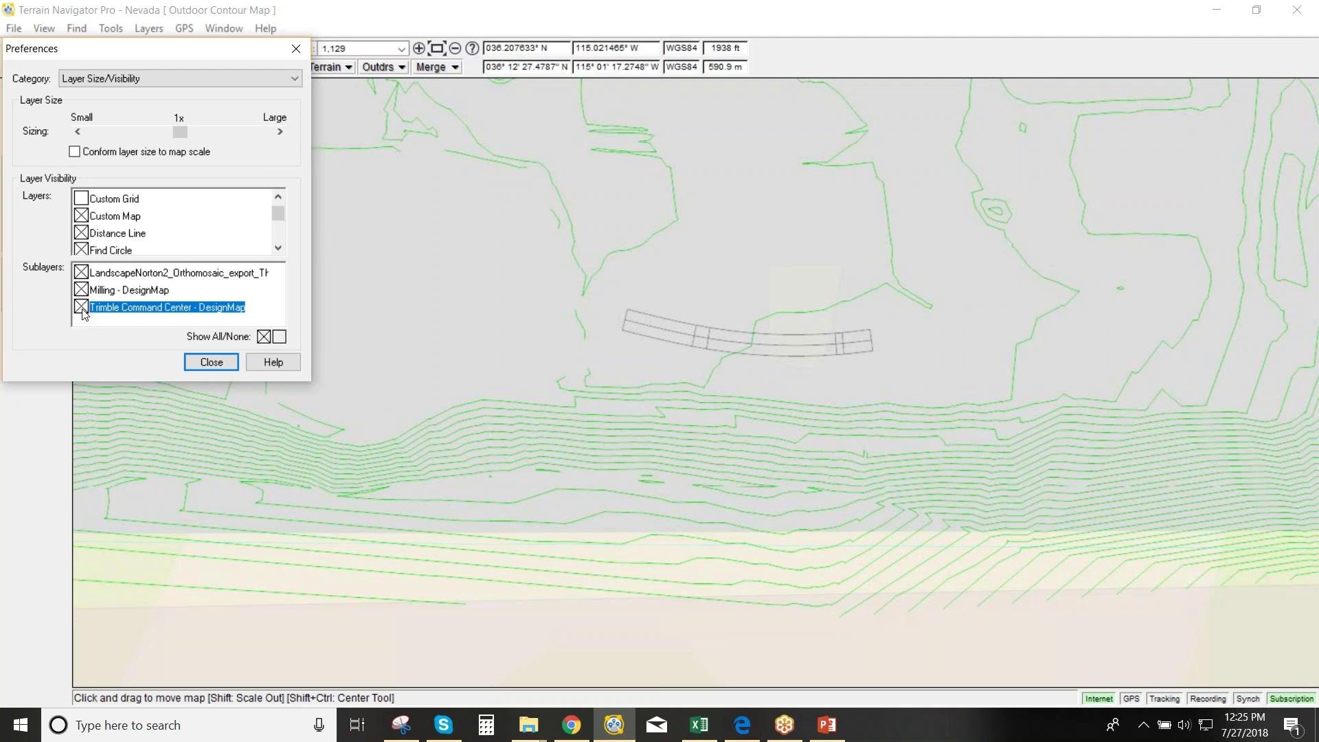
click(210, 364)
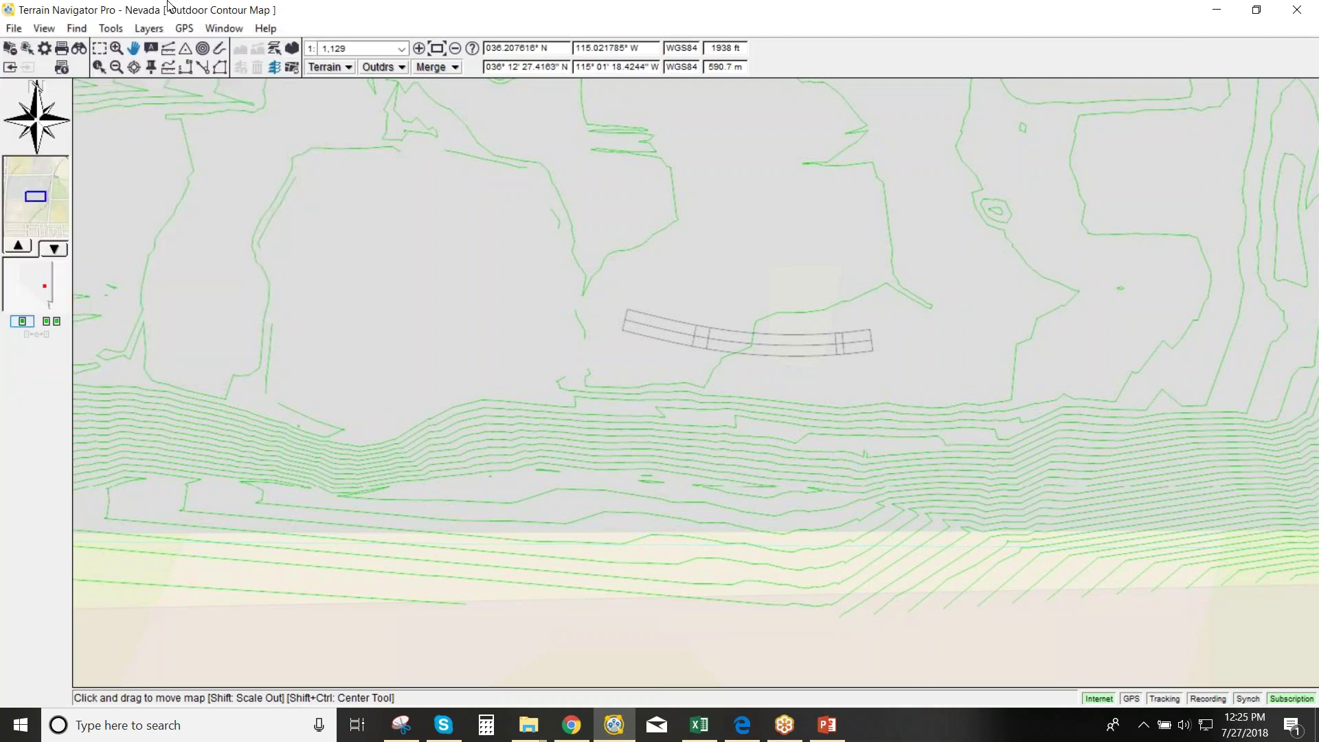
Review the properties of the Trimble Command Center - DesignMap custom map, including its source file link and mobile sync option
click(148, 29)
click(158, 47)
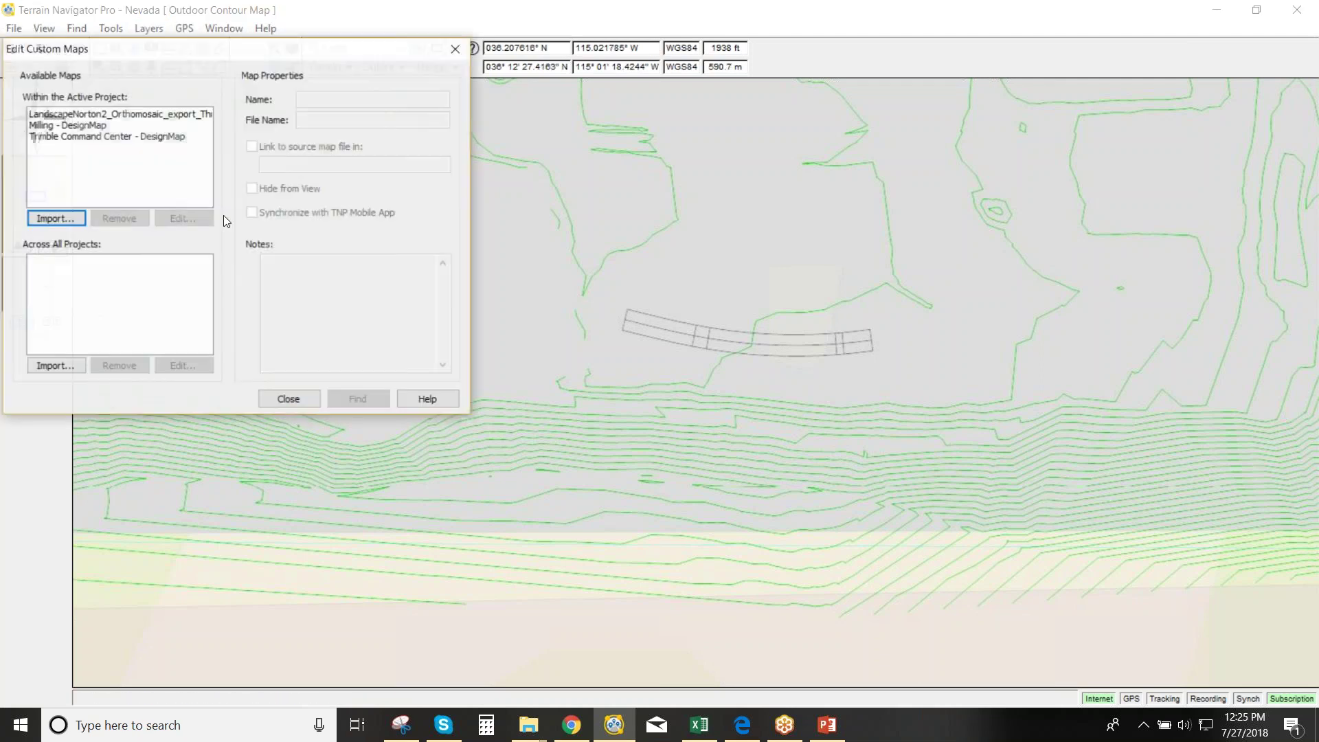
click(177, 136)
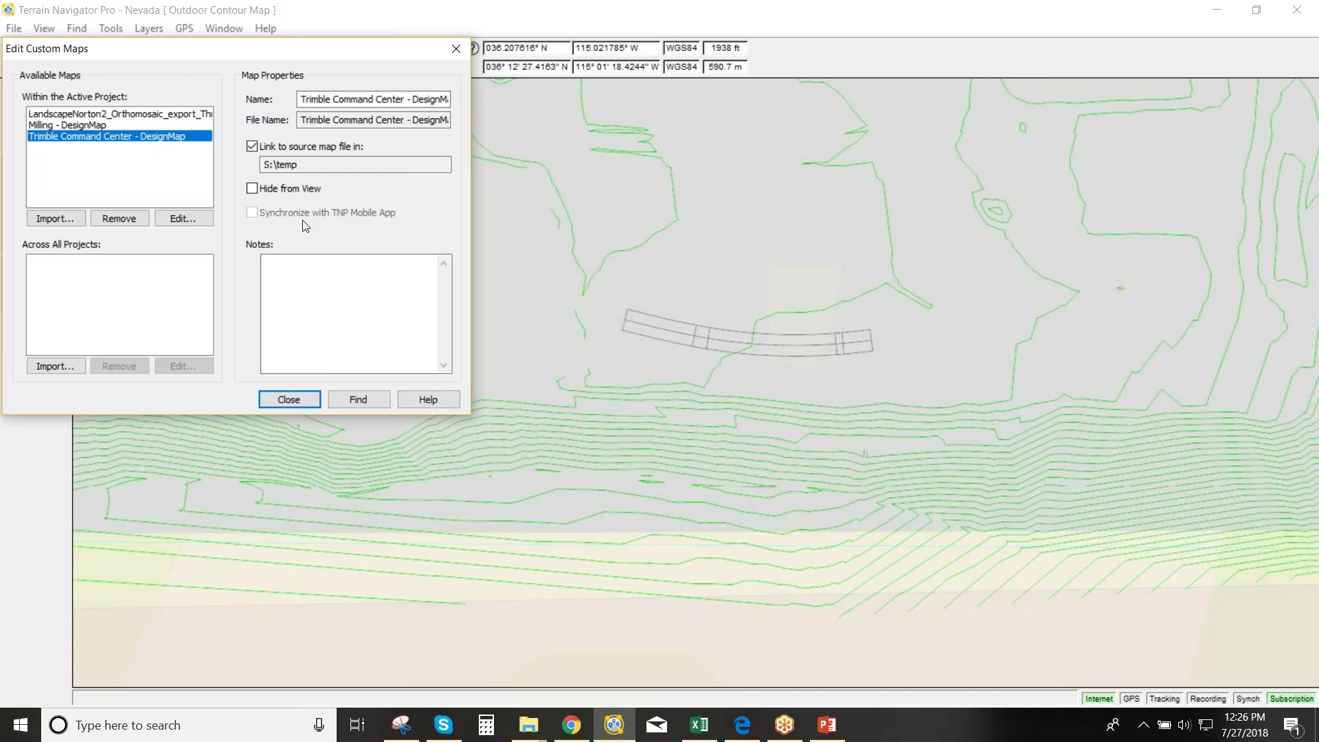
click(76, 426)
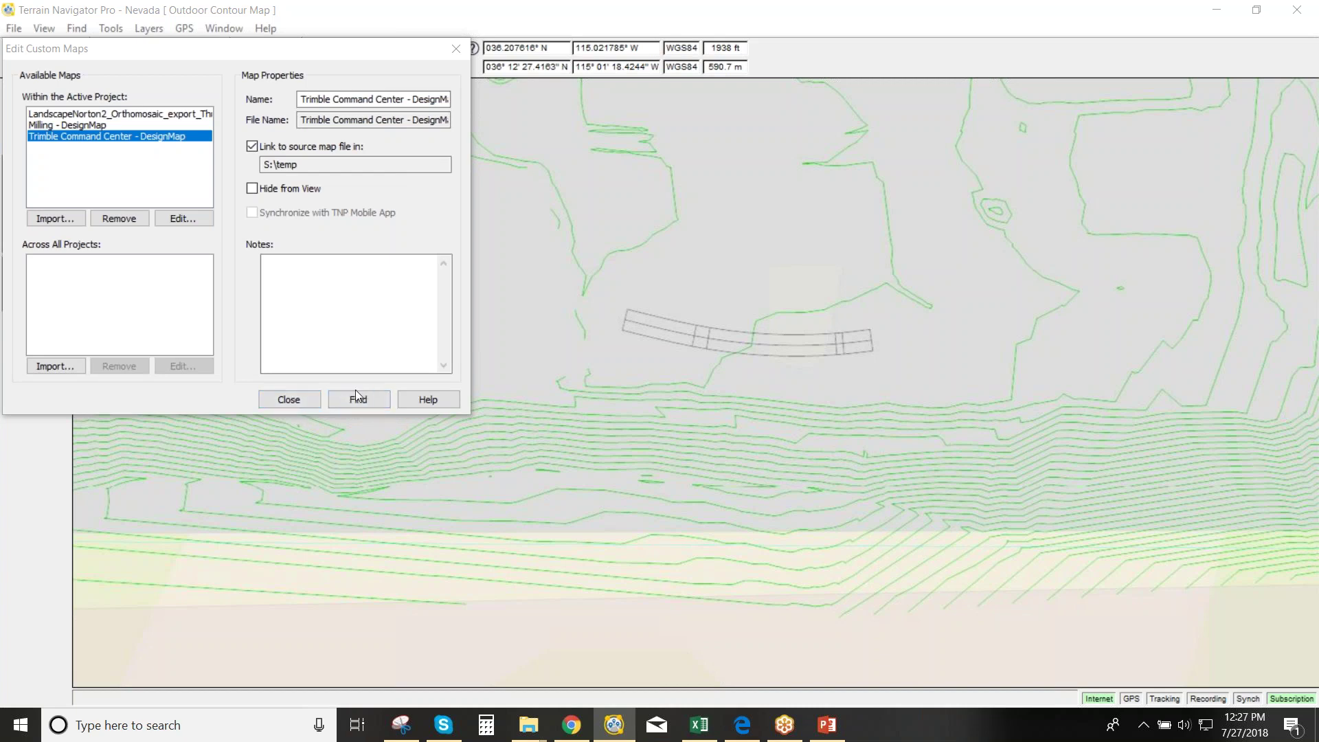
click(298, 404)
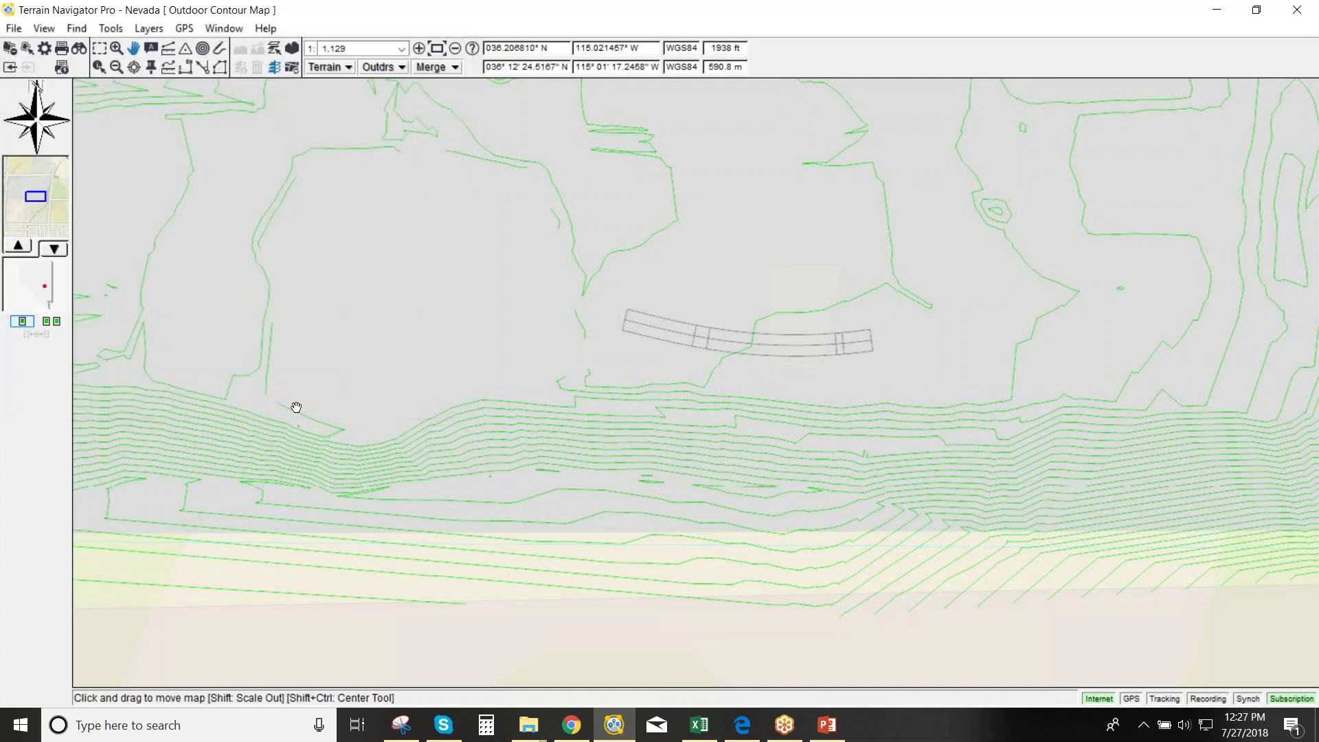
Go to the W Grove Pky, Pleasant Grove UT bookmark, replacing the active map
click(71, 31)
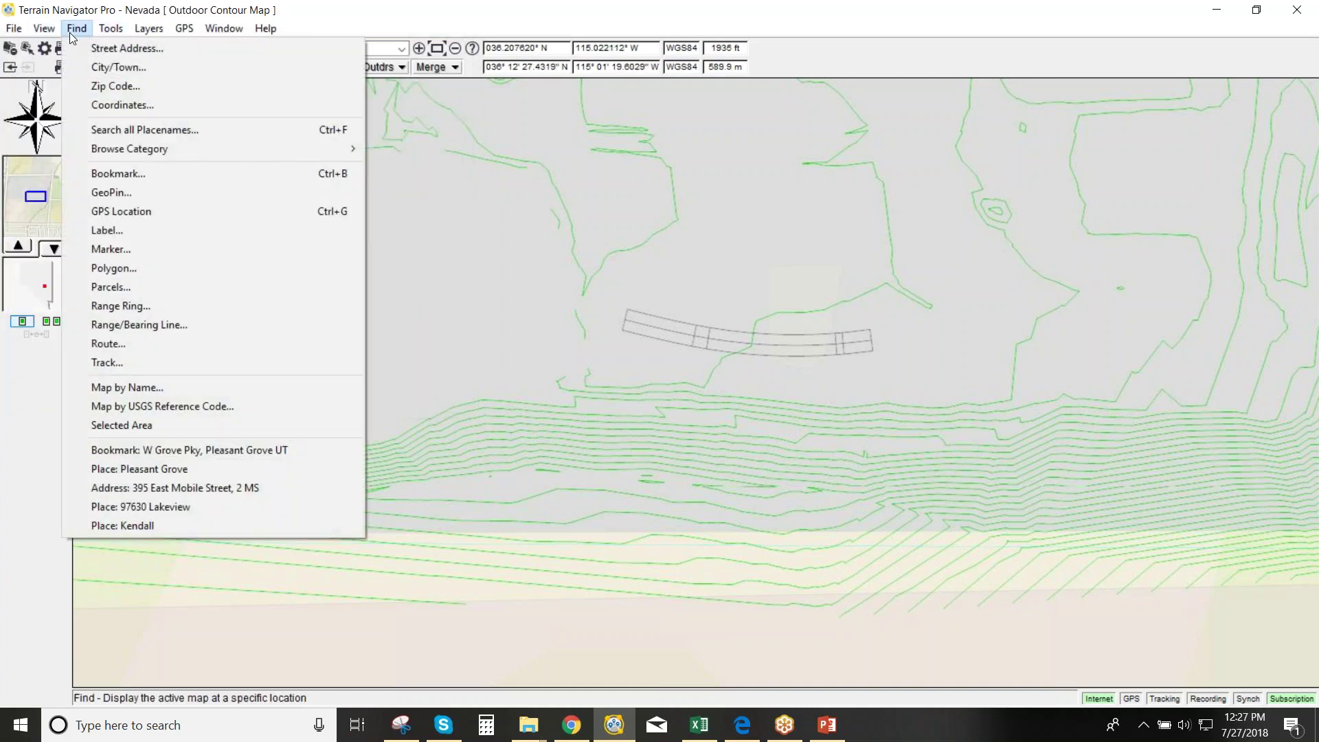
click(133, 177)
click(105, 134)
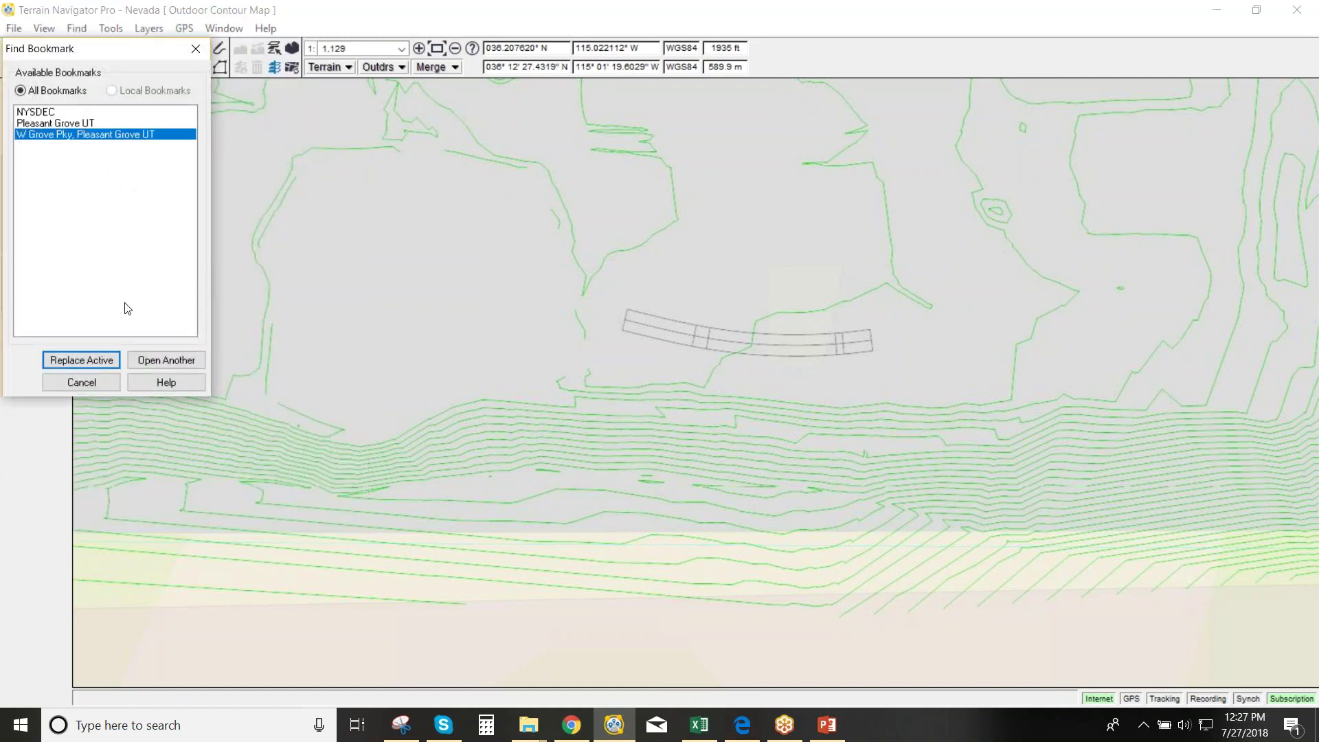
click(105, 363)
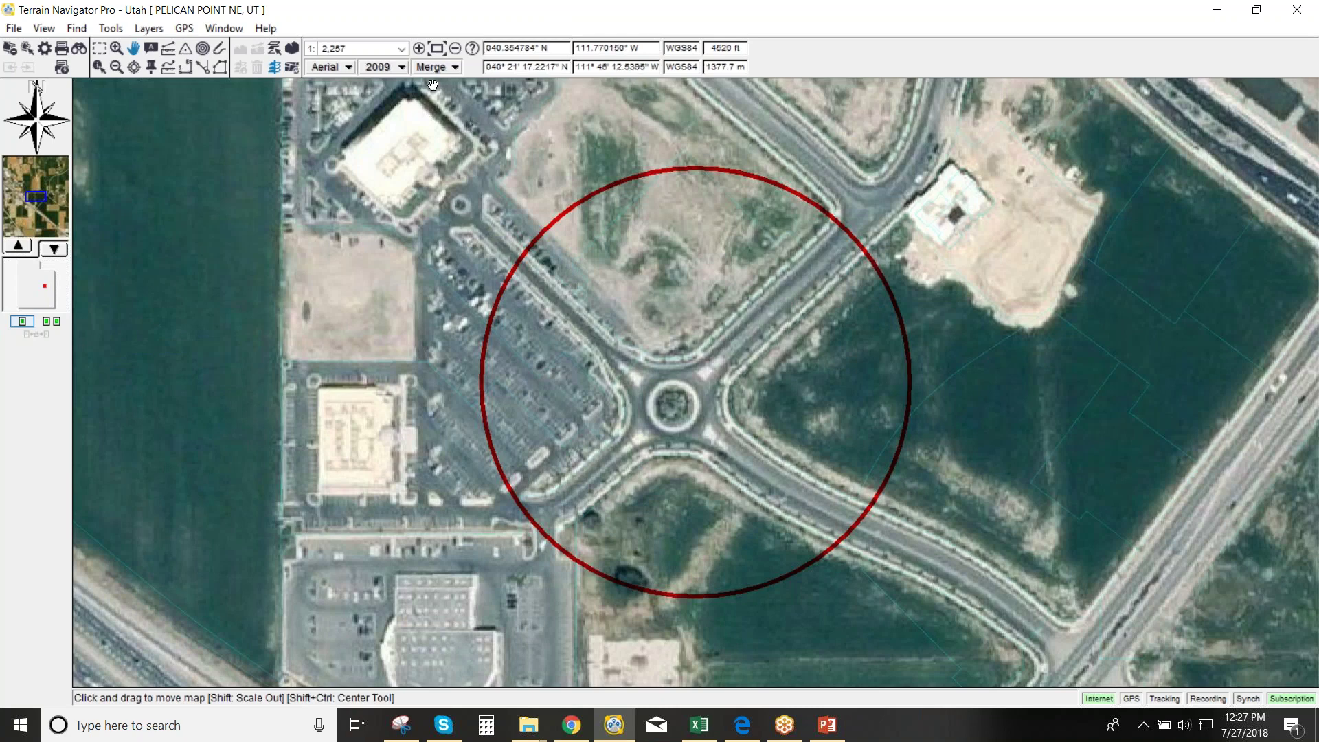
drag(473, 161, 527, 248)
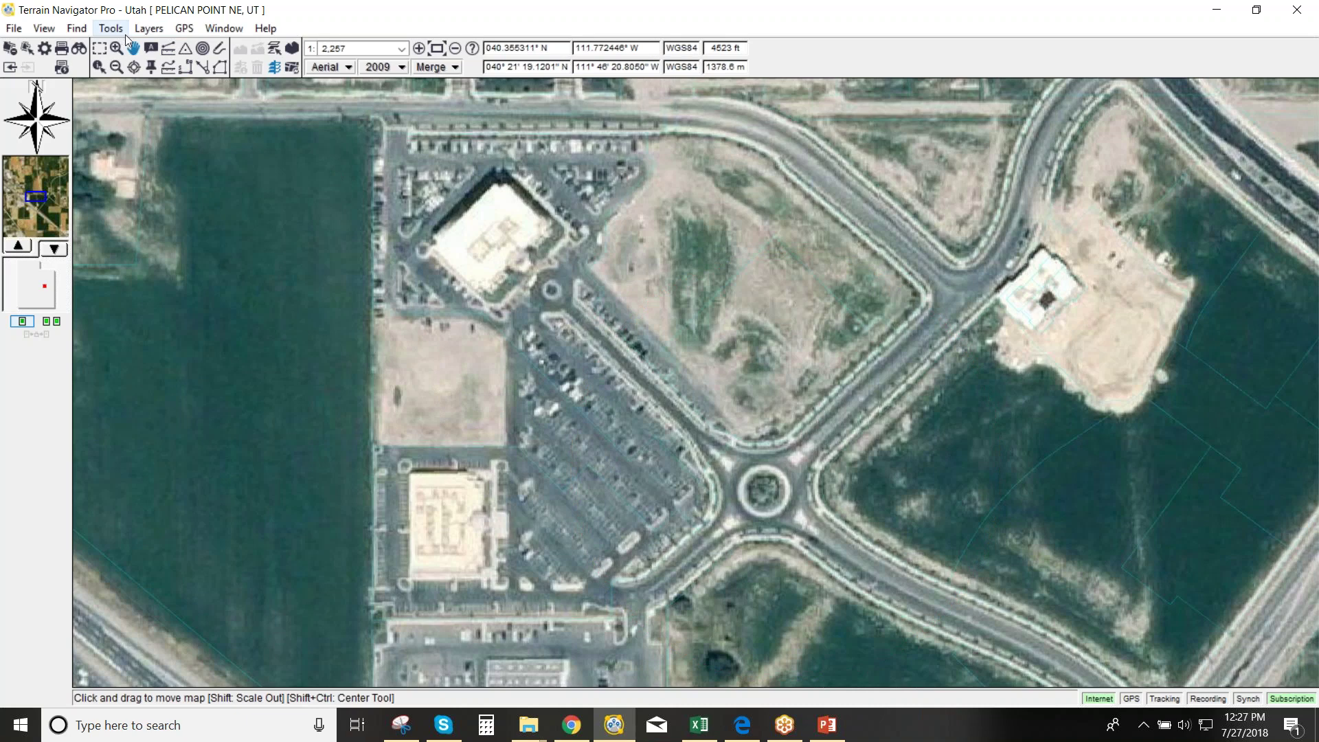
Import the West Grove Parkway JPG site plan from the temp folder as a custom map in the active project
click(149, 28)
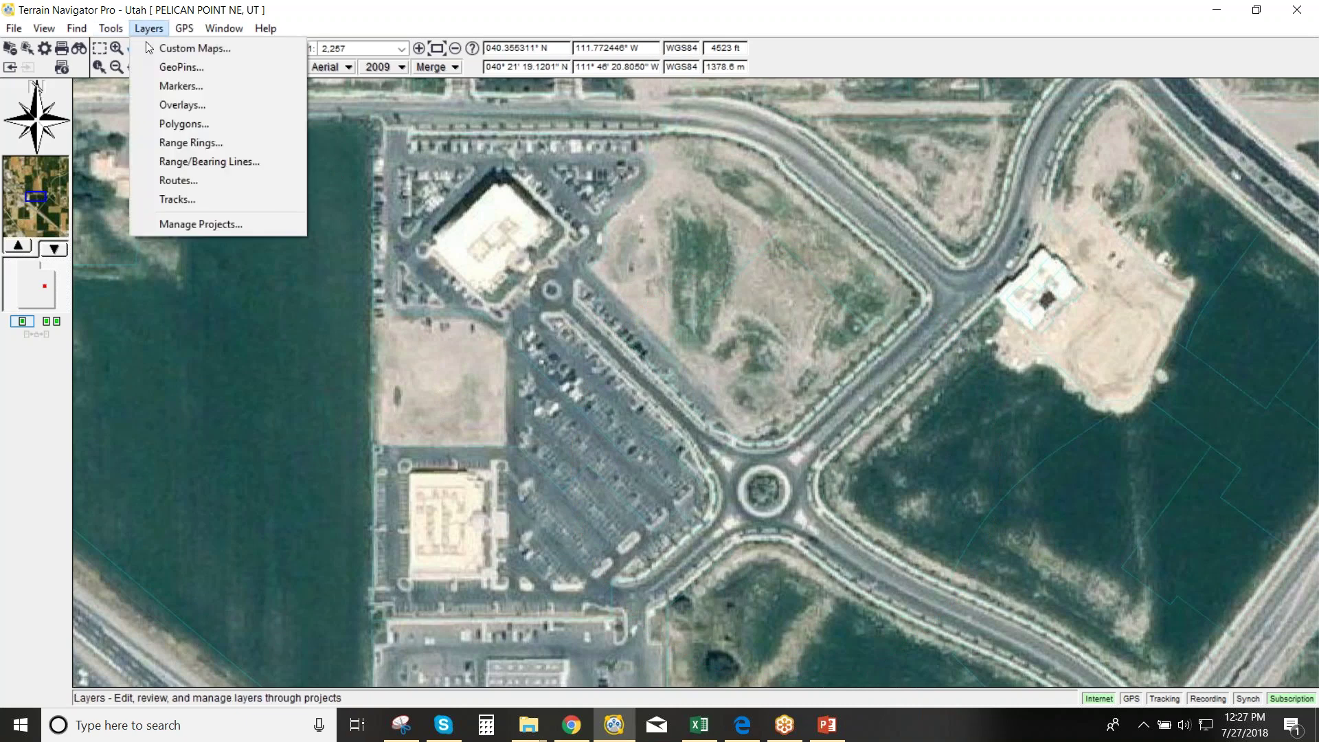
click(179, 47)
click(47, 217)
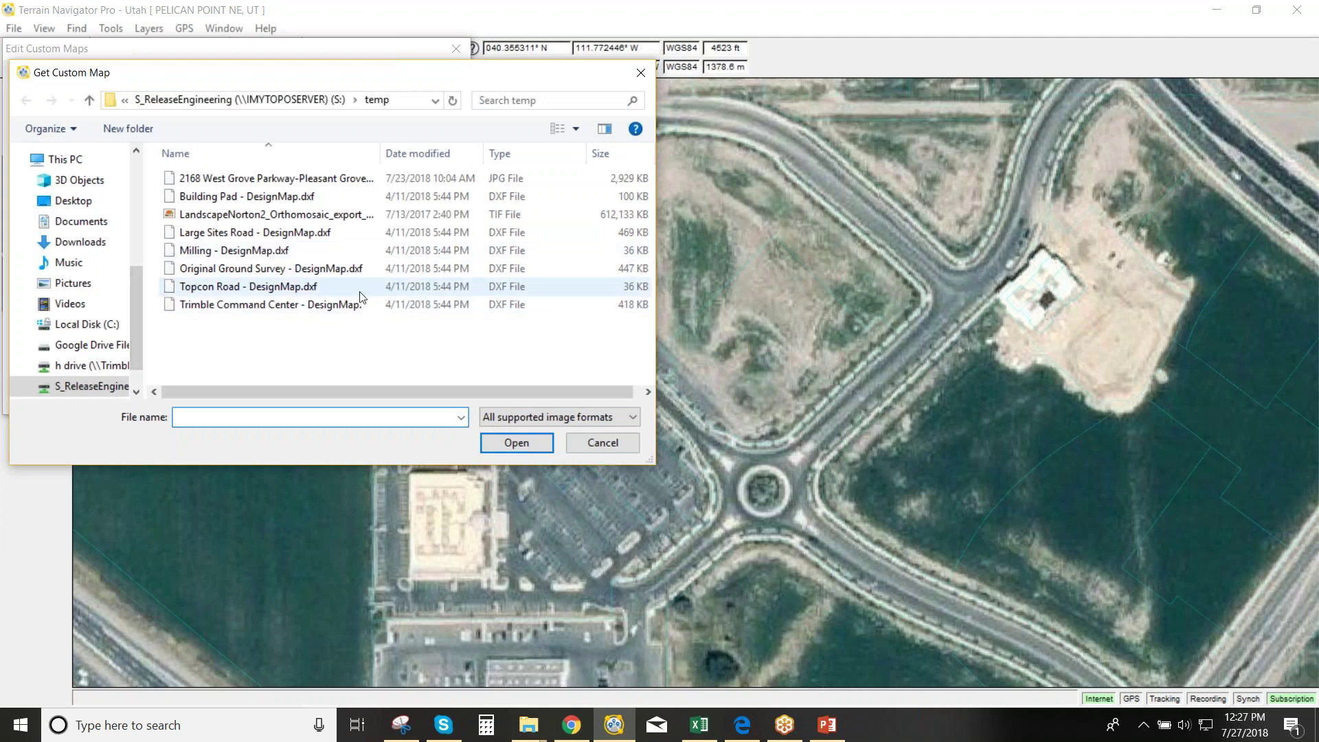
click(340, 181)
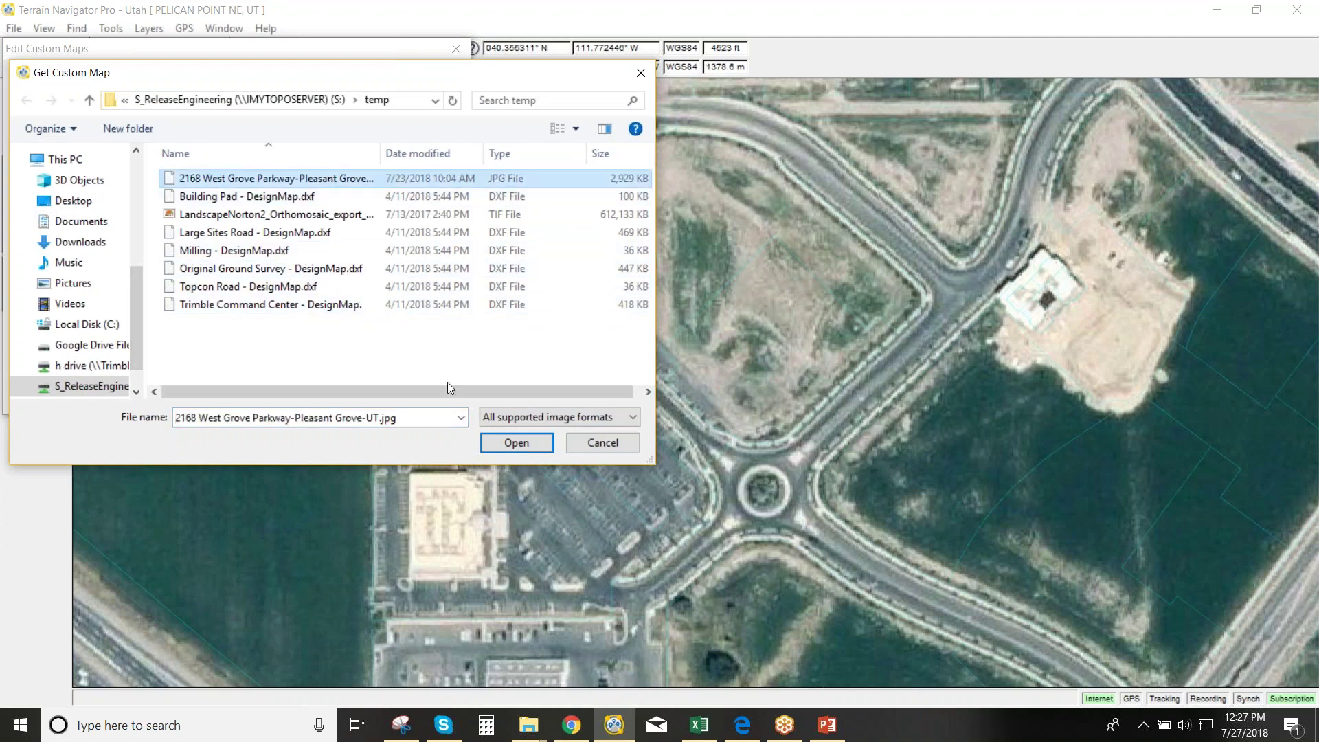
drag(383, 153, 432, 152)
click(572, 415)
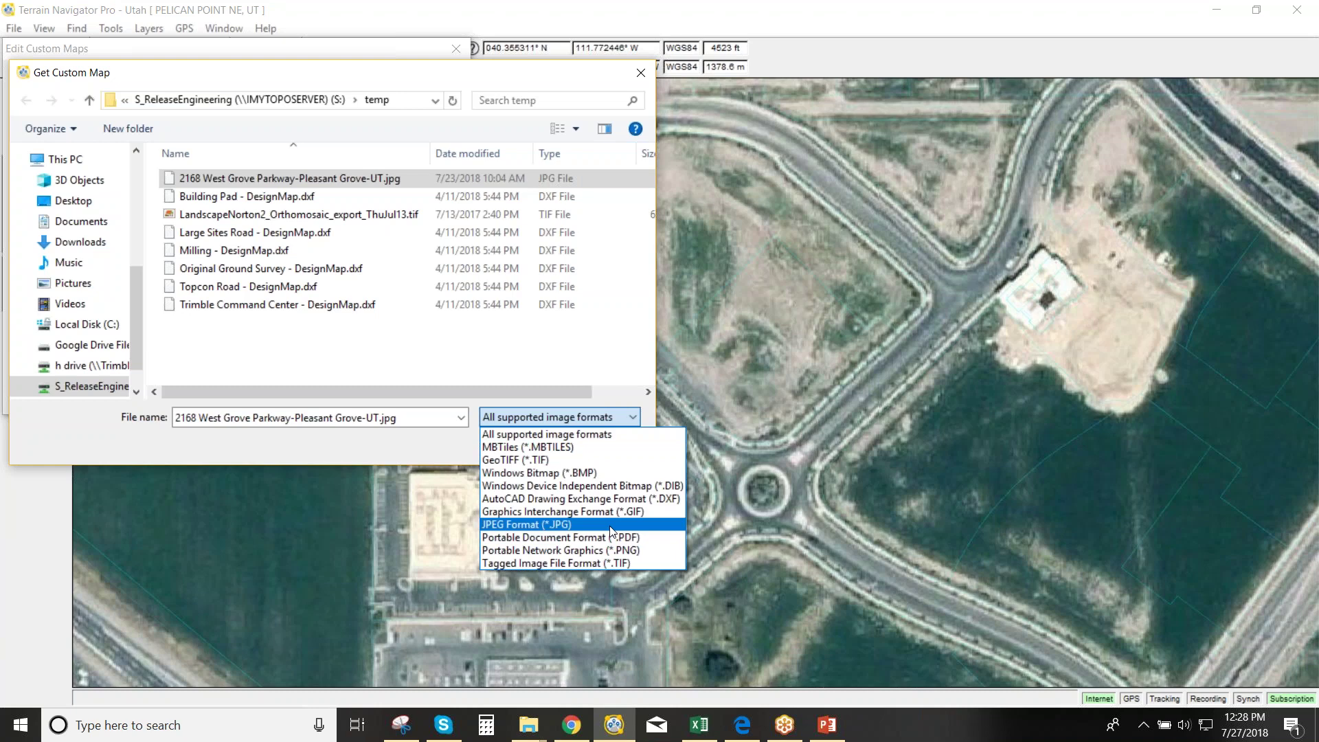
click(383, 191)
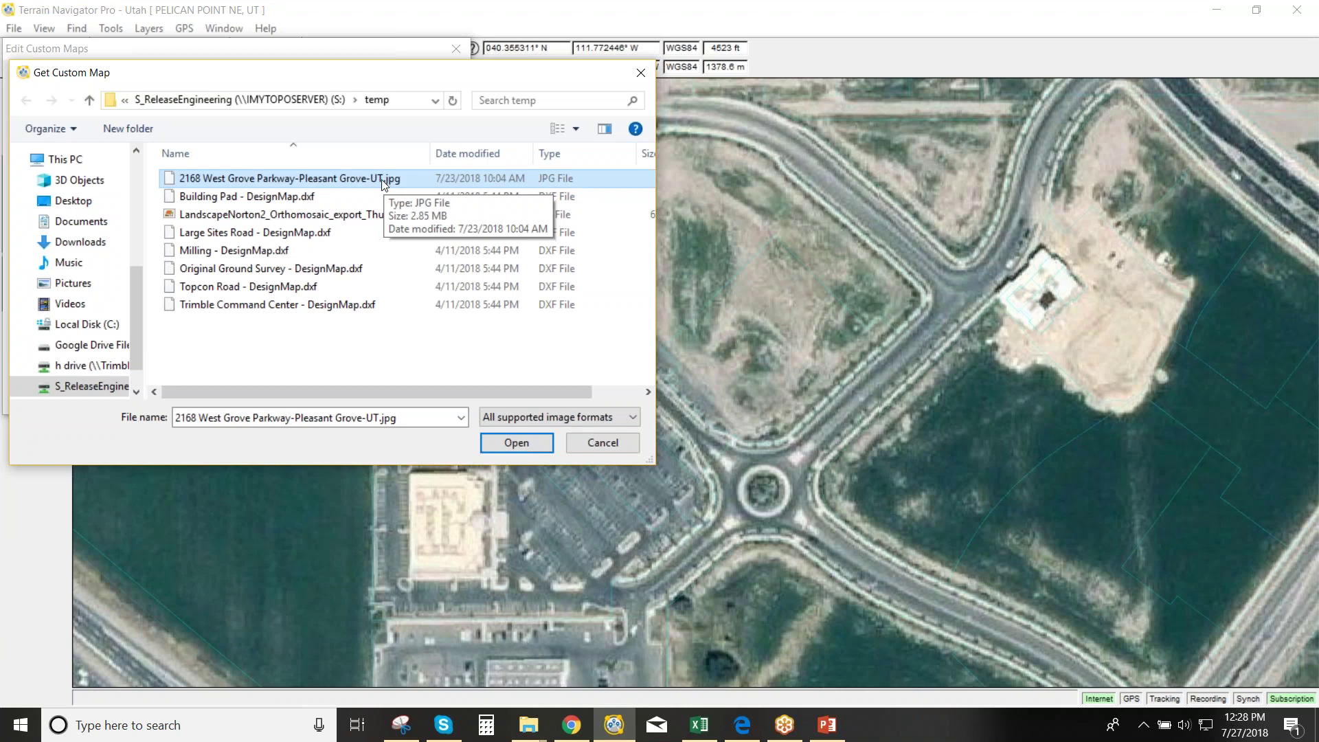
double_click(377, 183)
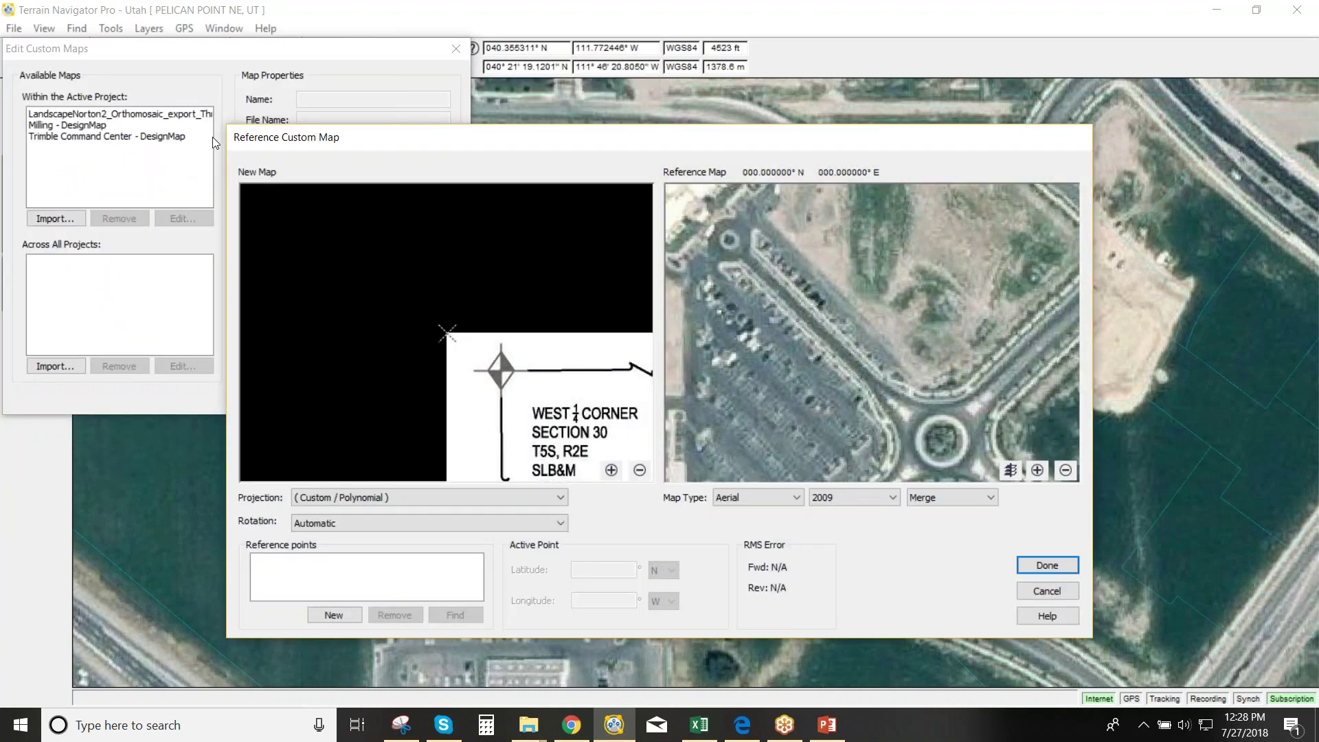
Enlarge the Reference Custom Map window and frame the same parking lot and roundabout area in both the new map and the reference map
drag(228, 125, 15, 7)
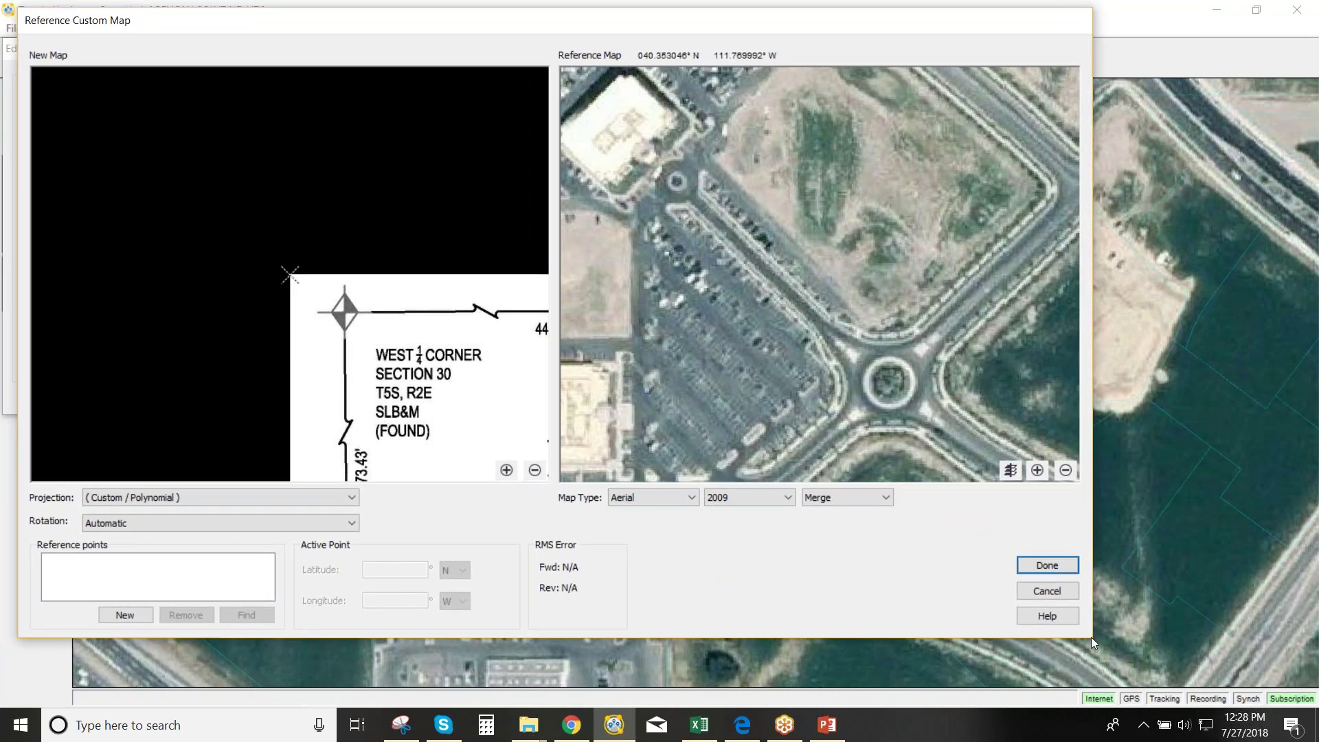
drag(1091, 639, 1307, 680)
drag(519, 379, 233, 219)
scroll(234, 219, down, 3)
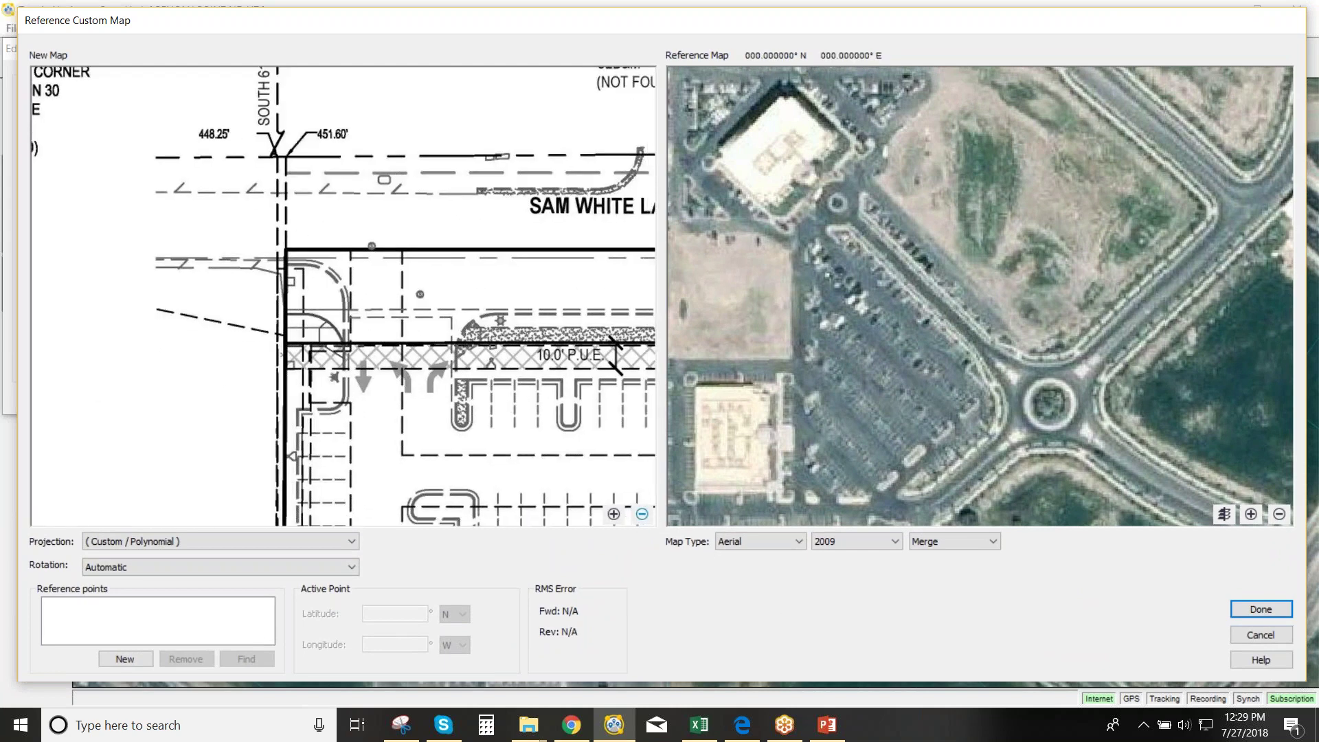
click(641, 515)
click(641, 515)
mouse_move(591, 508)
mouse_down()
mouse_move(398, 378)
mouse_move(371, 296)
mouse_move(386, 215)
mouse_up()
drag(481, 447, 323, 294)
mouse_move(371, 339)
mouse_down()
mouse_move(408, 469)
mouse_move(539, 492)
mouse_up()
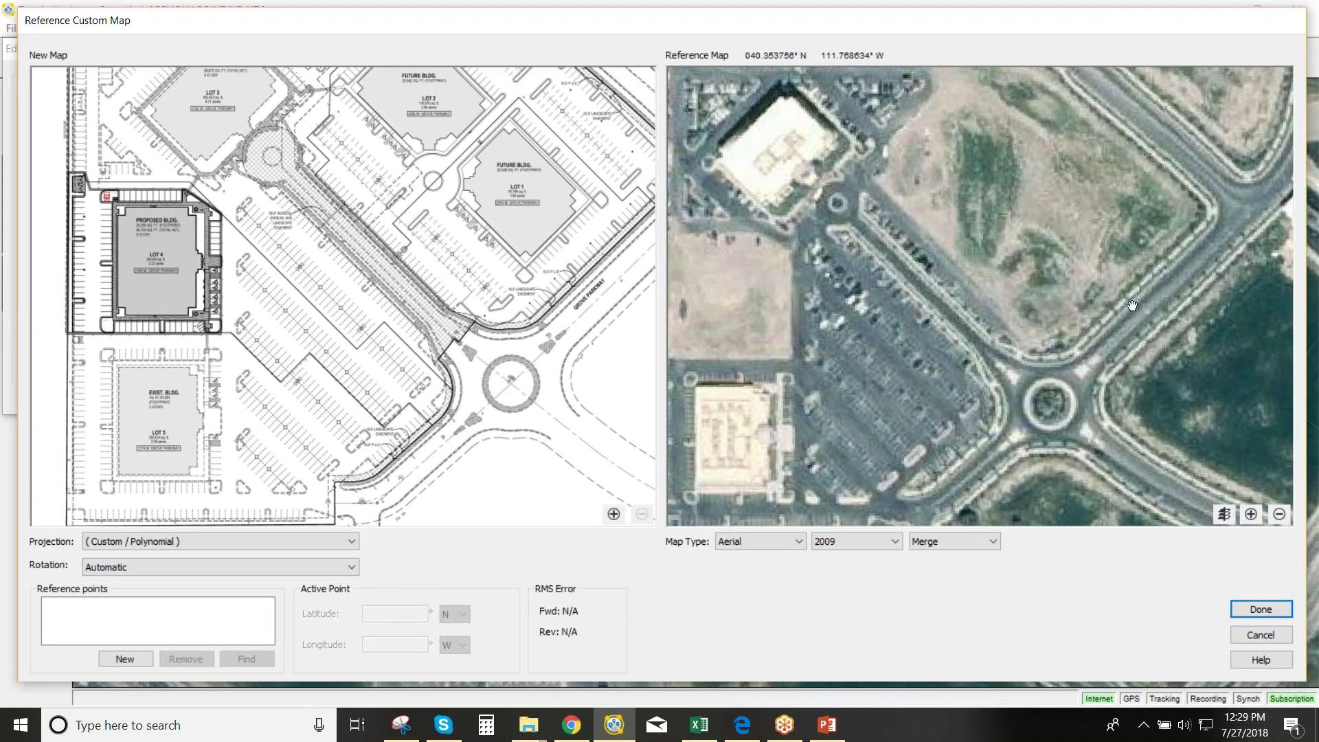
drag(979, 344, 1018, 353)
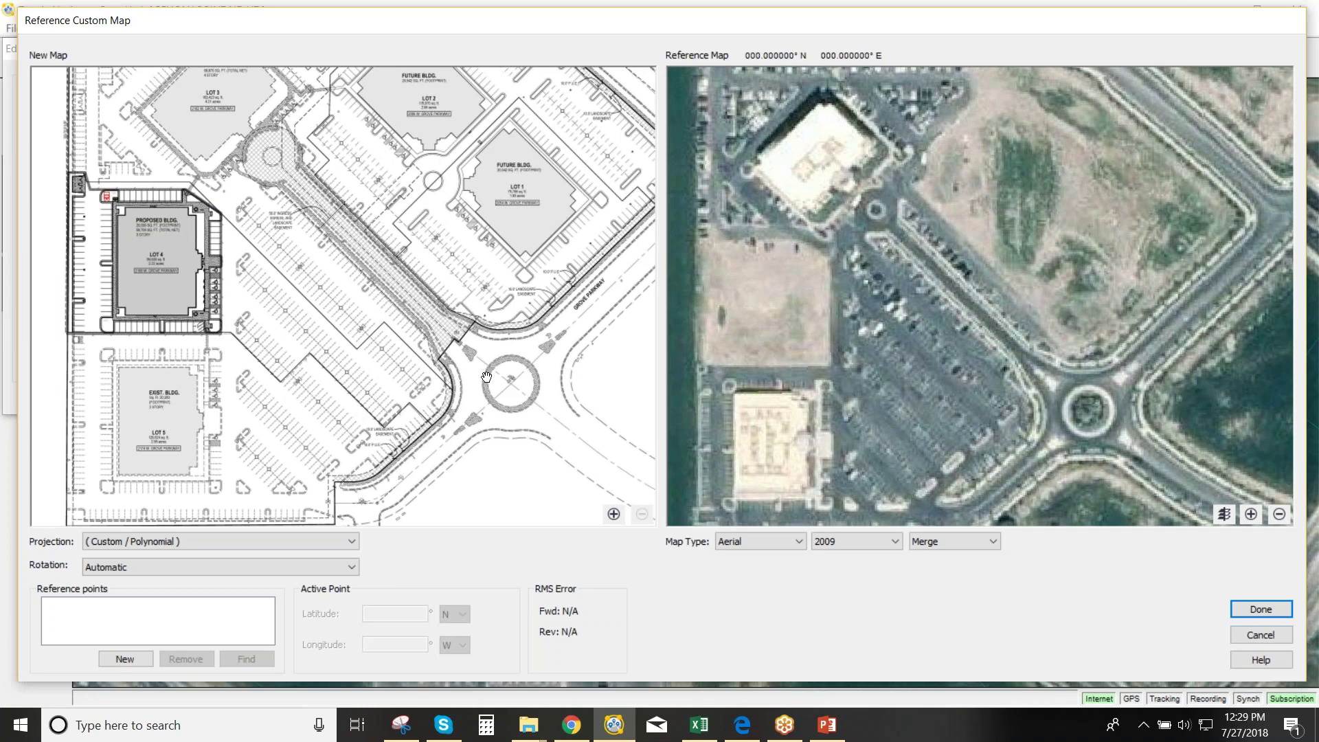
Add two reference points, matching the centres of the small parking circle and the large roundabout on the site plan and the aerial photo
click(284, 274)
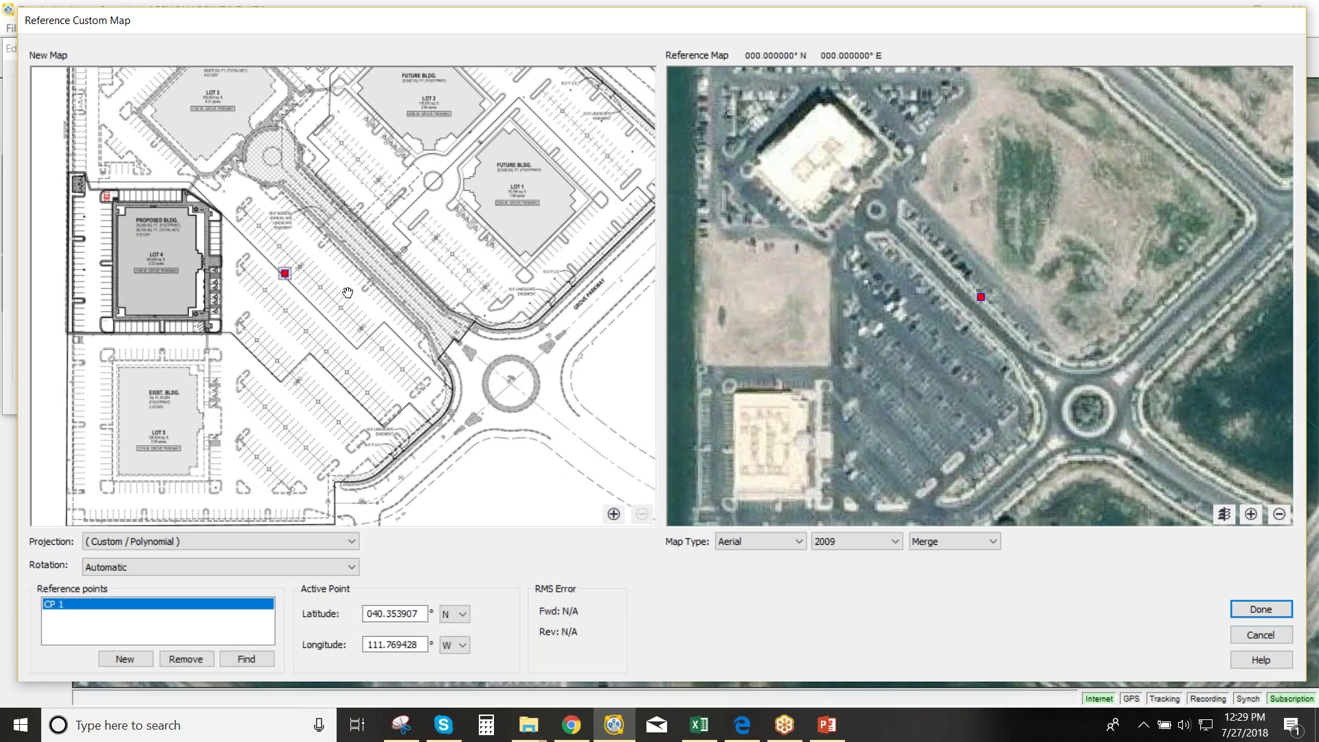
drag(284, 273, 274, 157)
mouse_move(981, 295)
mouse_down()
mouse_move(883, 258)
mouse_move(872, 217)
mouse_up()
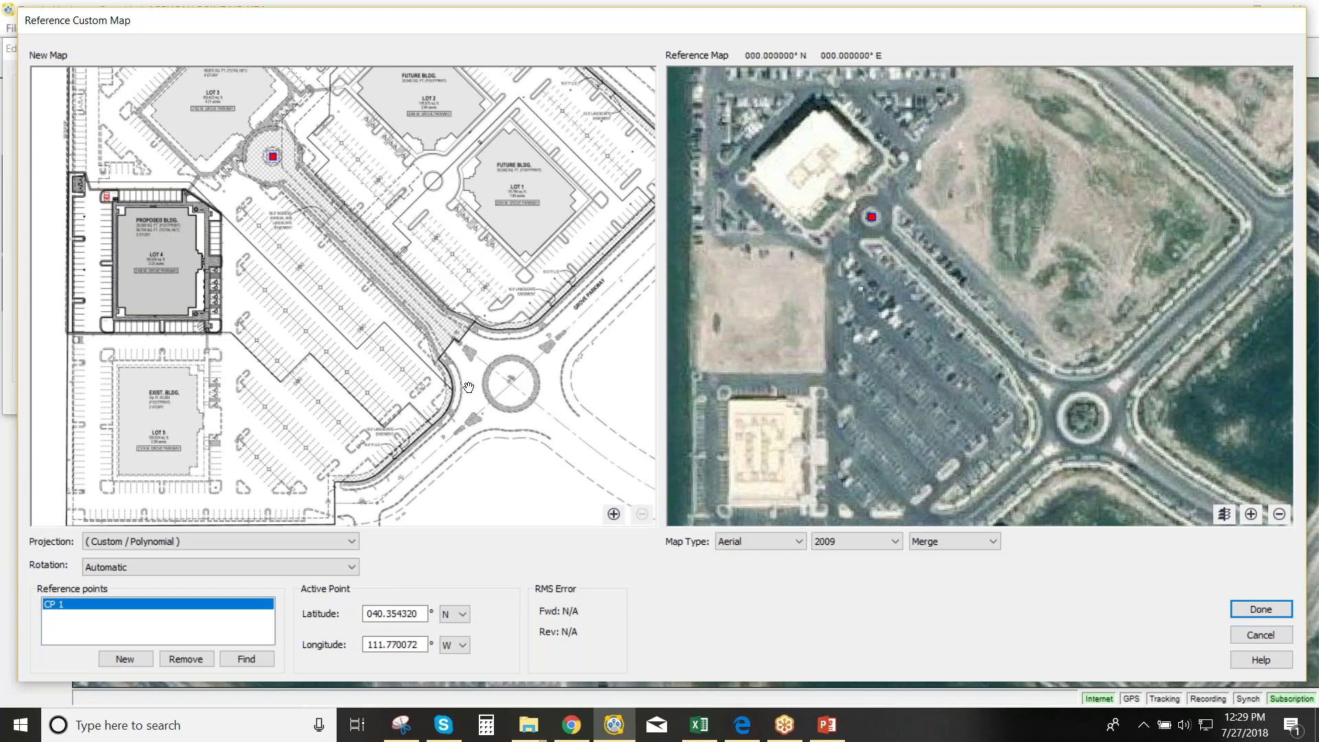
click(512, 383)
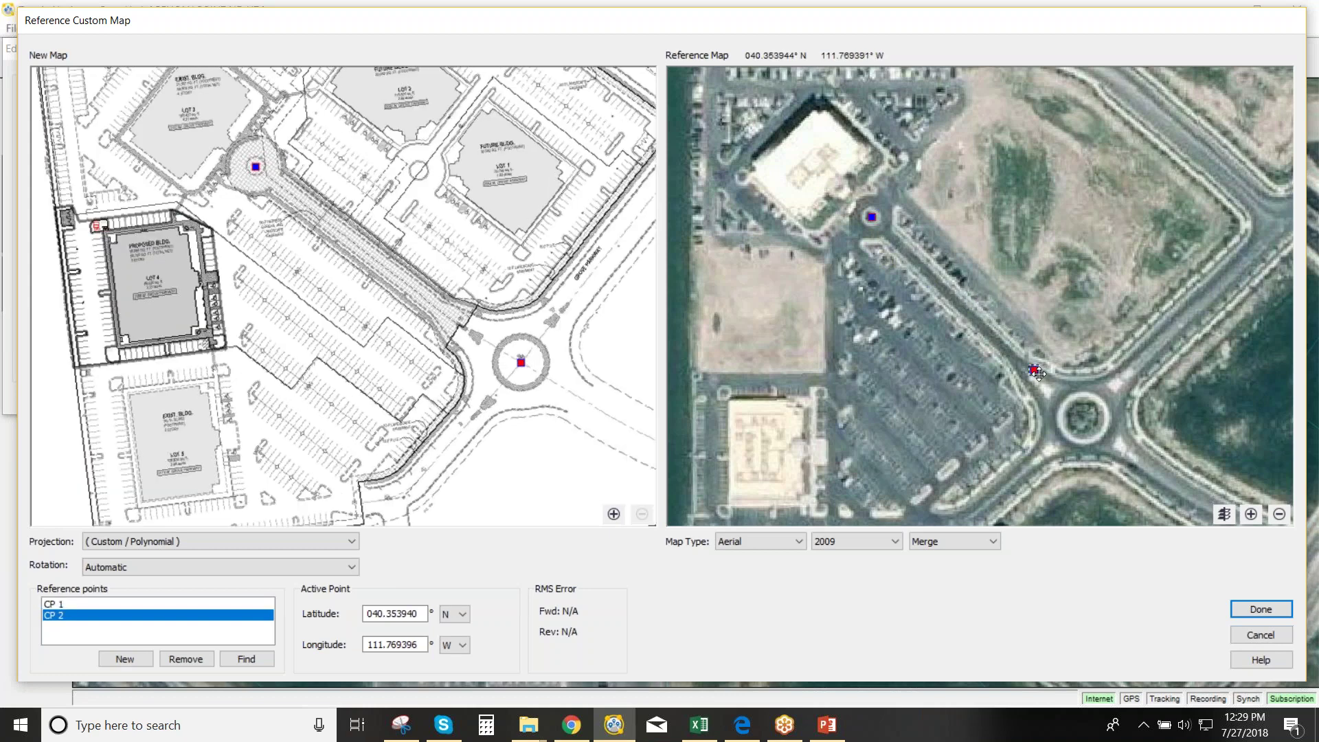
click(1082, 418)
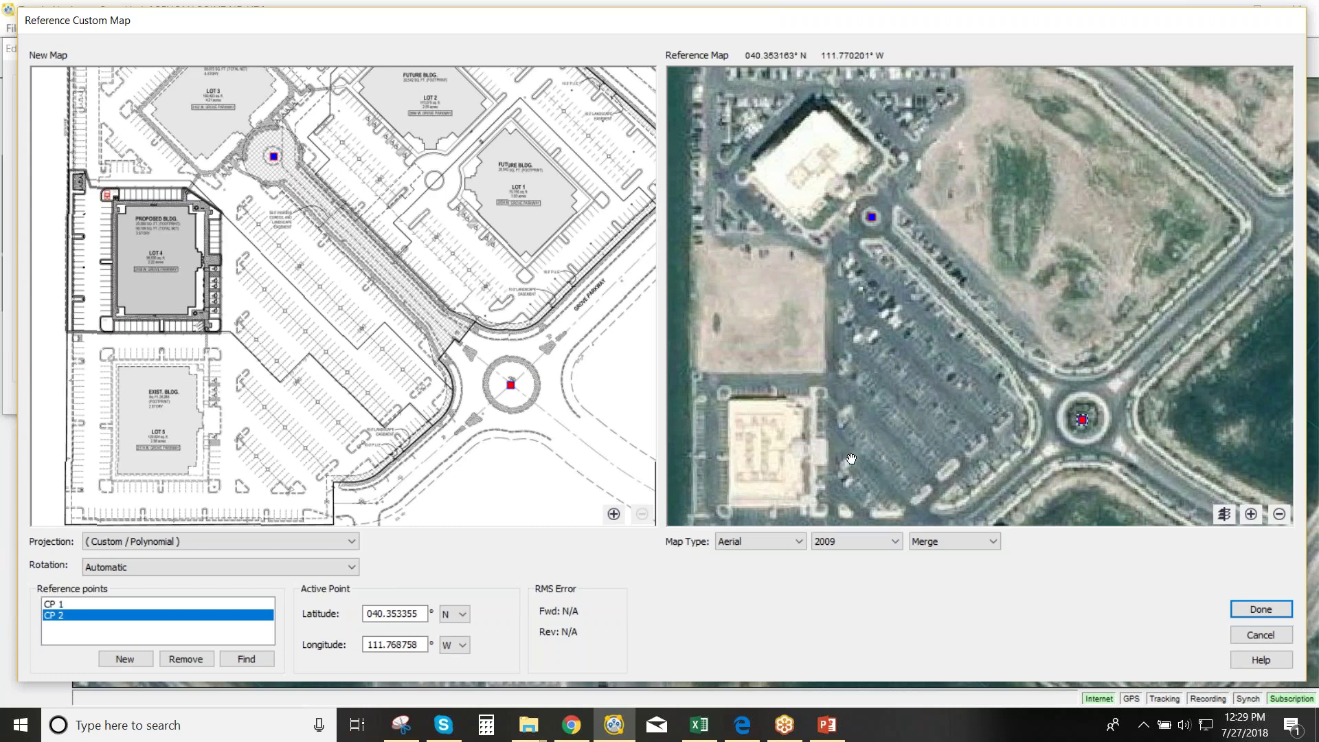
Add a third reference point at the driveway corner south of the parking lot, matched on both maps
drag(360, 520, 407, 455)
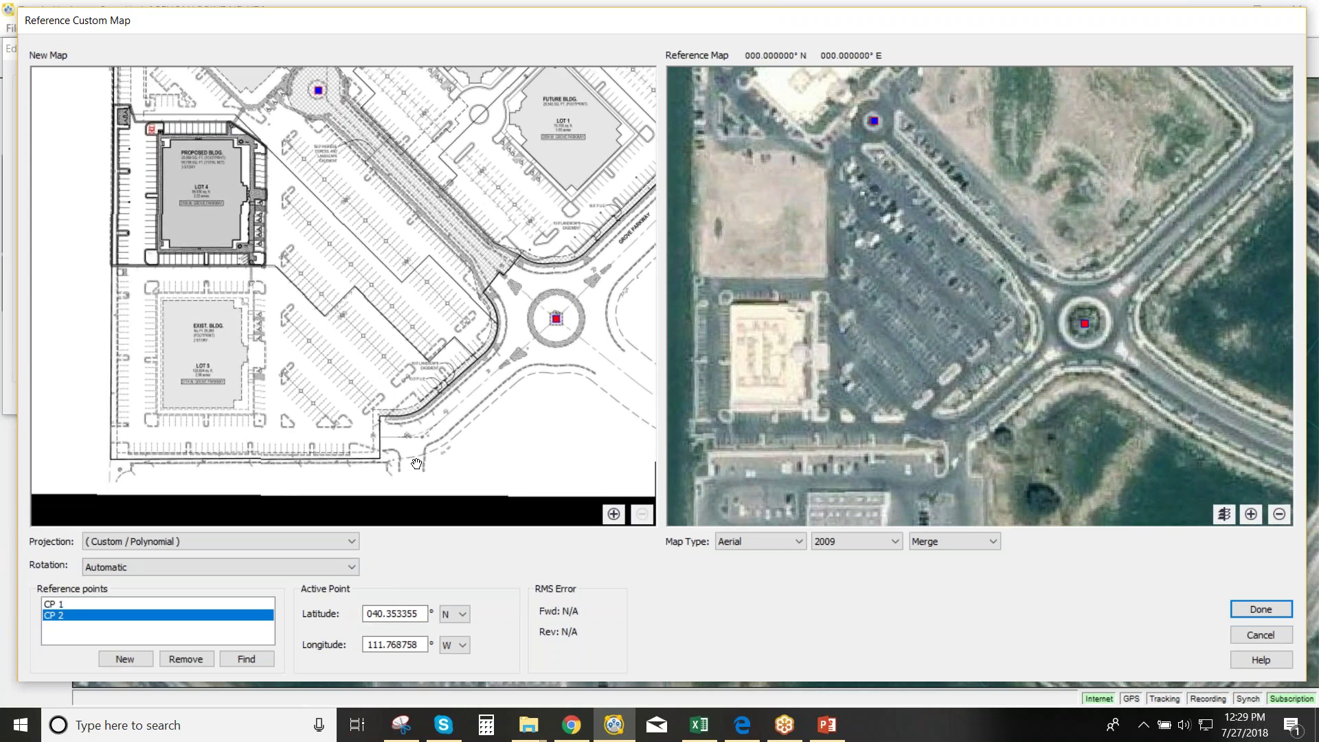
click(398, 452)
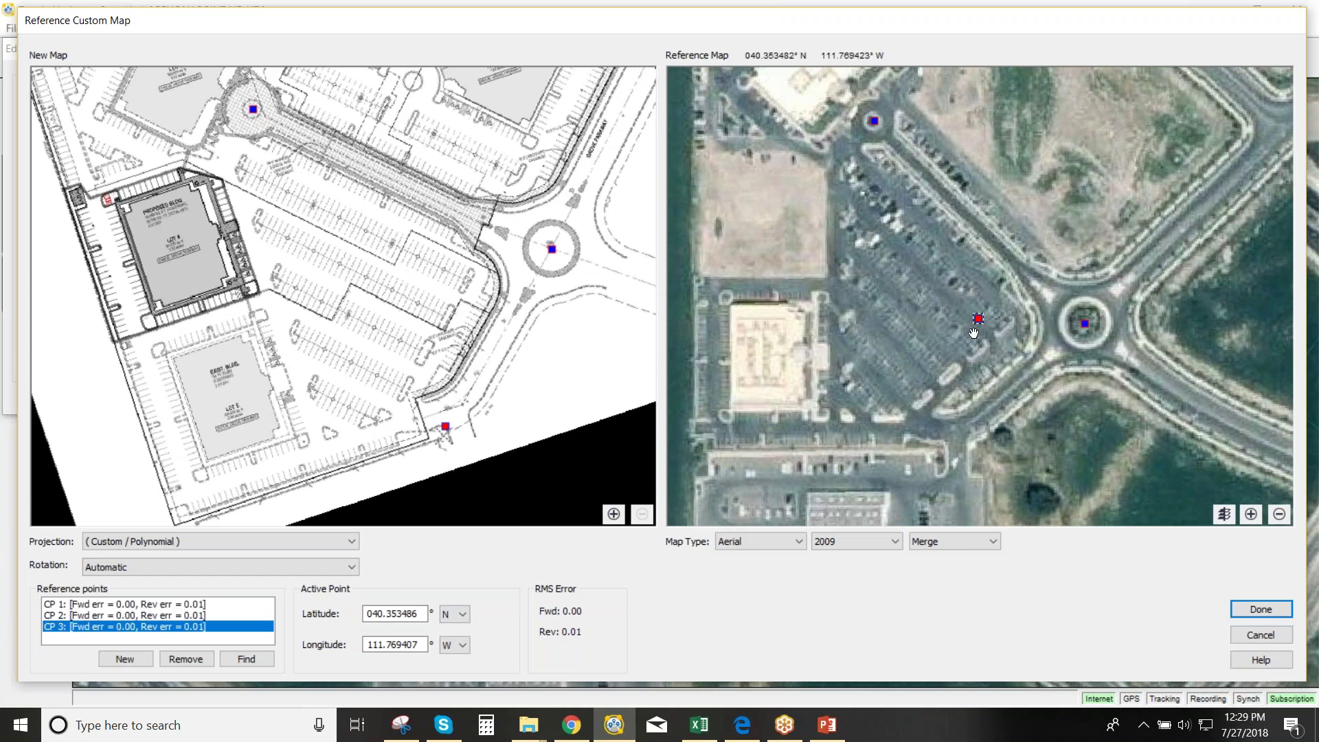
click(943, 447)
Add a fourth reference point at the inner curb corner of the road junction northeast of the site, matched on both maps
drag(624, 214, 583, 290)
click(583, 290)
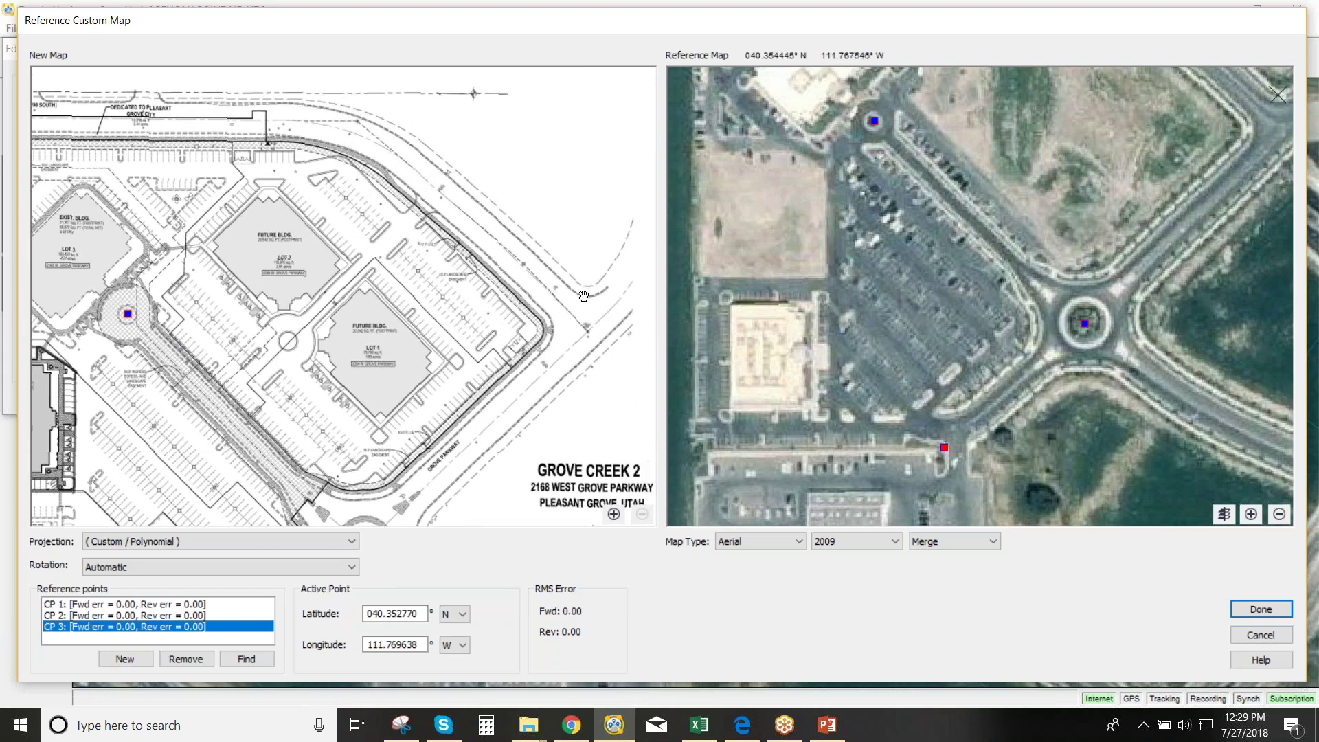
drag(1229, 103, 1088, 235)
click(1138, 229)
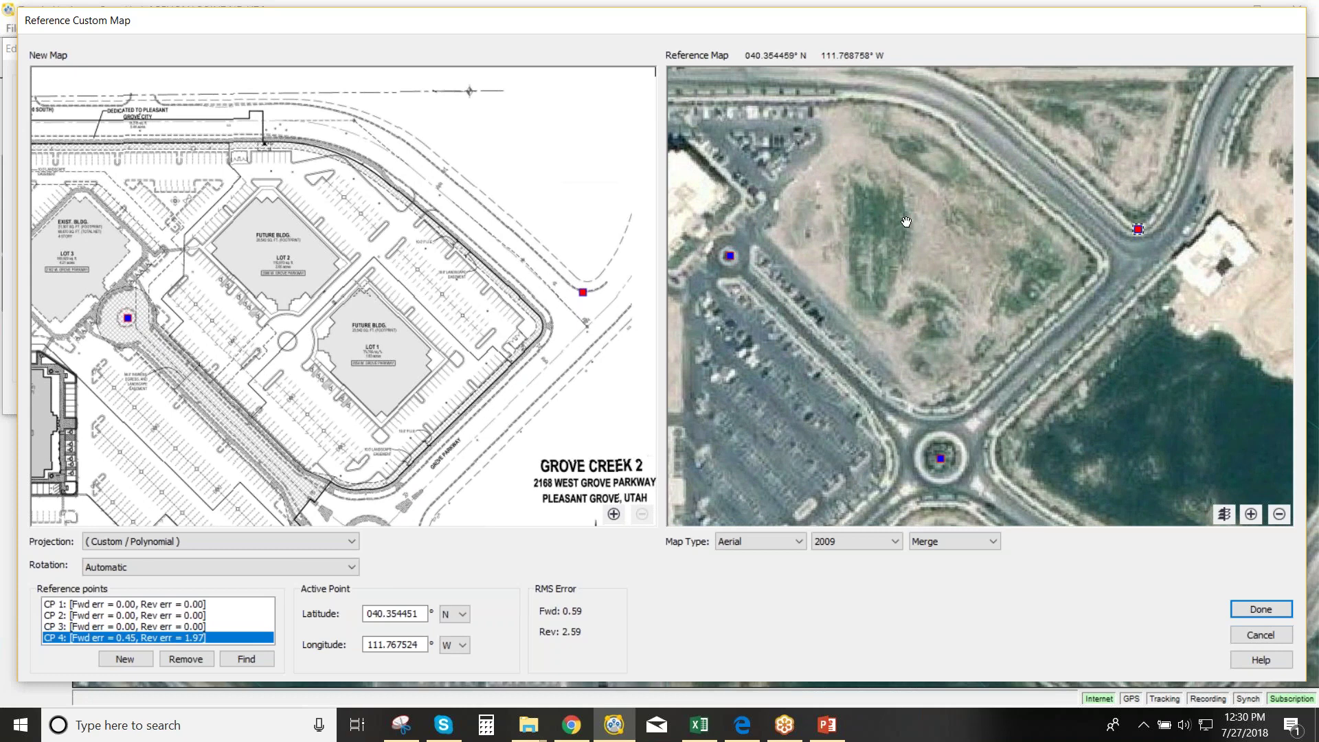
Add a fifth reference point at the site's northwest corner, fine-tune it on the aerial photo, and finish referencing the custom map
drag(779, 152, 861, 244)
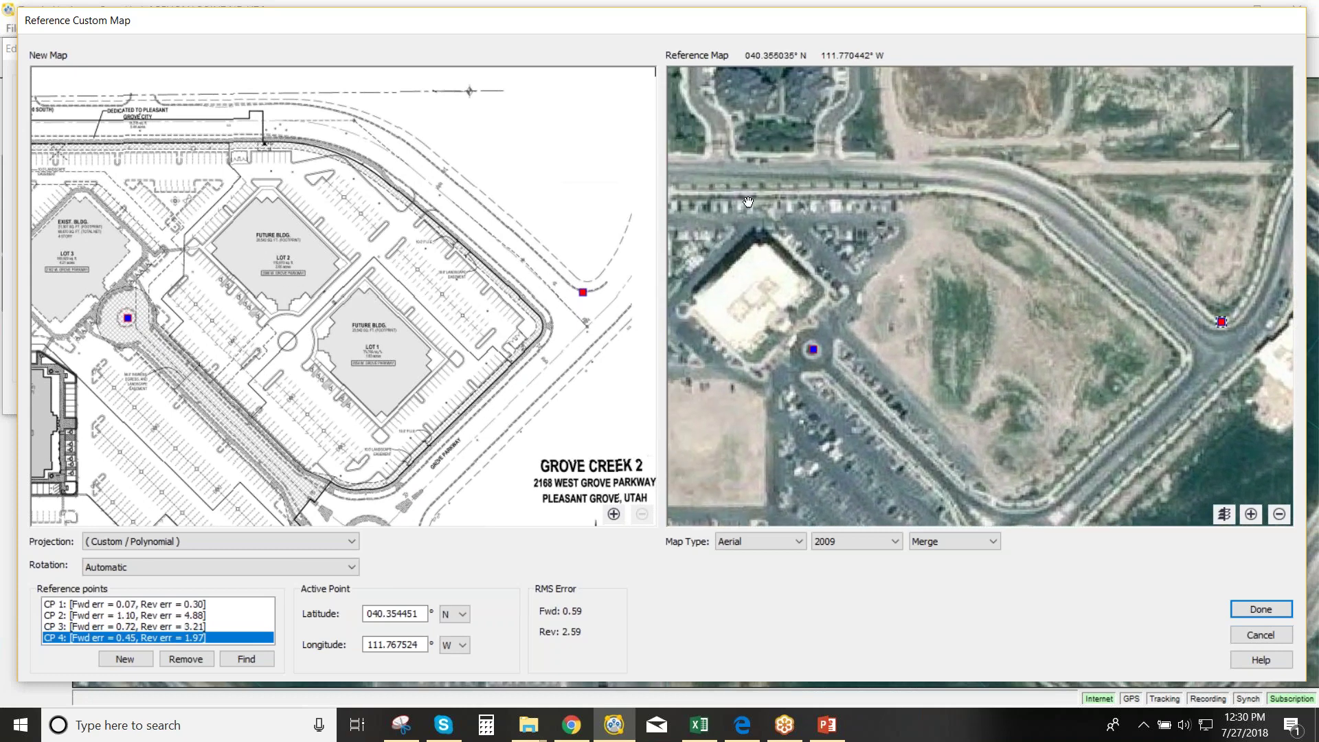
mouse_move(282, 281)
mouse_down()
mouse_move(450, 320)
mouse_move(558, 311)
mouse_up()
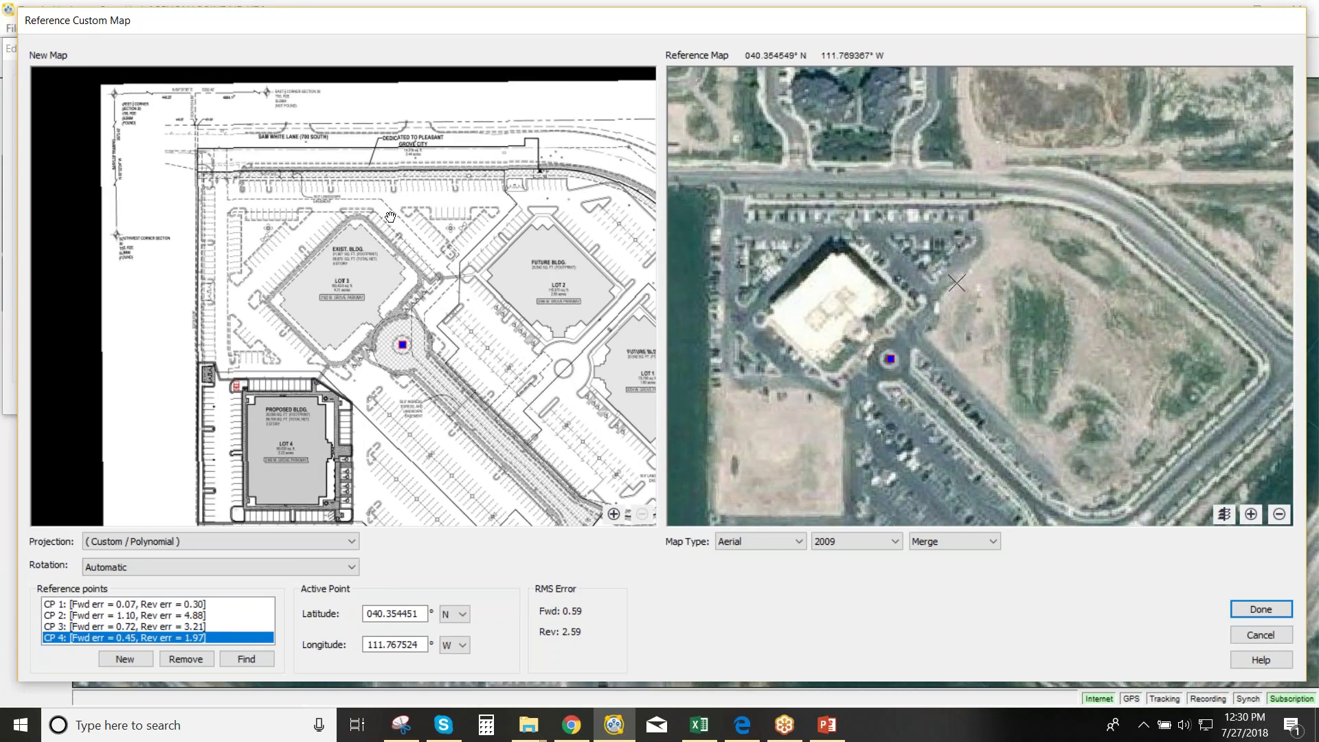
click(206, 153)
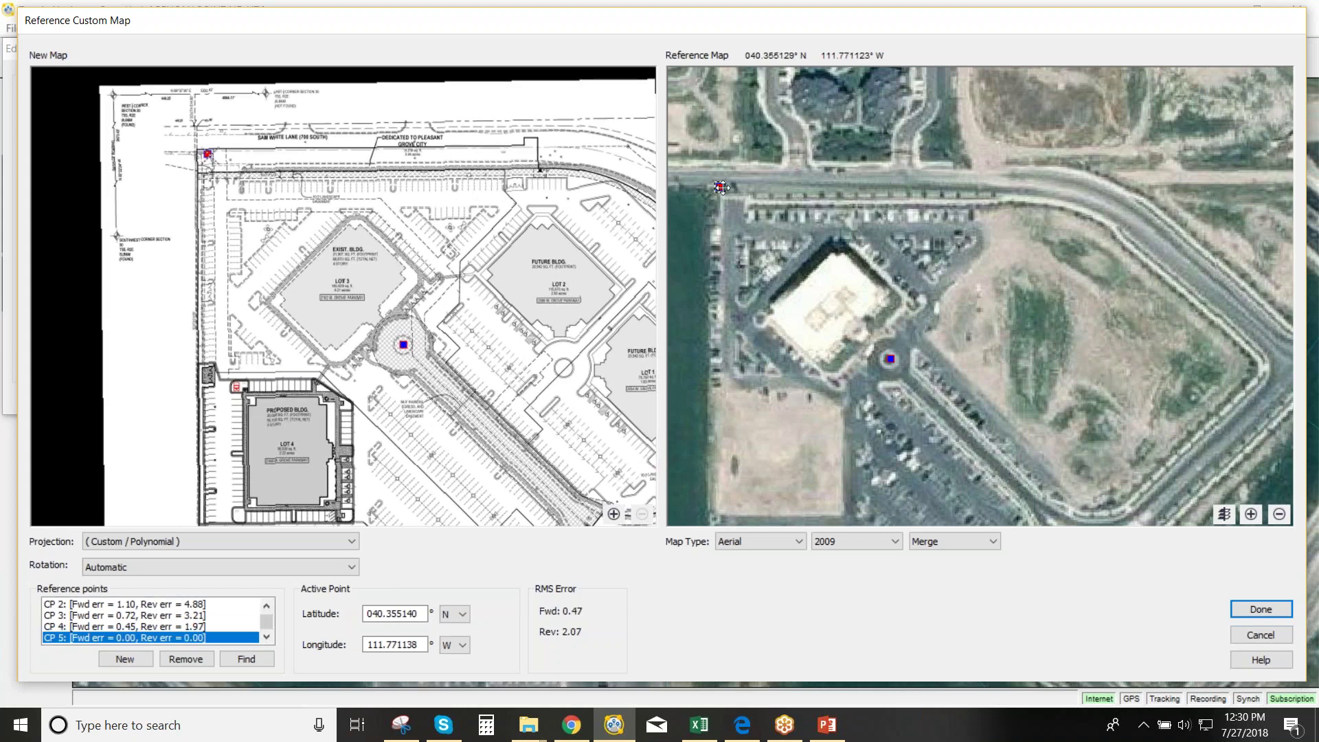
click(1251, 515)
drag(670, 251, 963, 360)
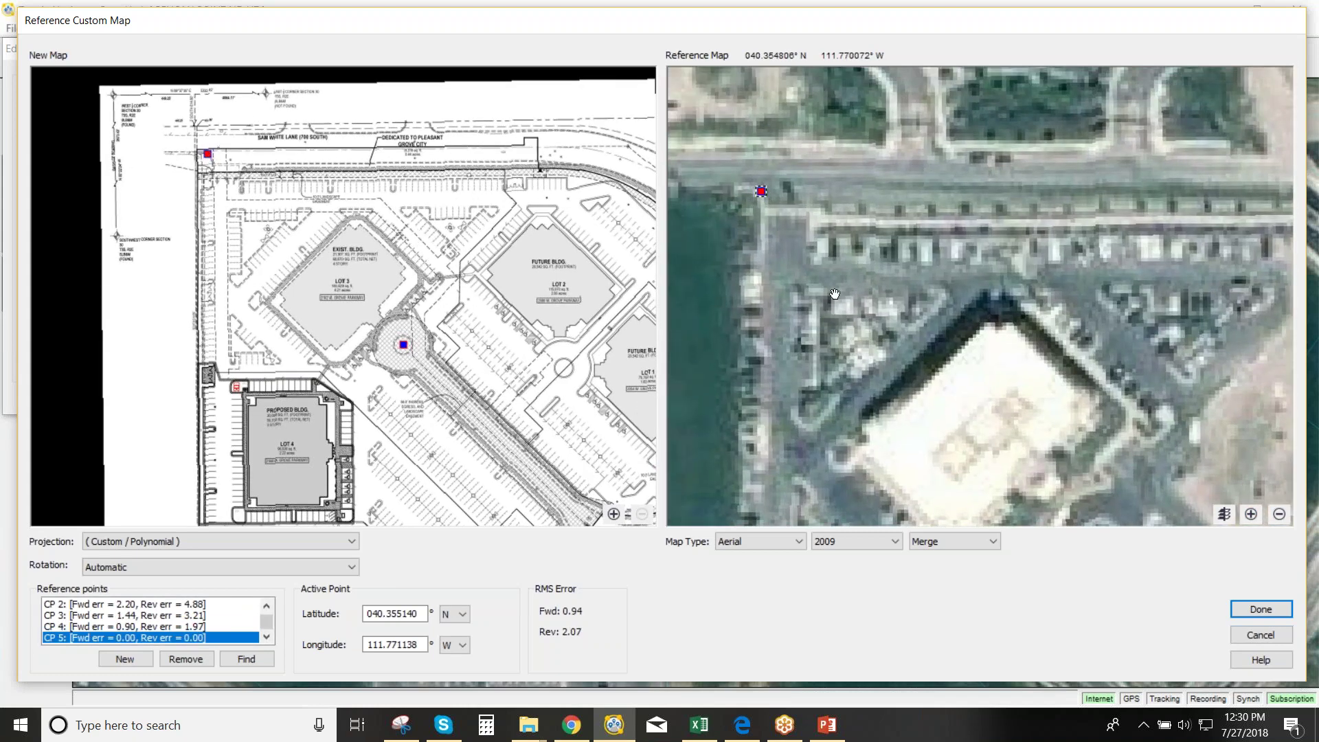
click(758, 191)
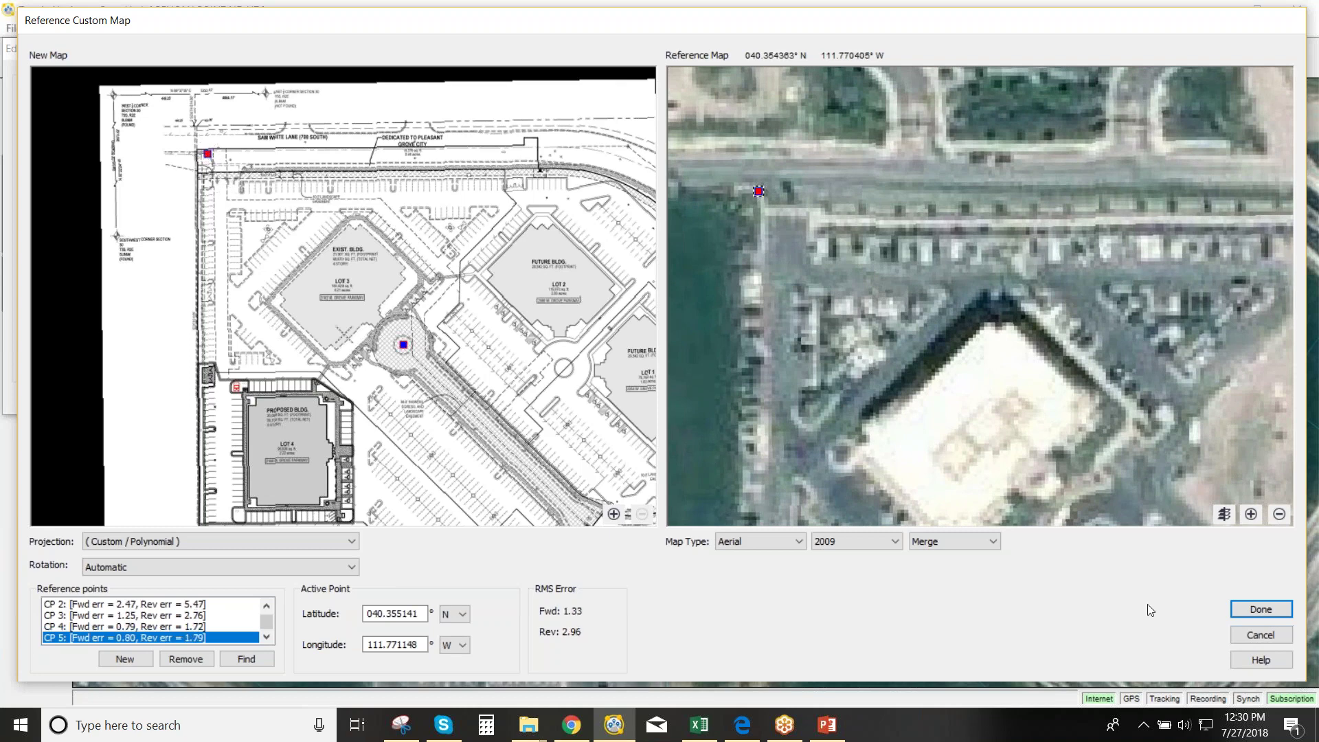
click(1261, 609)
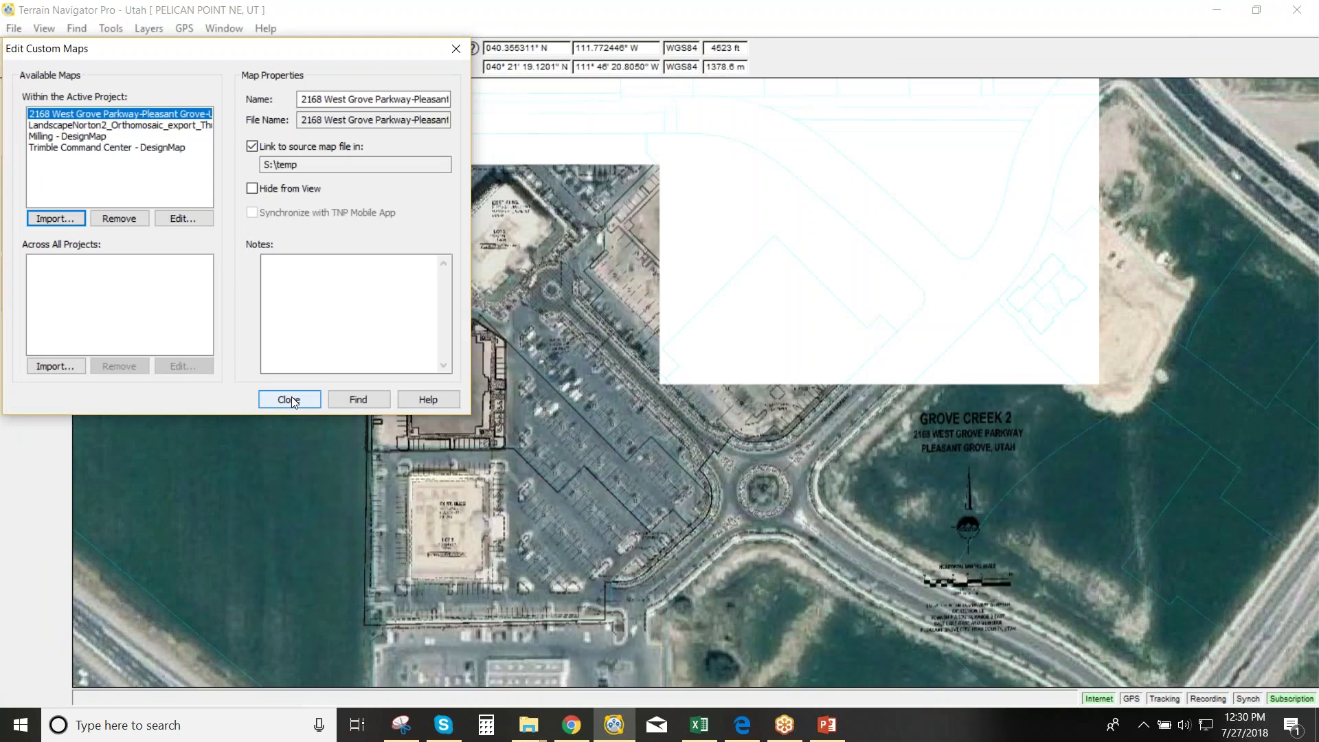
click(291, 397)
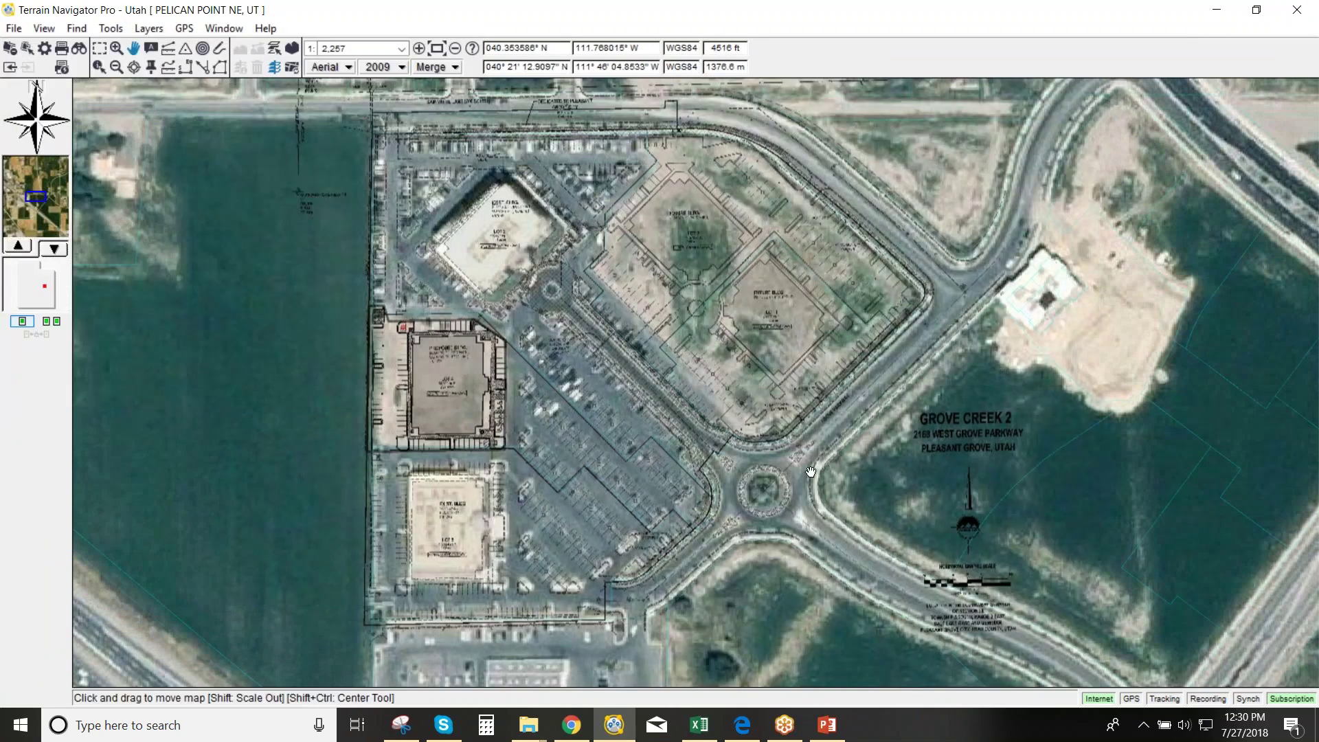
Switch the aerial base map to the 2016 edition and view the Lot 4 and Lot 5 buildings under the site plan at 1:564
mouse_move(506, 458)
click(419, 48)
drag(231, 336, 428, 229)
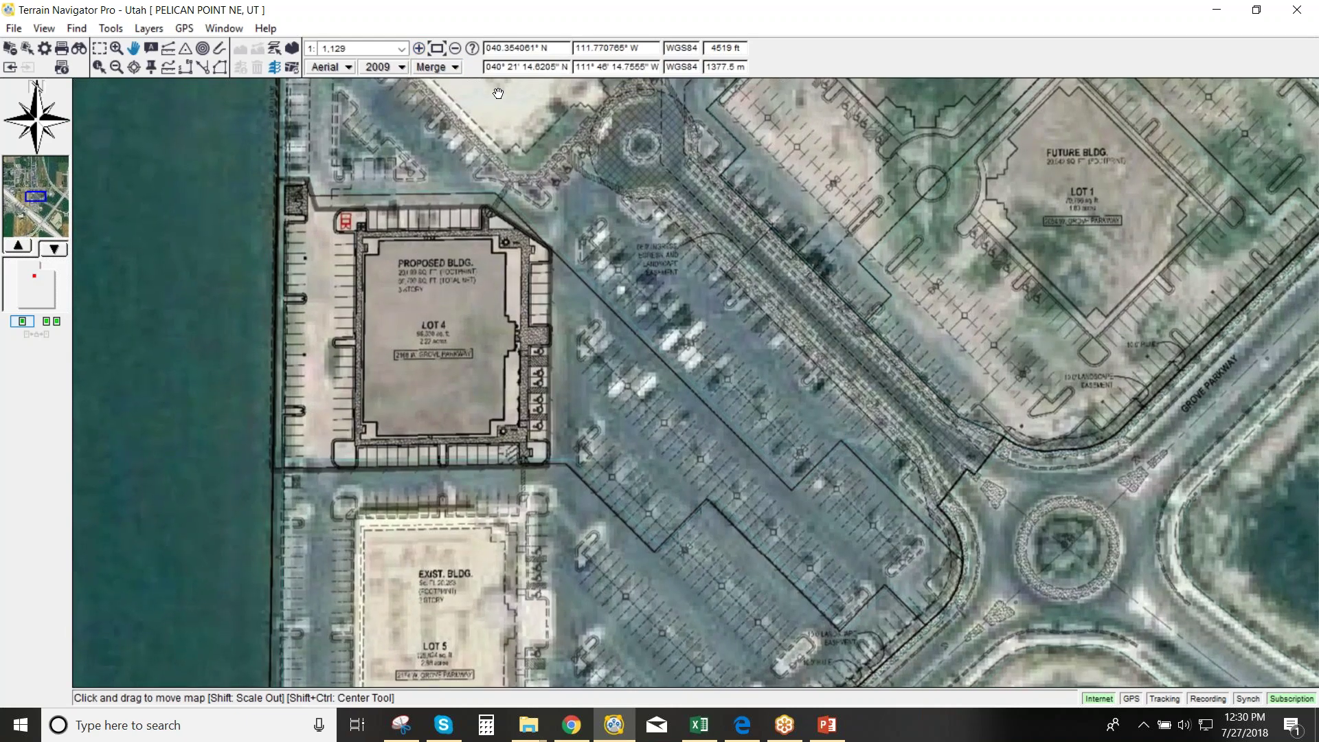
click(420, 54)
drag(428, 283, 660, 378)
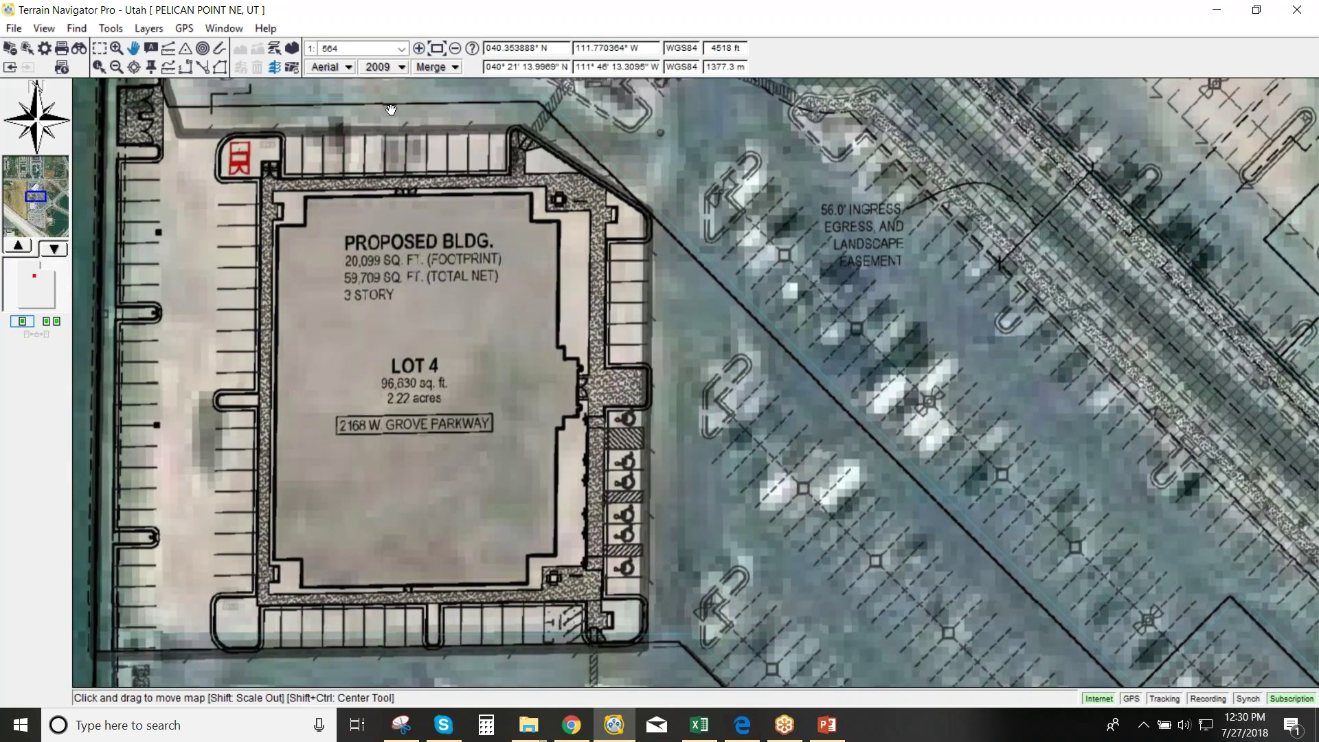
click(402, 67)
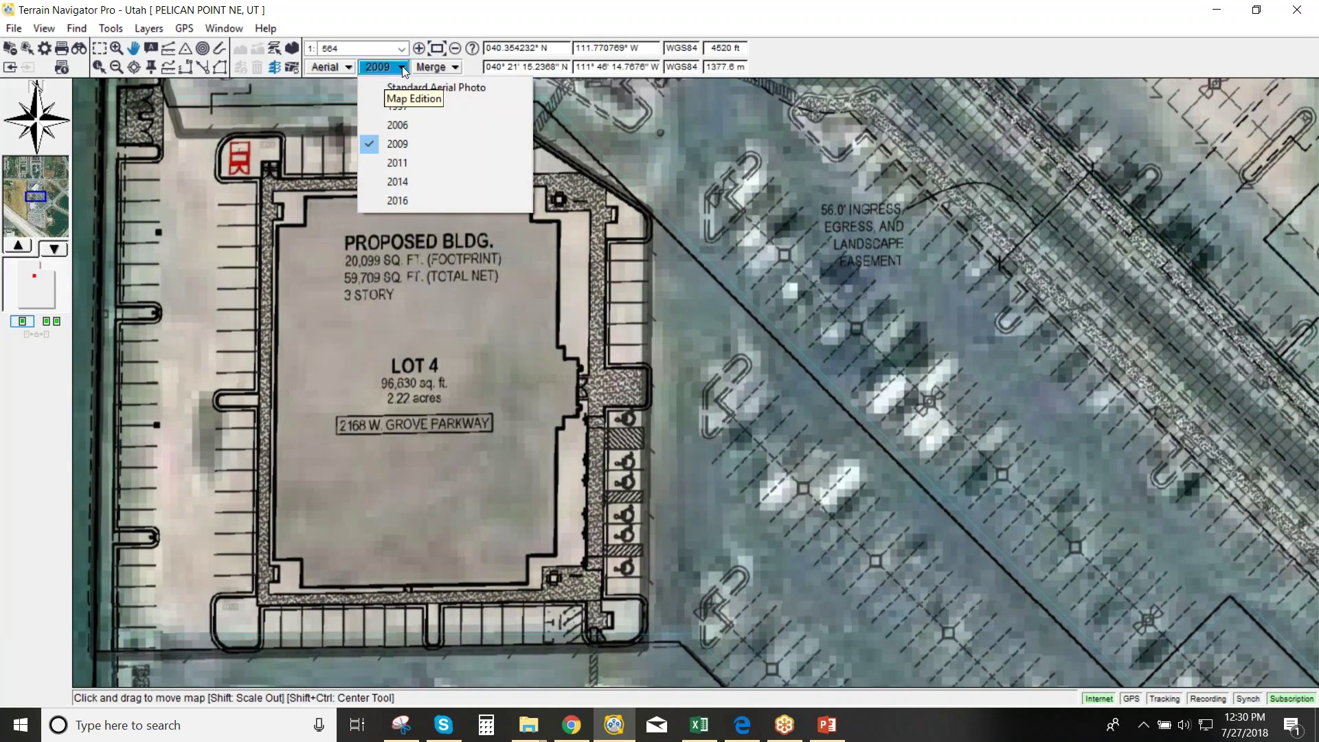
click(408, 201)
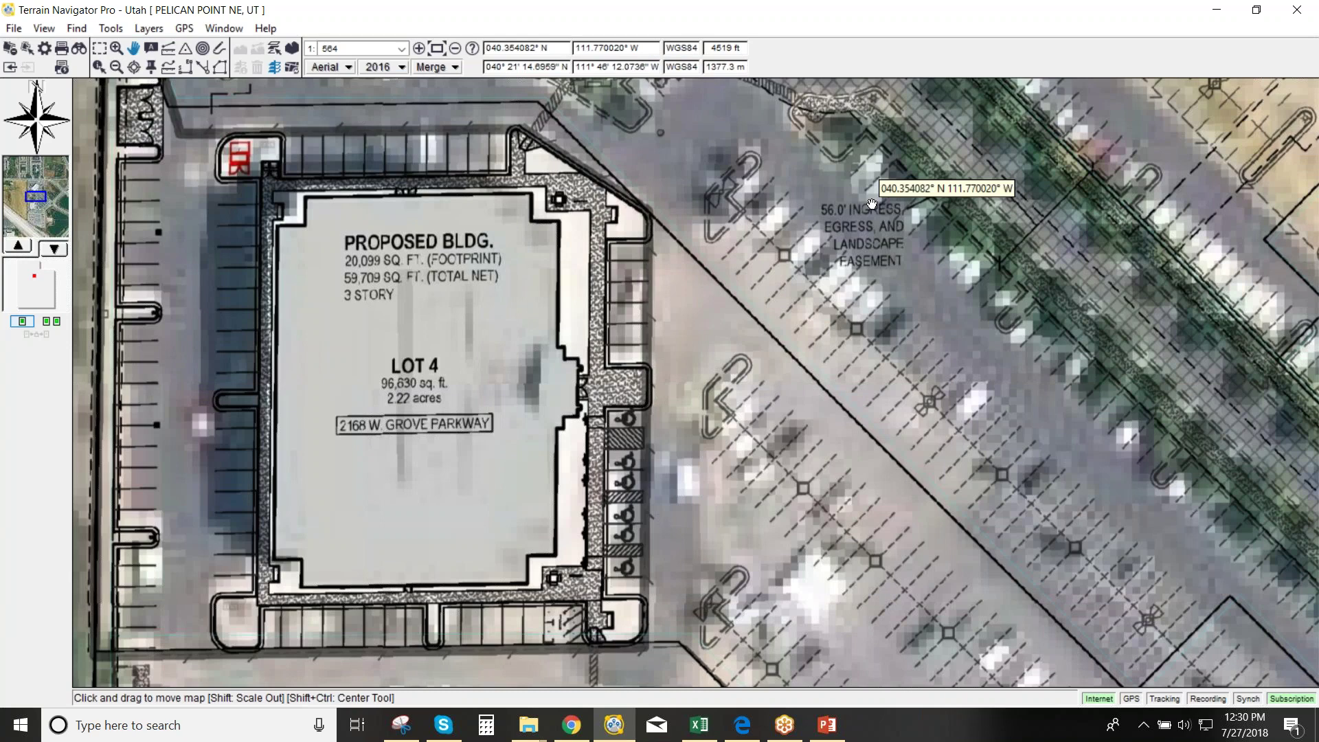
drag(871, 204, 839, 230)
click(149, 28)
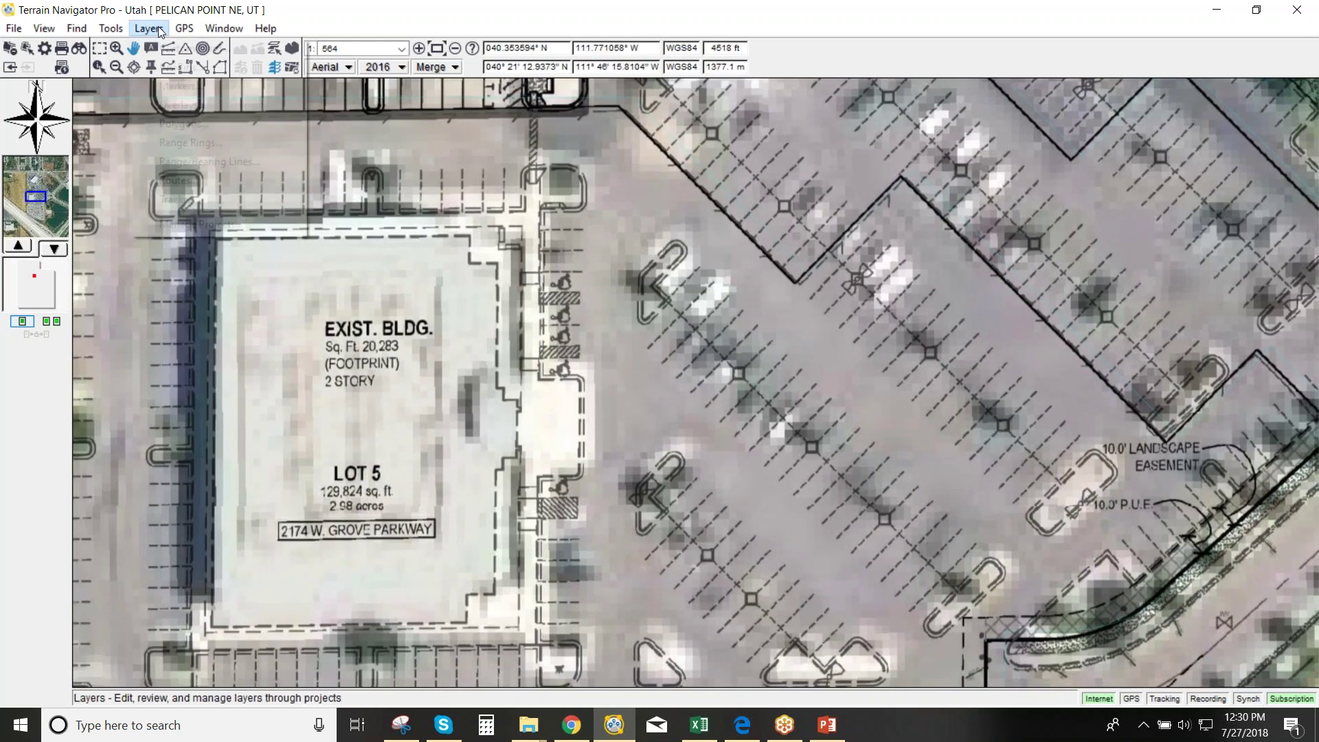
click(182, 48)
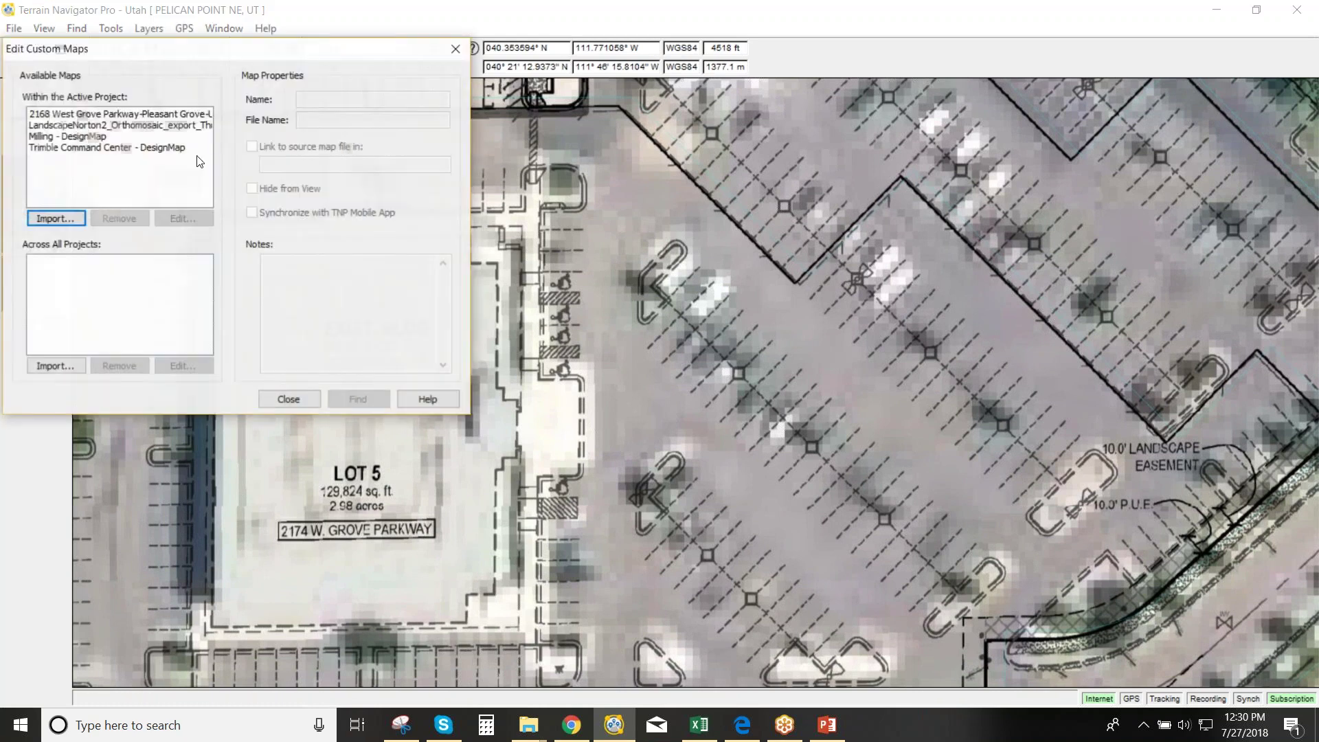
click(144, 114)
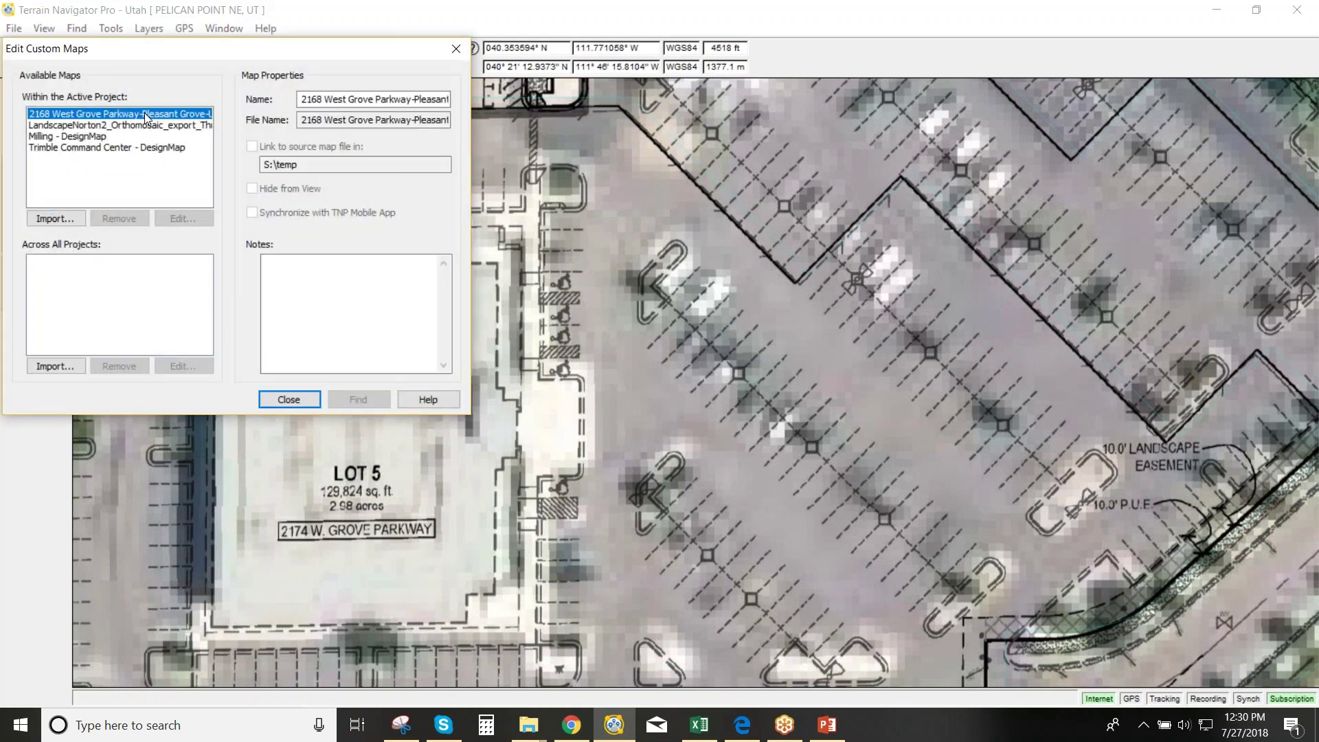
click(176, 218)
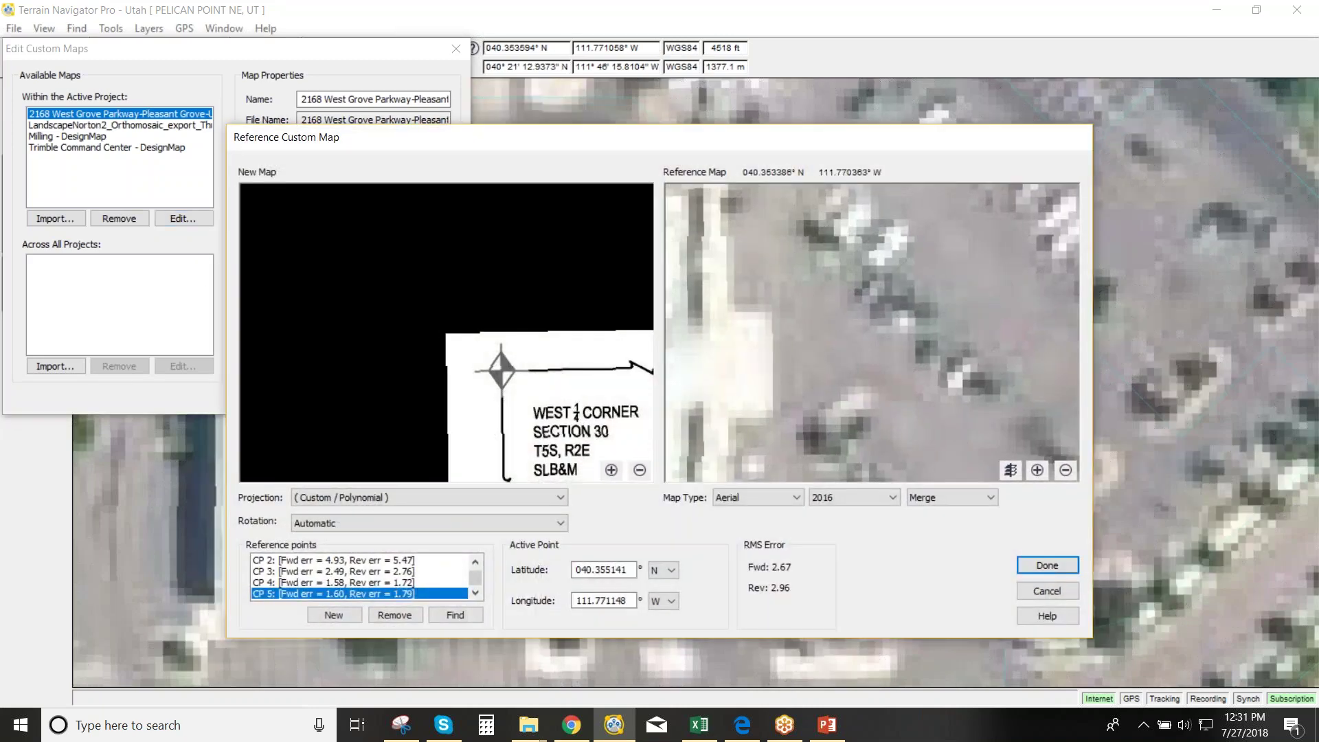
drag(229, 128, 64, 12)
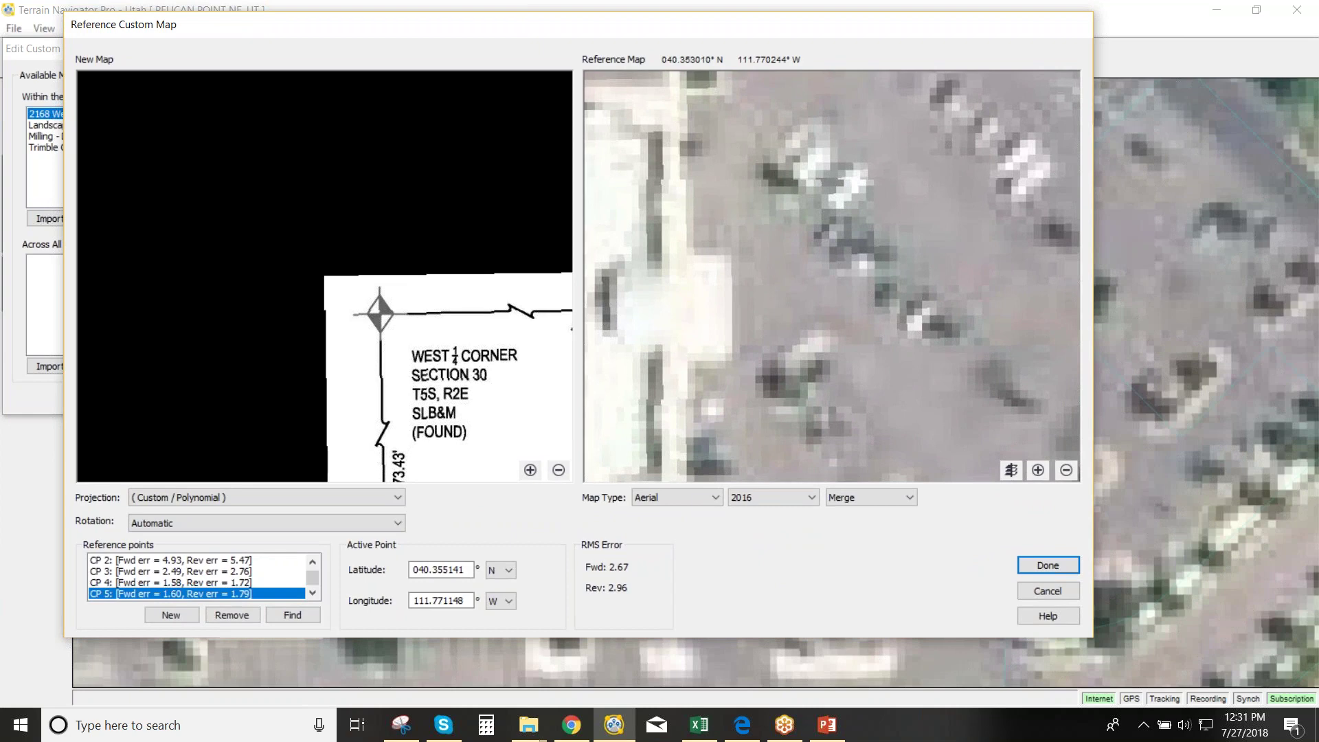
drag(1093, 639, 1286, 690)
Compare the site plan with the aerial reference map around the northwest corner and parking areas, and review reference points CP 1 and CP 2
drag(466, 340, 337, 232)
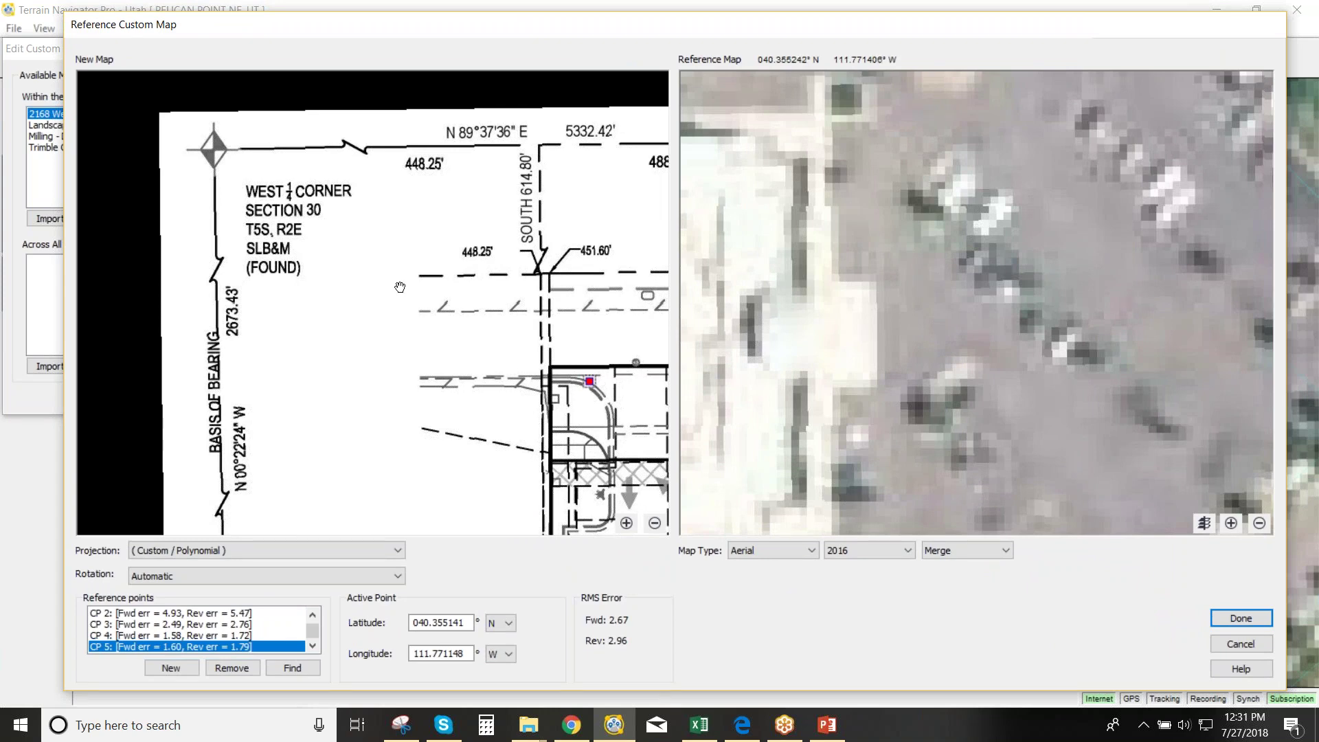
drag(396, 282, 288, 295)
drag(357, 357, 351, 233)
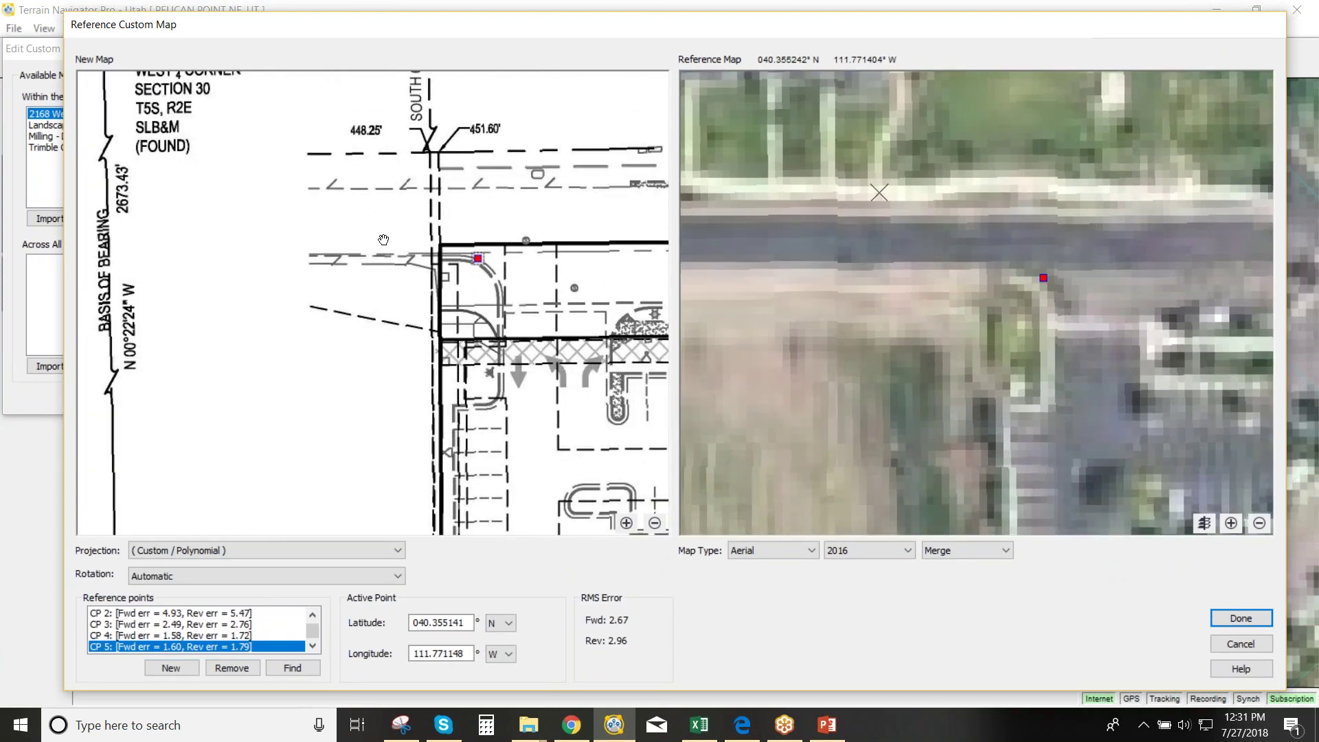
drag(615, 312, 426, 294)
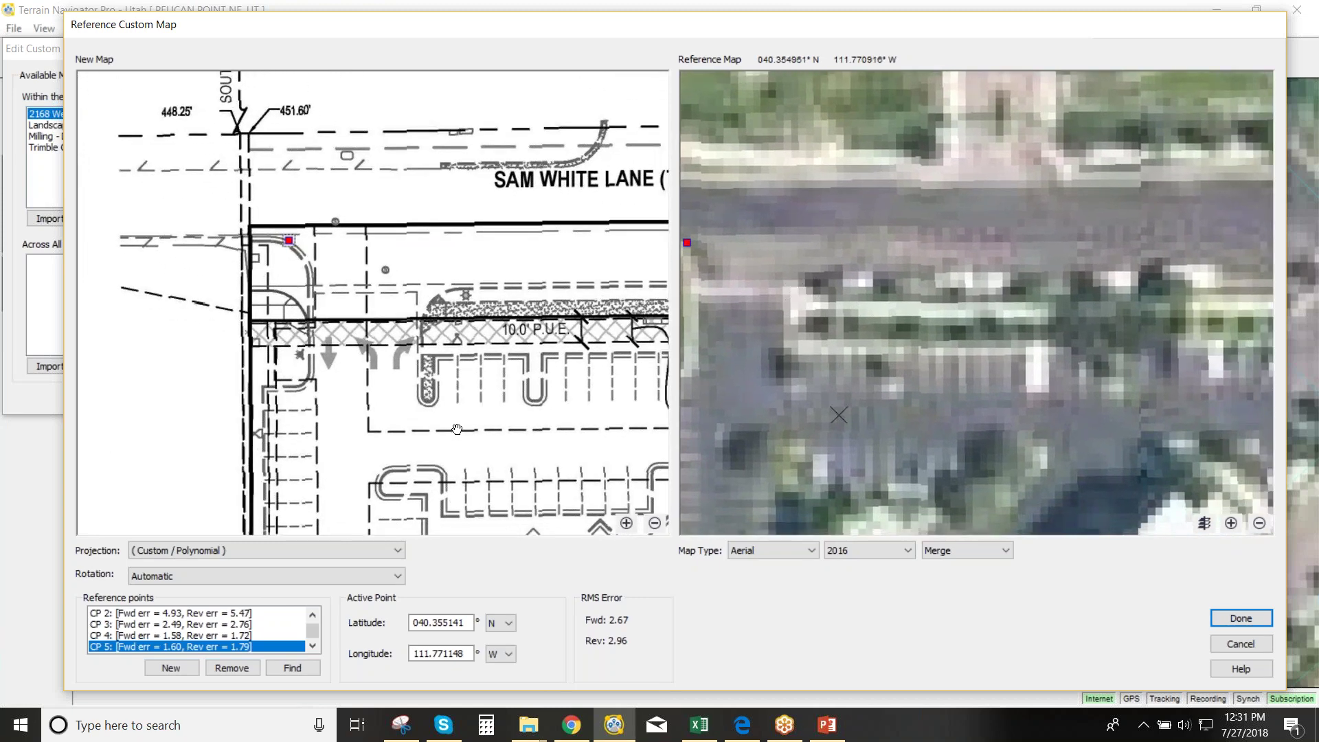
drag(403, 420, 392, 295)
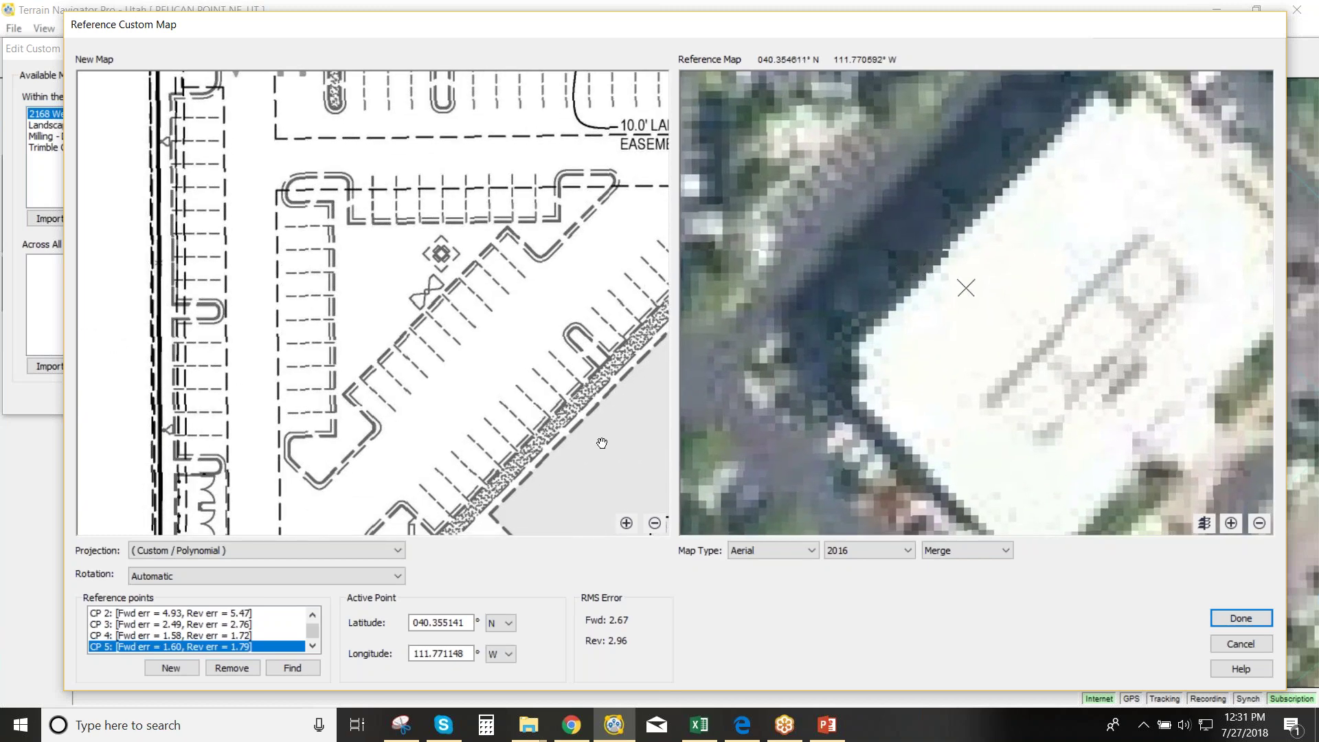
drag(596, 438, 568, 408)
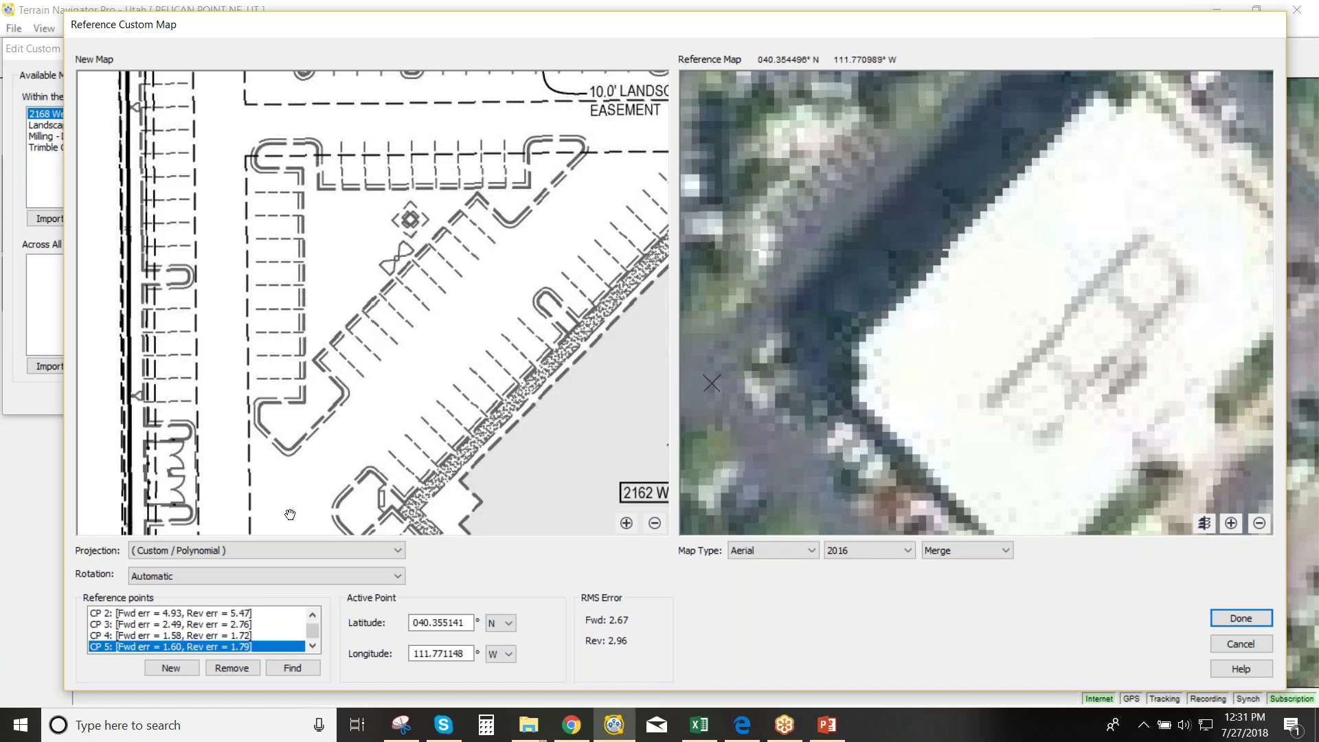
click(314, 615)
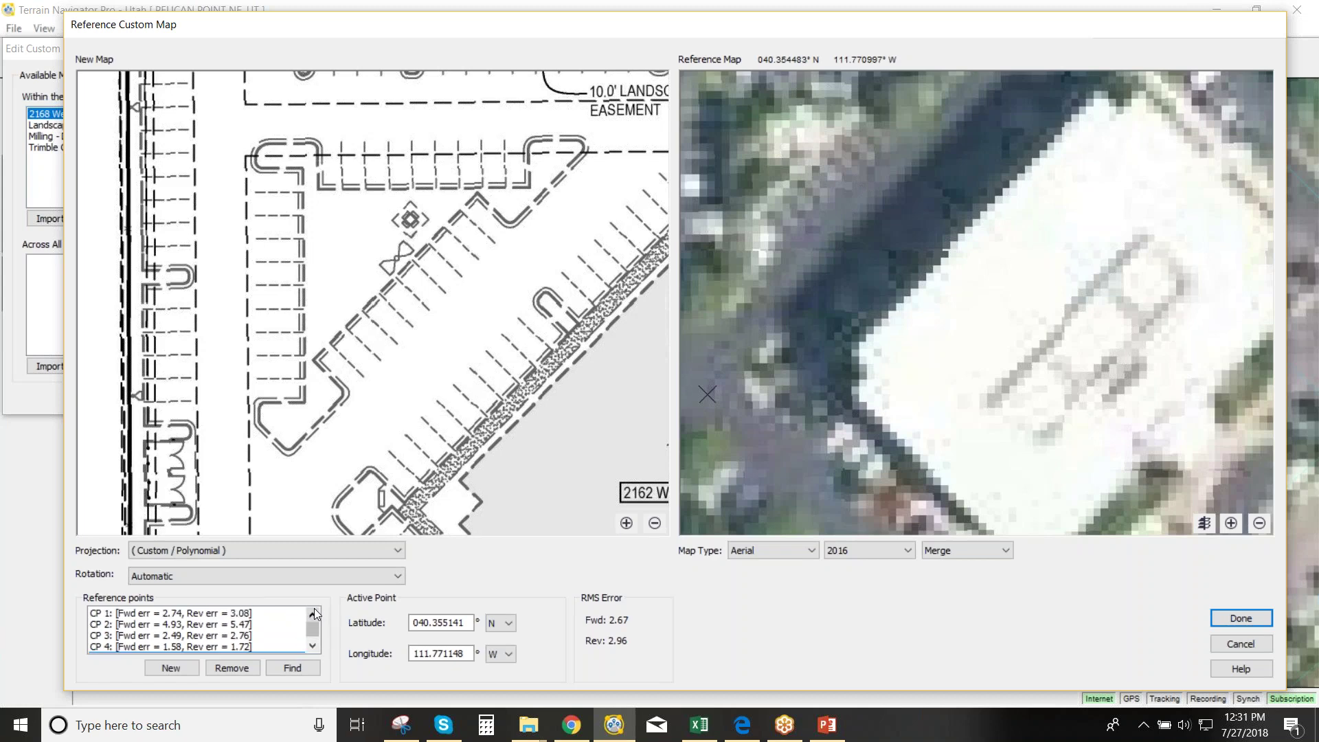
click(271, 615)
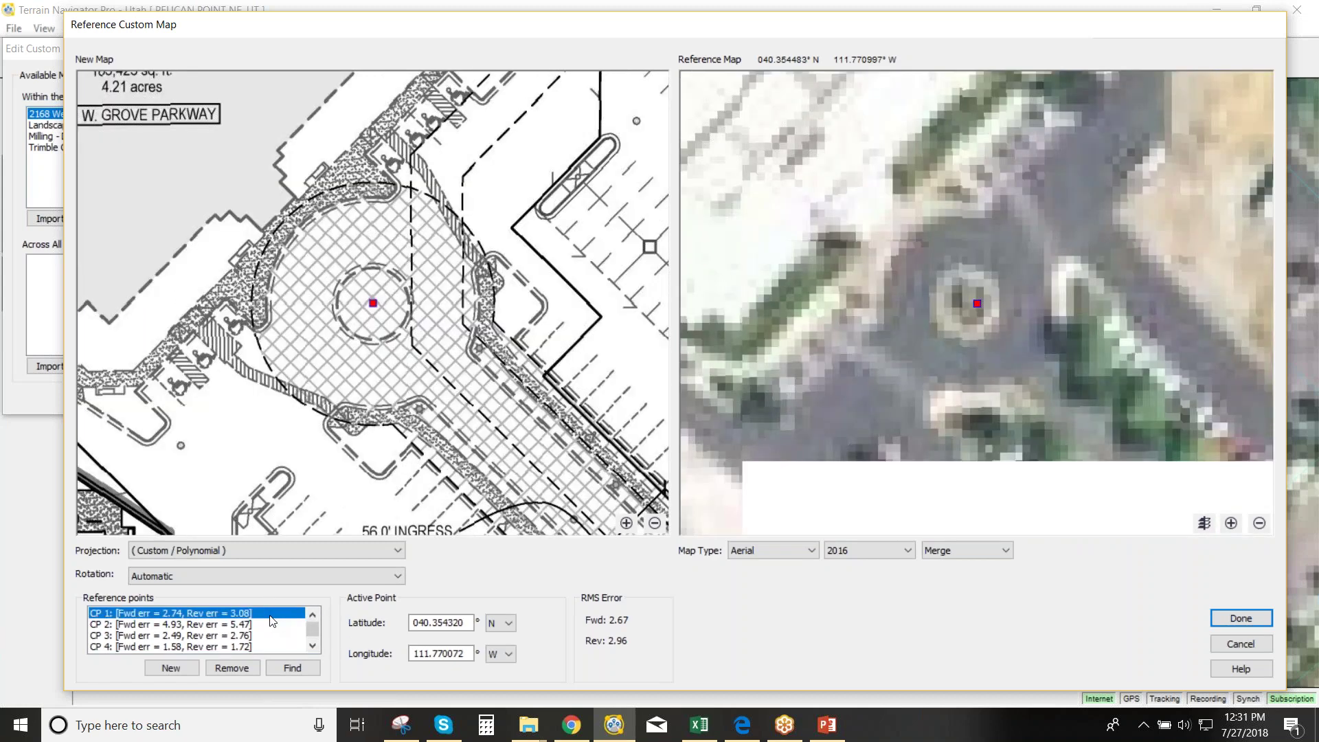
click(261, 629)
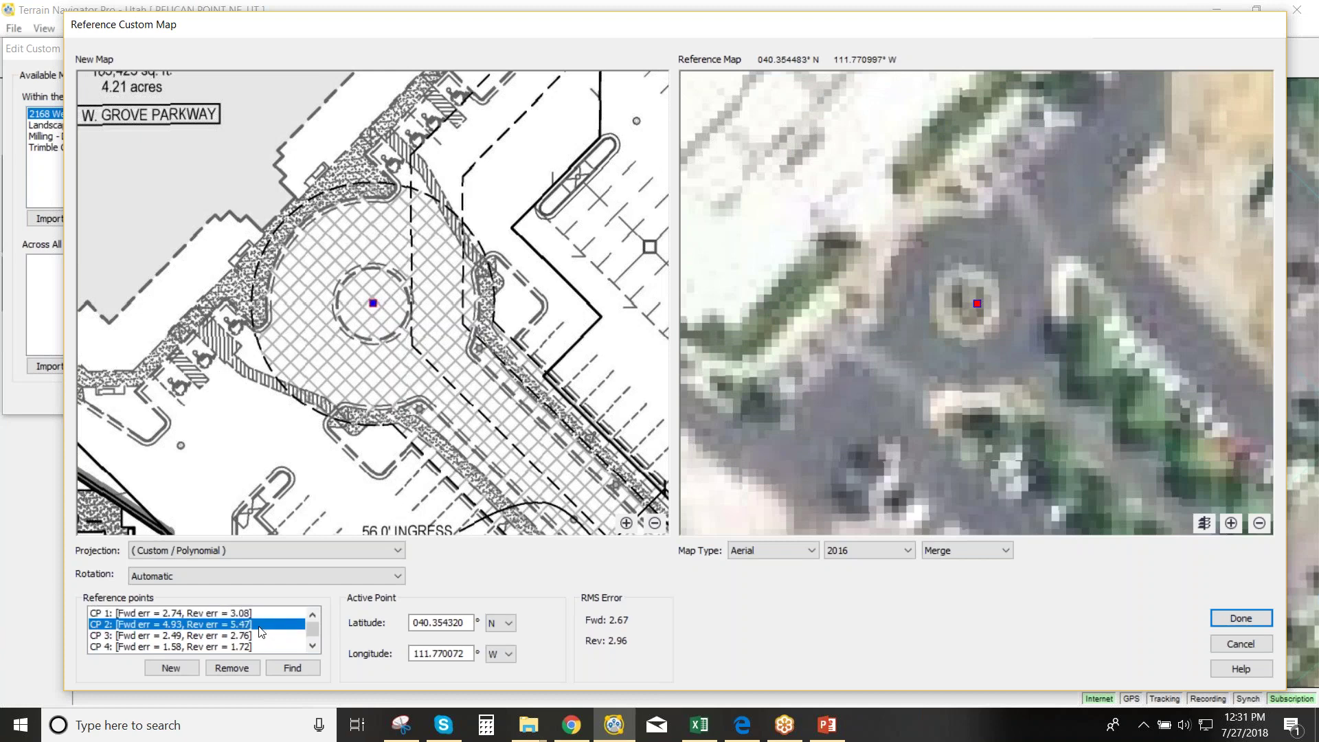
Fine-tune reference point CP 3 at the driveway's curb corner on both maps, placing it at 040.352778 N, 111.769628 W
click(251, 637)
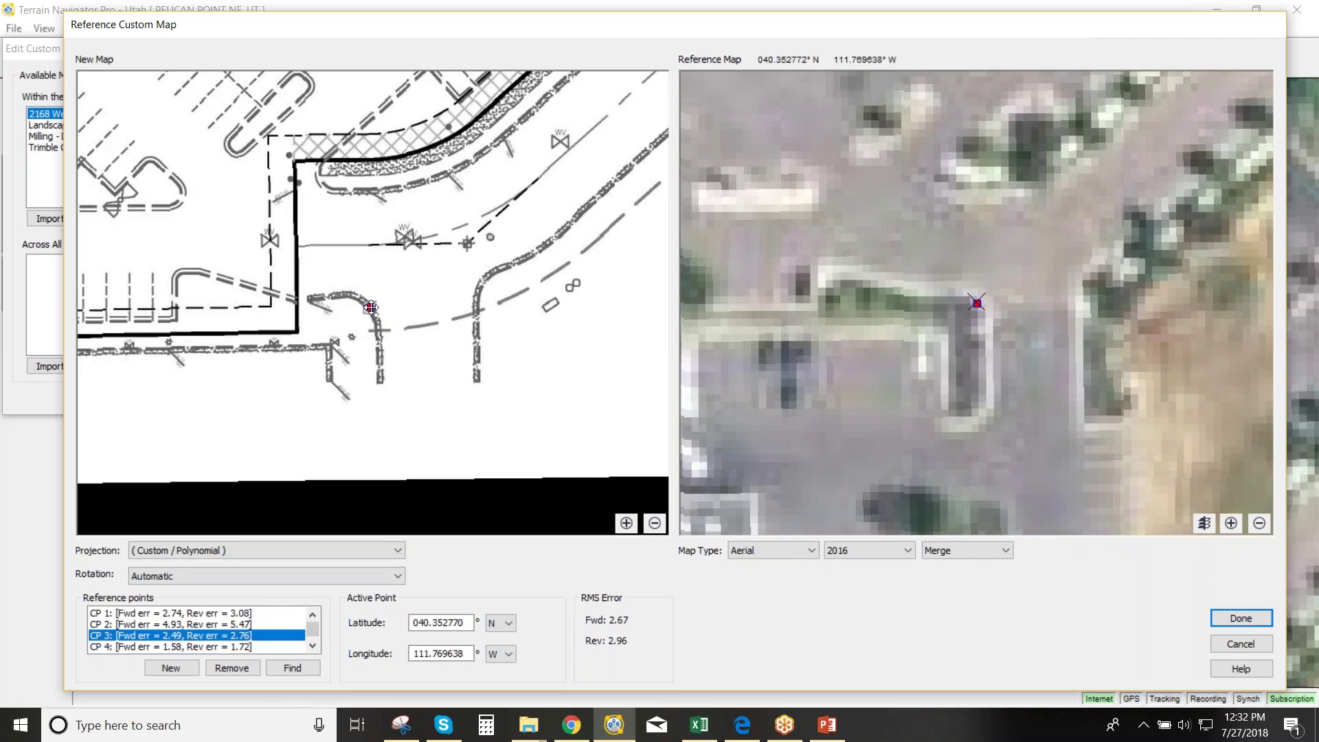
drag(368, 306, 368, 306)
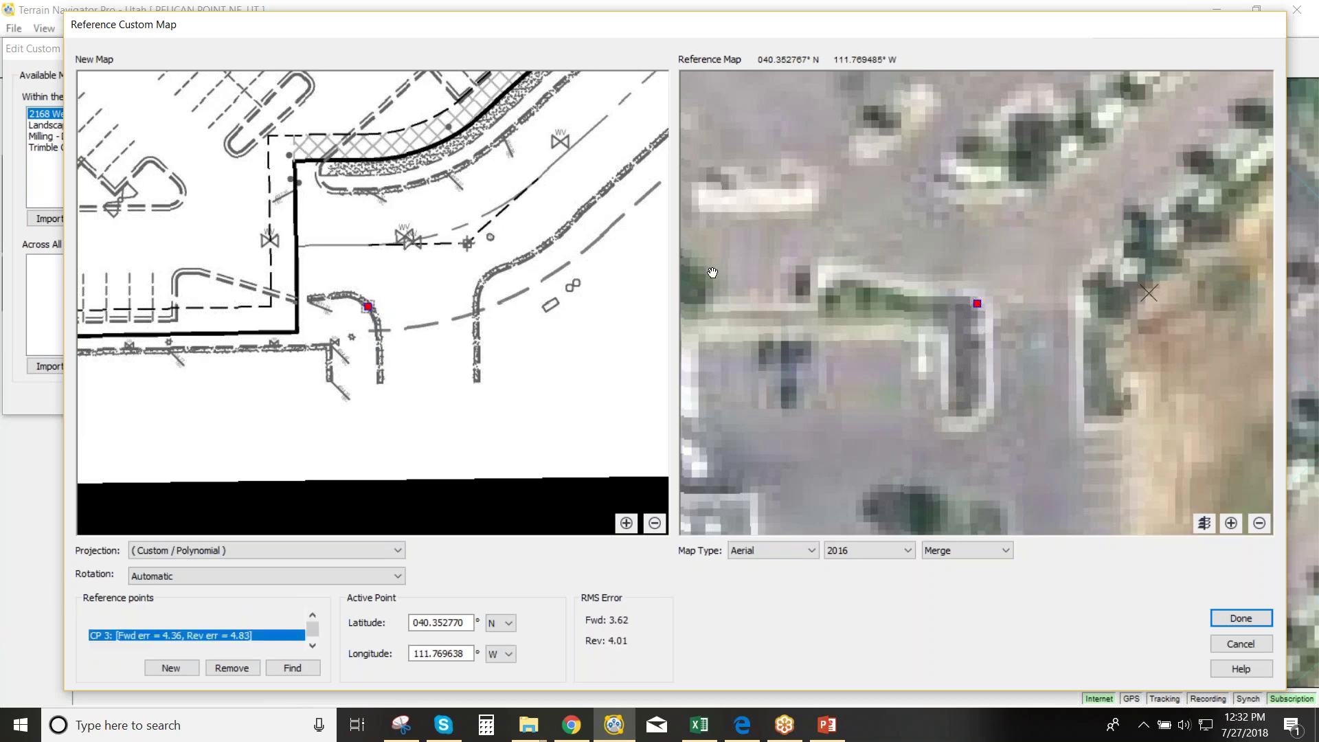
click(991, 299)
drag(991, 299, 990, 298)
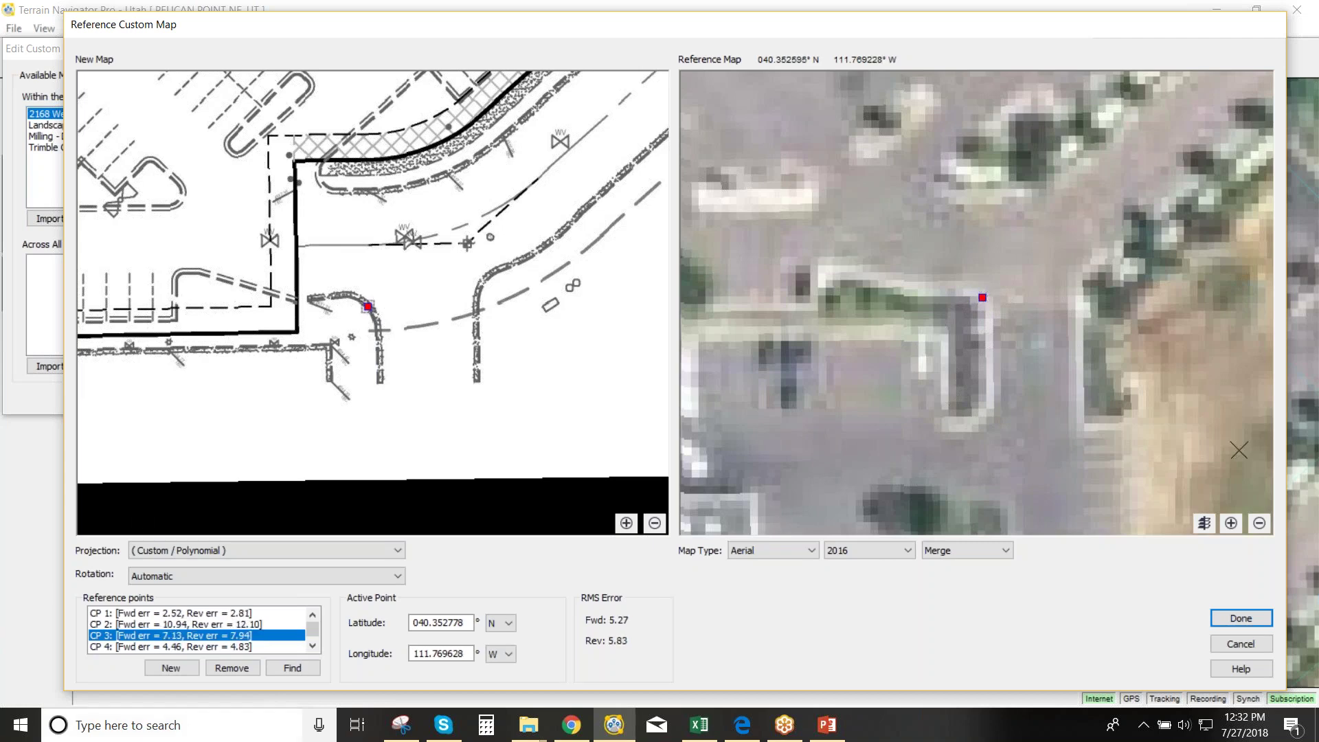
Move reference point CP 2 to the roundabout's southeast outer edge on both maps, at 040.353279 N, 111.768628 W
click(254, 621)
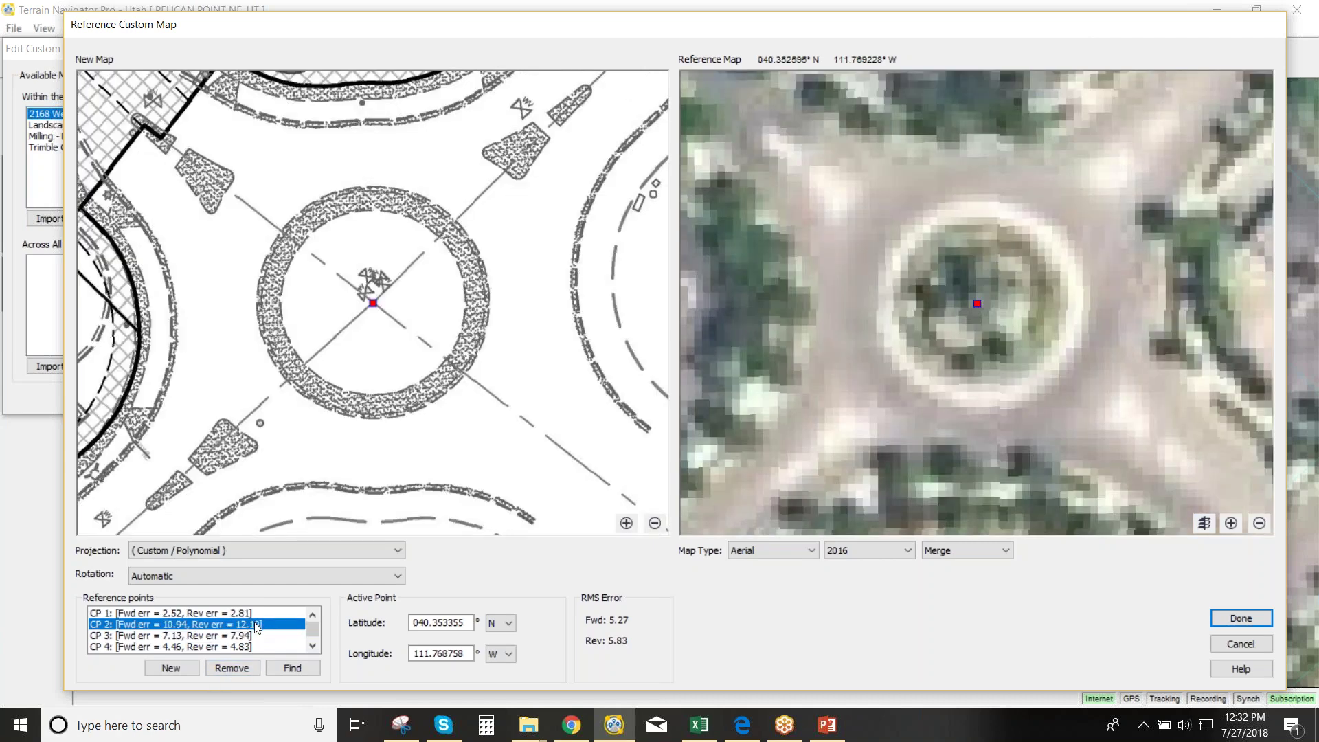
click(380, 303)
mouse_move(370, 301)
mouse_down()
mouse_move(360, 288)
mouse_move(452, 357)
mouse_up()
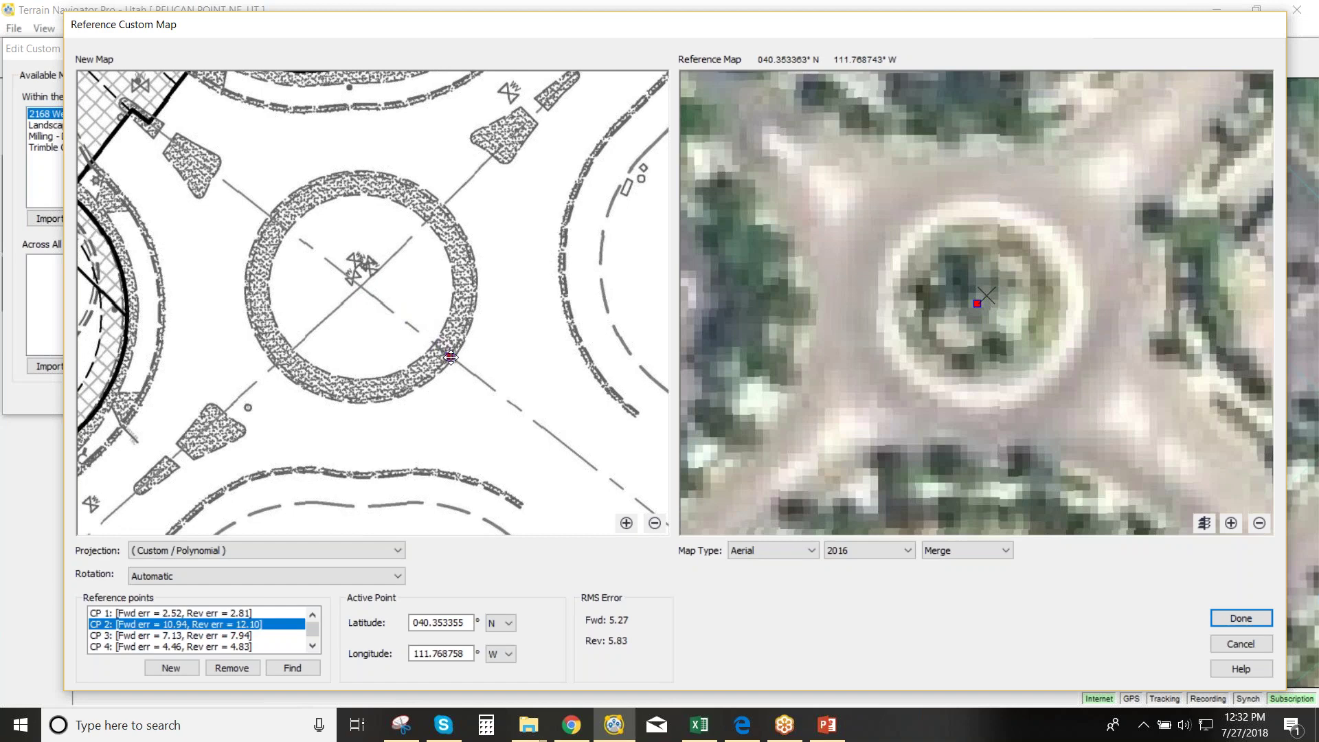
drag(451, 357, 451, 358)
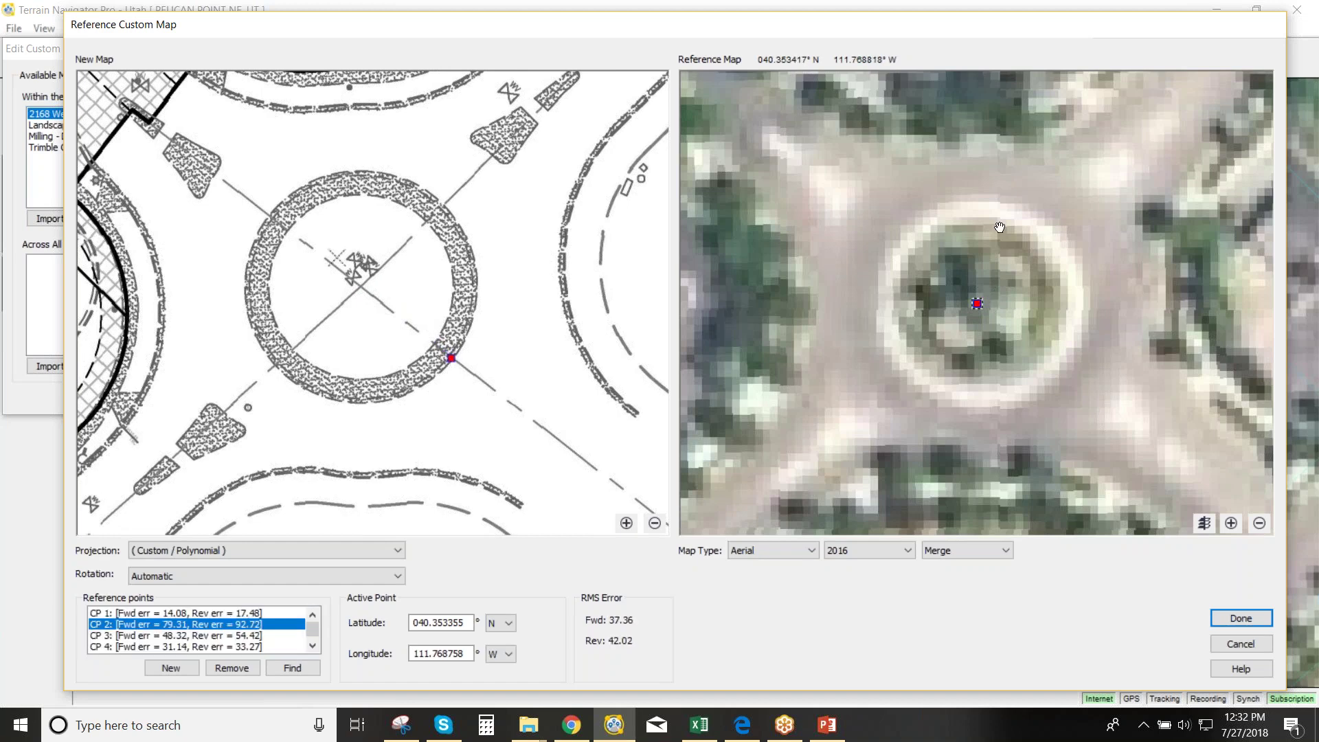
right_click(1060, 369)
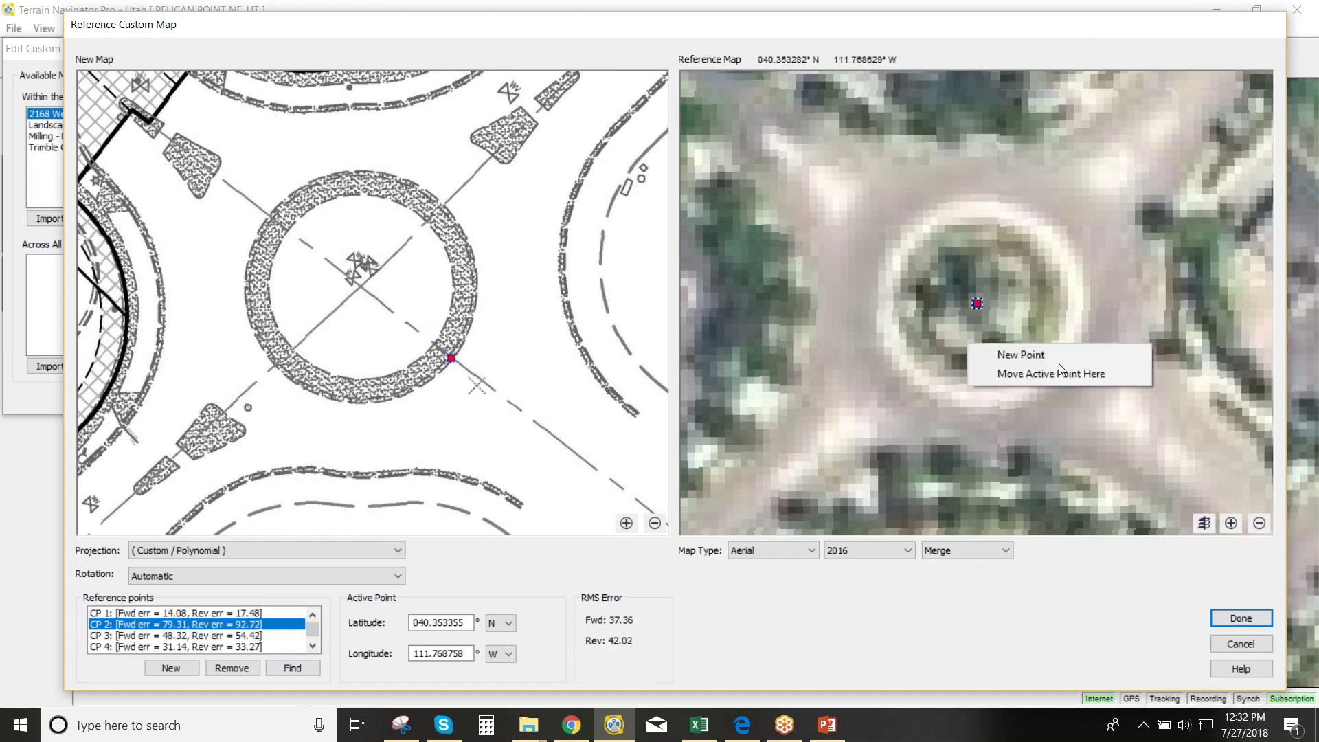
click(1069, 379)
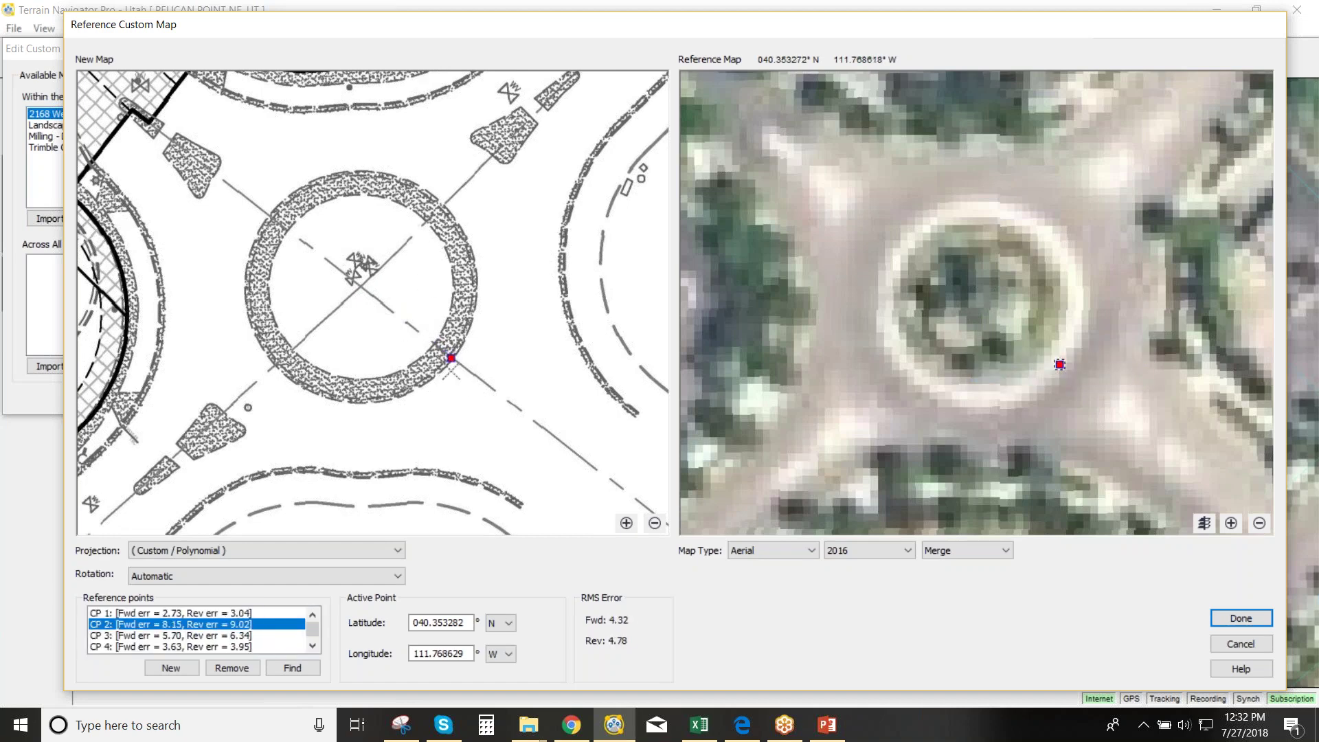
drag(1062, 370, 1069, 367)
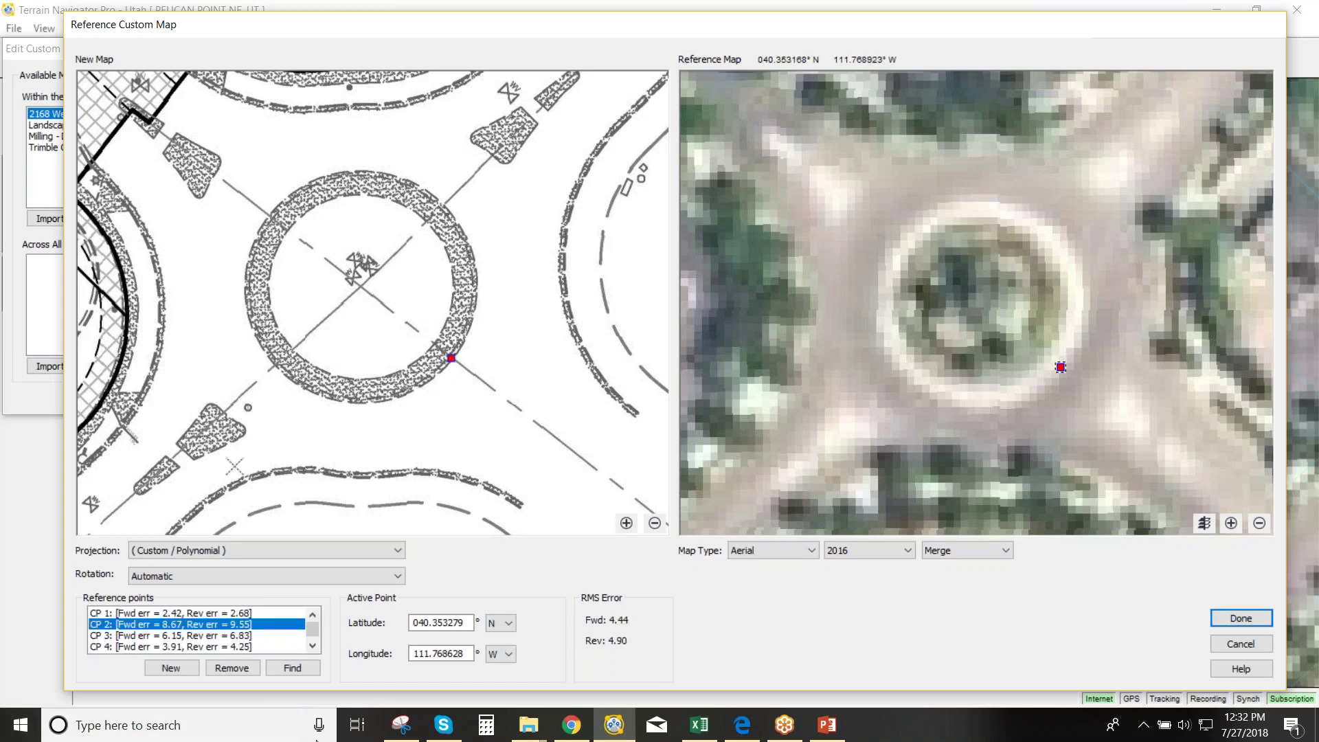
Browse the available projections through to WGS 84 / Pseudo-Mercator, keeping Custom / Polynomial
click(400, 552)
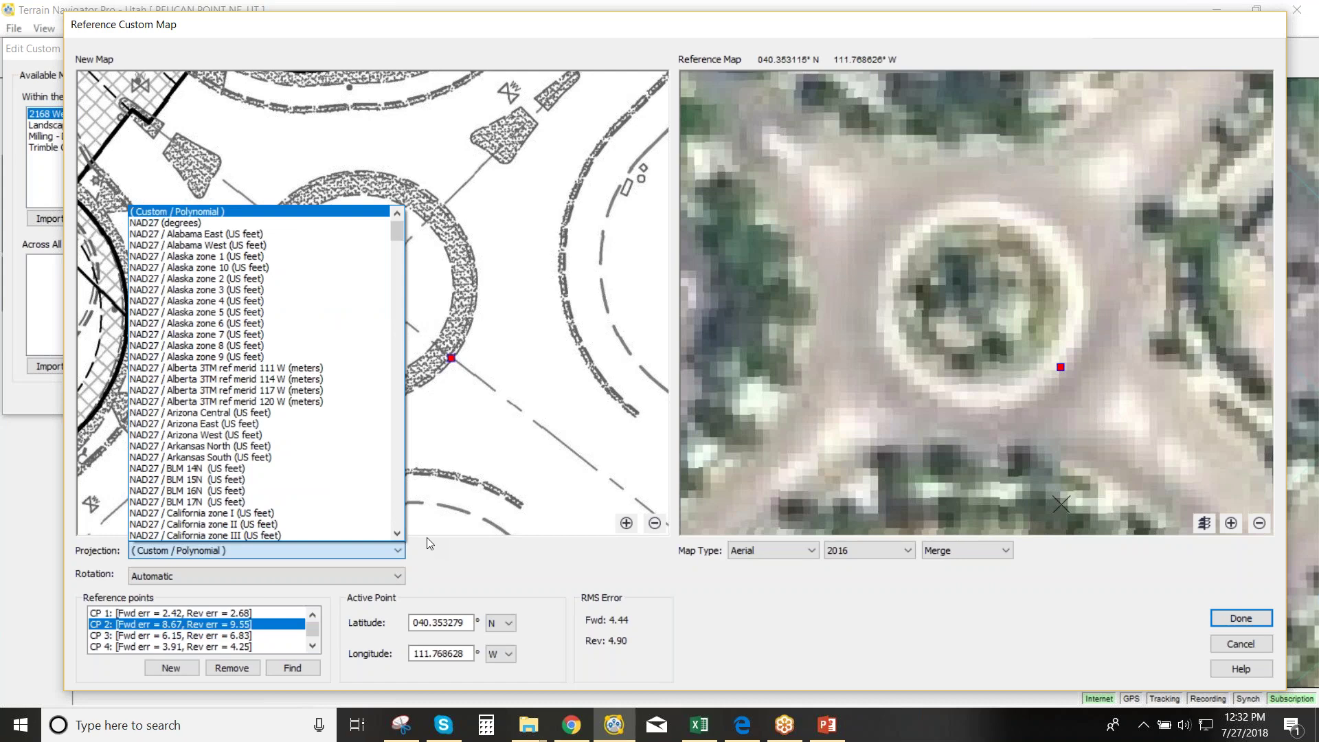
drag(399, 229, 325, 526)
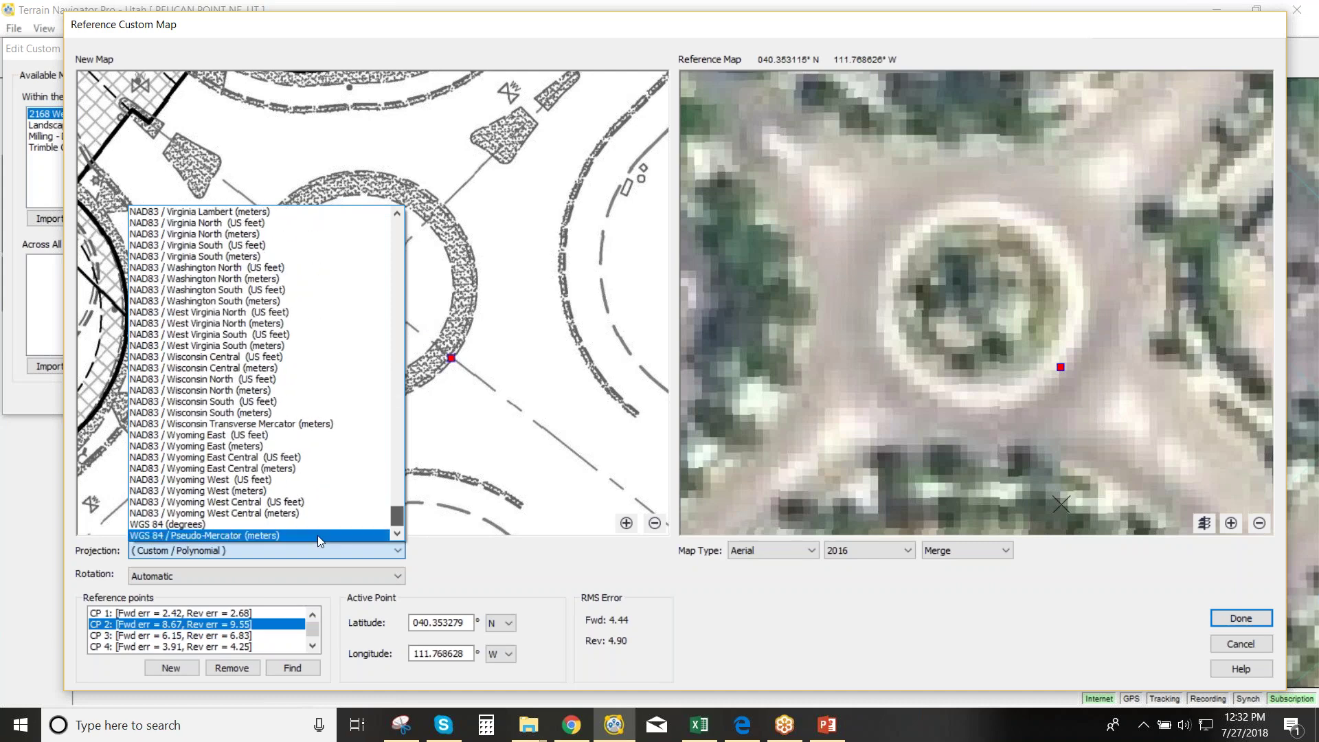
key(Escape)
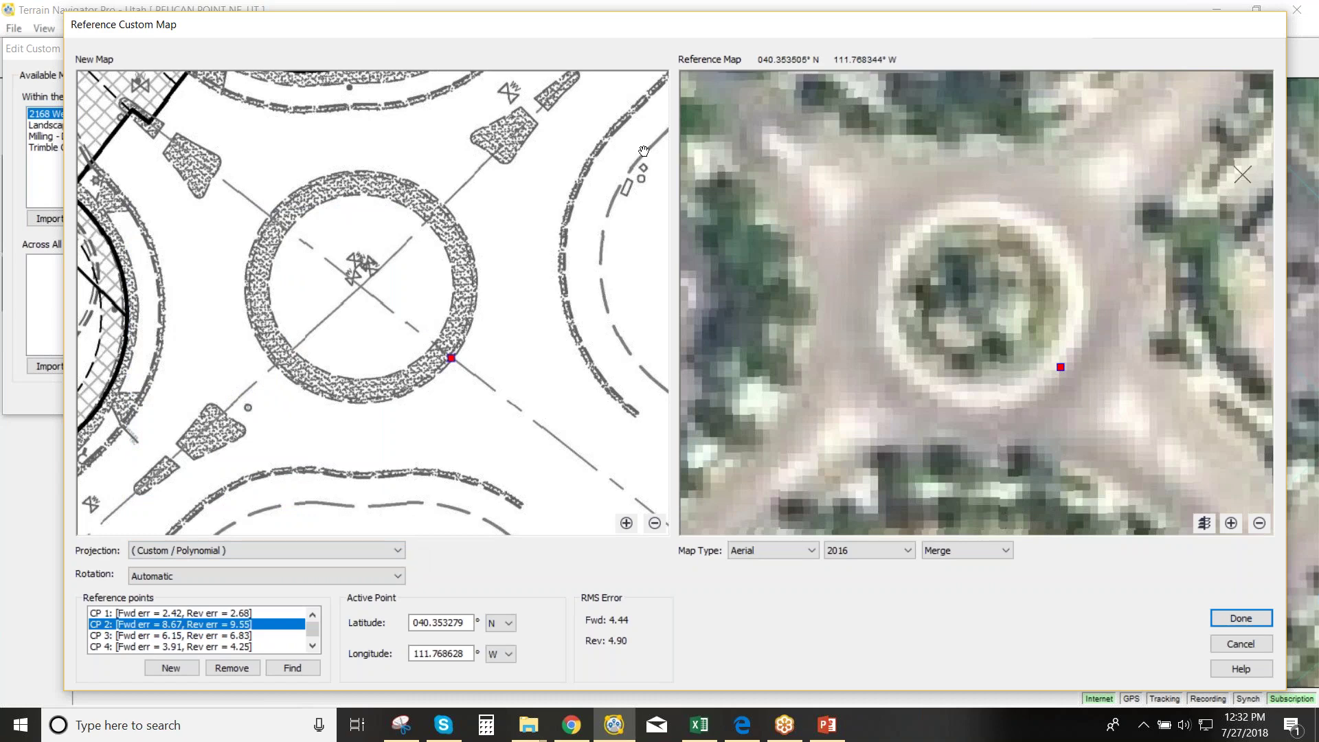
Remove reference point CP 2 on the roundabout's outer edge from the custom map
drag(580, 170, 516, 294)
drag(610, 155, 371, 429)
drag(605, 117, 505, 219)
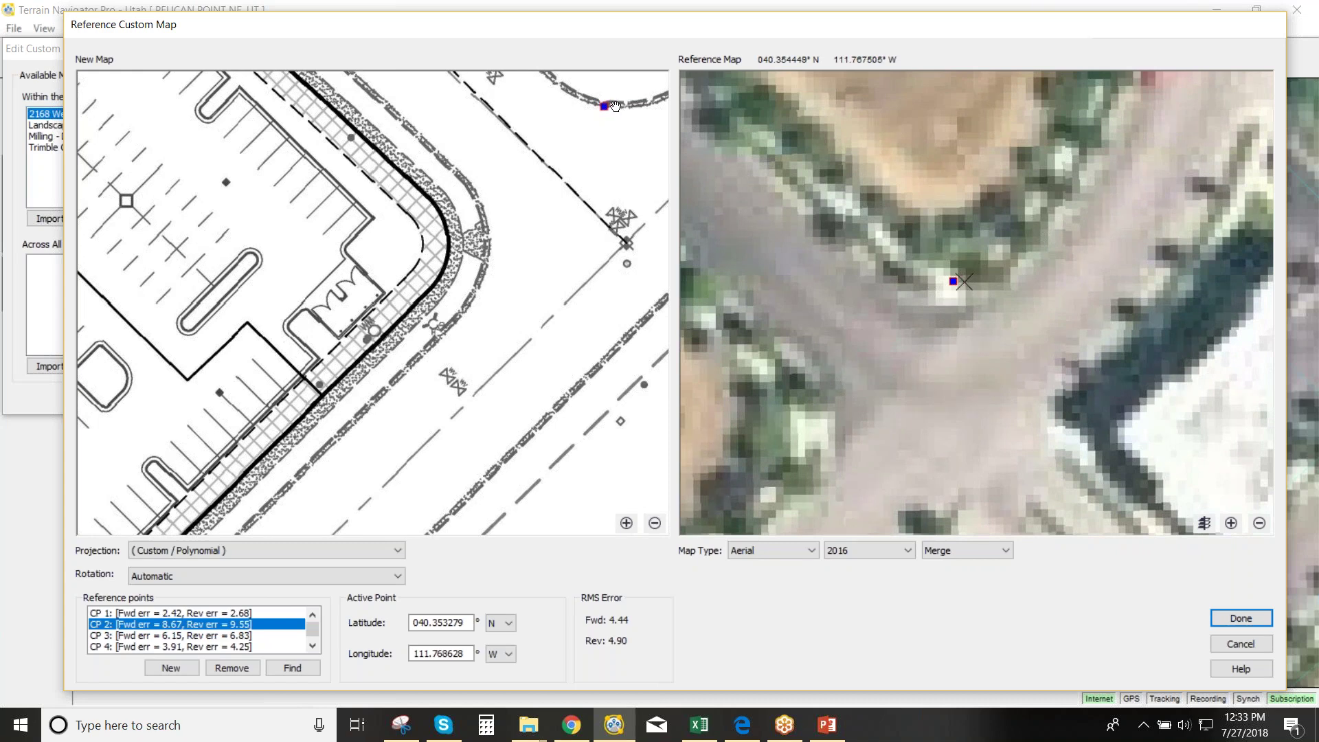
click(312, 646)
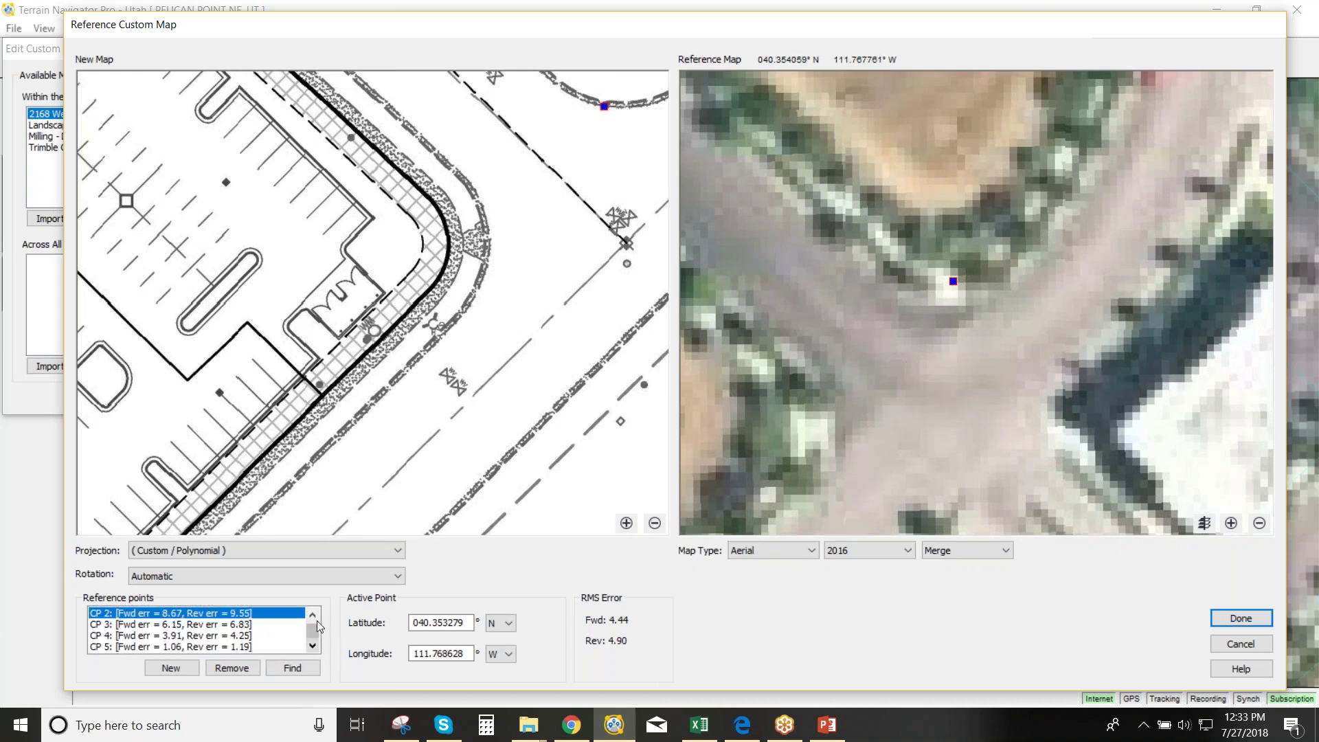
click(314, 613)
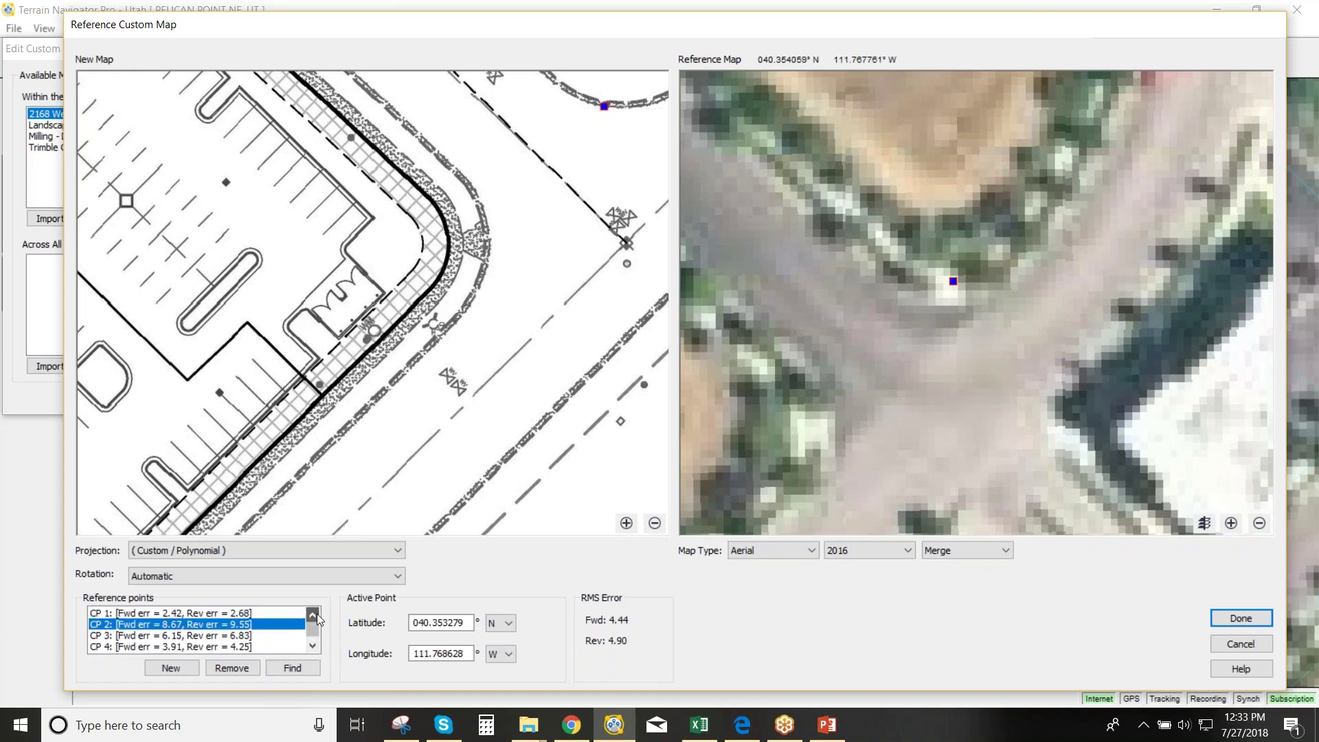
click(259, 630)
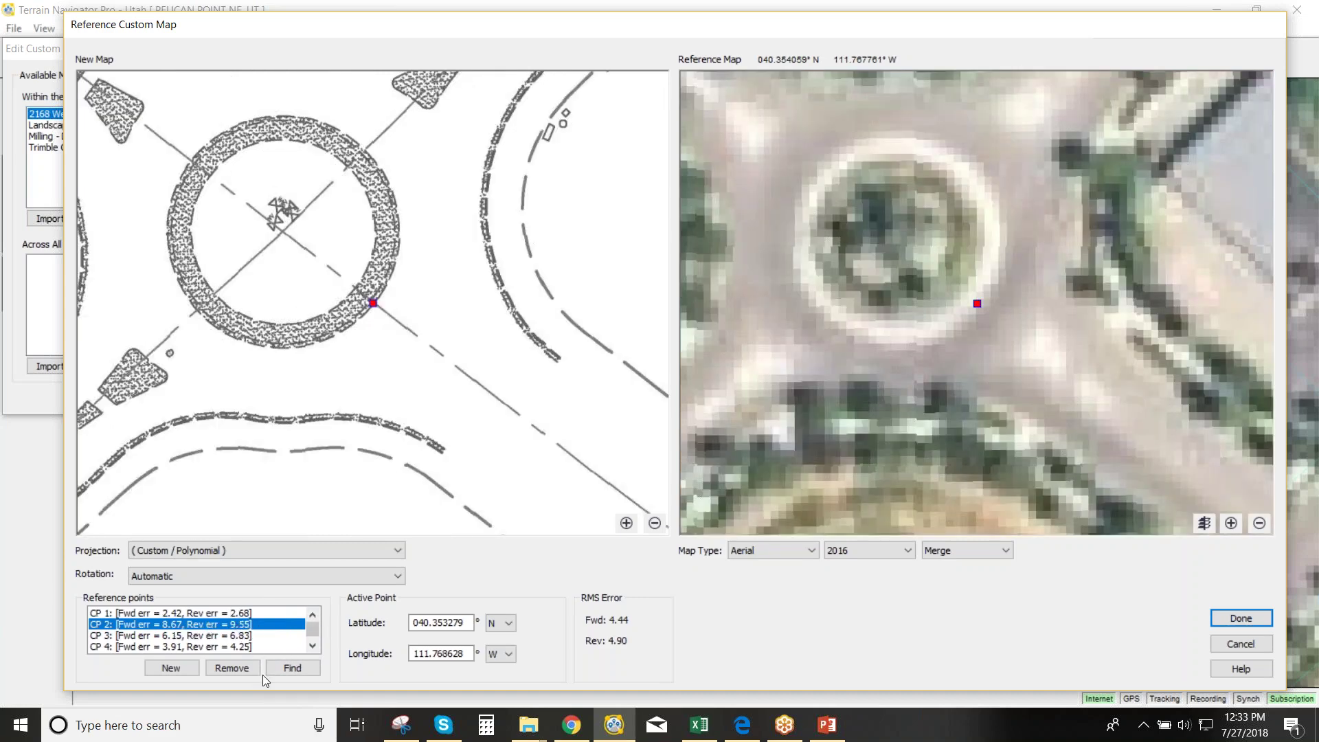
click(232, 669)
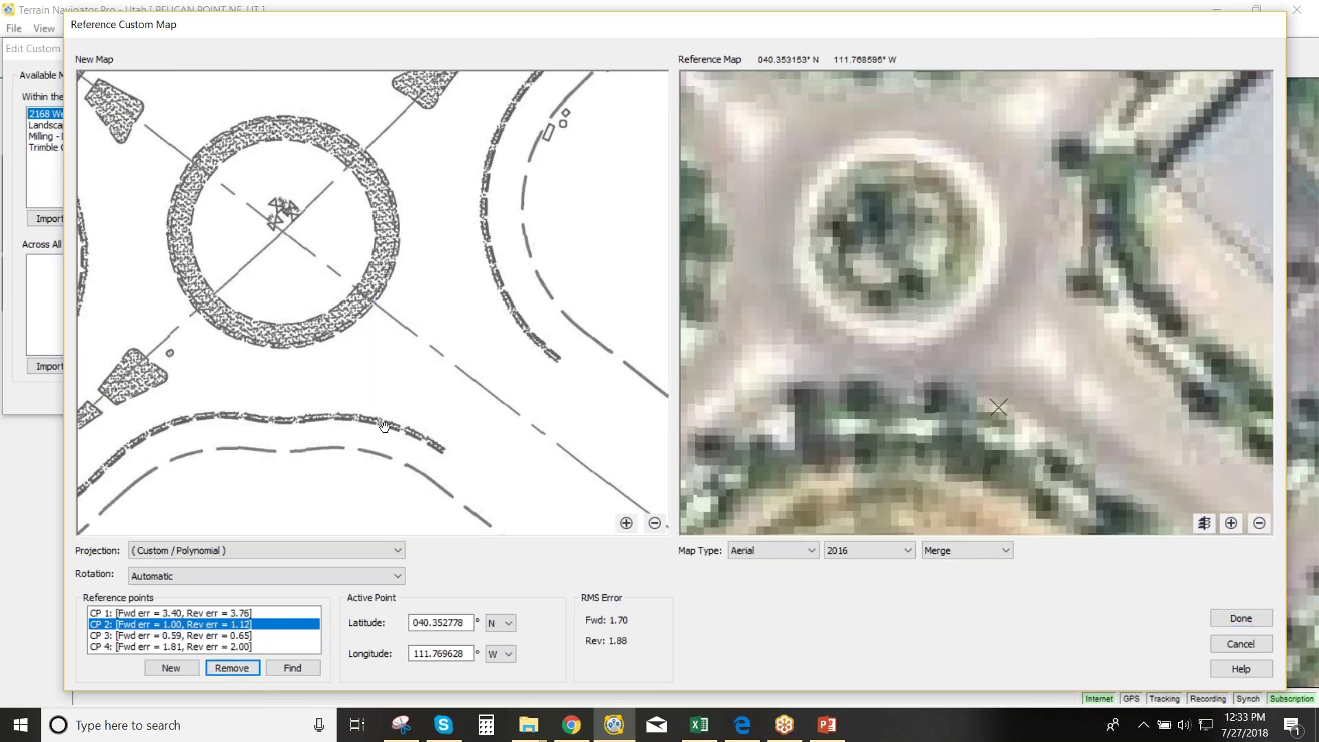
View the custom map's rotation options, keeping Automatic
mouse_move(88, 79)
mouse_down()
mouse_move(257, 237)
mouse_move(278, 228)
mouse_move(345, 320)
mouse_move(383, 330)
mouse_up()
click(399, 578)
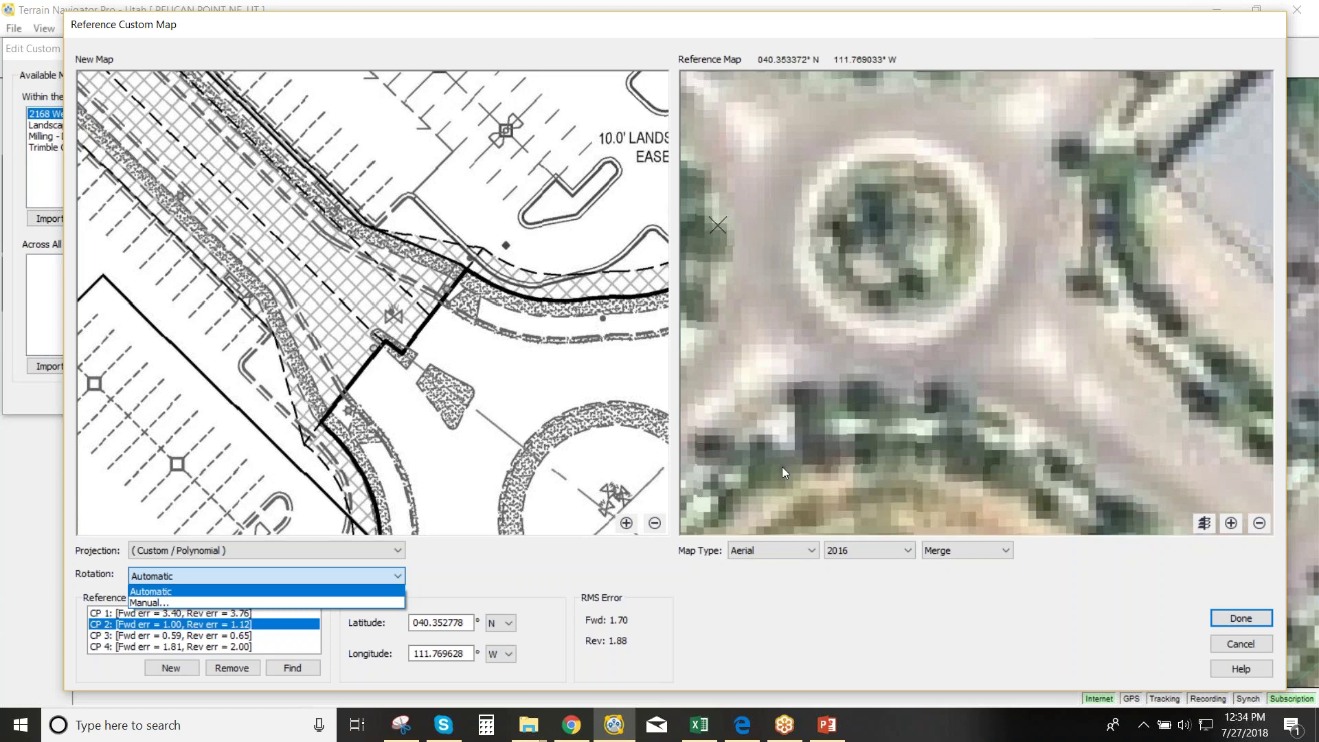
click(764, 592)
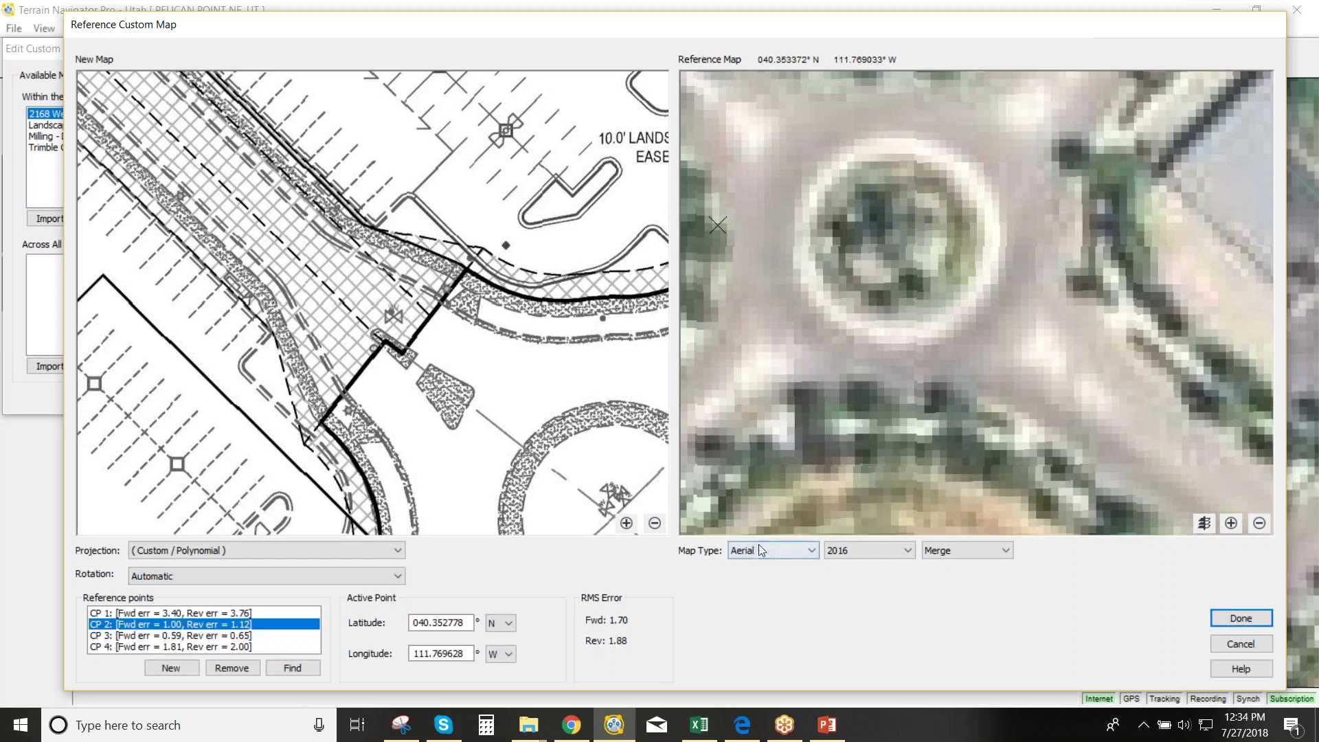
Switch the reference map to Street to view the Grove Parkway roundabout, and change it to USGS Topographic
click(814, 550)
click(811, 611)
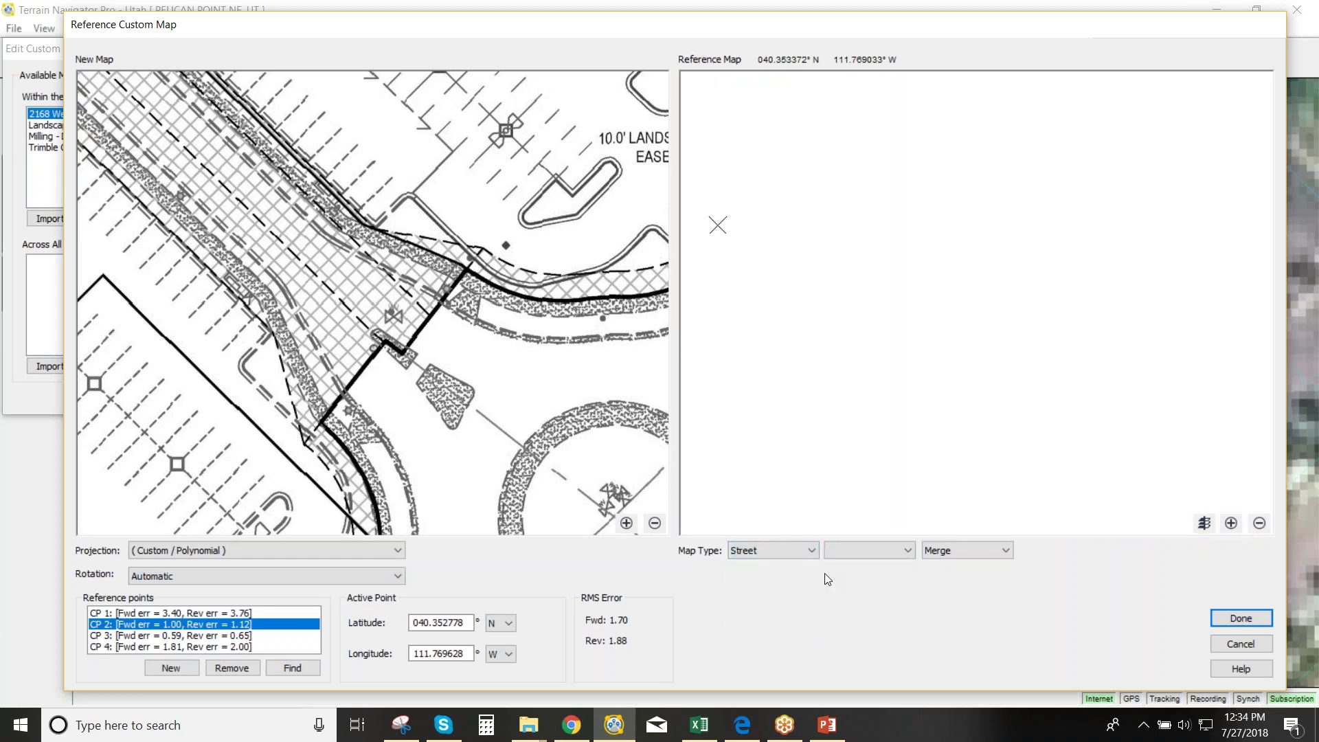
drag(843, 300, 945, 392)
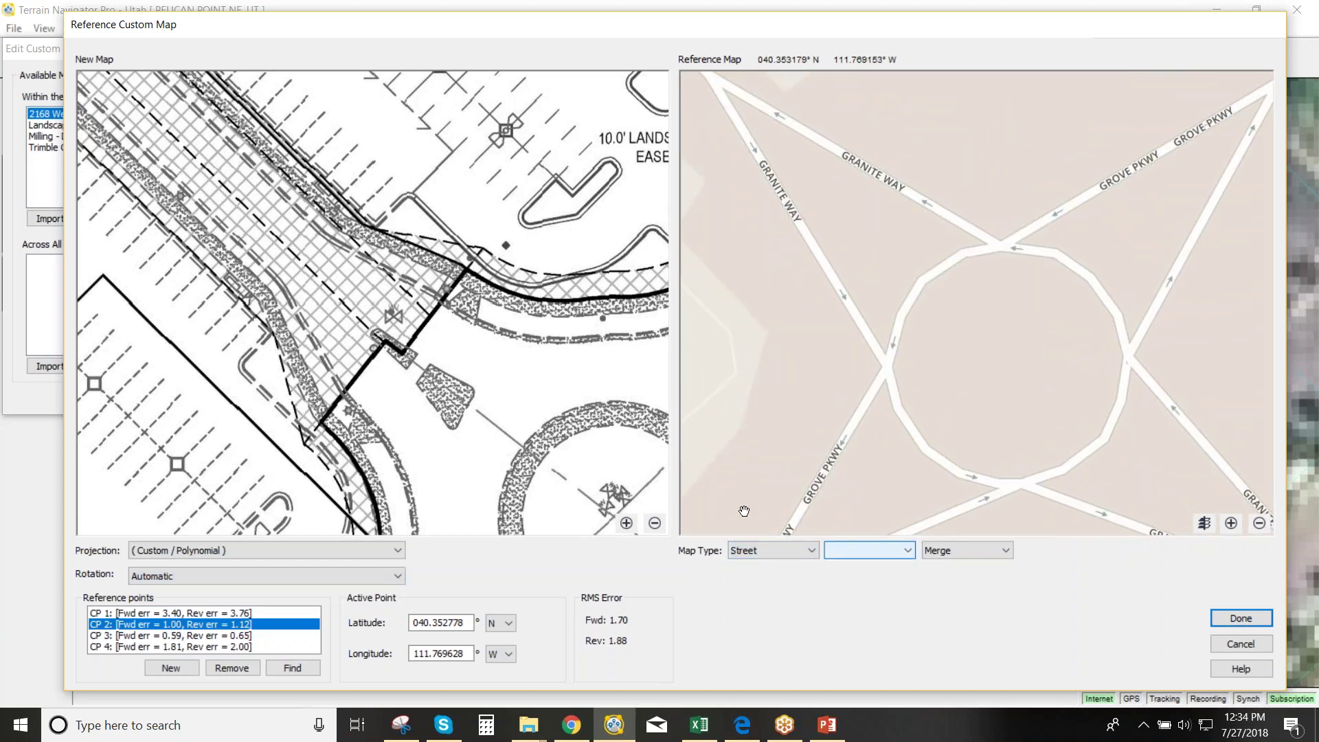
click(789, 553)
click(786, 581)
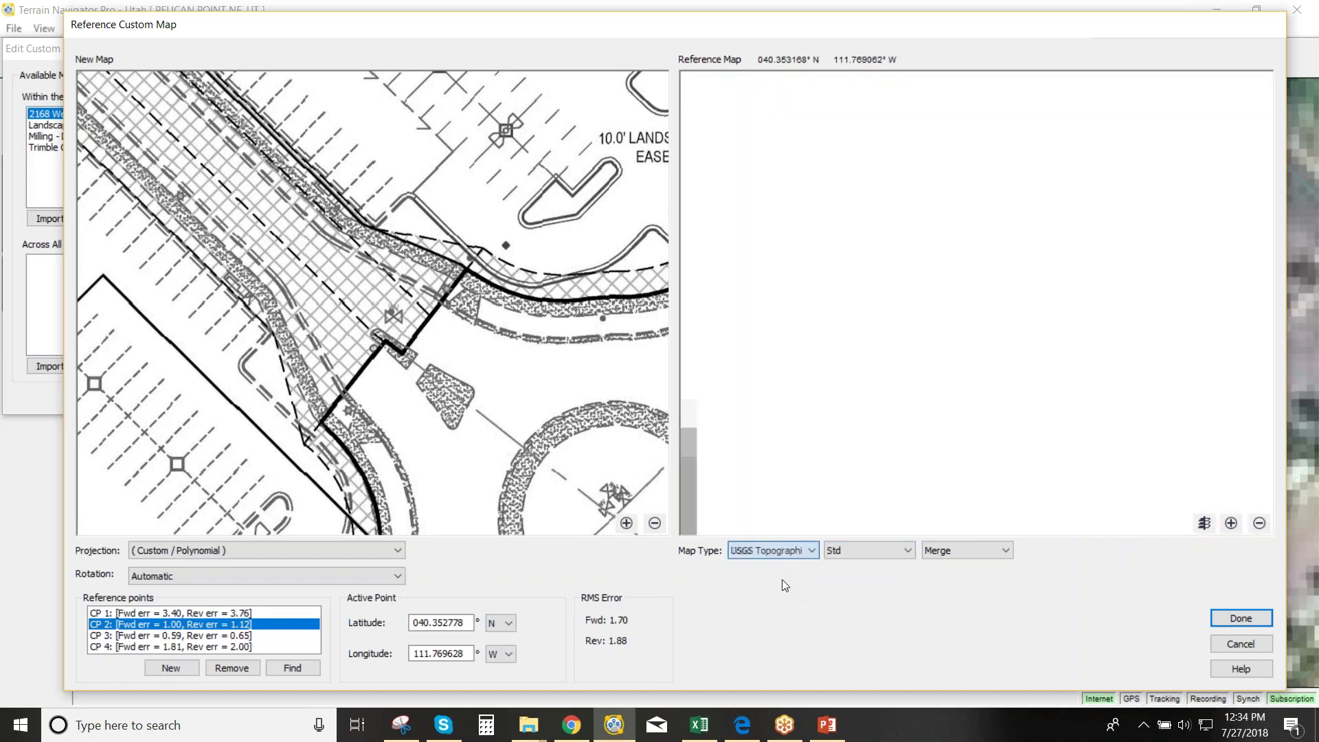
Switch the reference map to Aerial OrthoPhoto, keeping the Std and Merge options
click(809, 551)
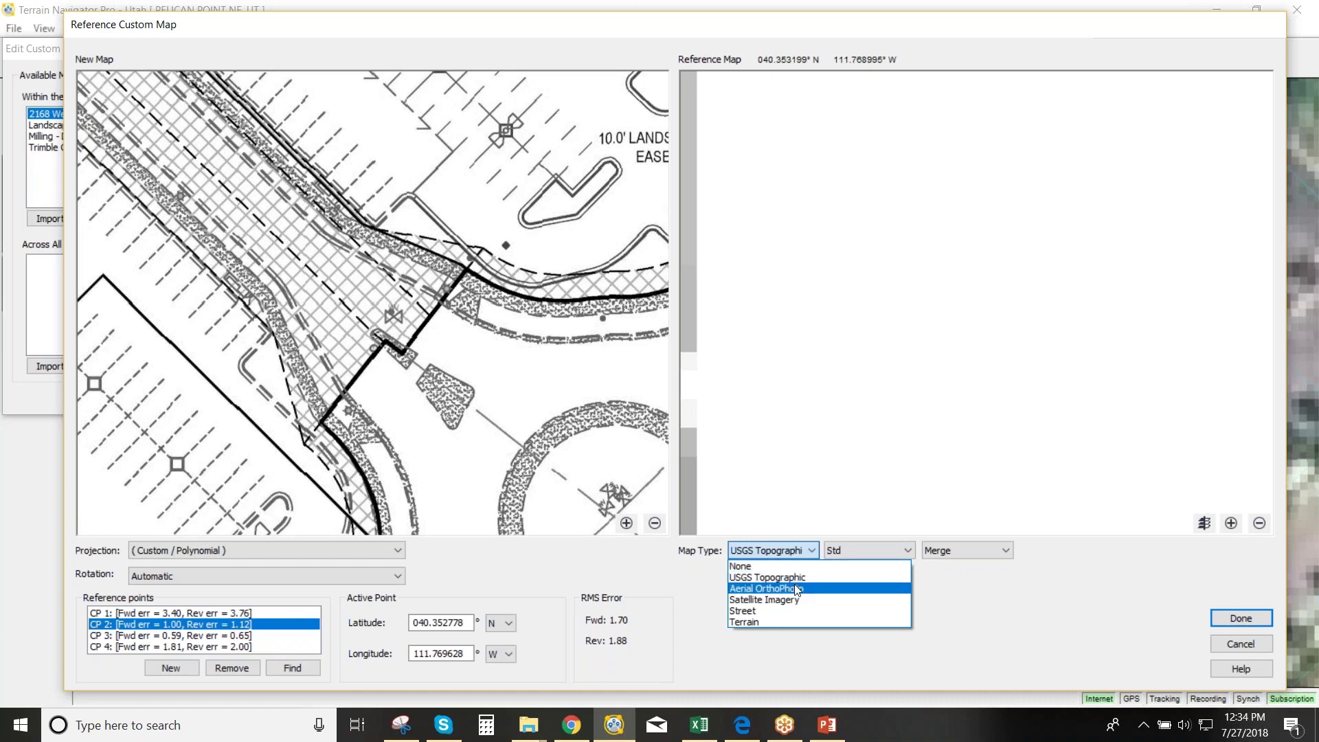
click(797, 589)
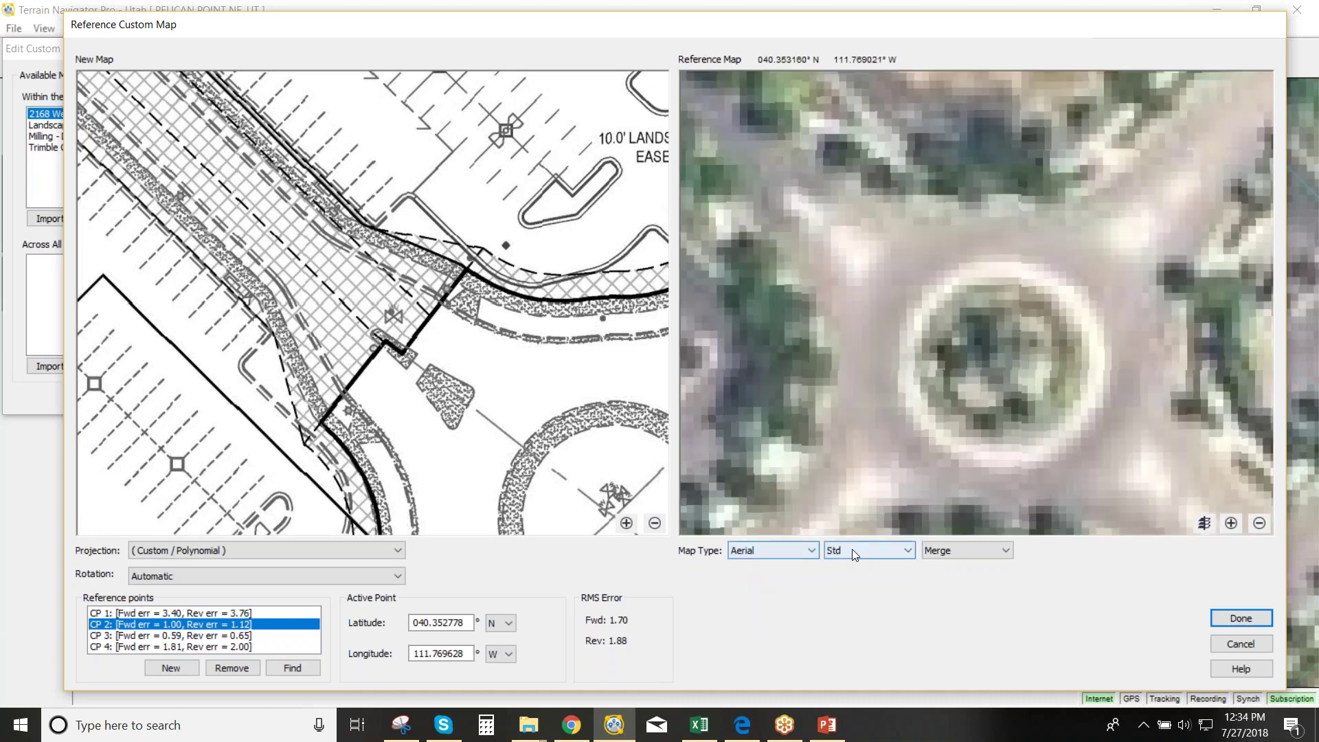
click(969, 550)
click(961, 579)
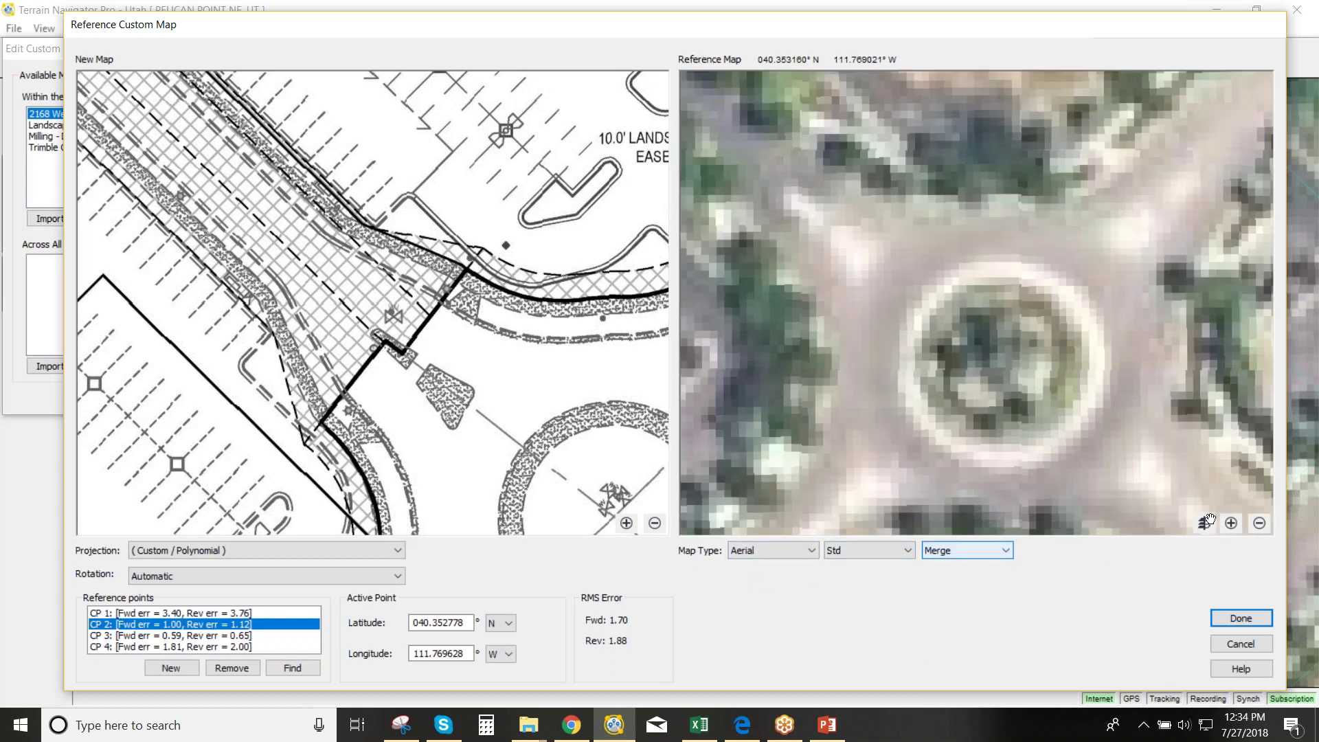
Turn on the reference map's layer display and examine the reference points around the Grove Parkway roundabouts on the zoomed-out aerial
click(1259, 522)
click(1258, 522)
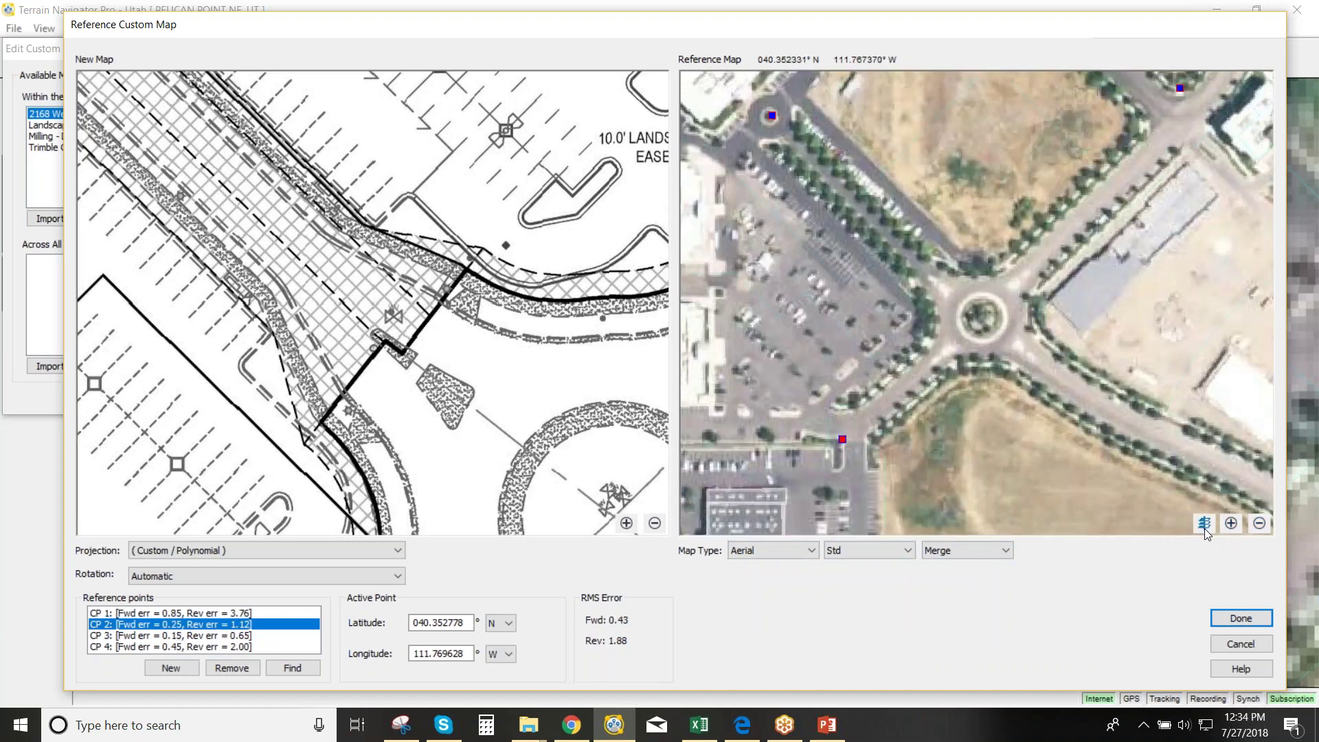
click(1205, 527)
drag(1033, 147, 1016, 332)
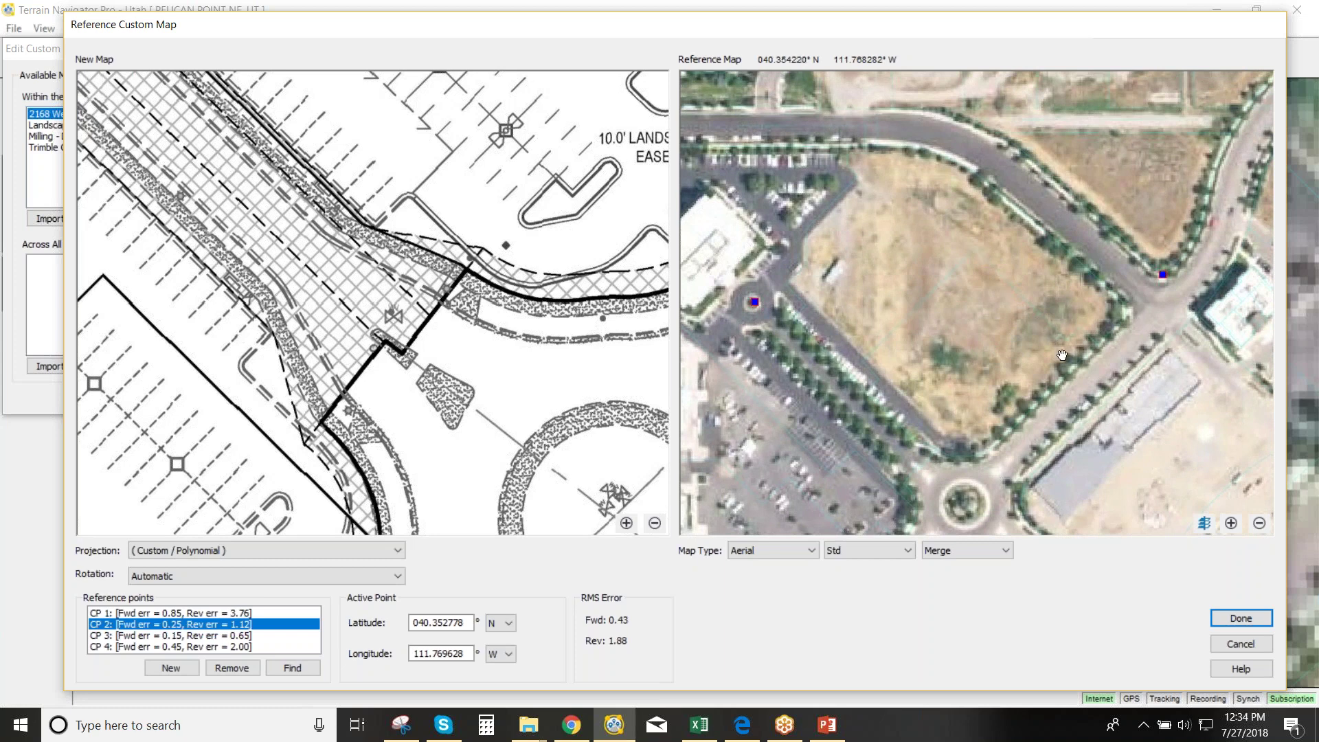
drag(1085, 305, 923, 373)
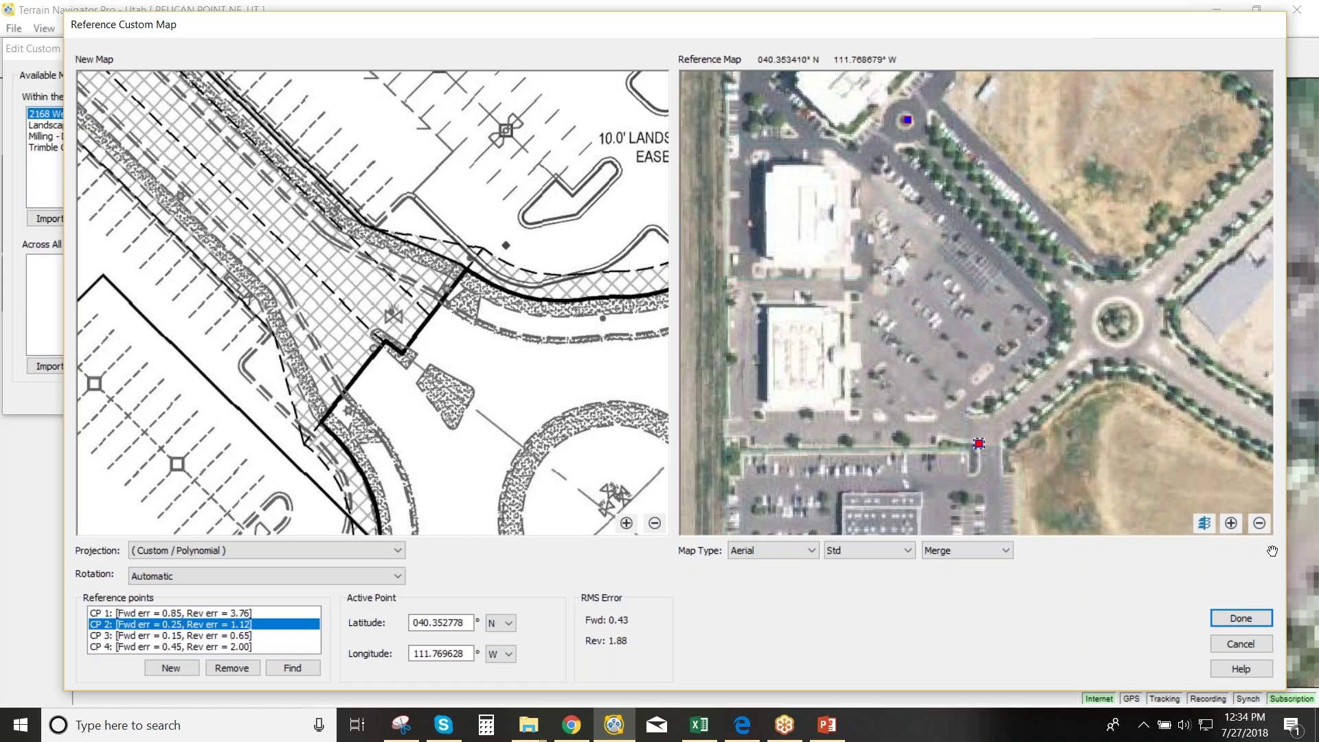
click(1239, 618)
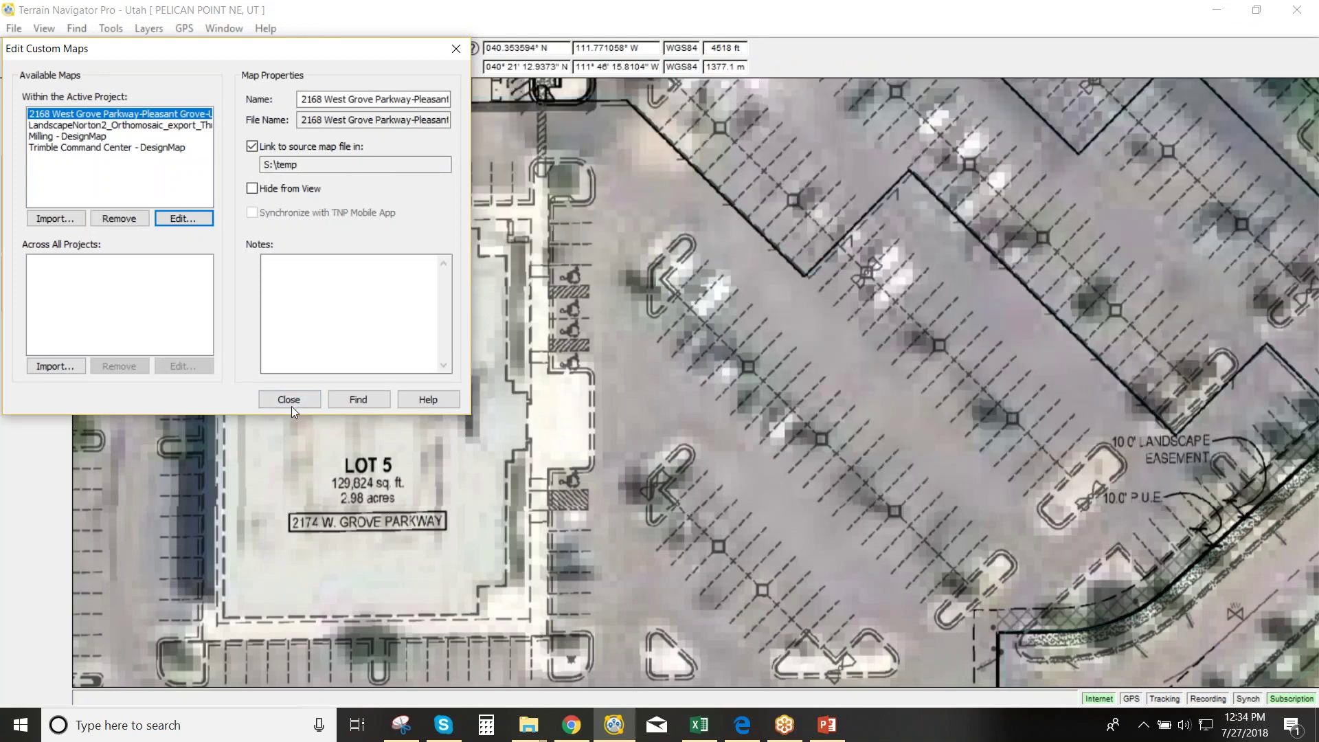
click(294, 401)
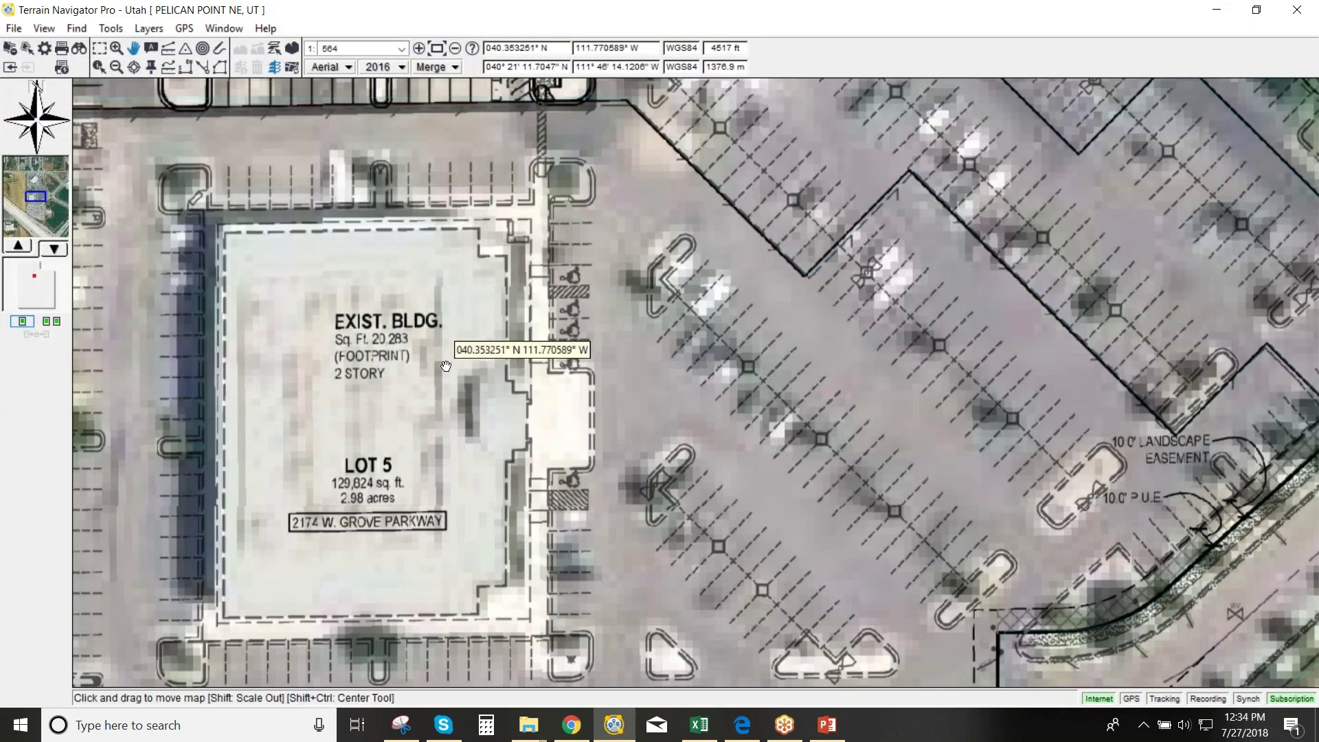
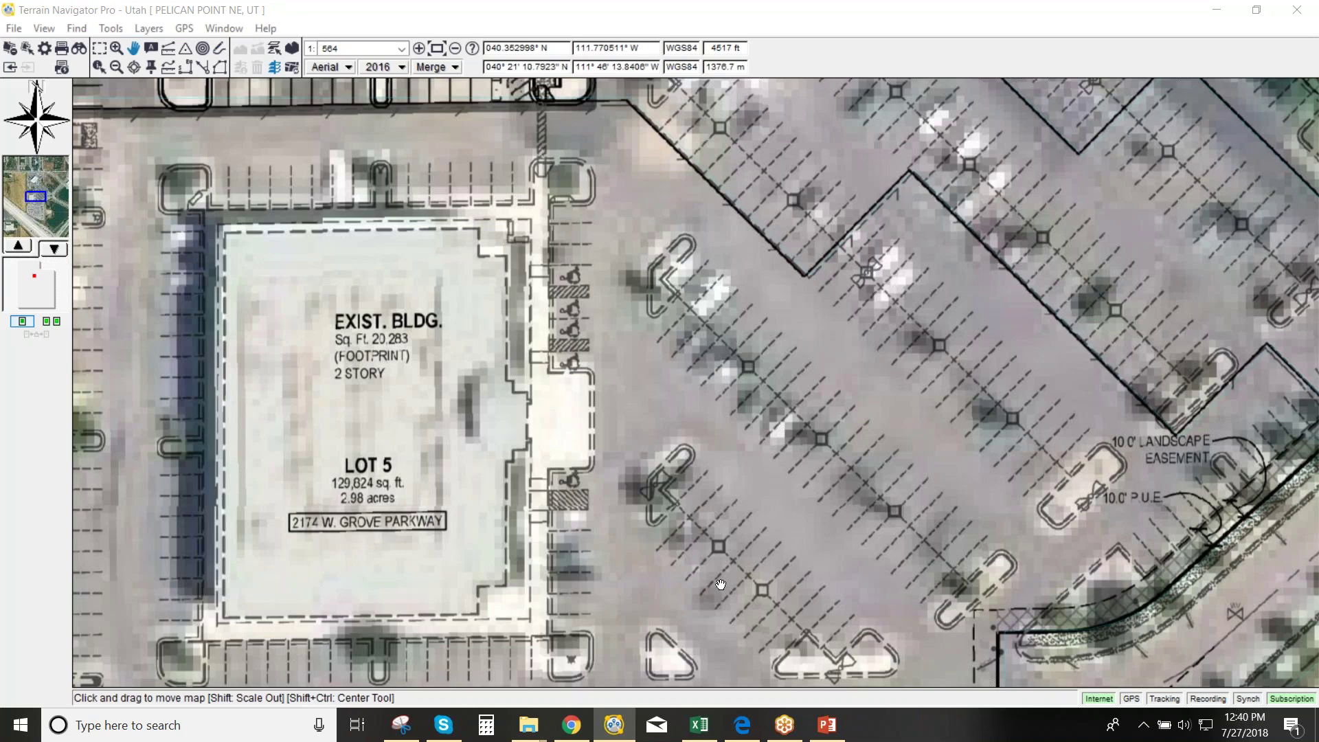
click(828, 725)
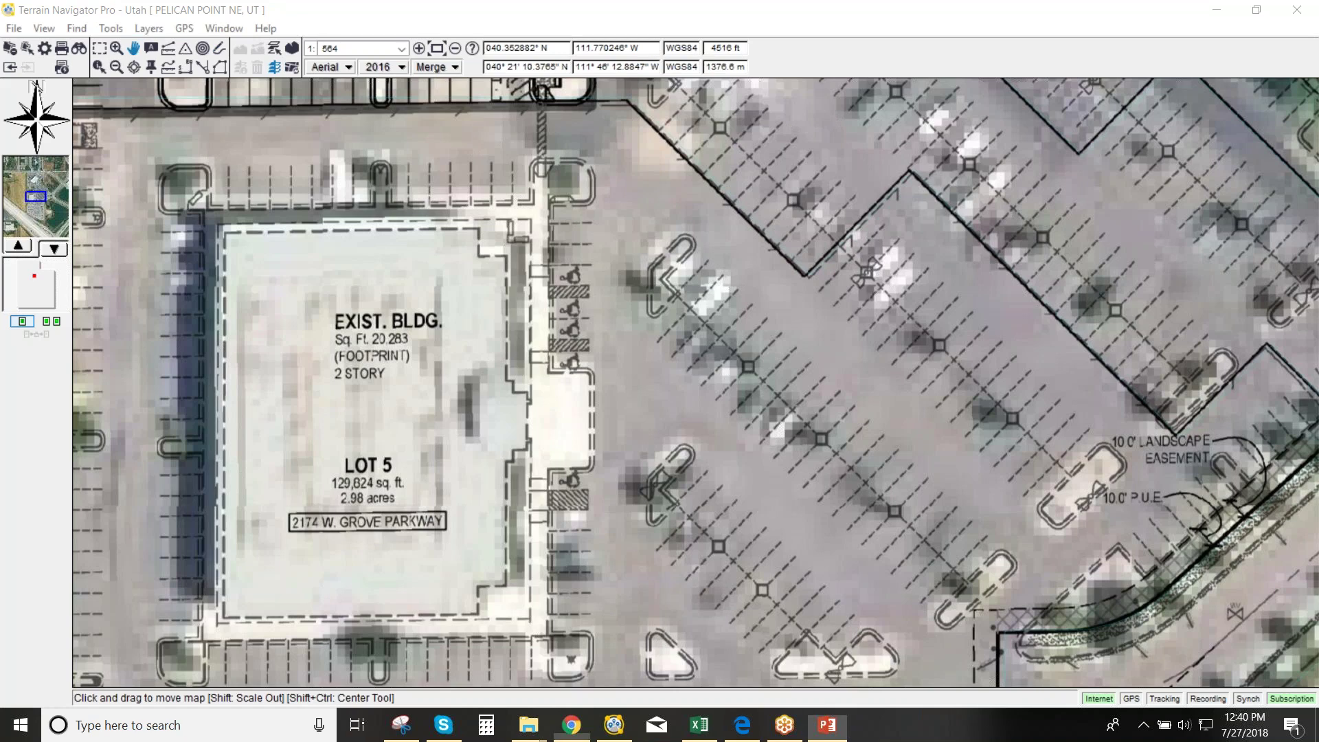
click(571, 725)
click(571, 725)
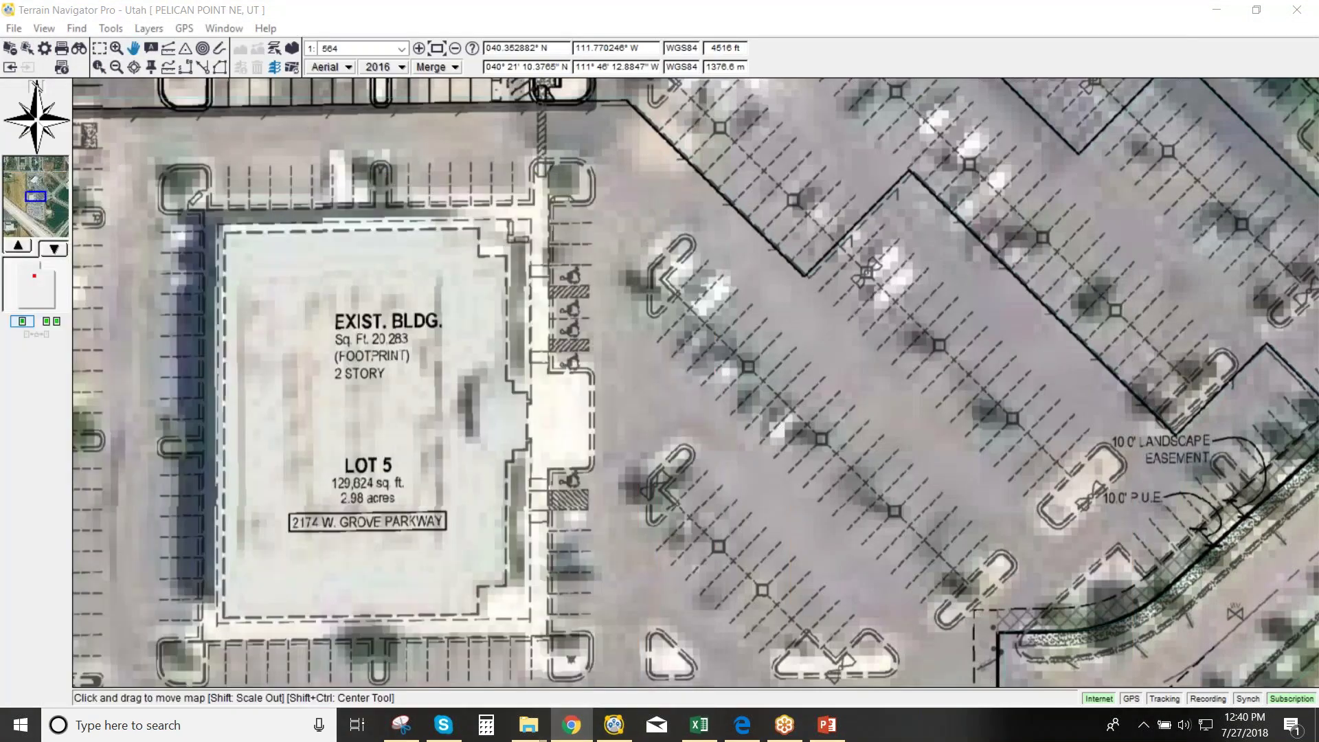